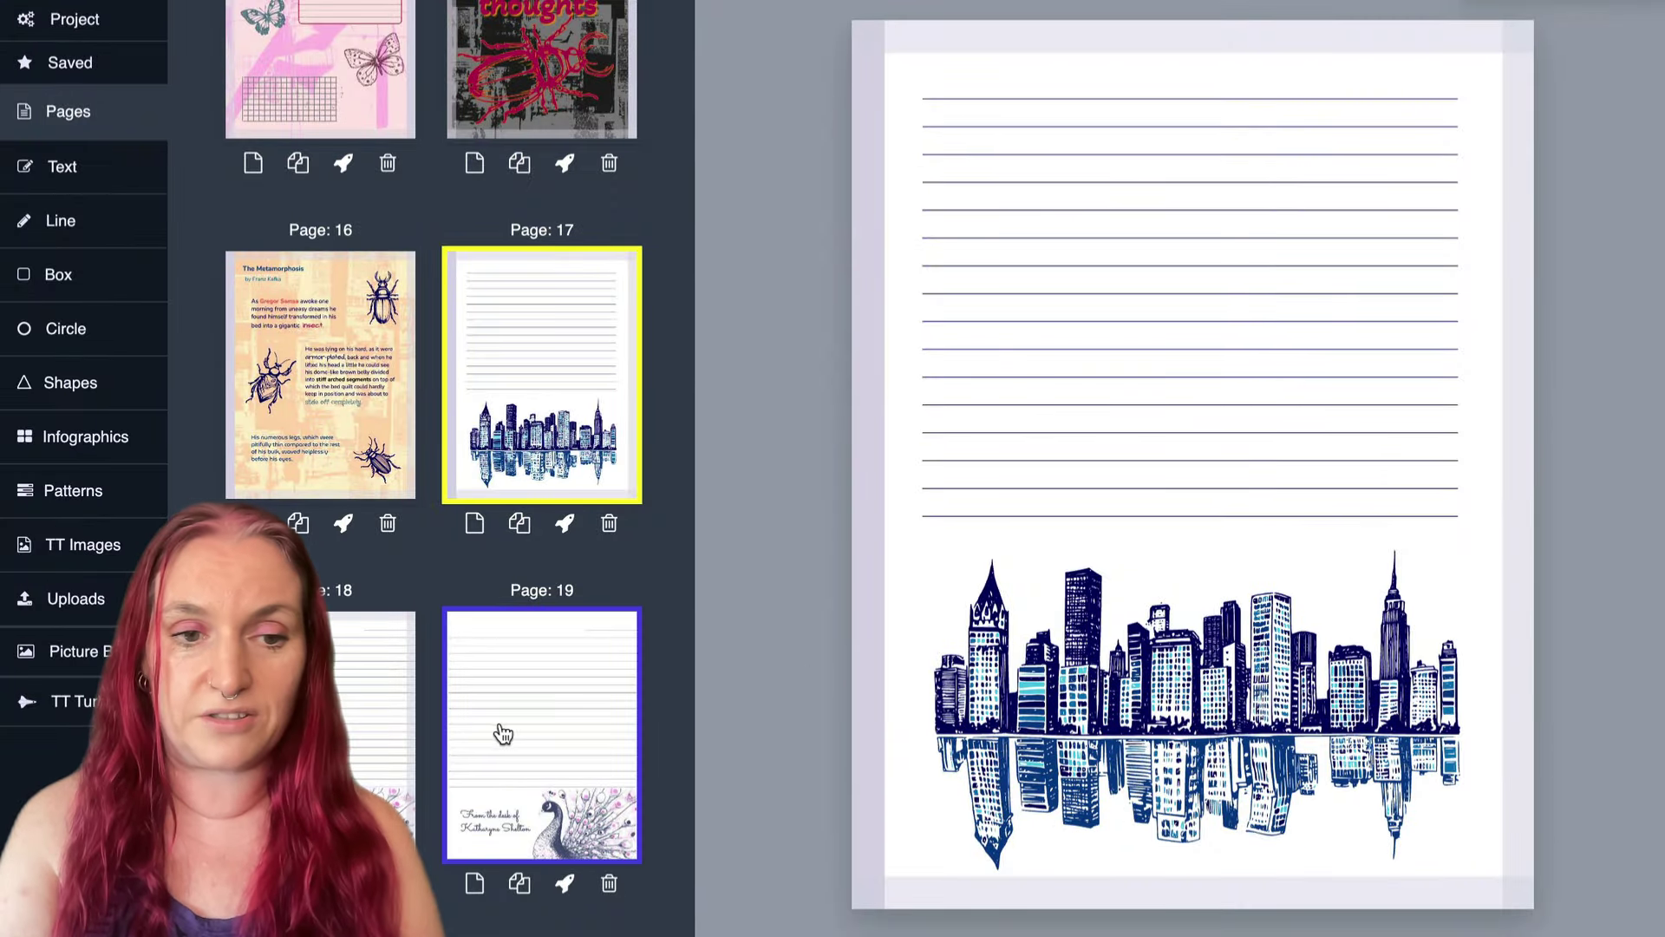
# Look through the example pages: the peacock notepaper, the Metamorphosis page, the butterfly journal page and the beetle collage.
pyautogui.click(503, 733)
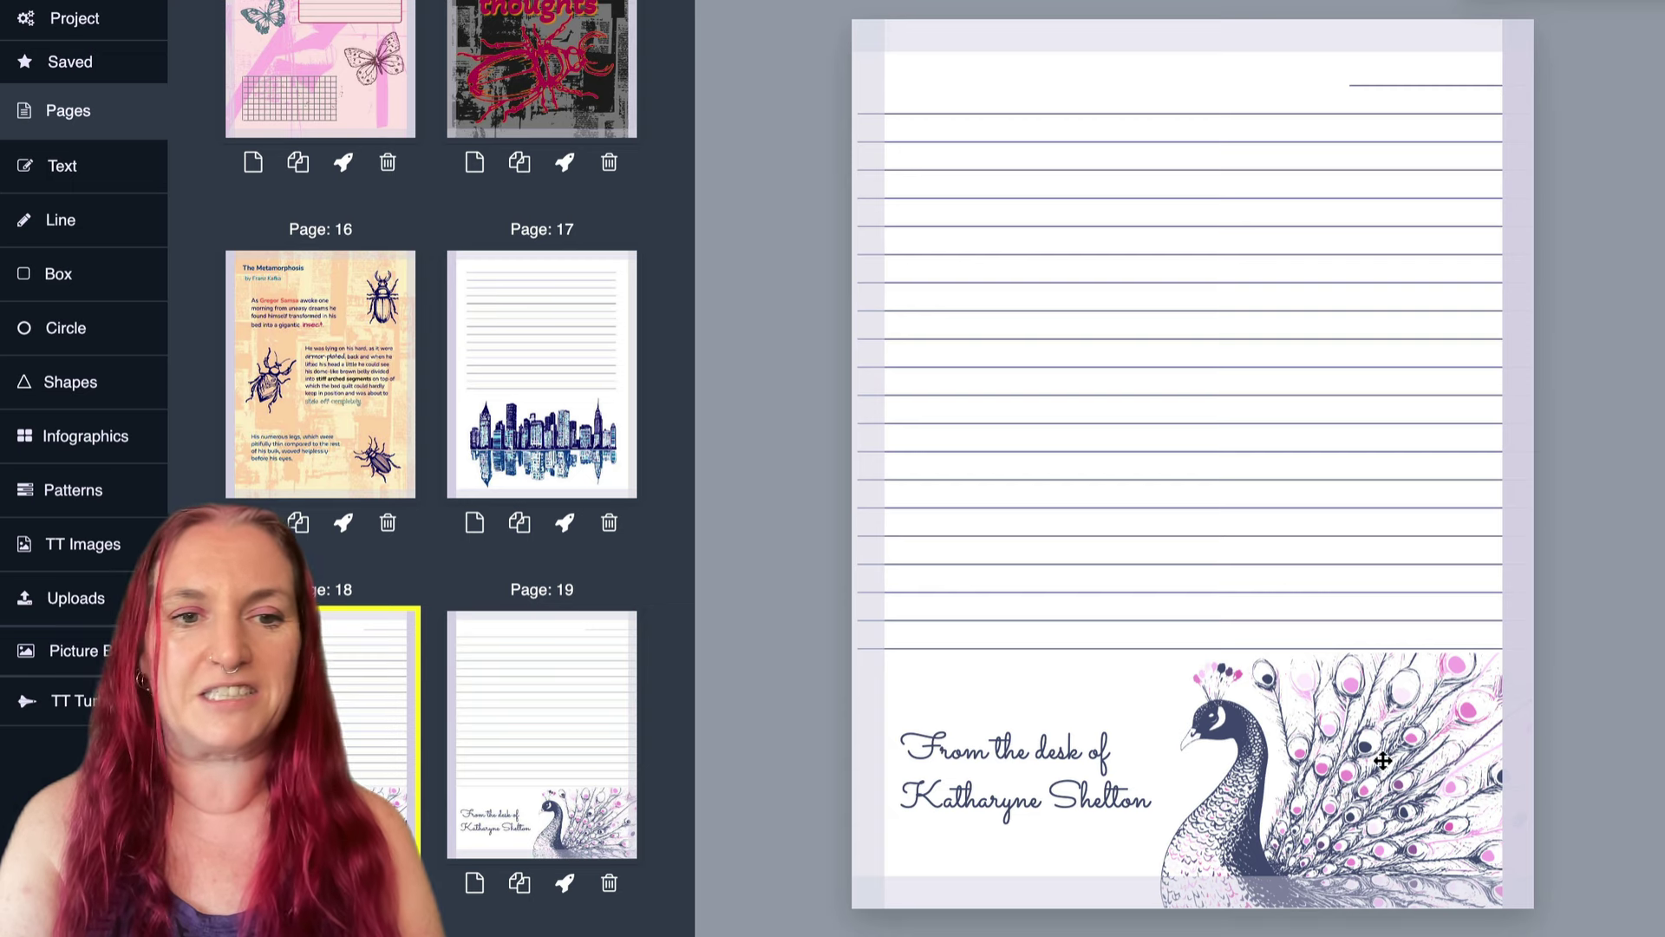
pyautogui.click(293, 379)
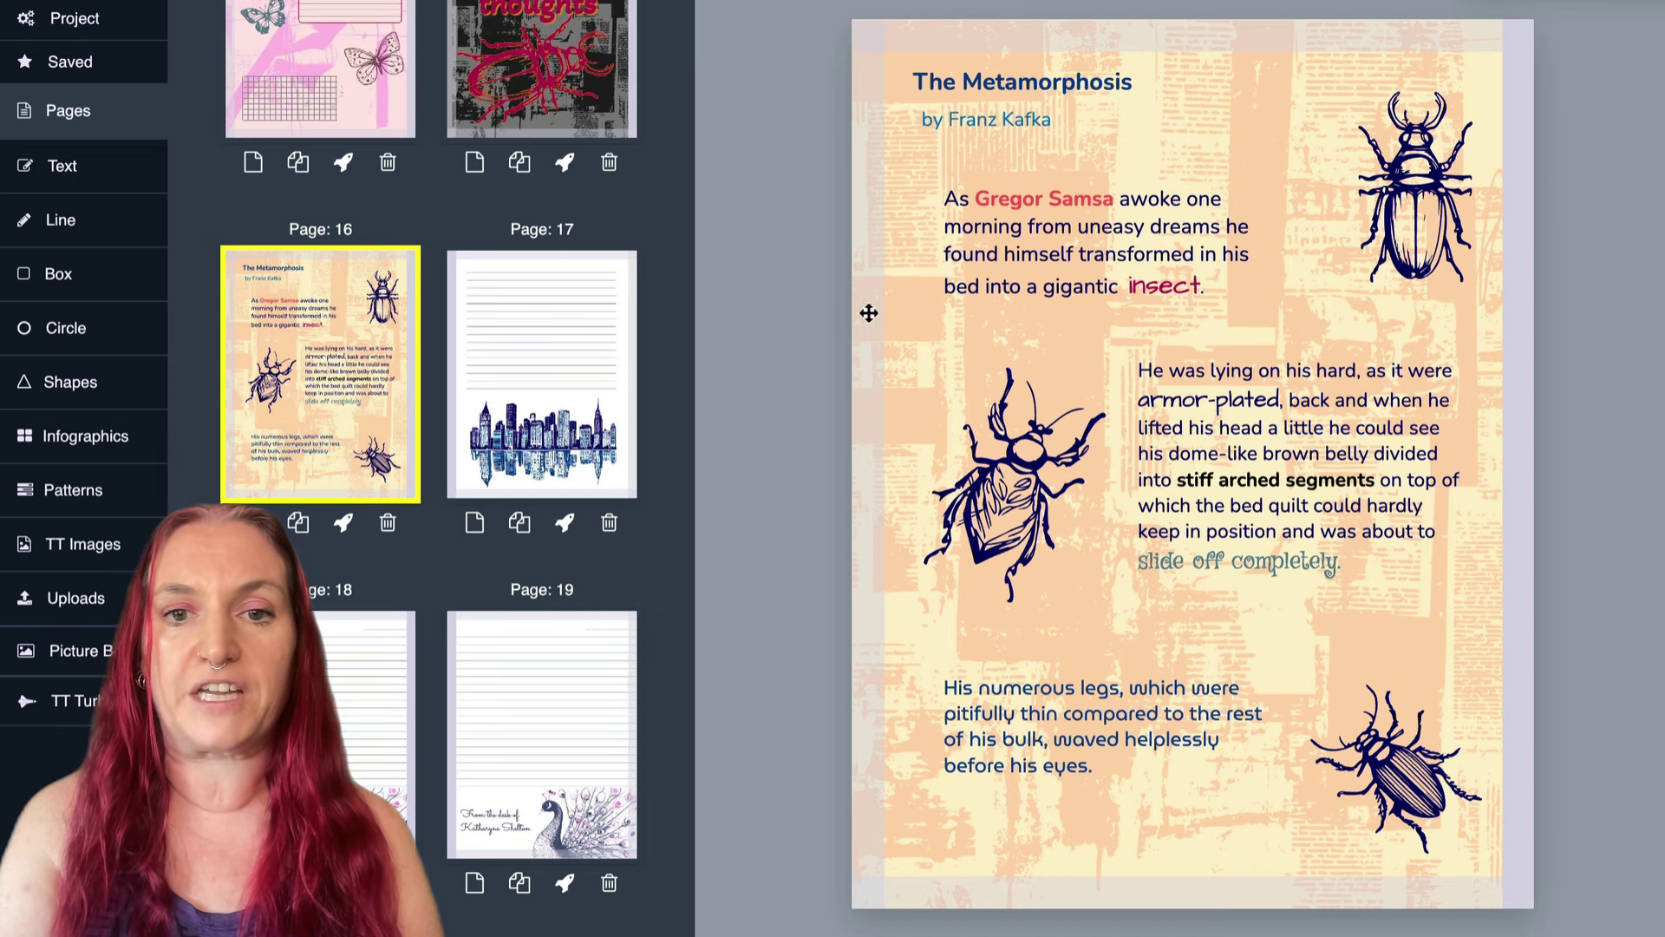
pyautogui.scroll(5, 529, 251)
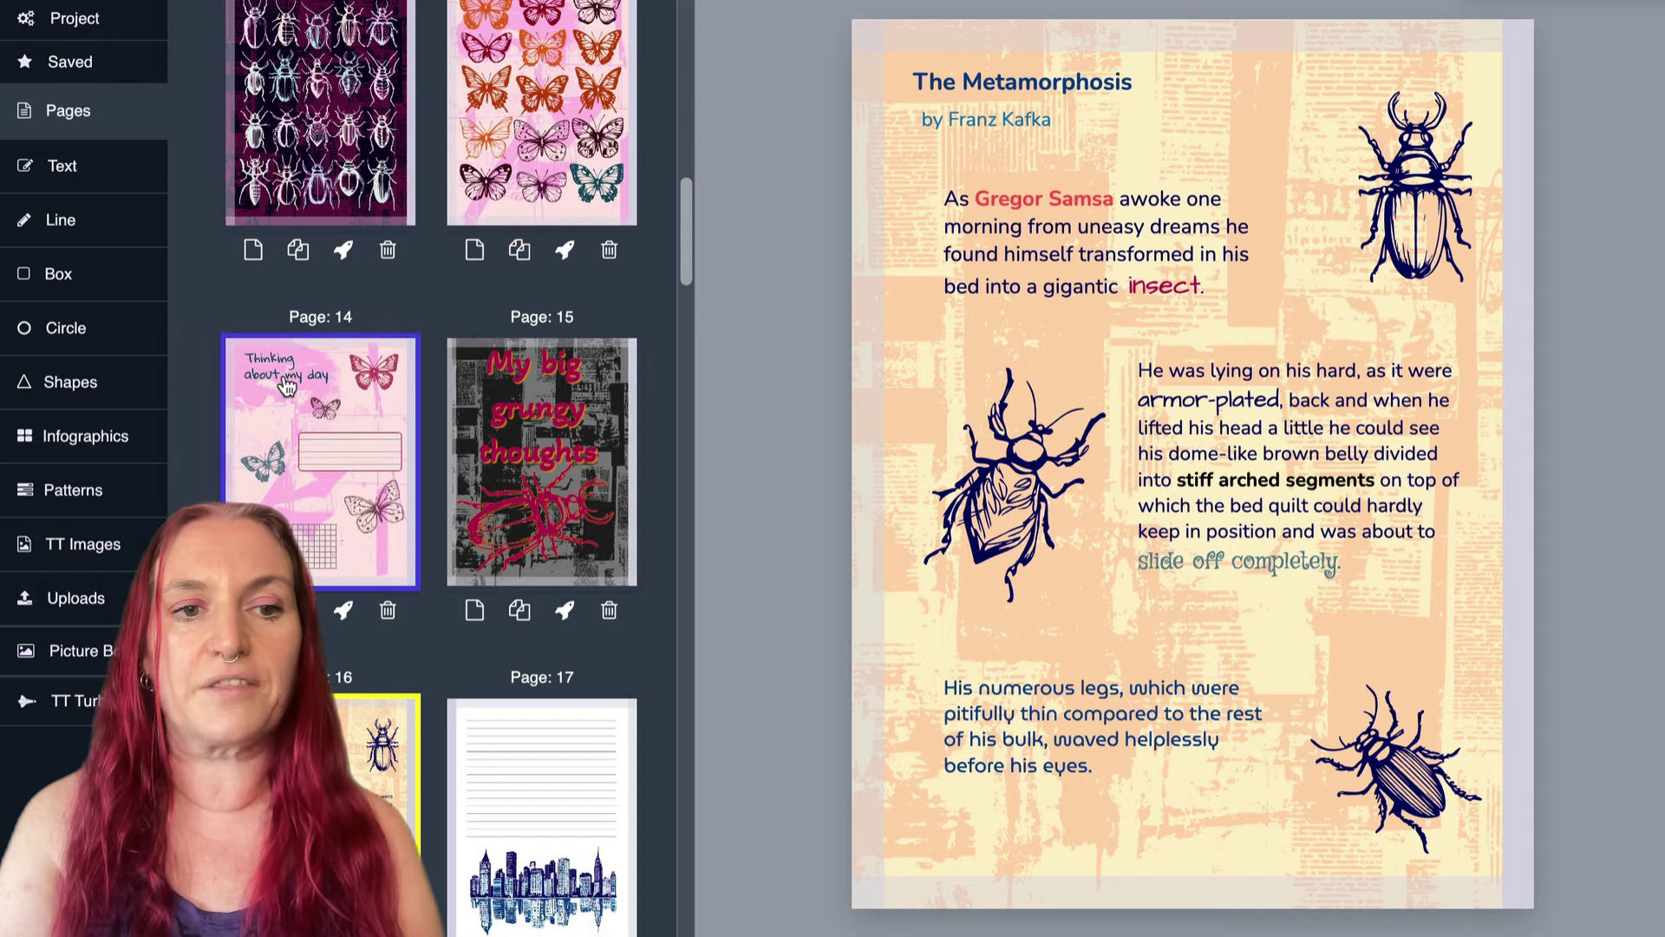
pyautogui.click(287, 386)
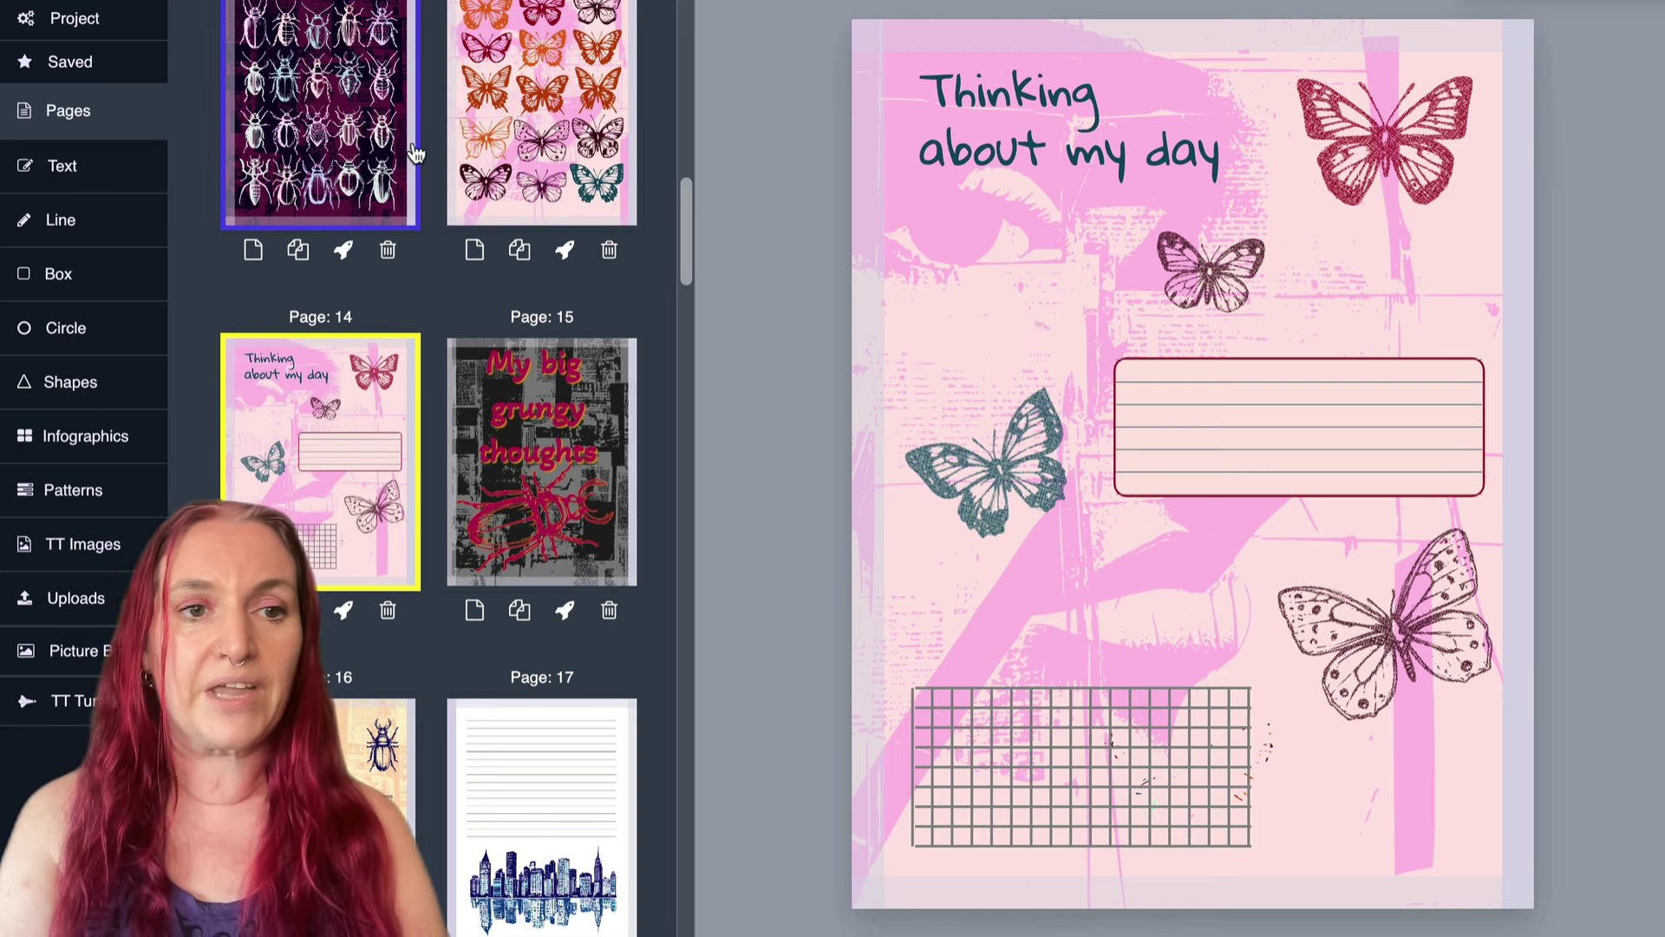
pyautogui.click(292, 120)
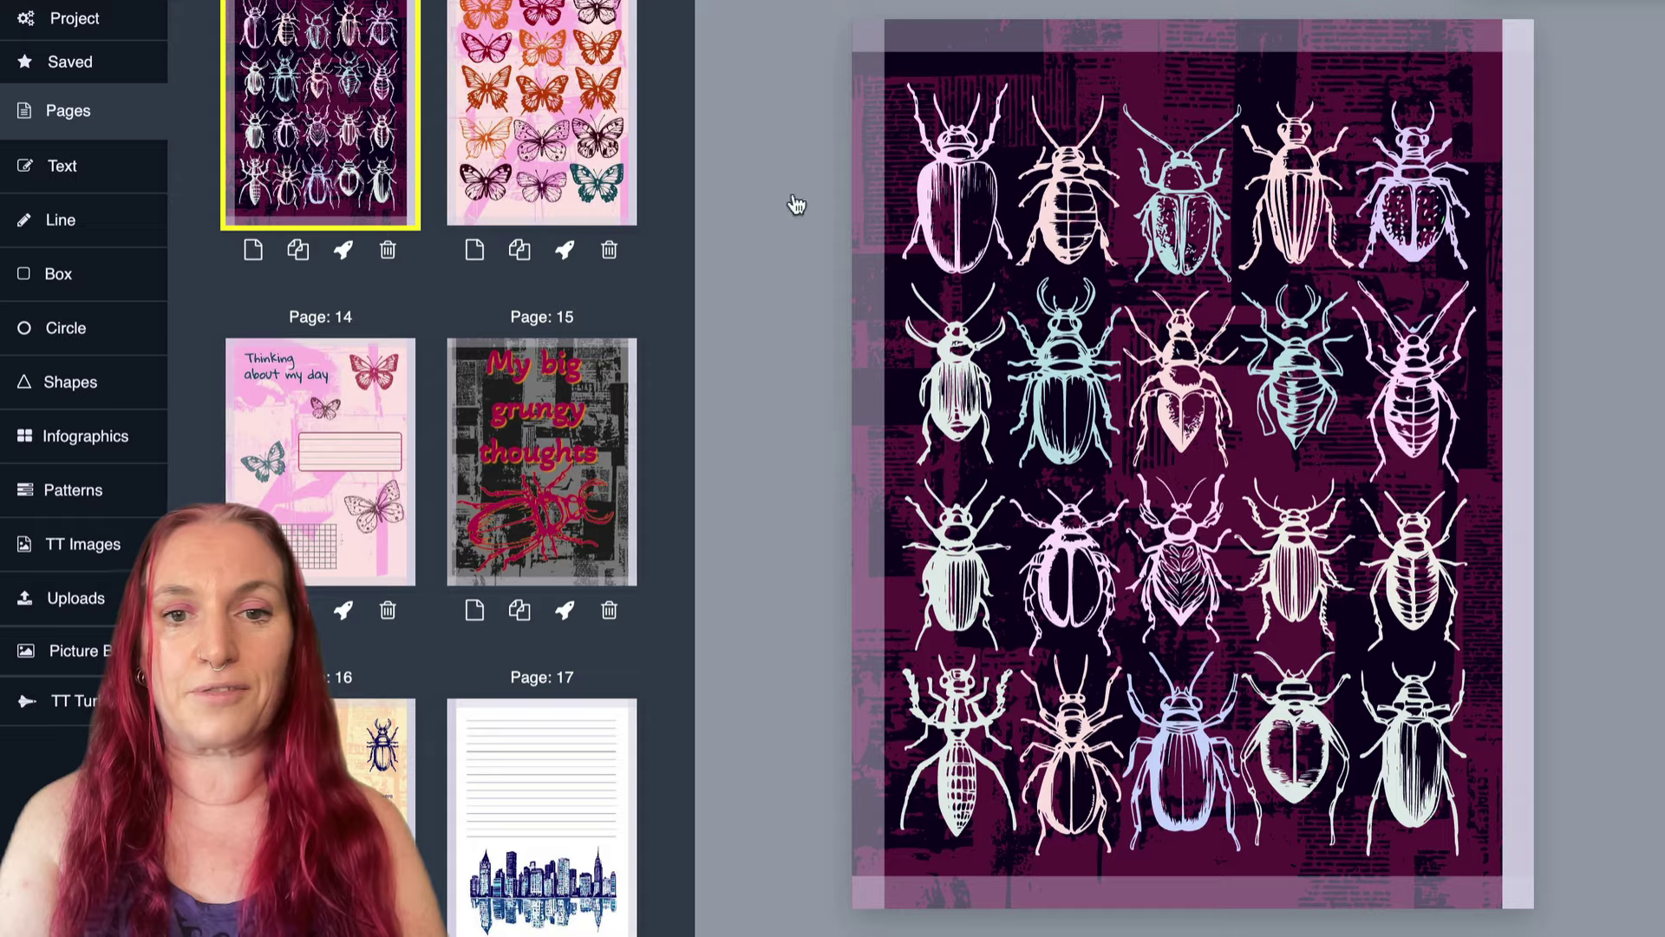
pyautogui.click(959, 184)
pyautogui.moveTo(1070, 185)
pyautogui.mouseDown()
pyautogui.moveTo(1068, 165)
pyautogui.moveTo(1075, 177)
pyautogui.mouseUp()
pyautogui.moveTo(1291, 201); pyautogui.dragTo(1294, 198)
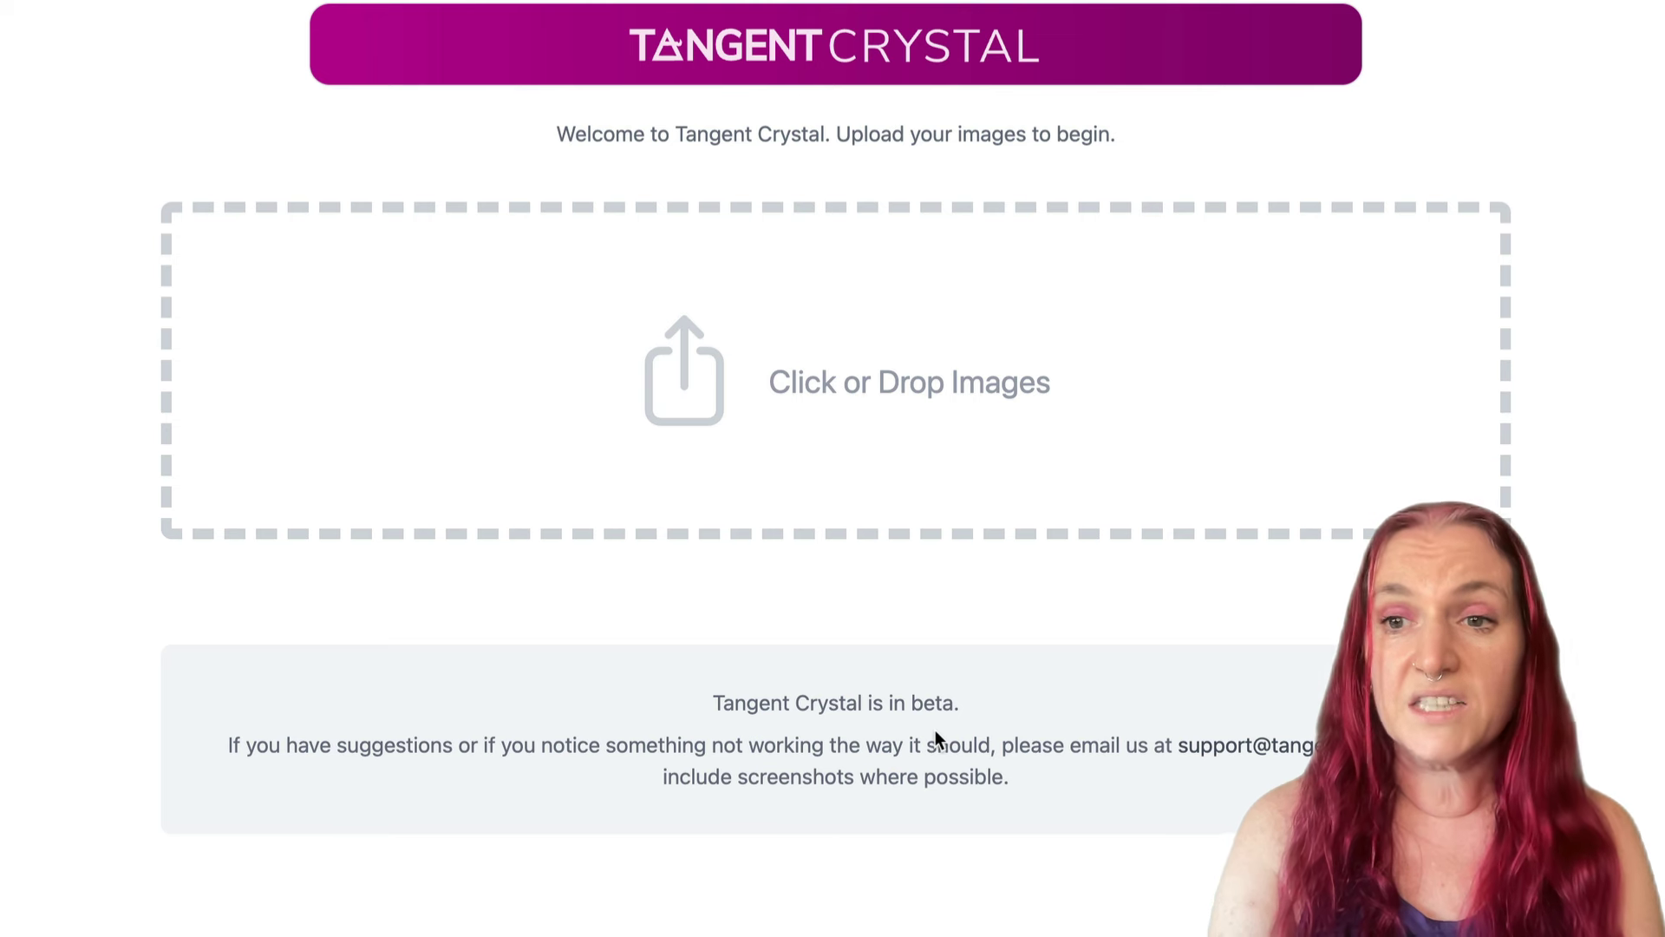
# In Tangent Crystal, upload the five black-and-white images and open the newspaper collage for editing.
pyautogui.click(697, 370)
pyautogui.press('Return')
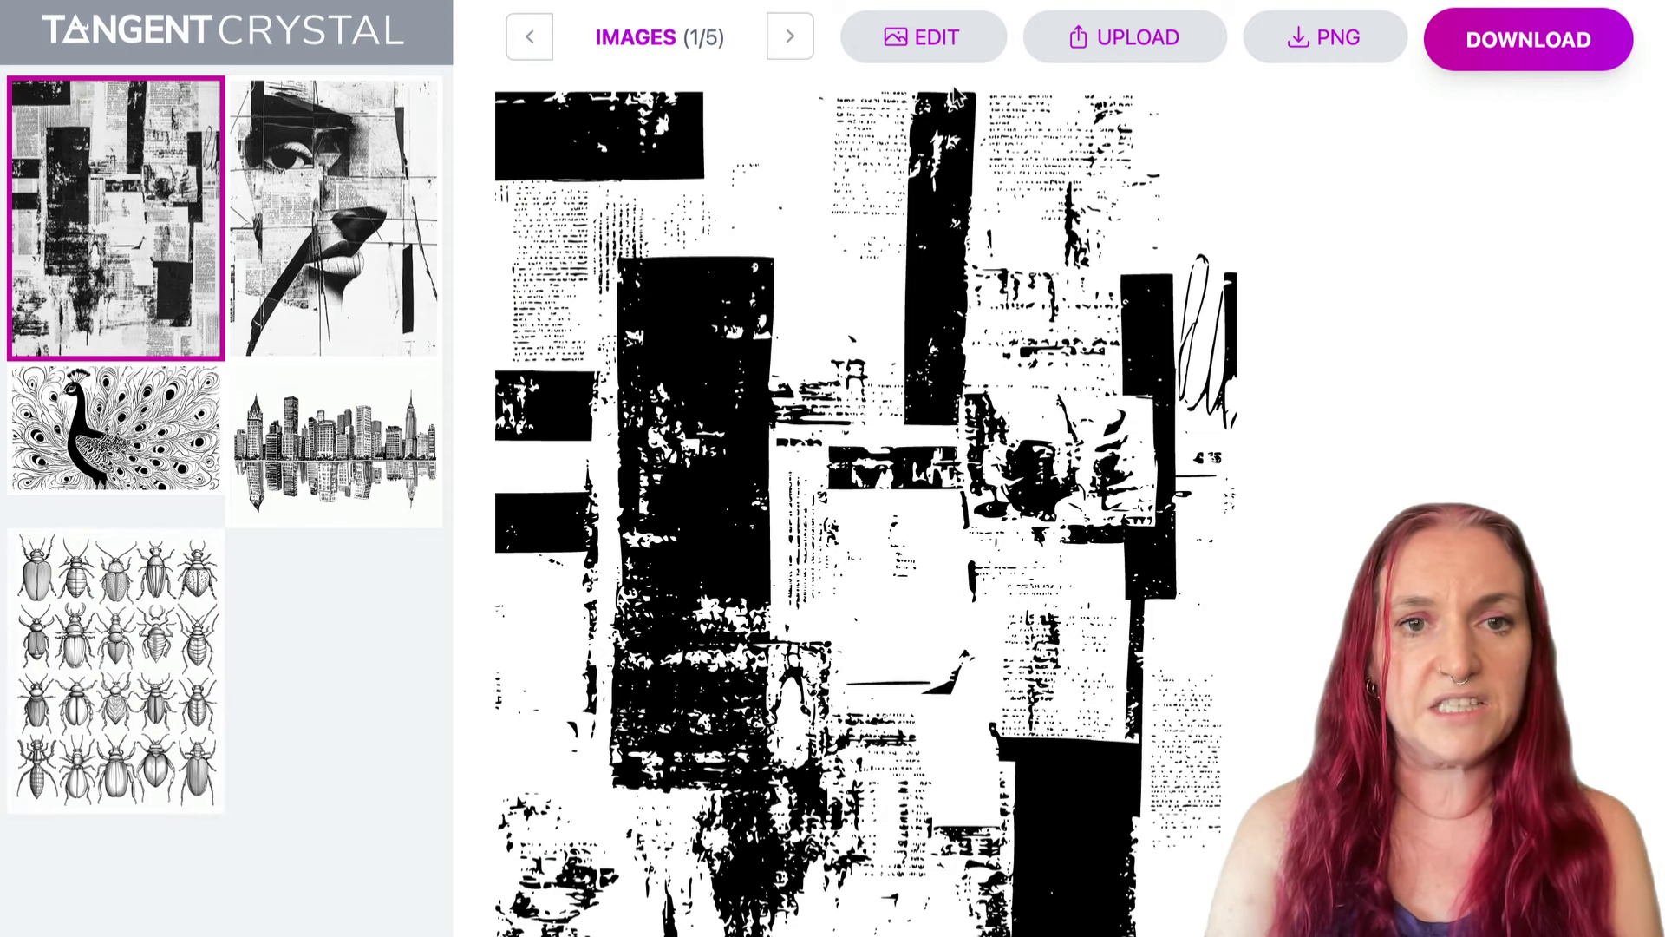
pyautogui.click(932, 39)
# Set the newspaper collage's brightness to 4 and download the result.
pyautogui.moveTo(59, 126); pyautogui.dragTo(46, 129)
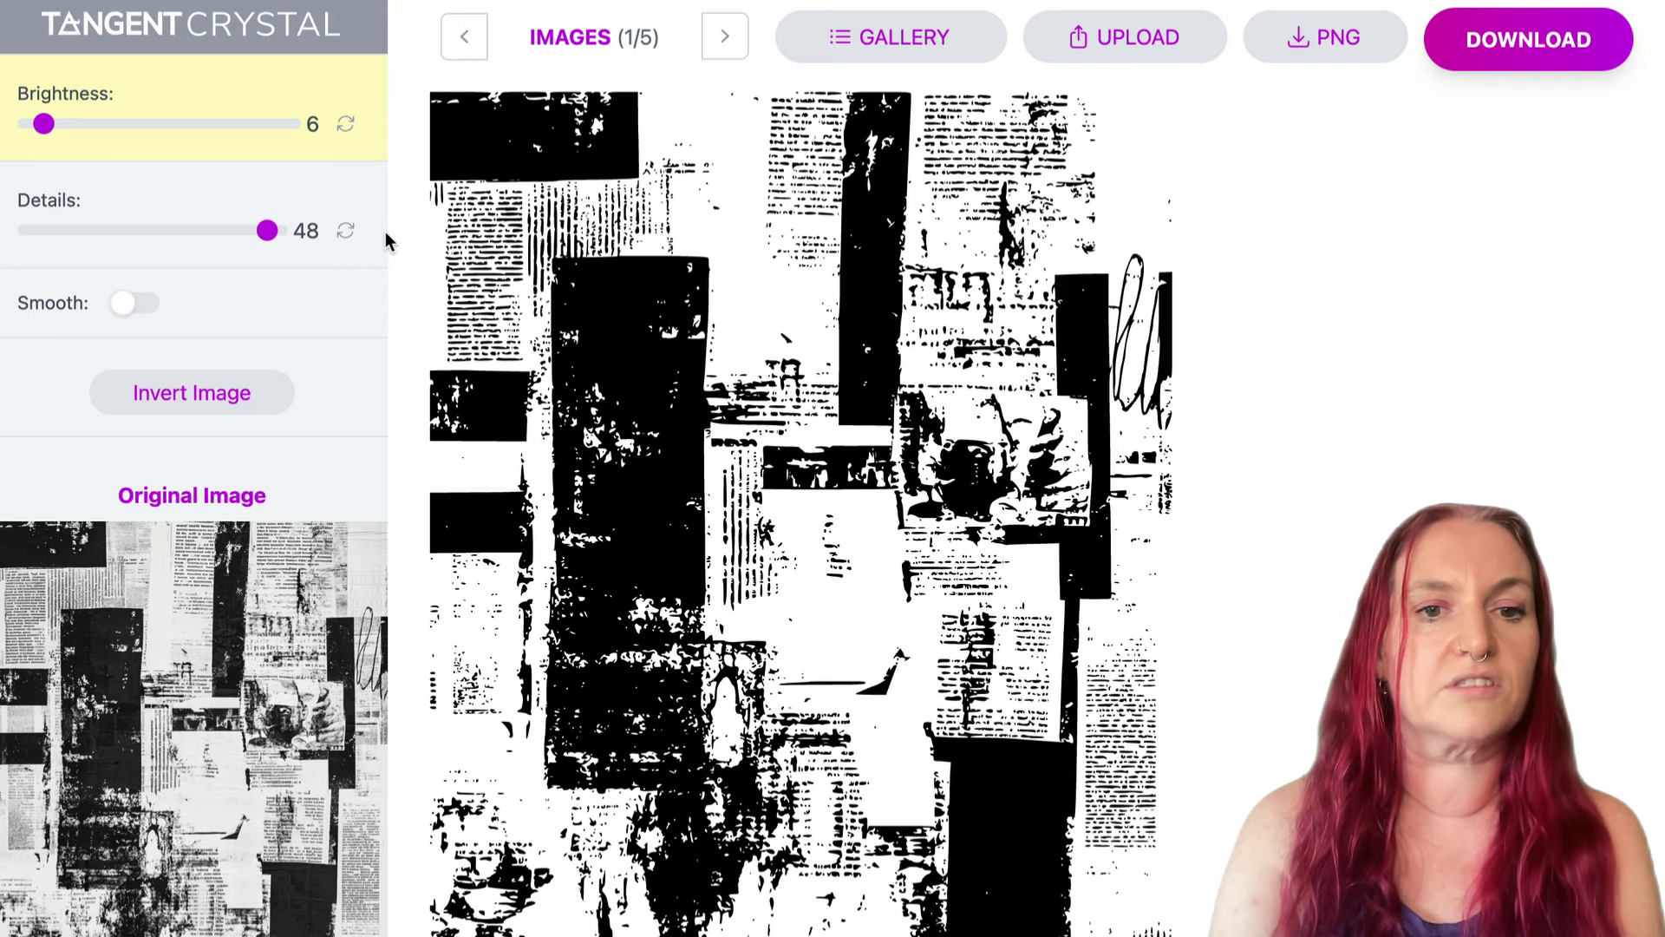
pyautogui.press('Left')
pyautogui.press('Left')
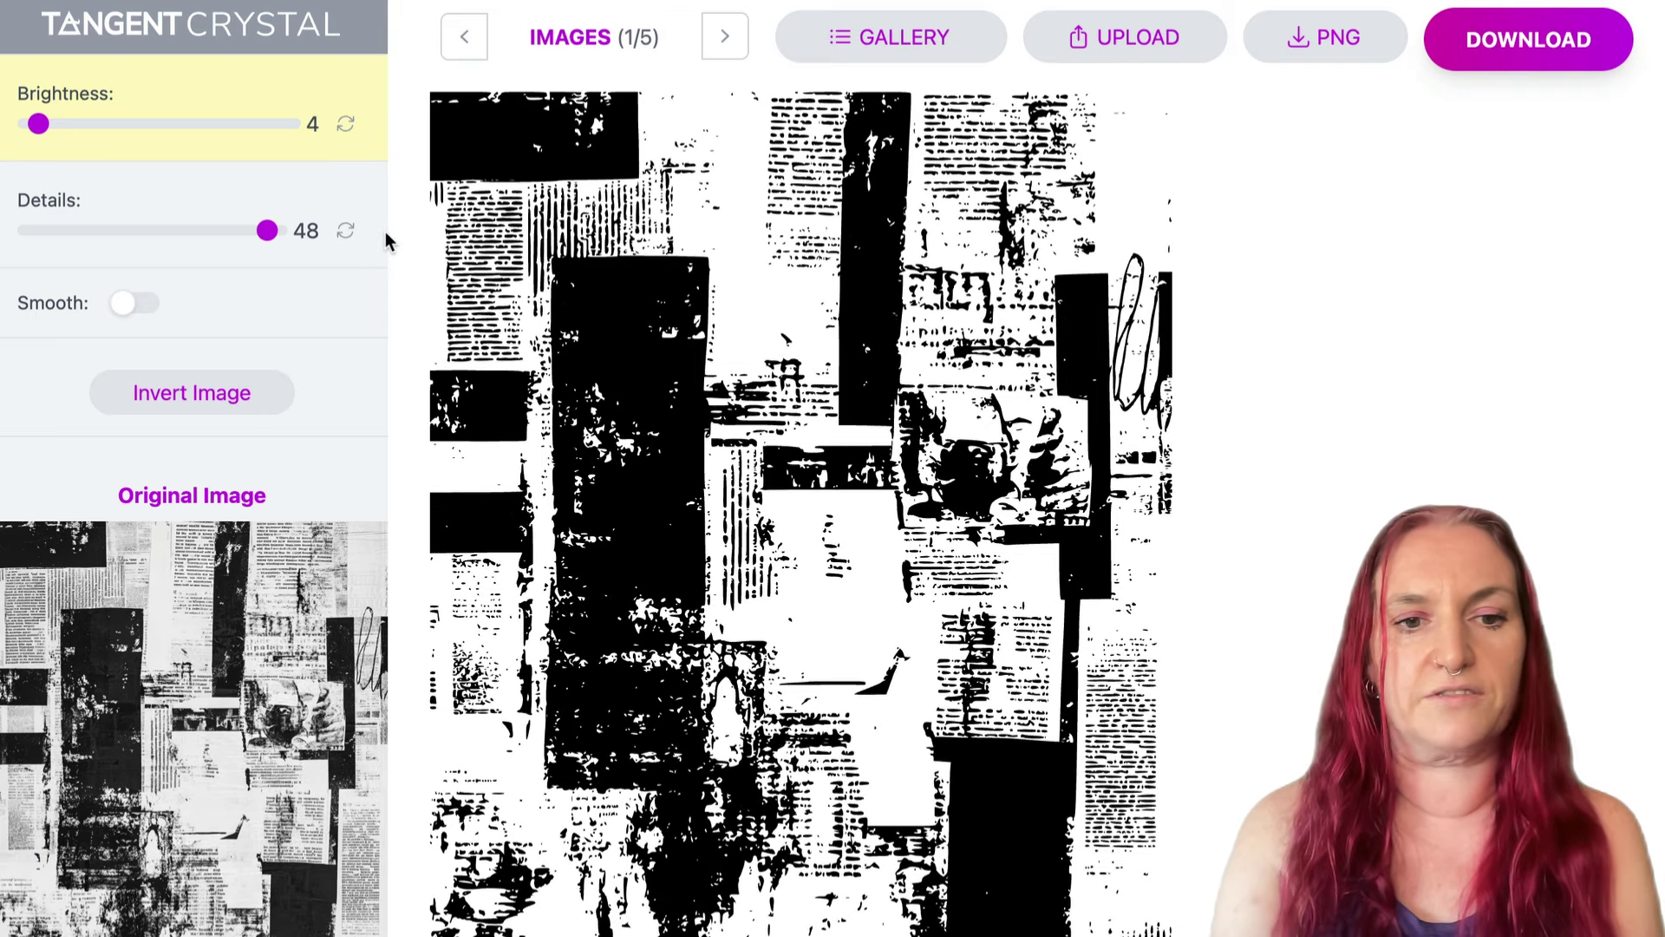
pyautogui.click(1480, 65)
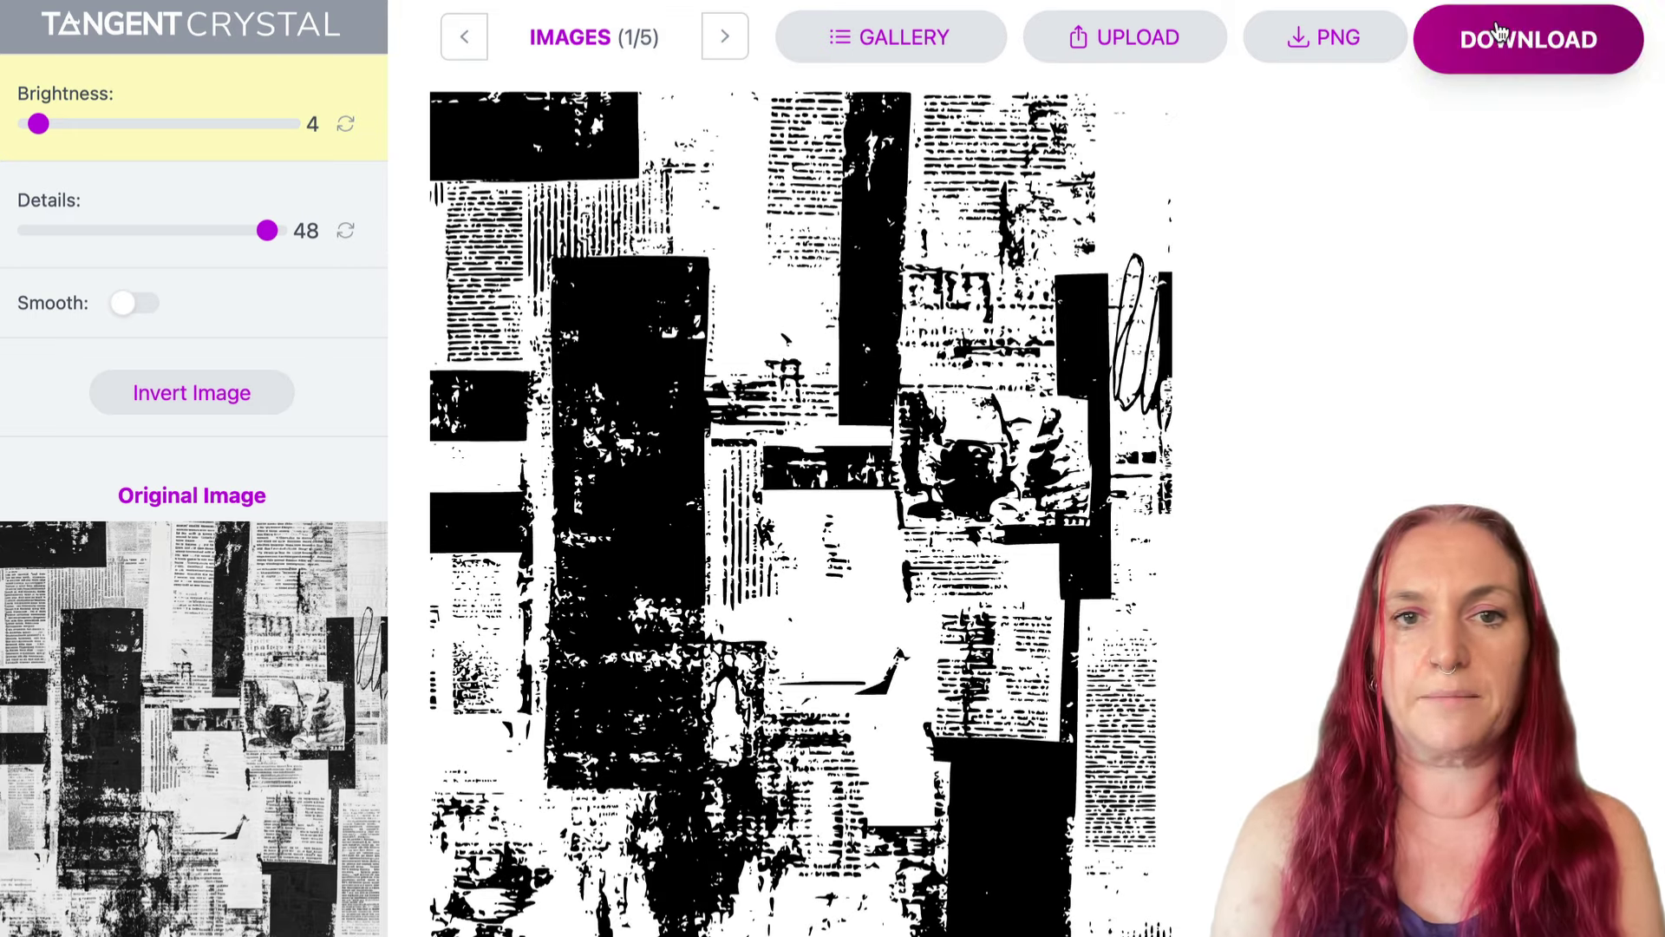
# Set the brightness of the face collage to 5 and of the peacock to 1, and download the peacock.
pyautogui.click(722, 39)
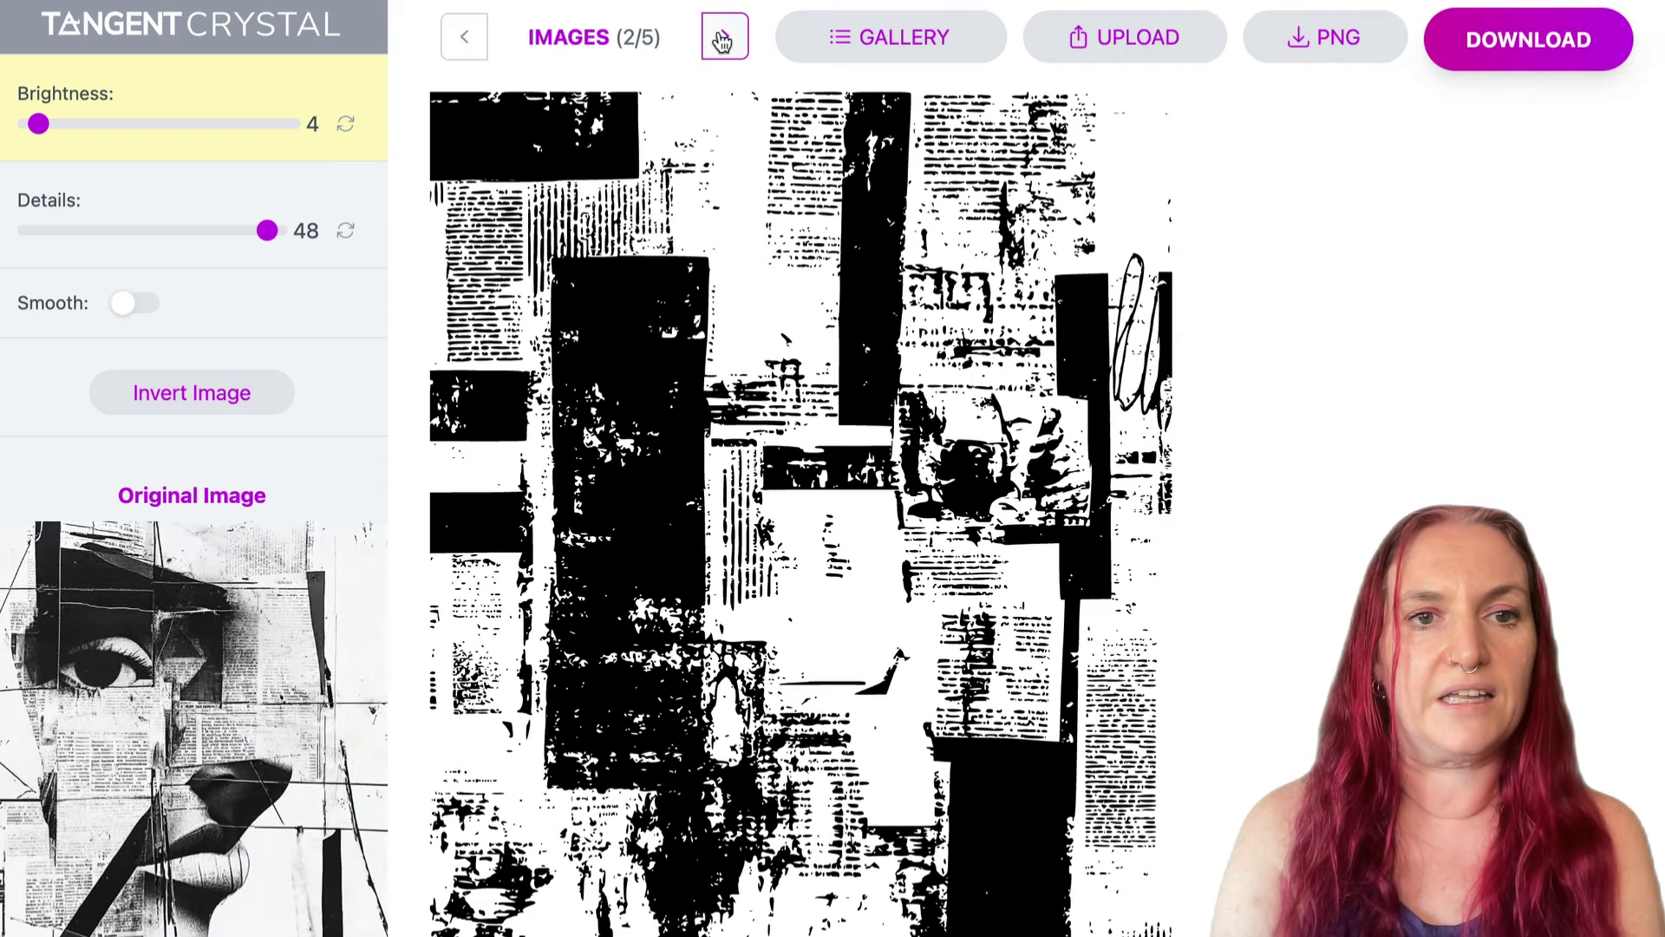
pyautogui.click(41, 127)
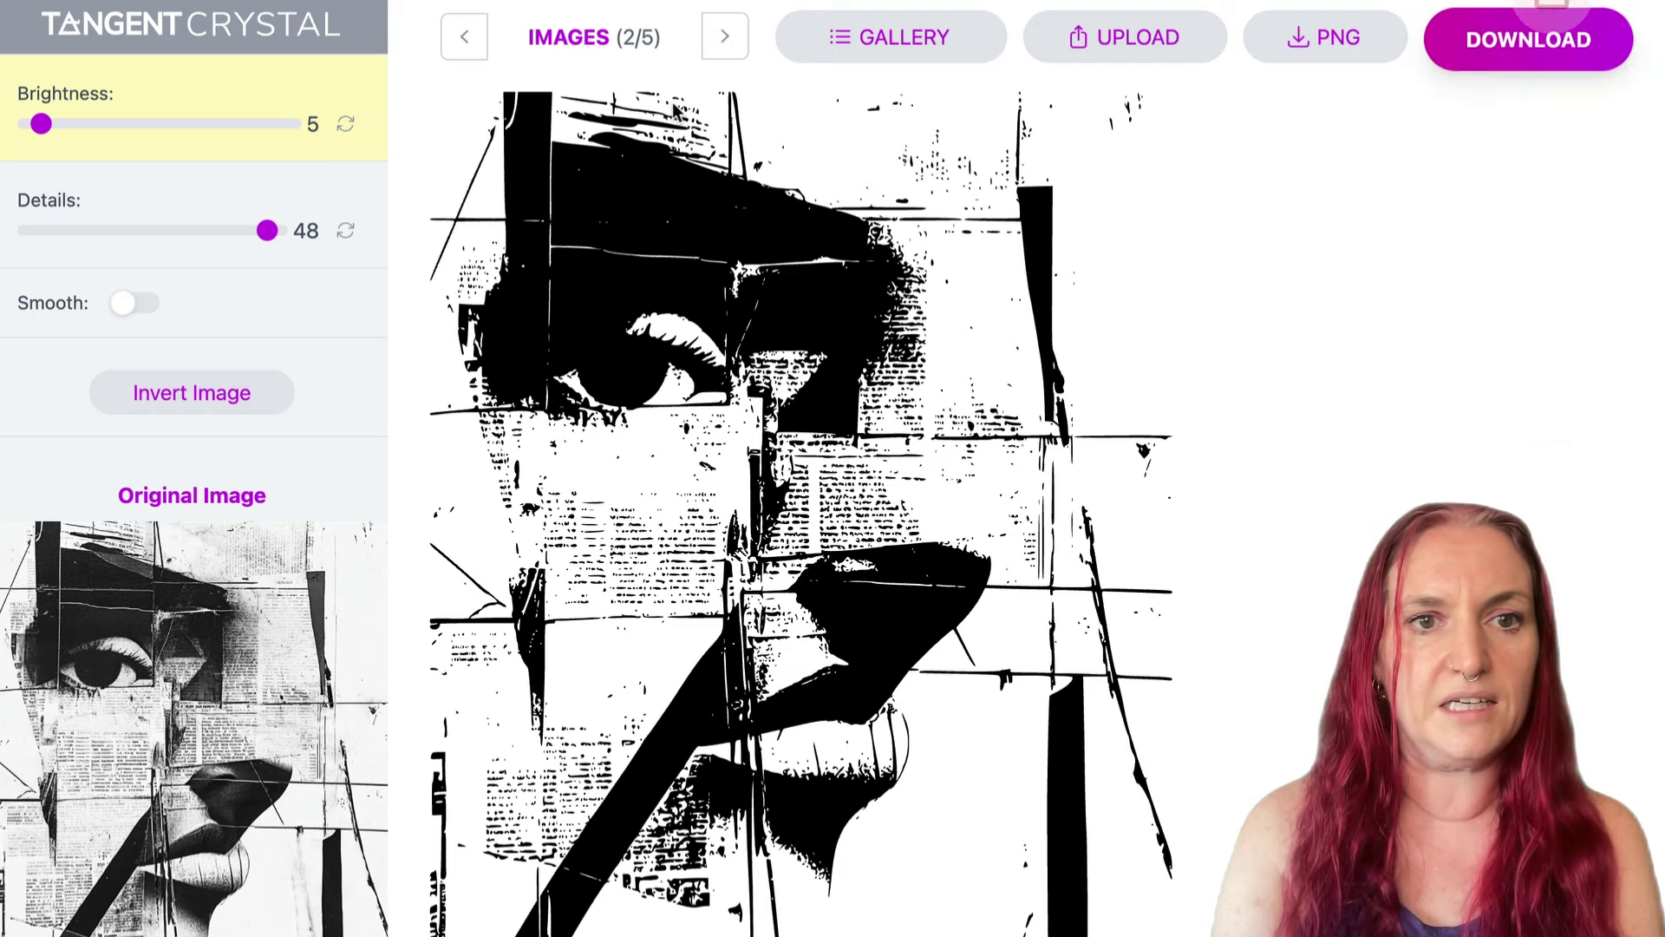
pyautogui.click(718, 47)
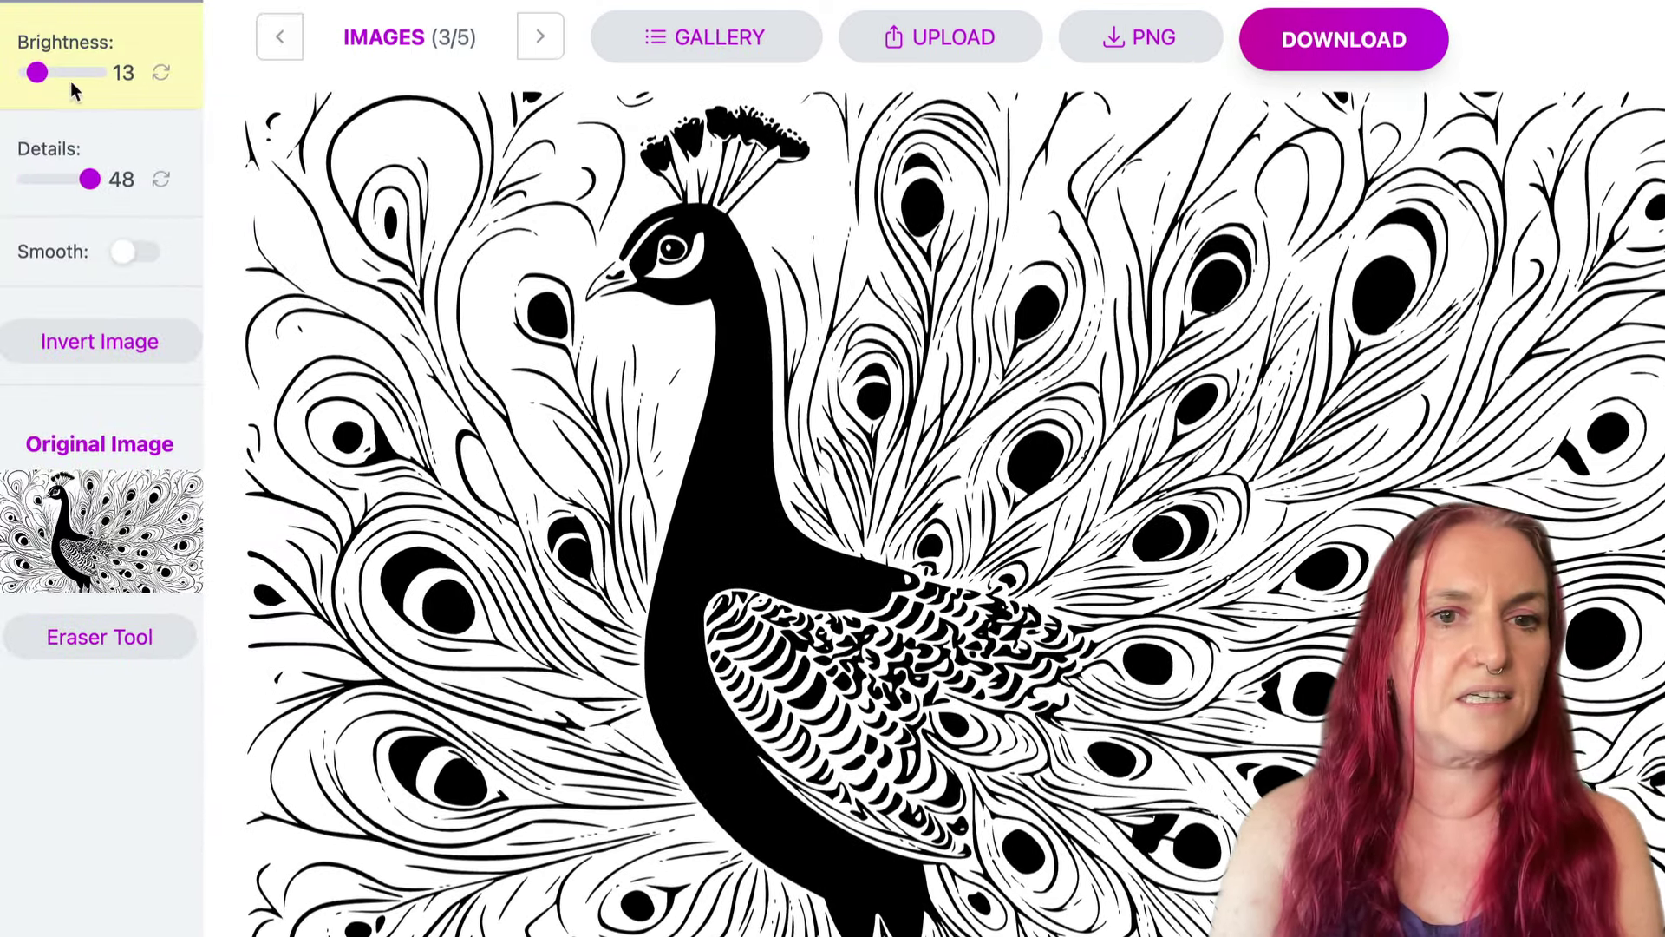
pyautogui.moveTo(36, 75); pyautogui.dragTo(34, 76)
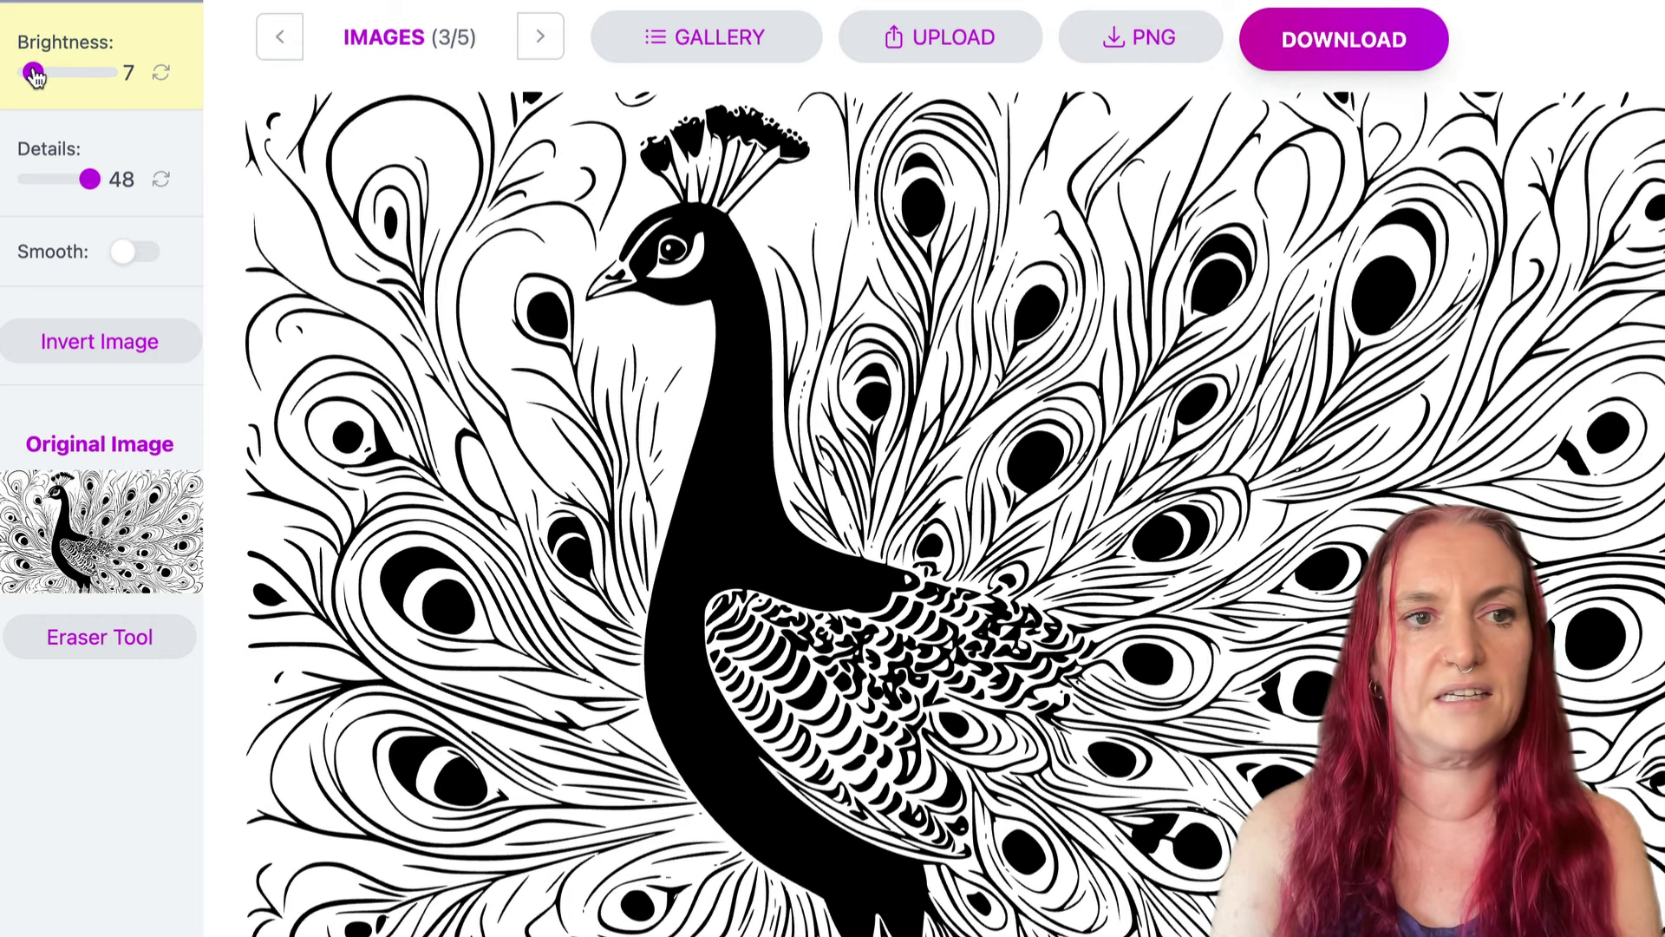
pyautogui.moveTo(33, 77); pyautogui.dragTo(31, 76)
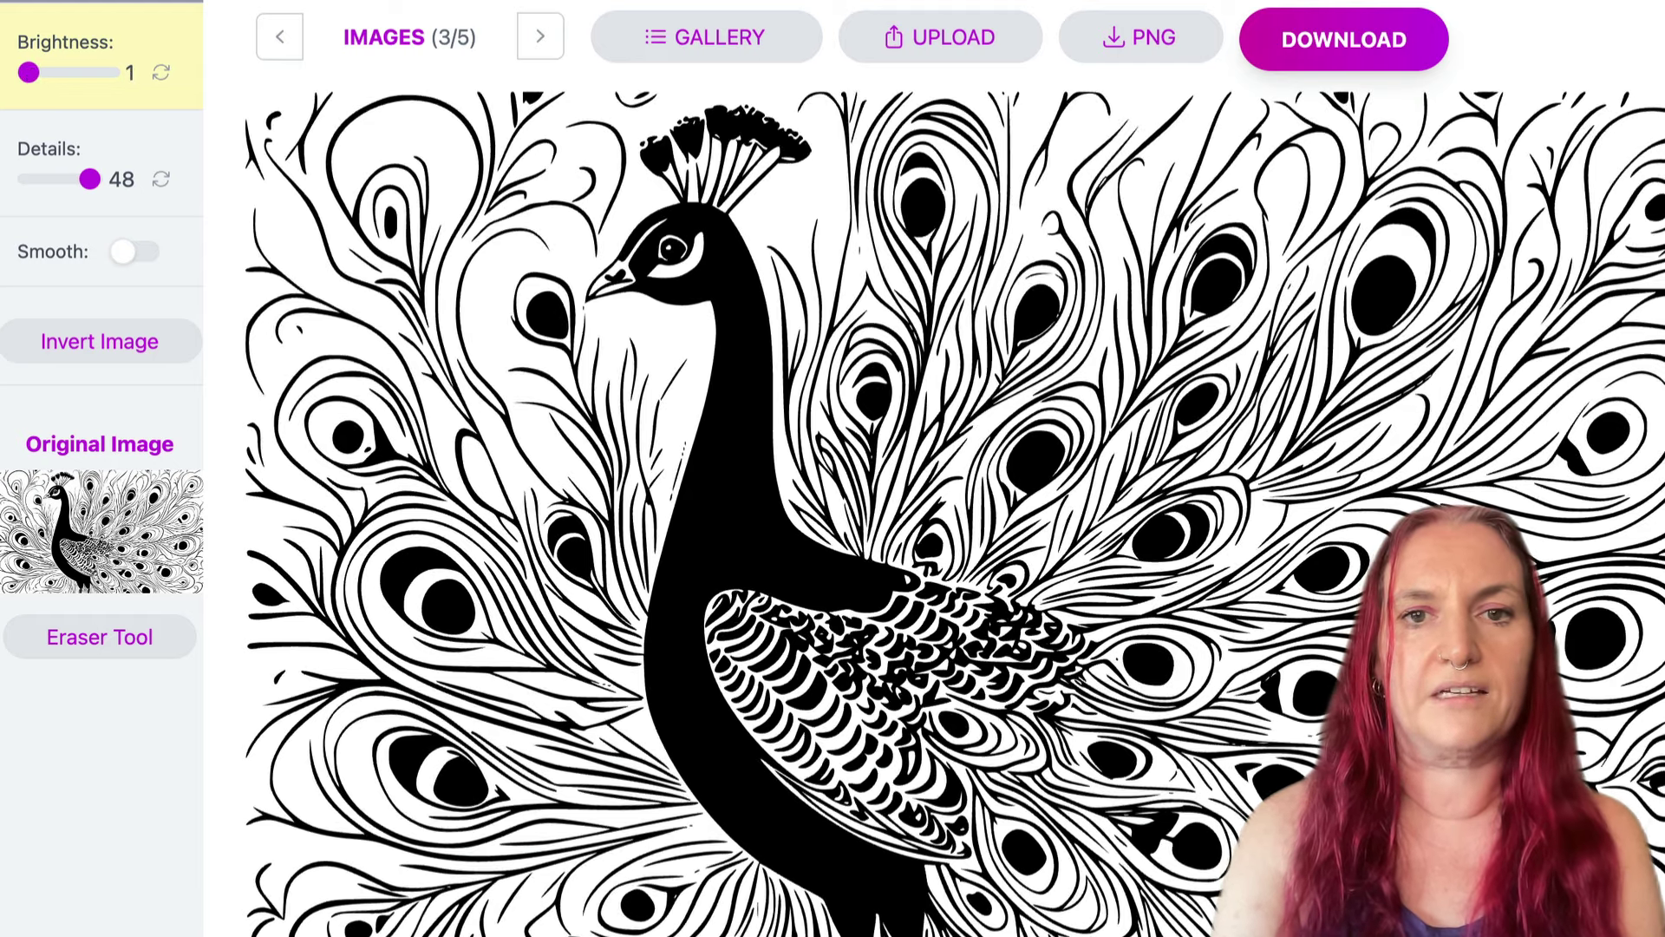
pyautogui.click(1349, 39)
# Set the city skyline's brightness to 4 and the beetle sheet's brightness to 1.
pyautogui.click(531, 39)
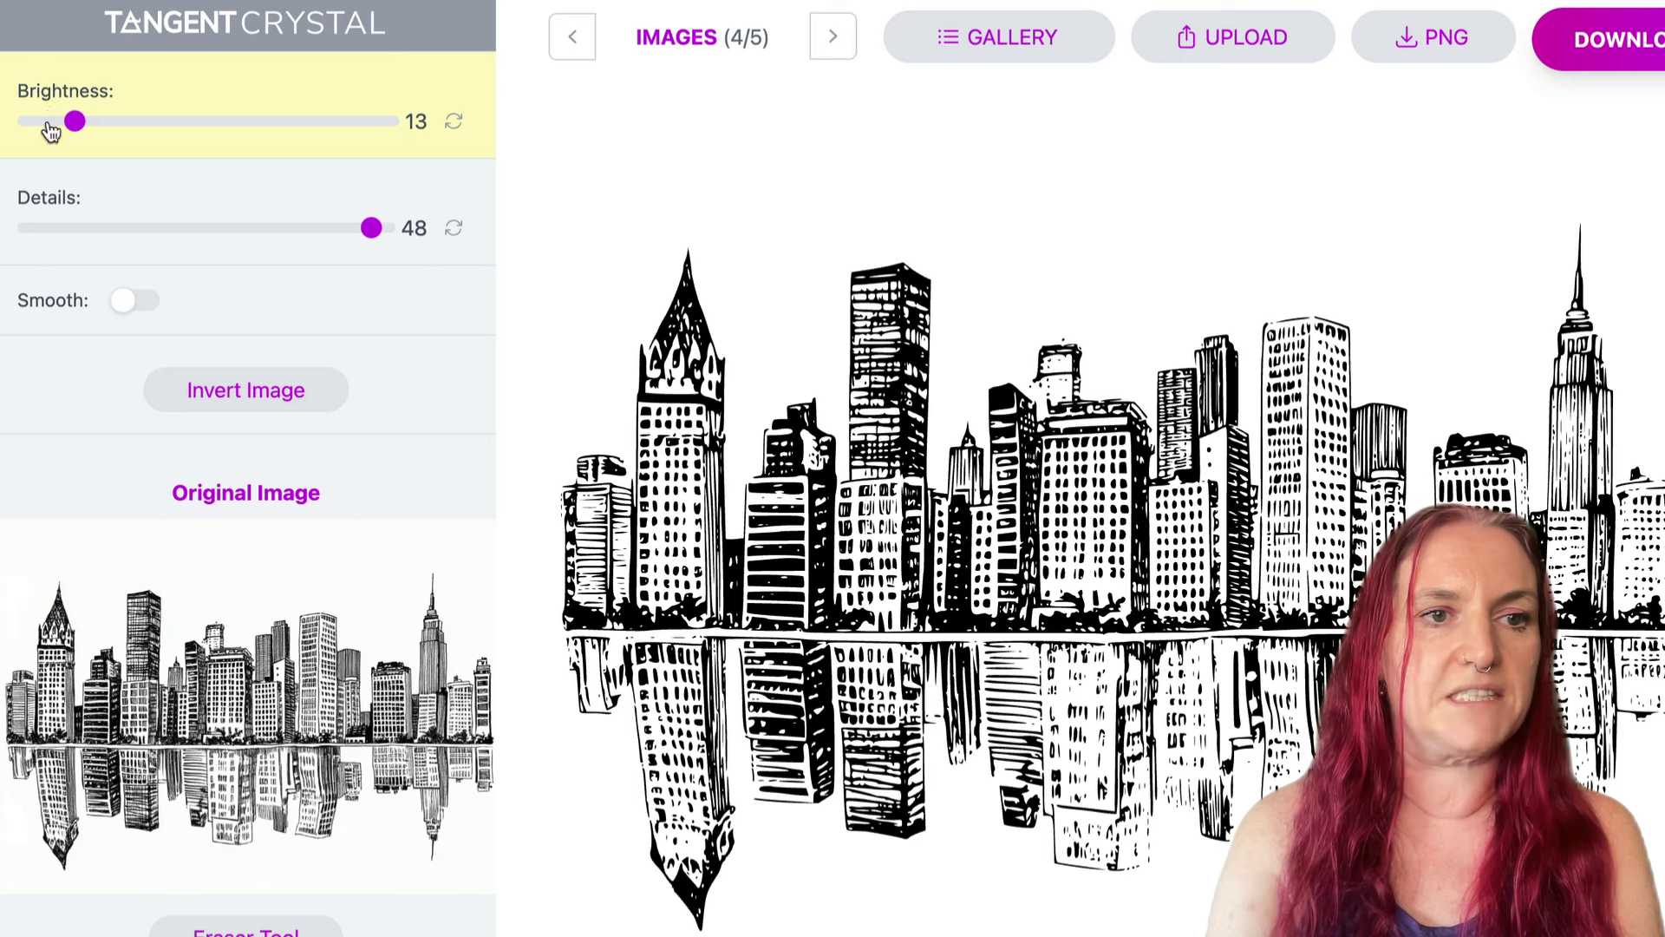
pyautogui.moveTo(52, 123); pyautogui.dragTo(45, 128)
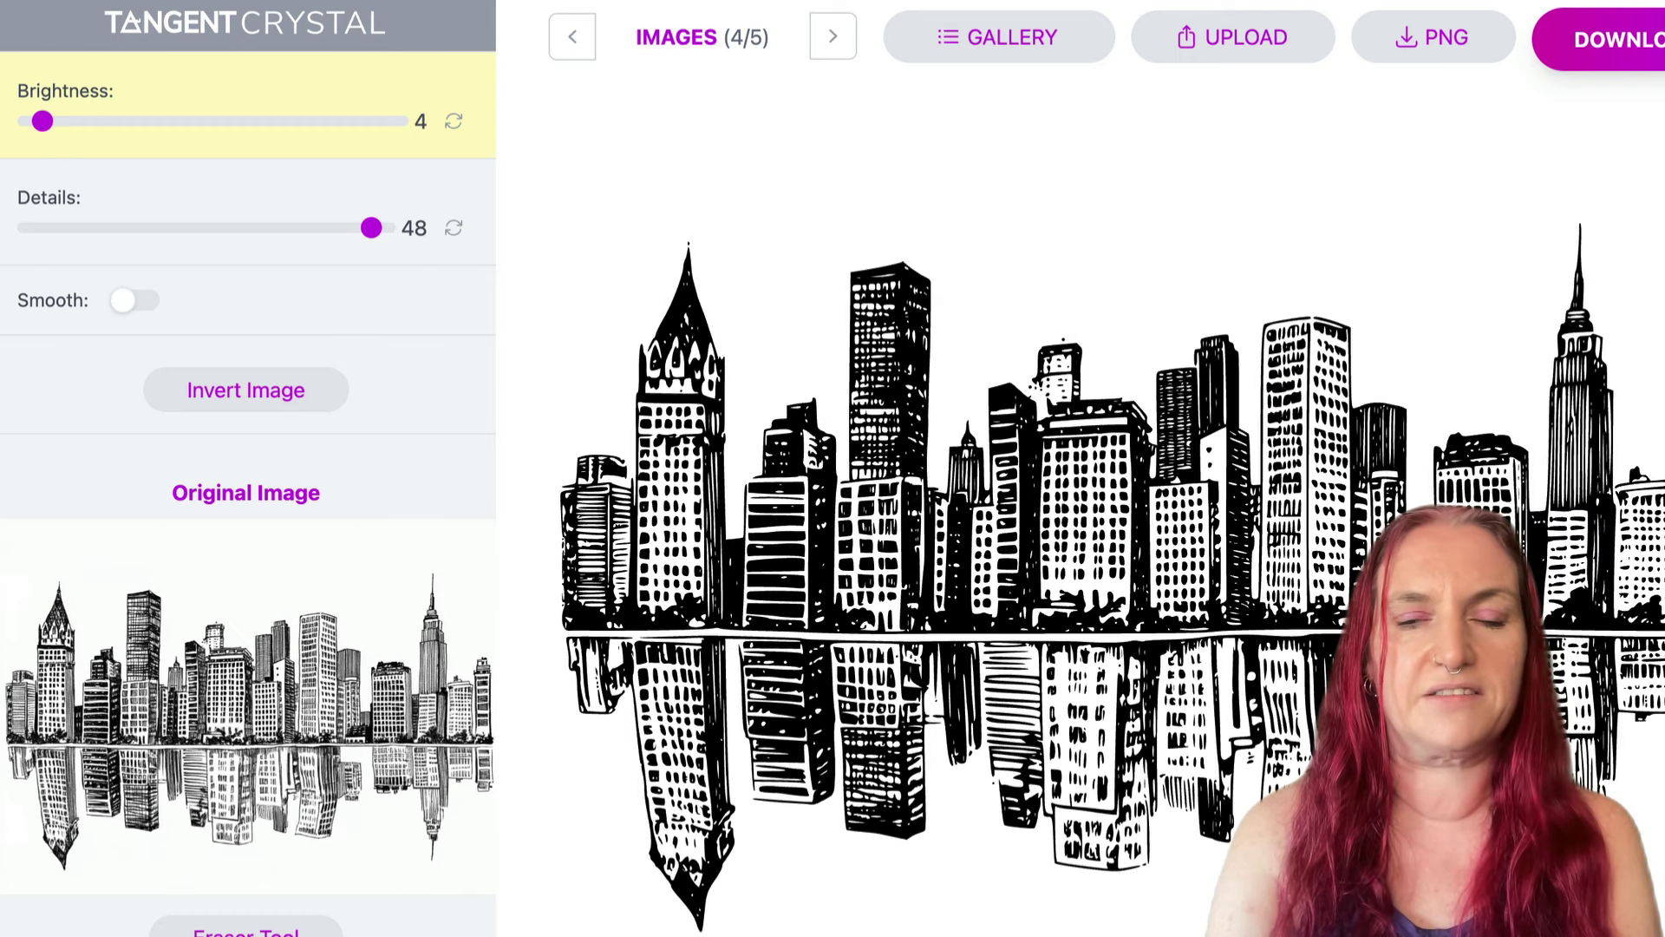
pyautogui.click(832, 37)
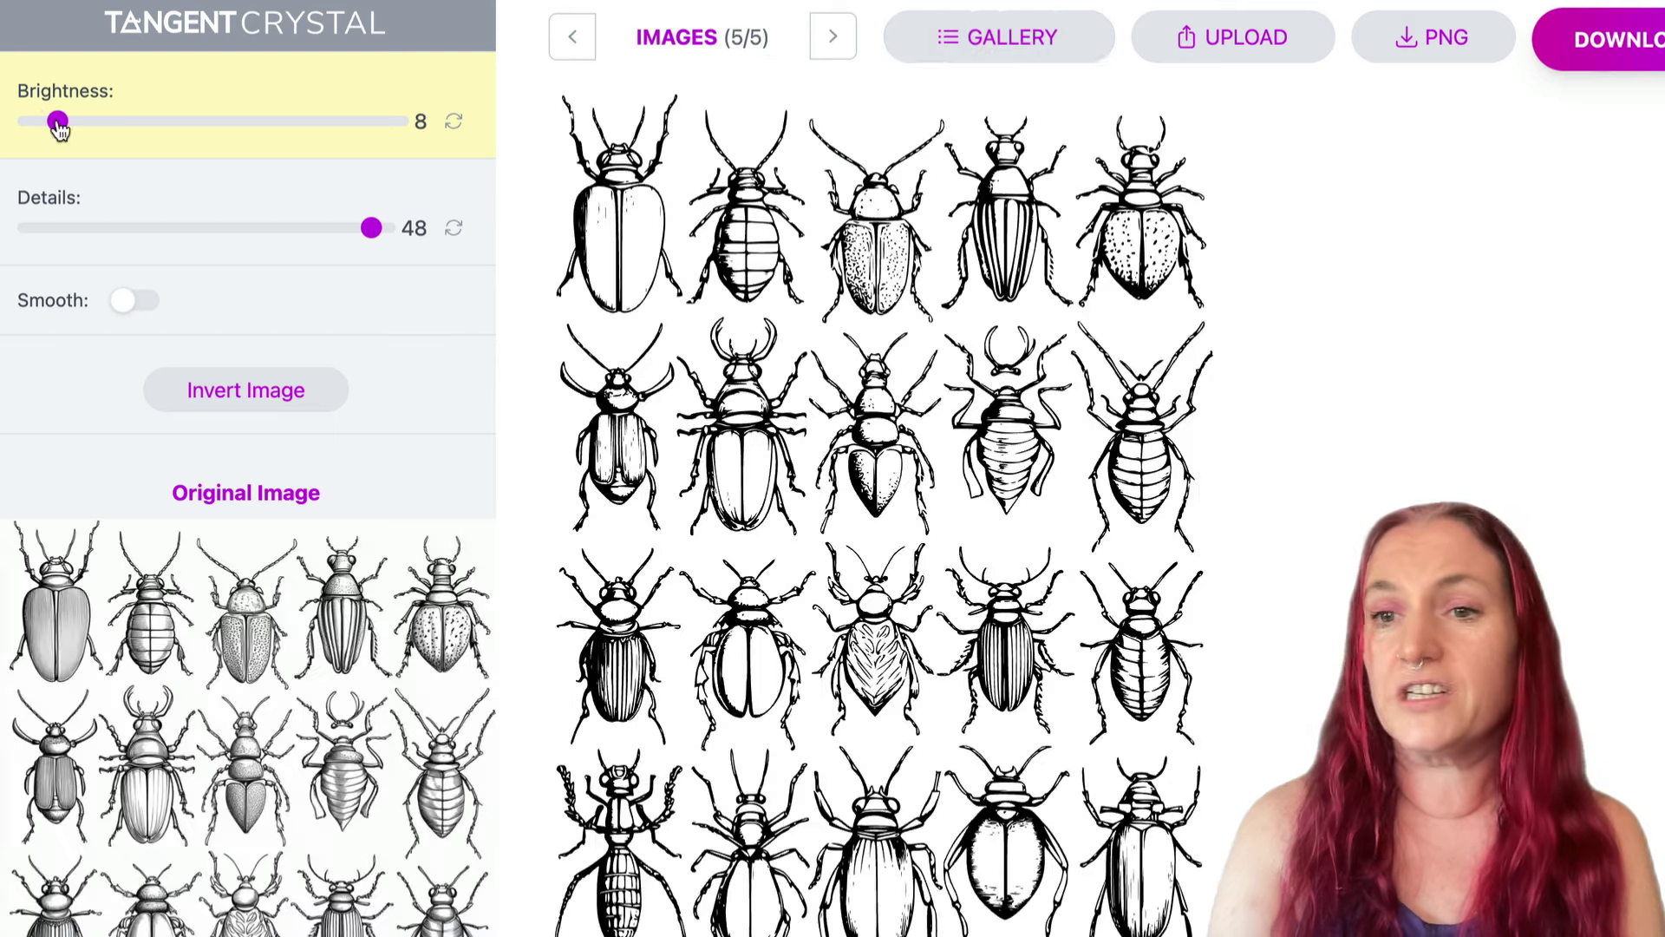
pyautogui.moveTo(57, 127); pyautogui.dragTo(33, 127)
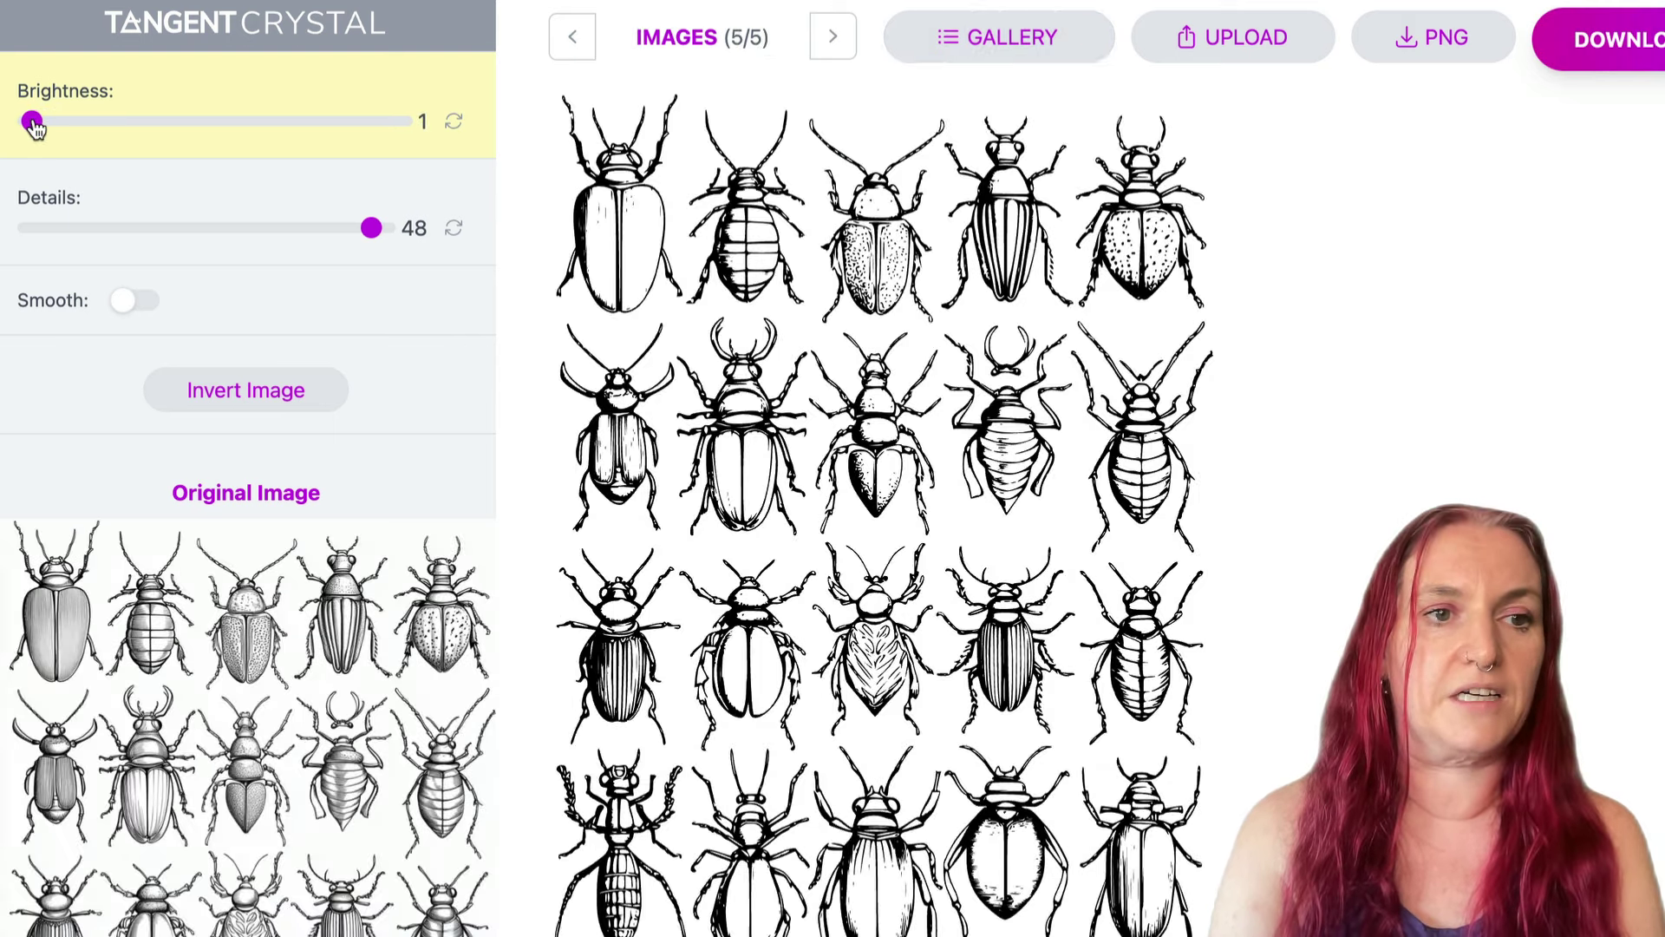
pyautogui.click(36, 128)
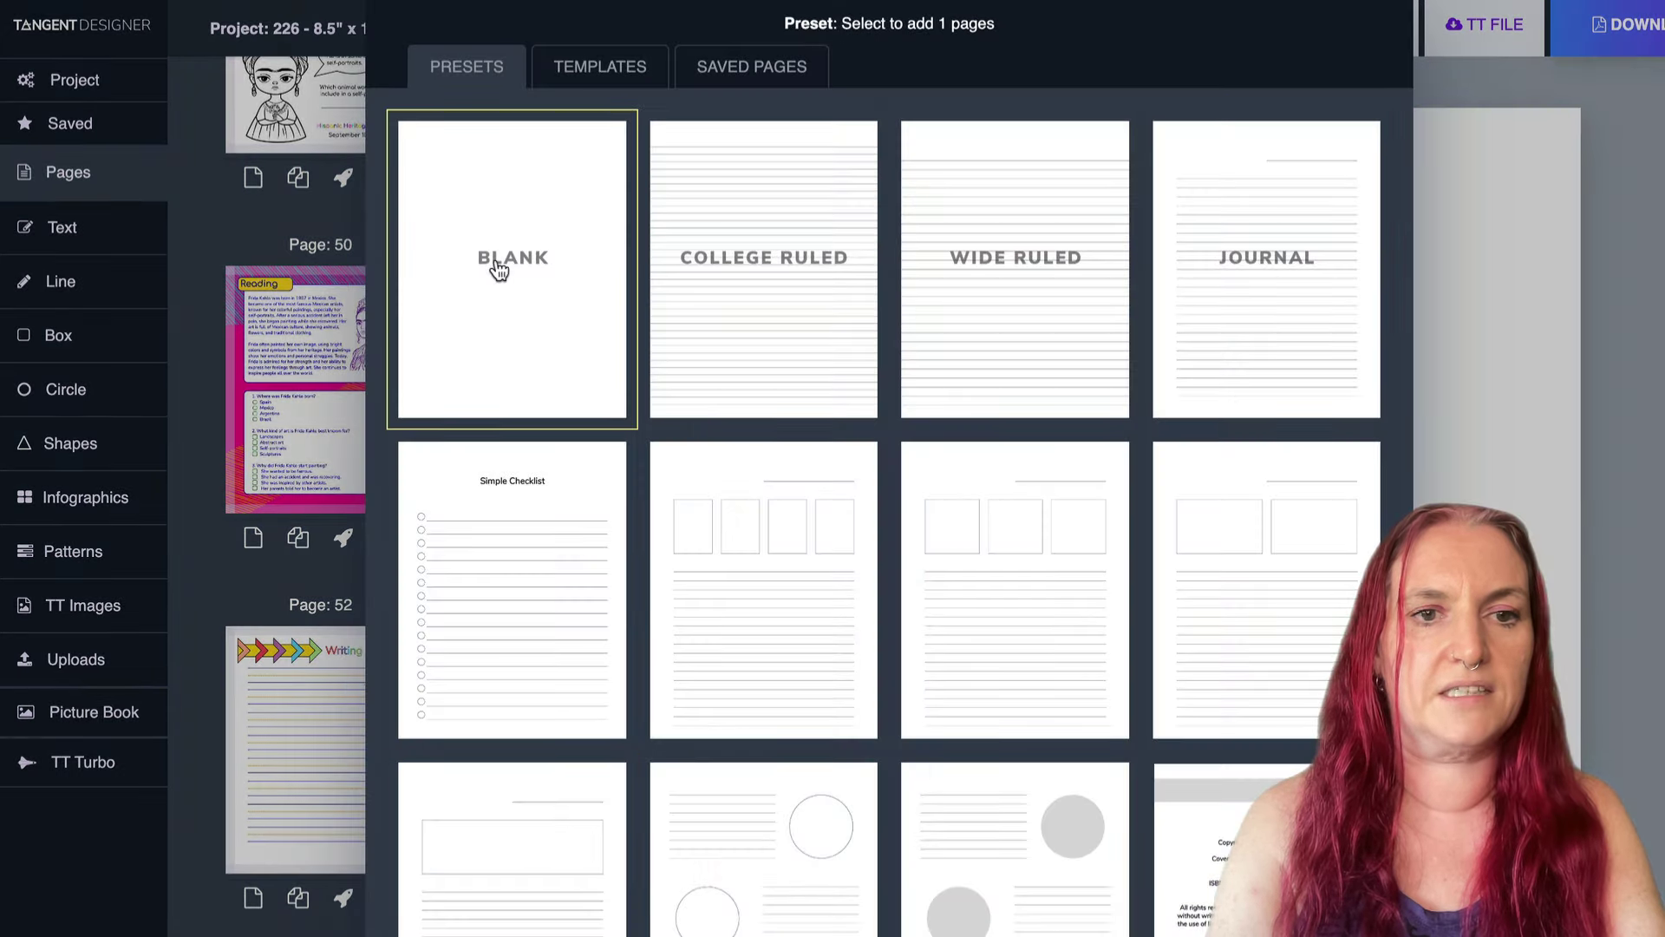
# In Tangent Designer, add a blank page and upload the converted images into the new folder TT Bundle 26.
pyautogui.click(498, 269)
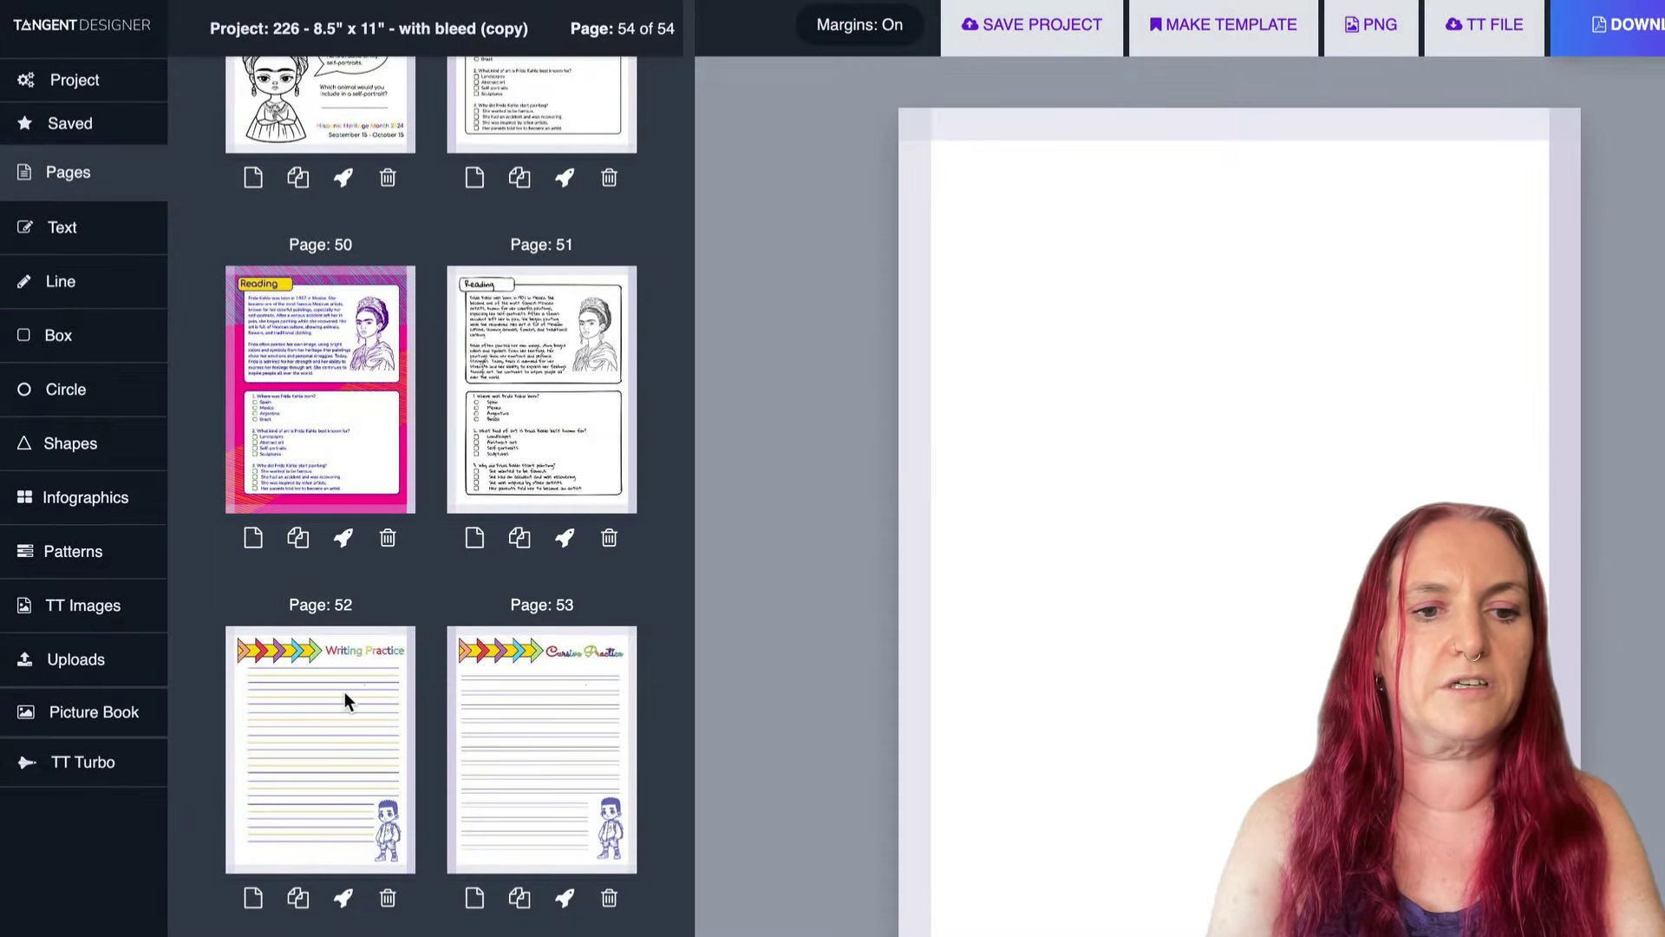
pyautogui.click(65, 679)
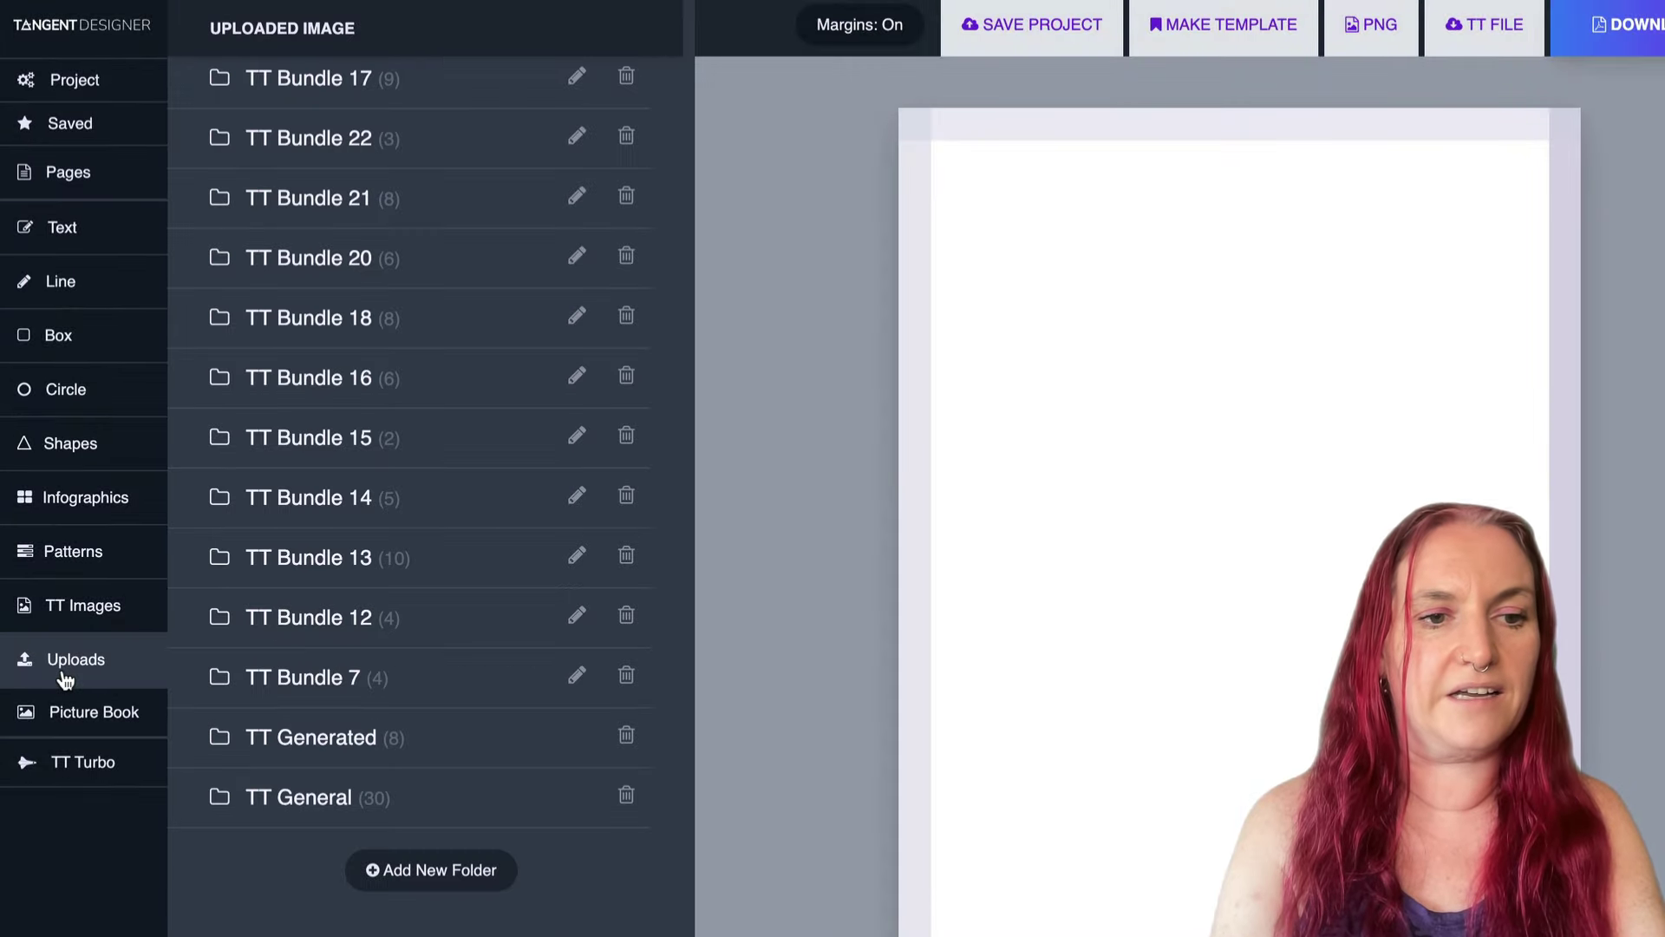
pyautogui.scroll(5, 436, 456)
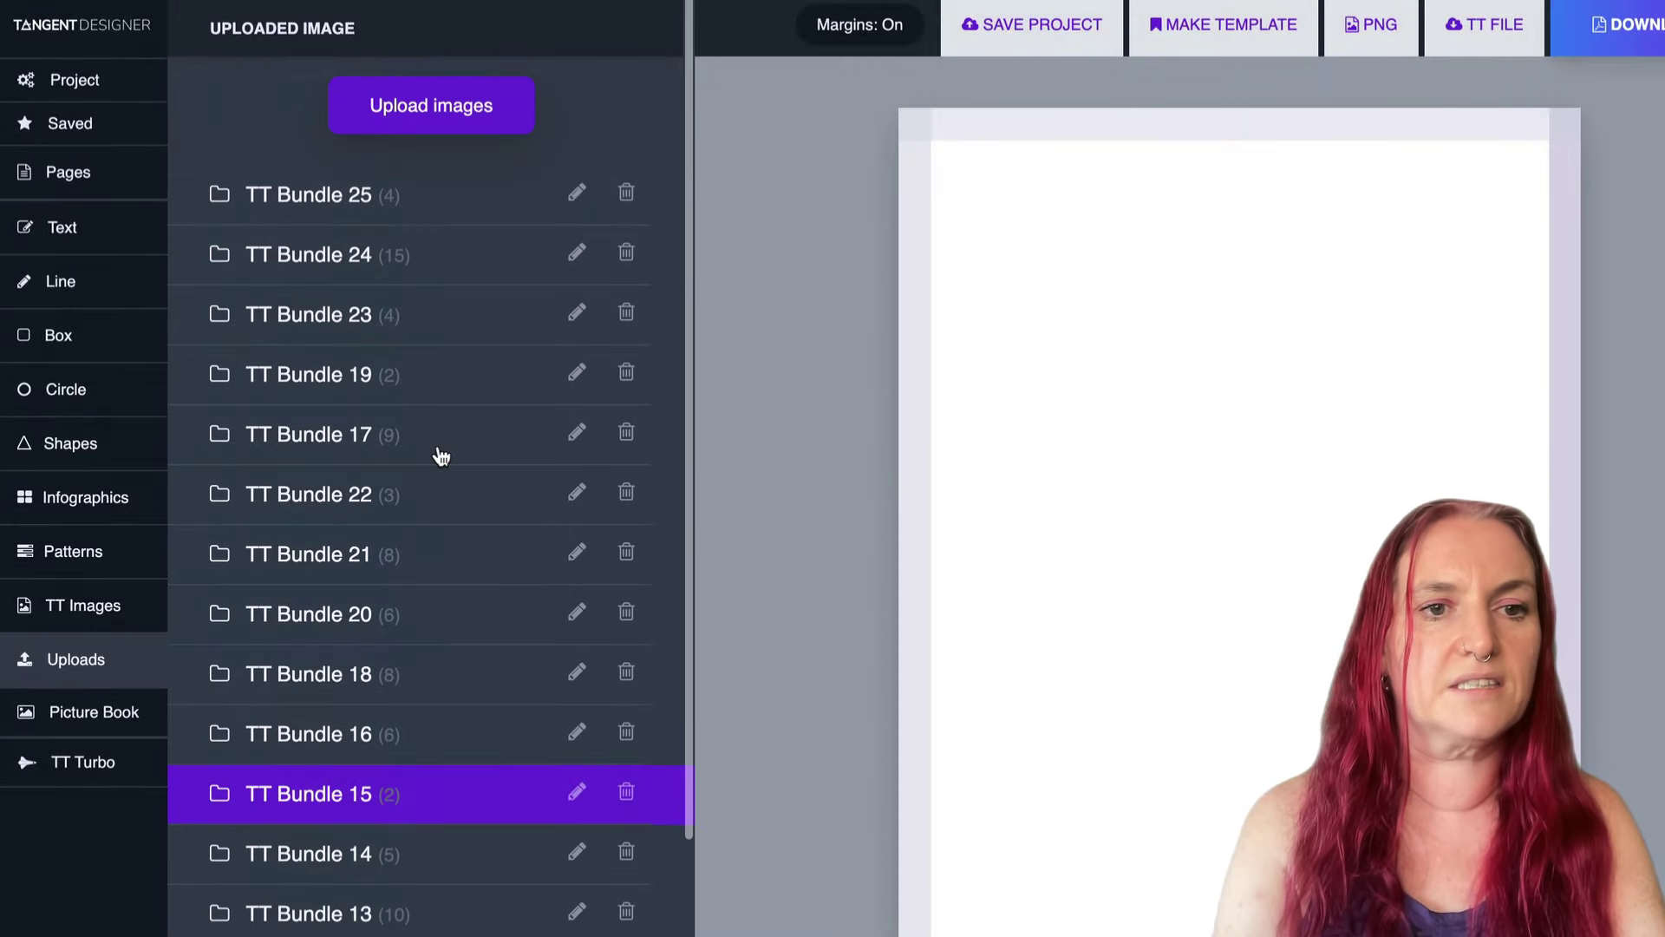
pyautogui.click(381, 111)
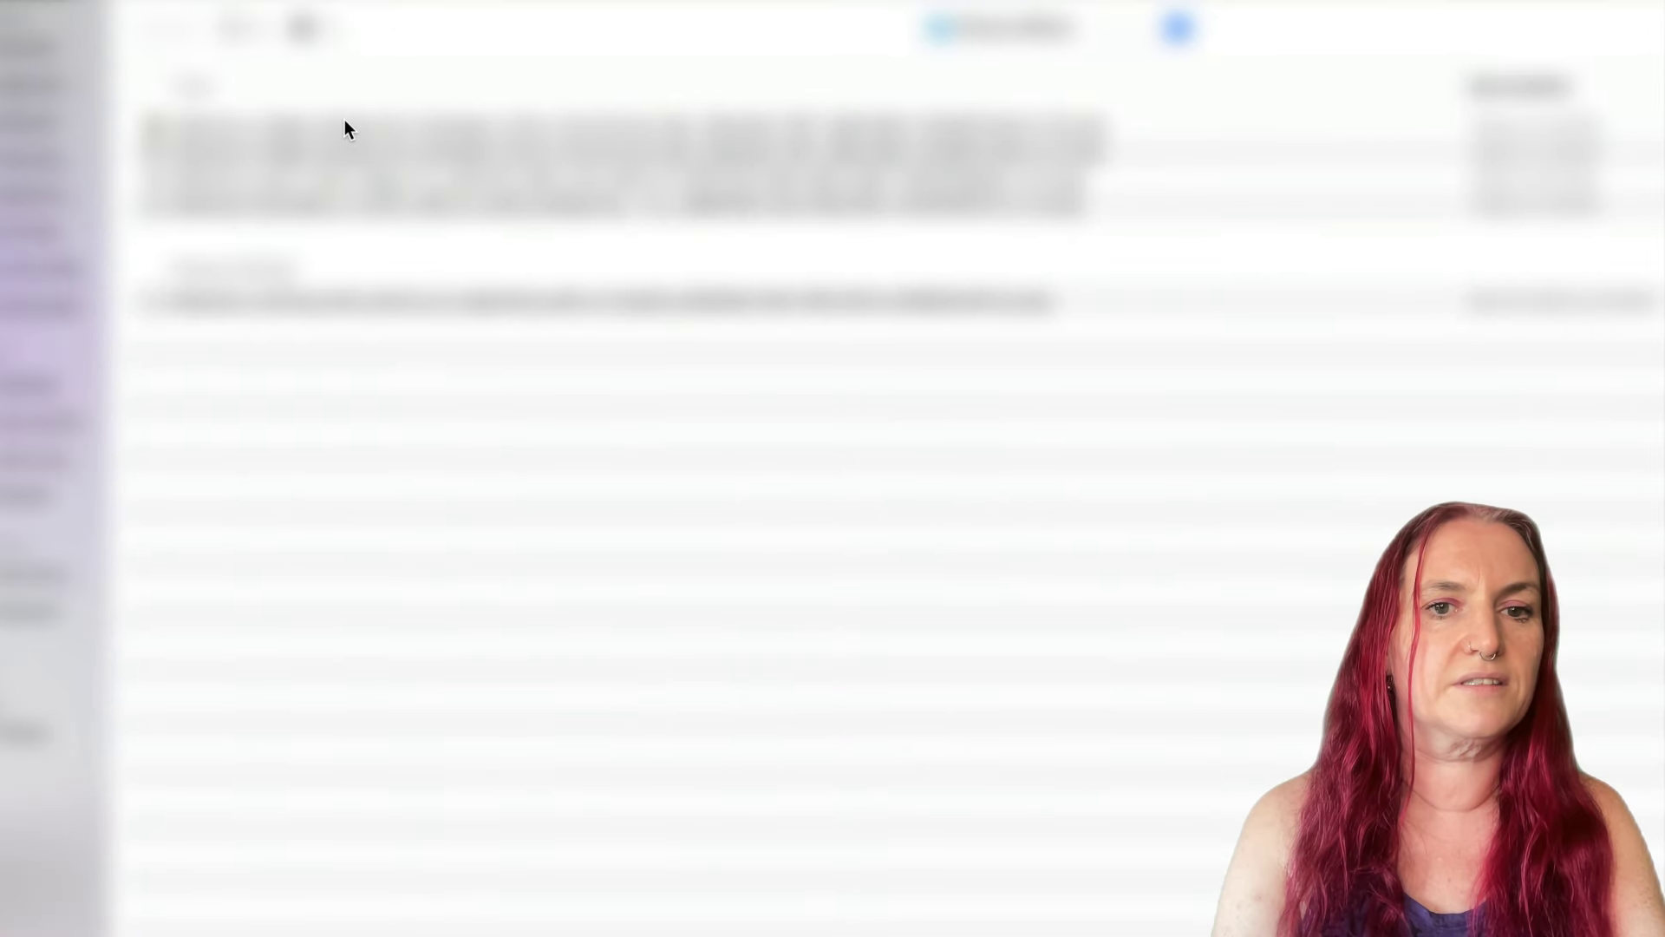
pyautogui.click(56, 300)
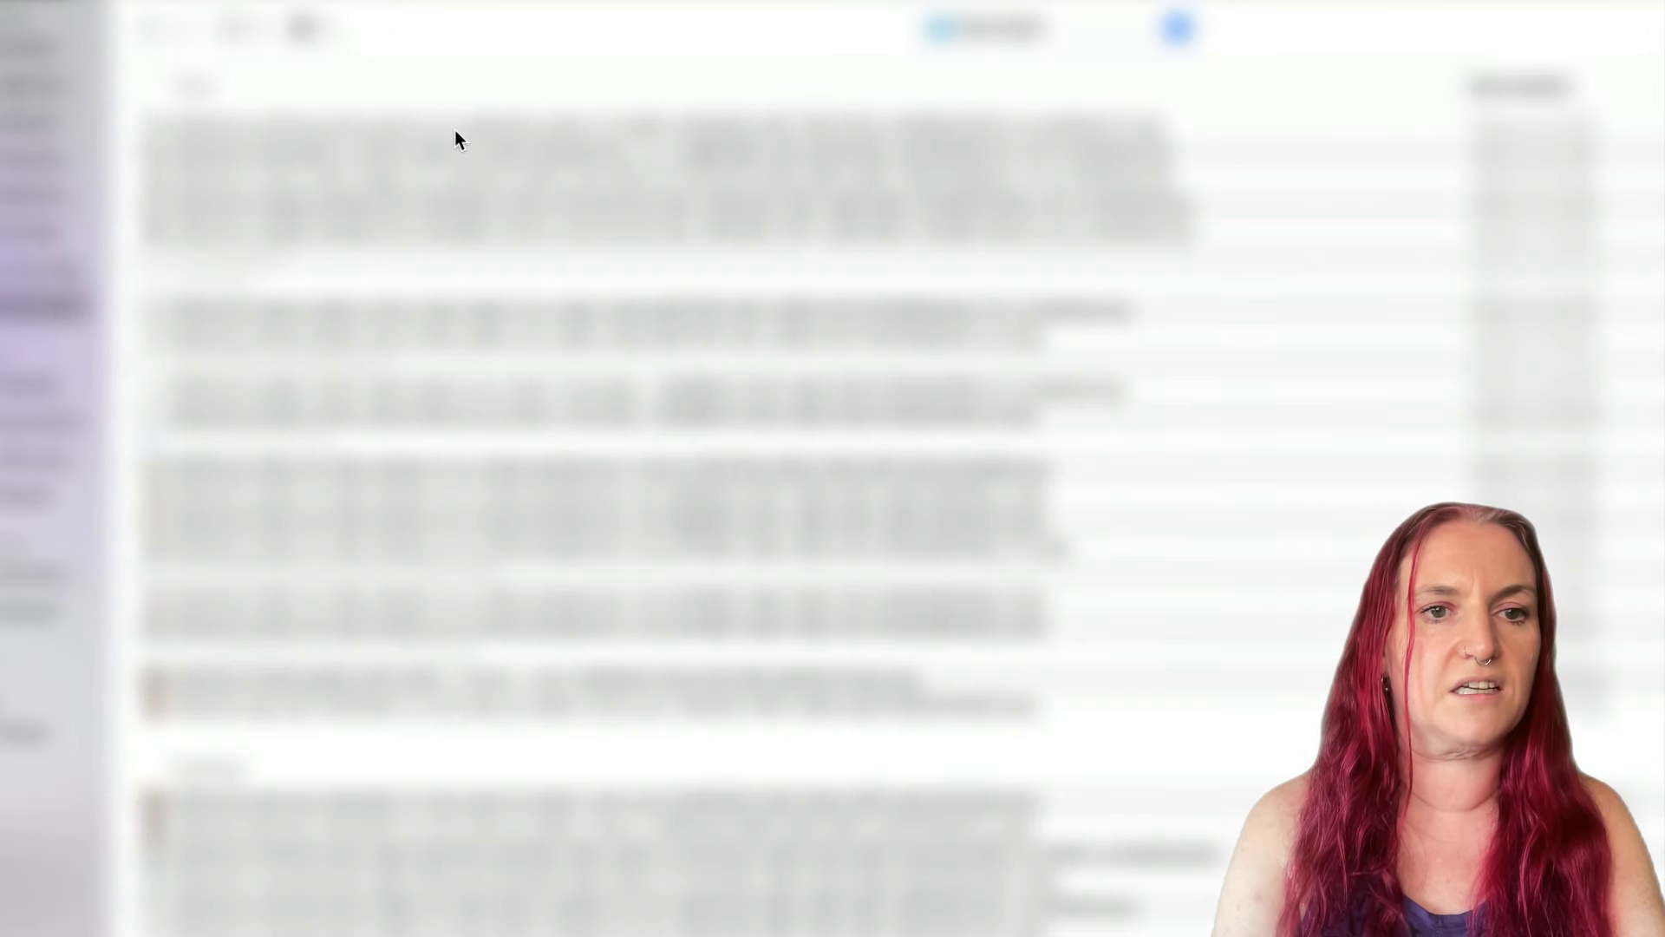
pyautogui.click(455, 128)
pyautogui.keyDown('shift'); pyautogui.click(420, 221); pyautogui.keyUp('shift')
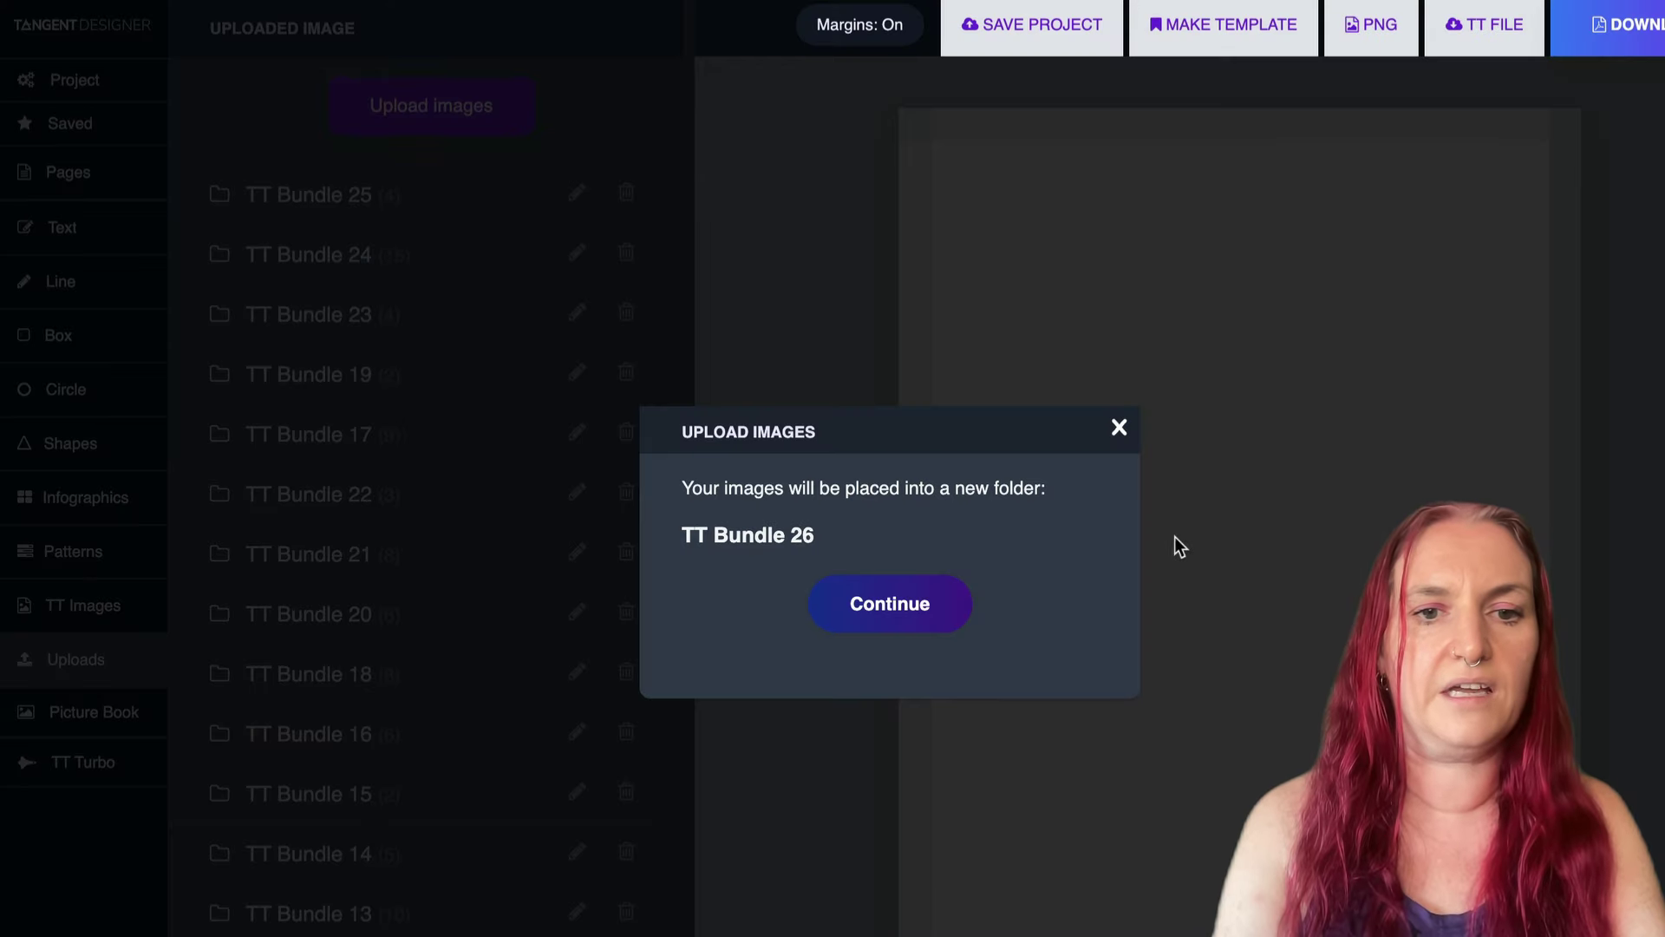
pyautogui.click(871, 600)
# Place the uploaded city skyline on the blank page and move it down to the page's lower edge.
pyautogui.scroll(-15, 309, 537)
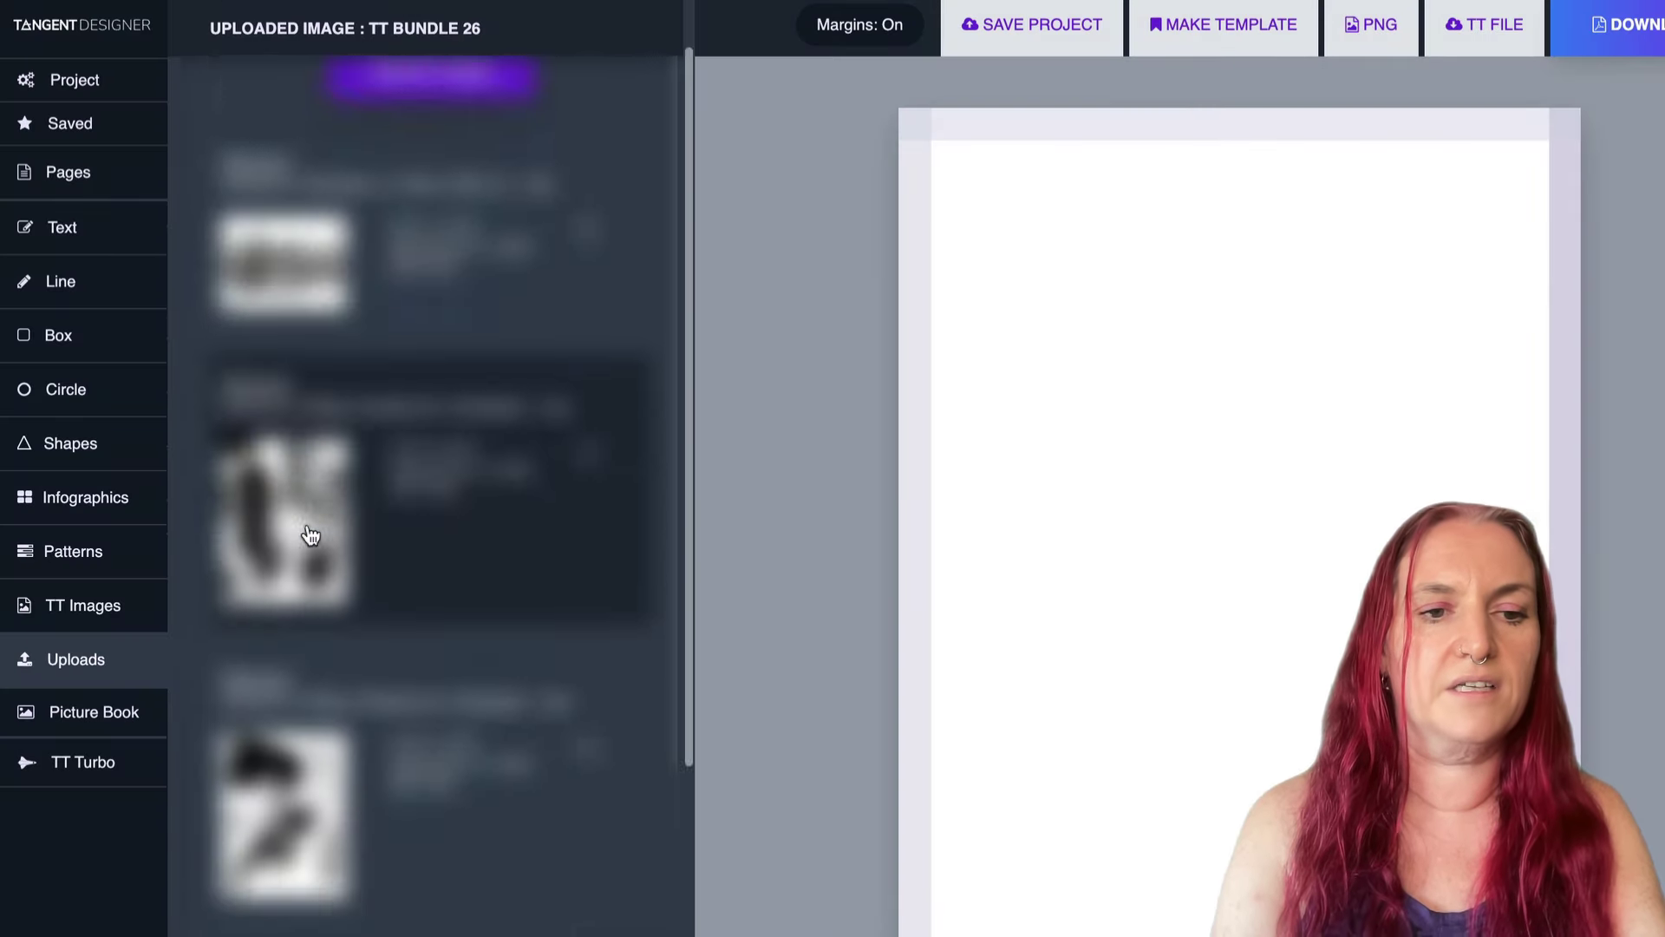
pyautogui.scroll(10, 309, 535)
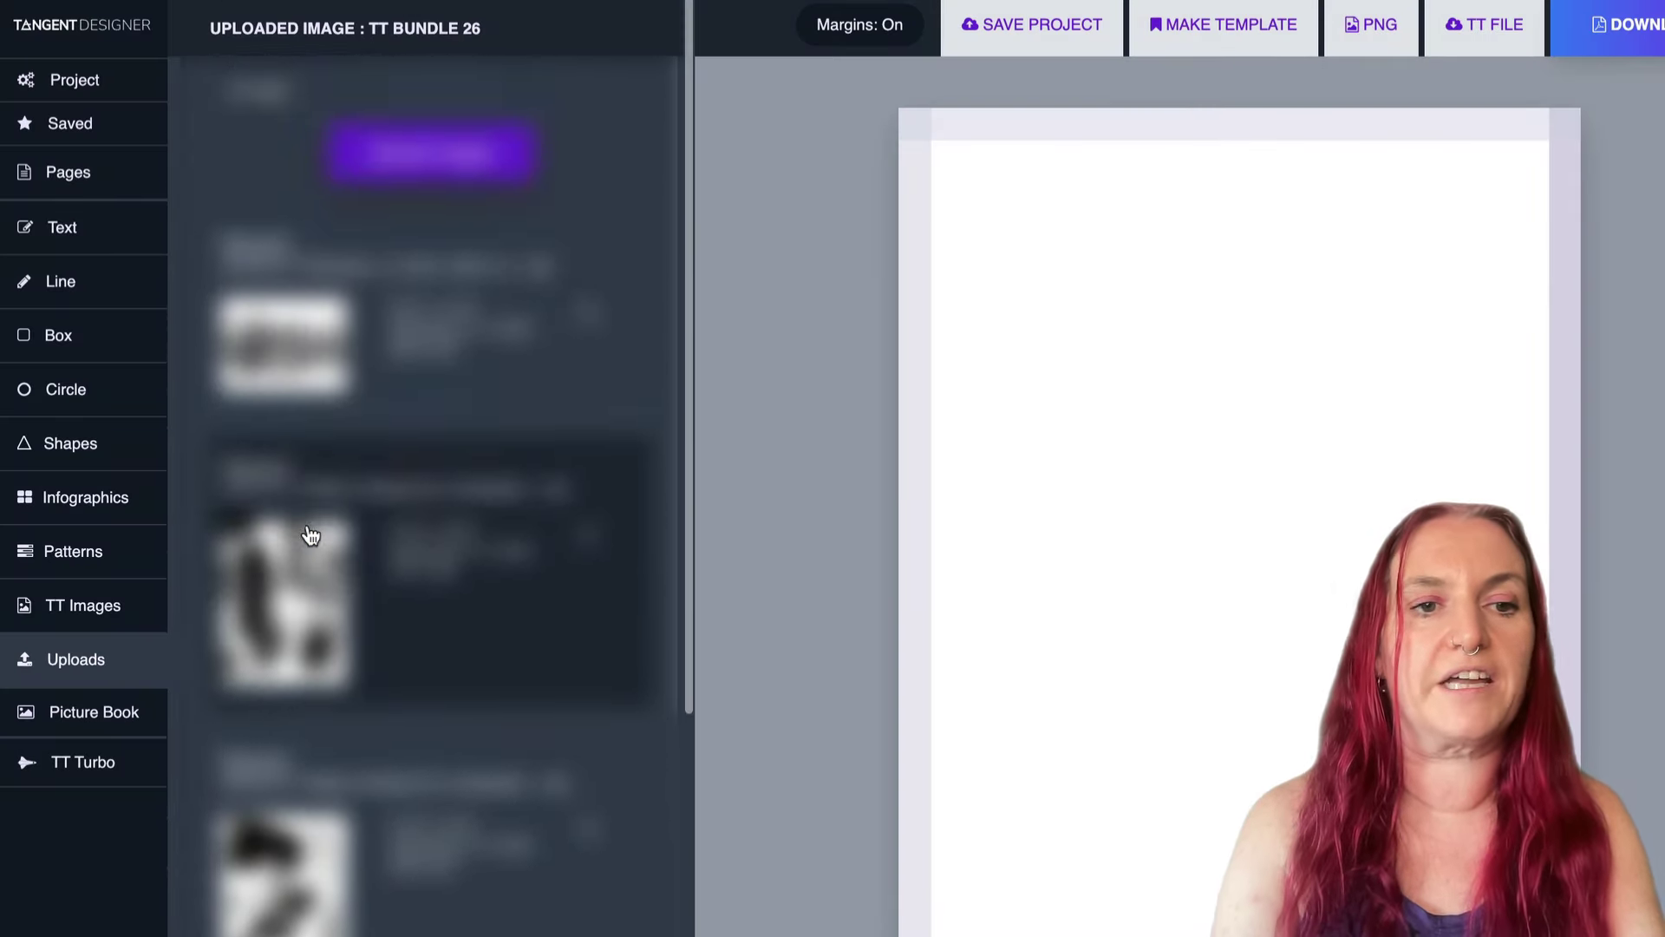
pyautogui.click(302, 350)
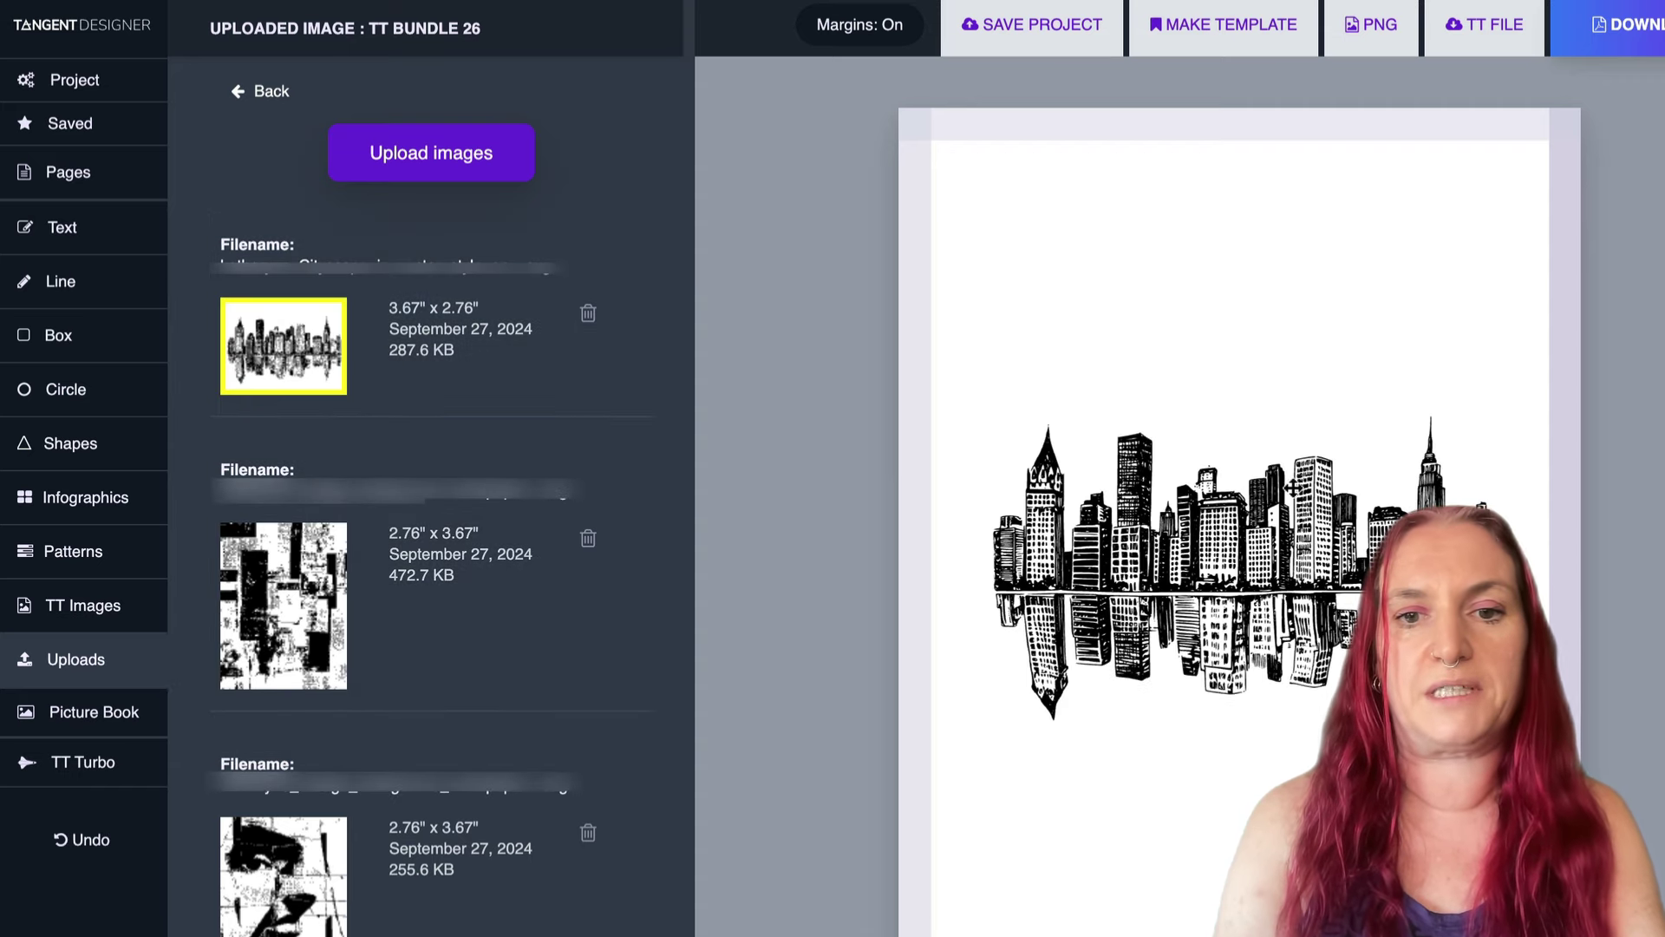
pyautogui.scroll(-1, 1273, 520)
pyautogui.moveTo(1273, 433); pyautogui.dragTo(1271, 672)
# Ungroup the skyline image, select all of its pieces and show their color options.
pyautogui.click(393, 21)
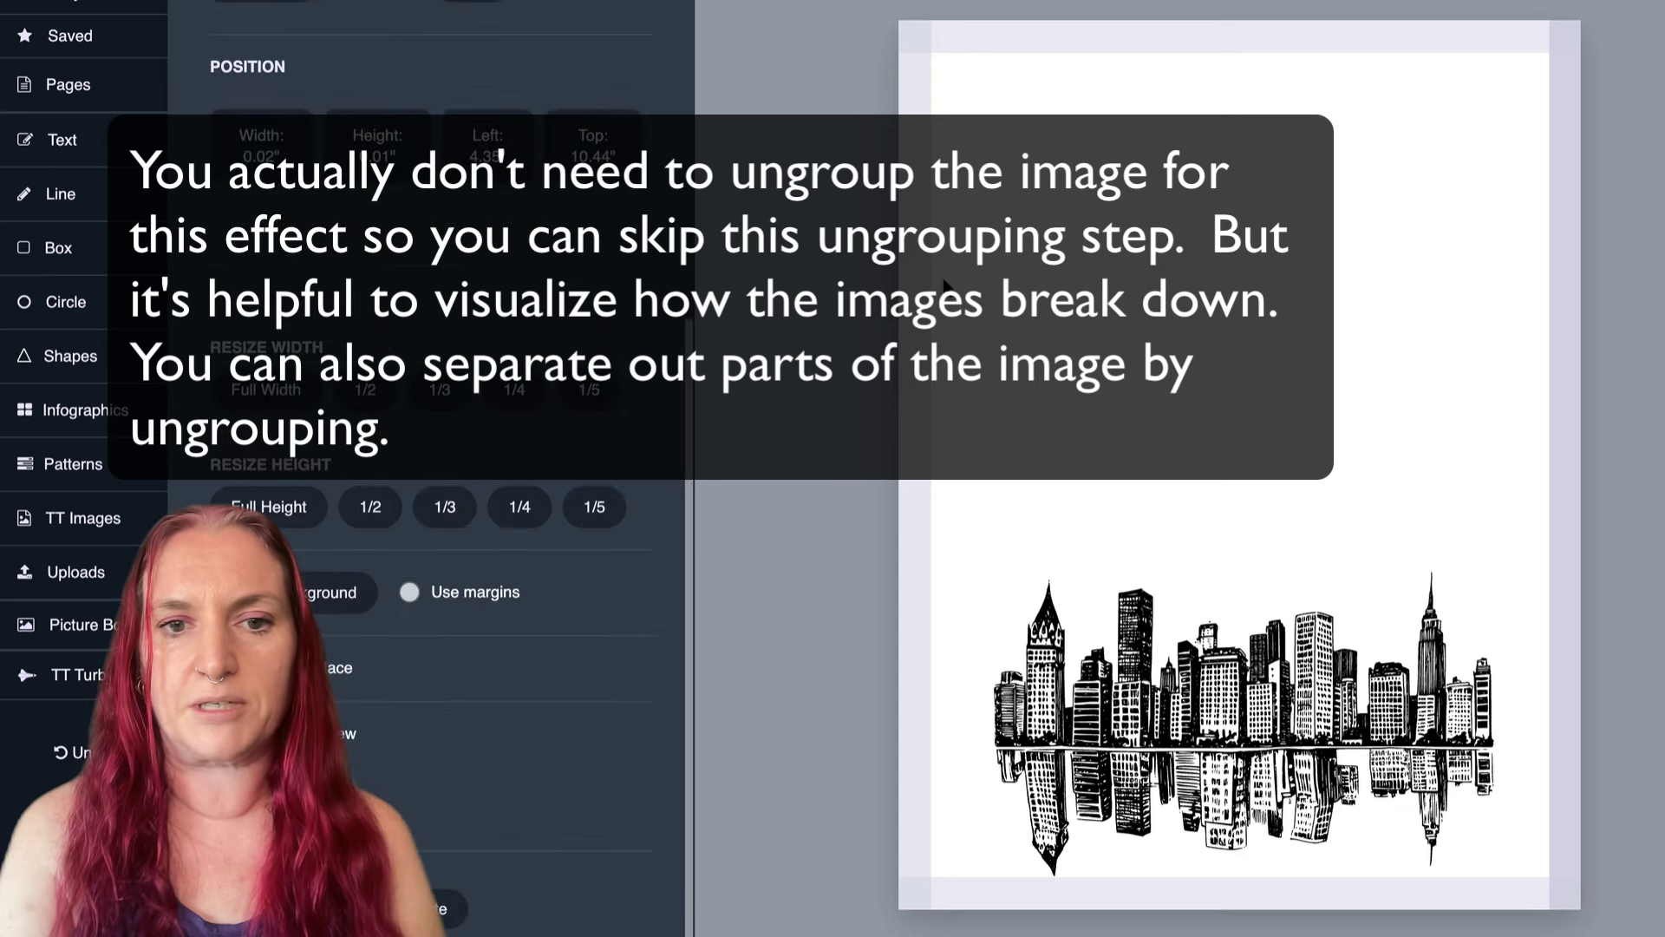
pyautogui.moveTo(945, 392); pyautogui.dragTo(1552, 928)
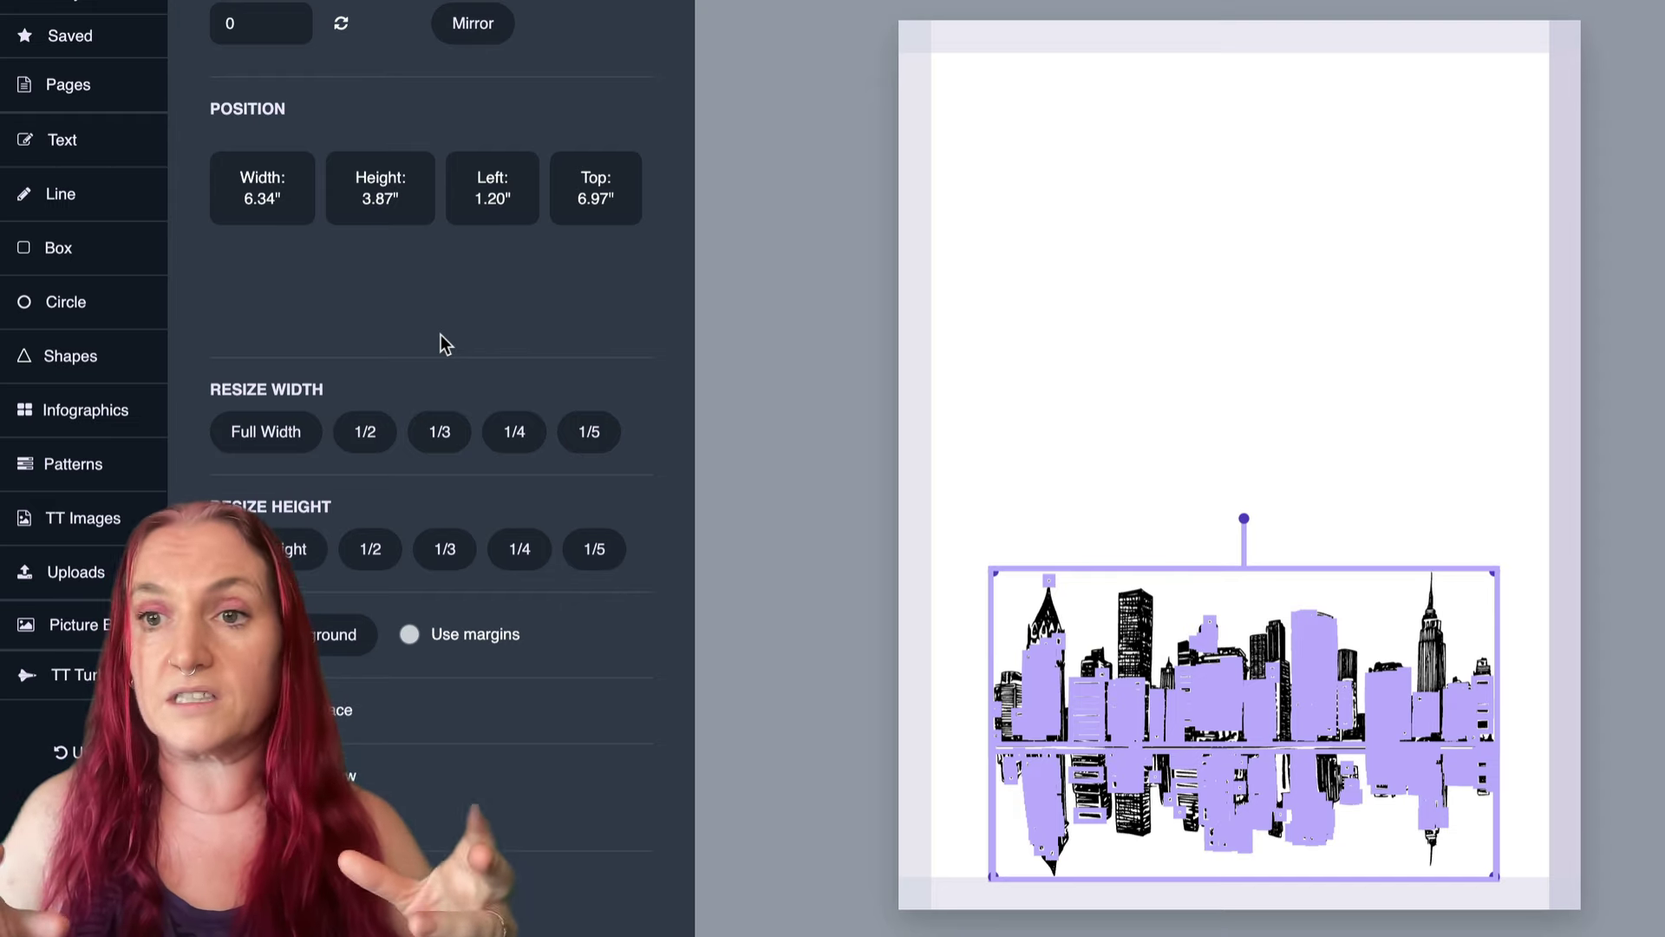
pyautogui.click(1239, 577)
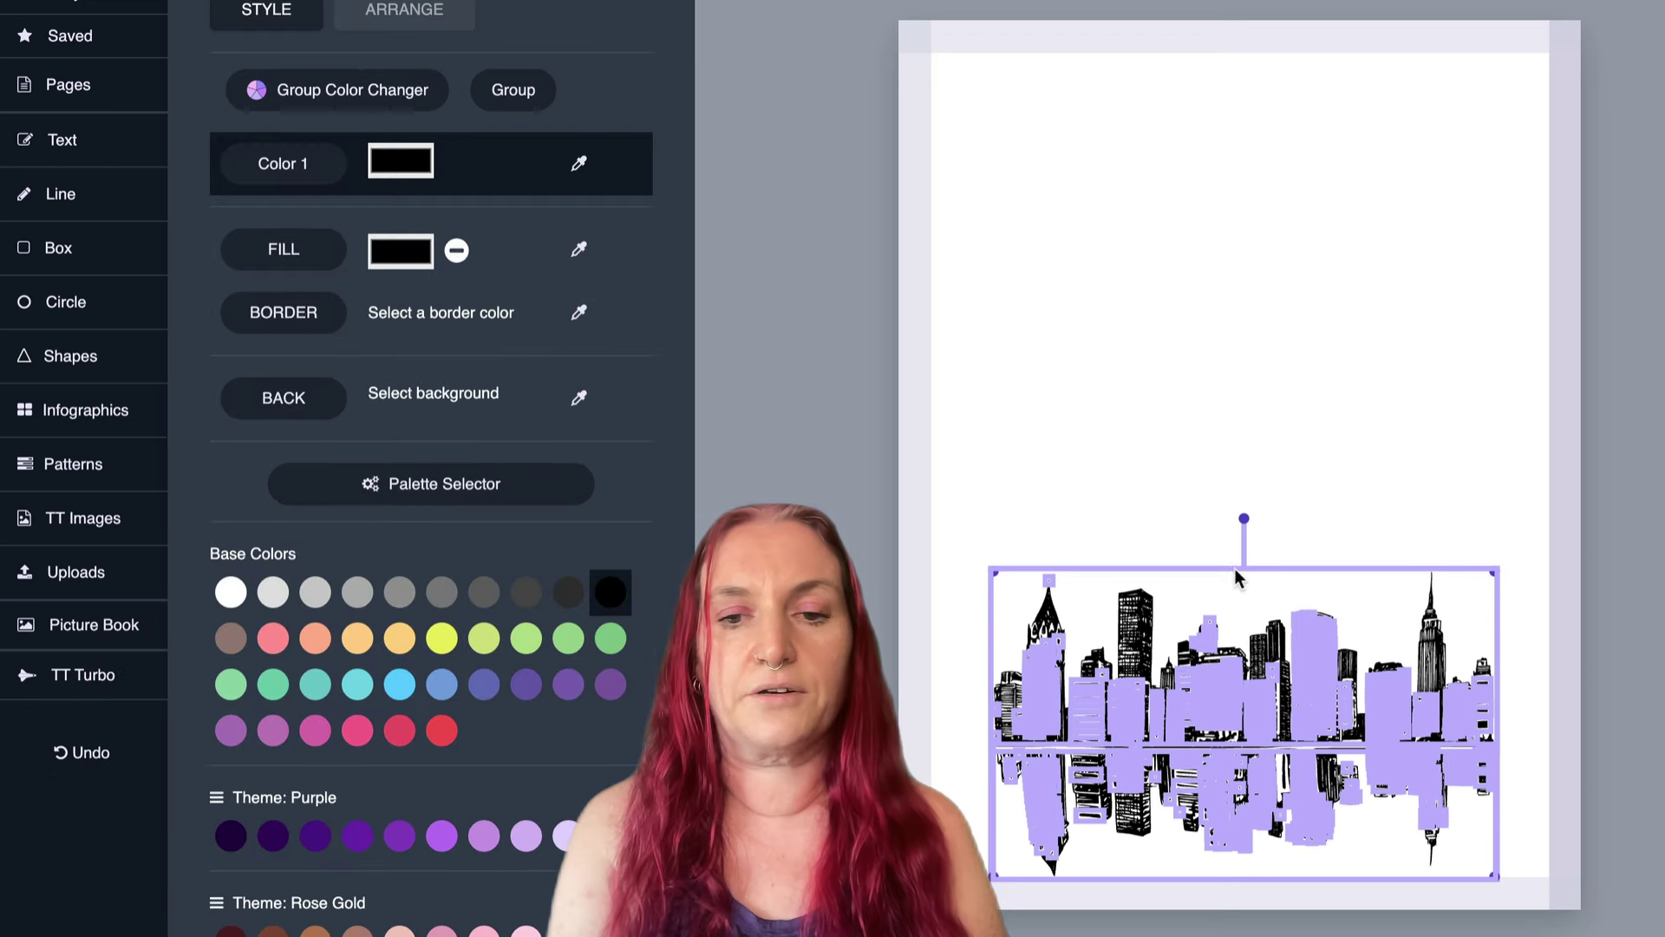
# Recolor the selected skyline pieces with the Purple theme and colorize them across its shades, after trying the Blues theme.
pyautogui.click(323, 92)
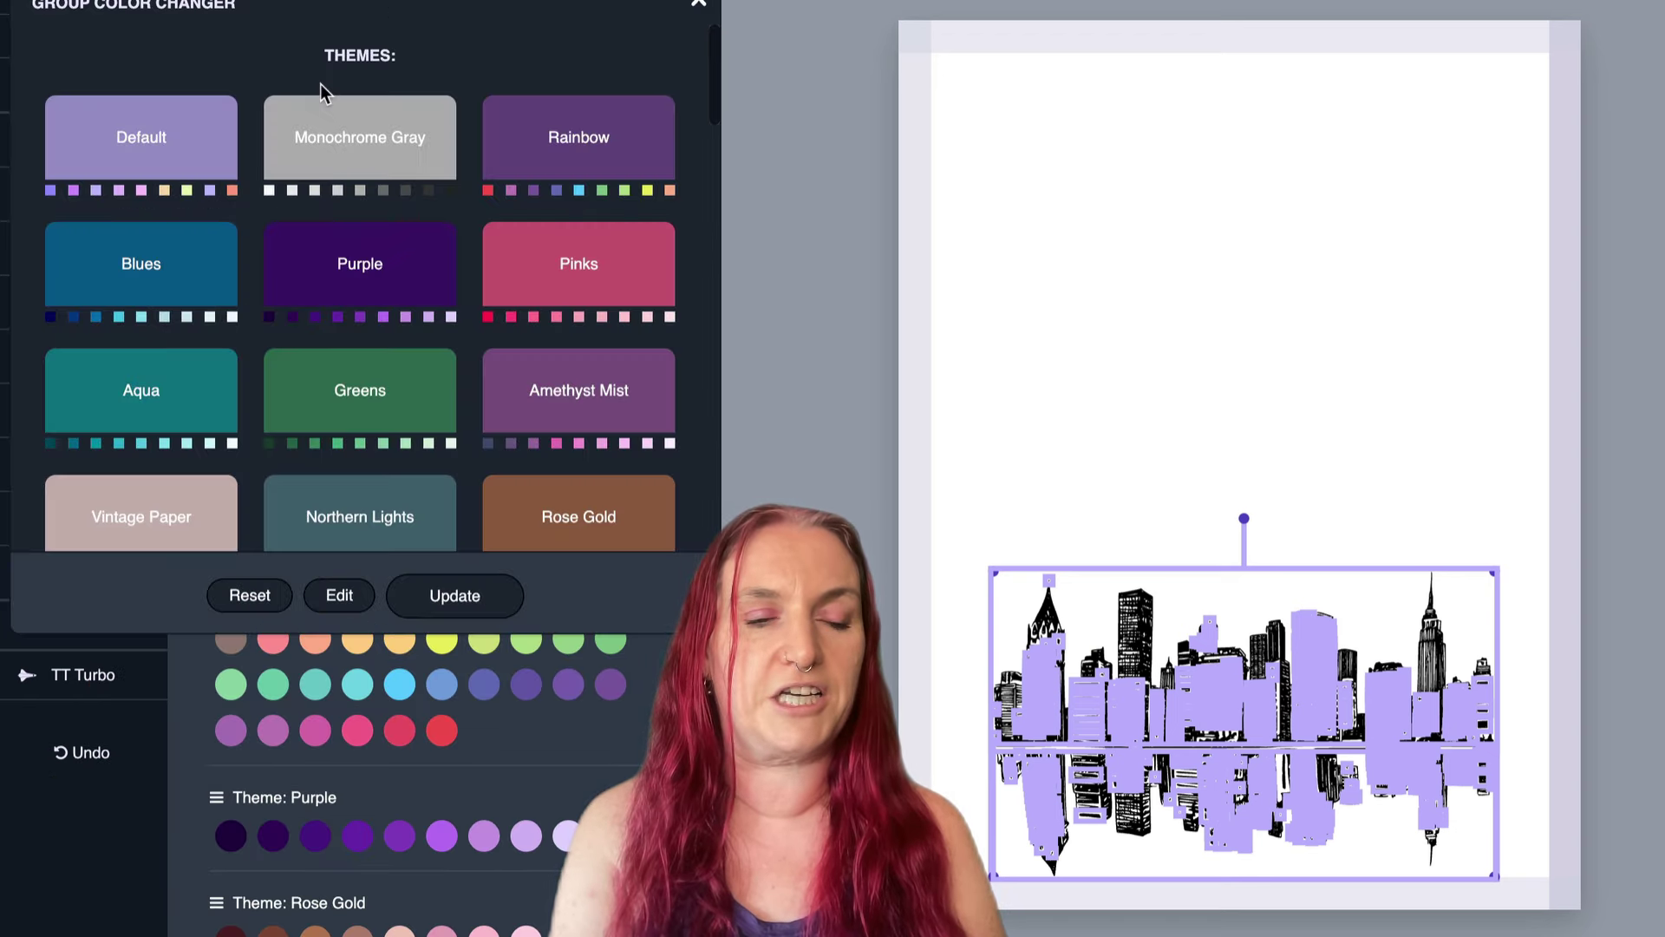
pyautogui.click(110, 270)
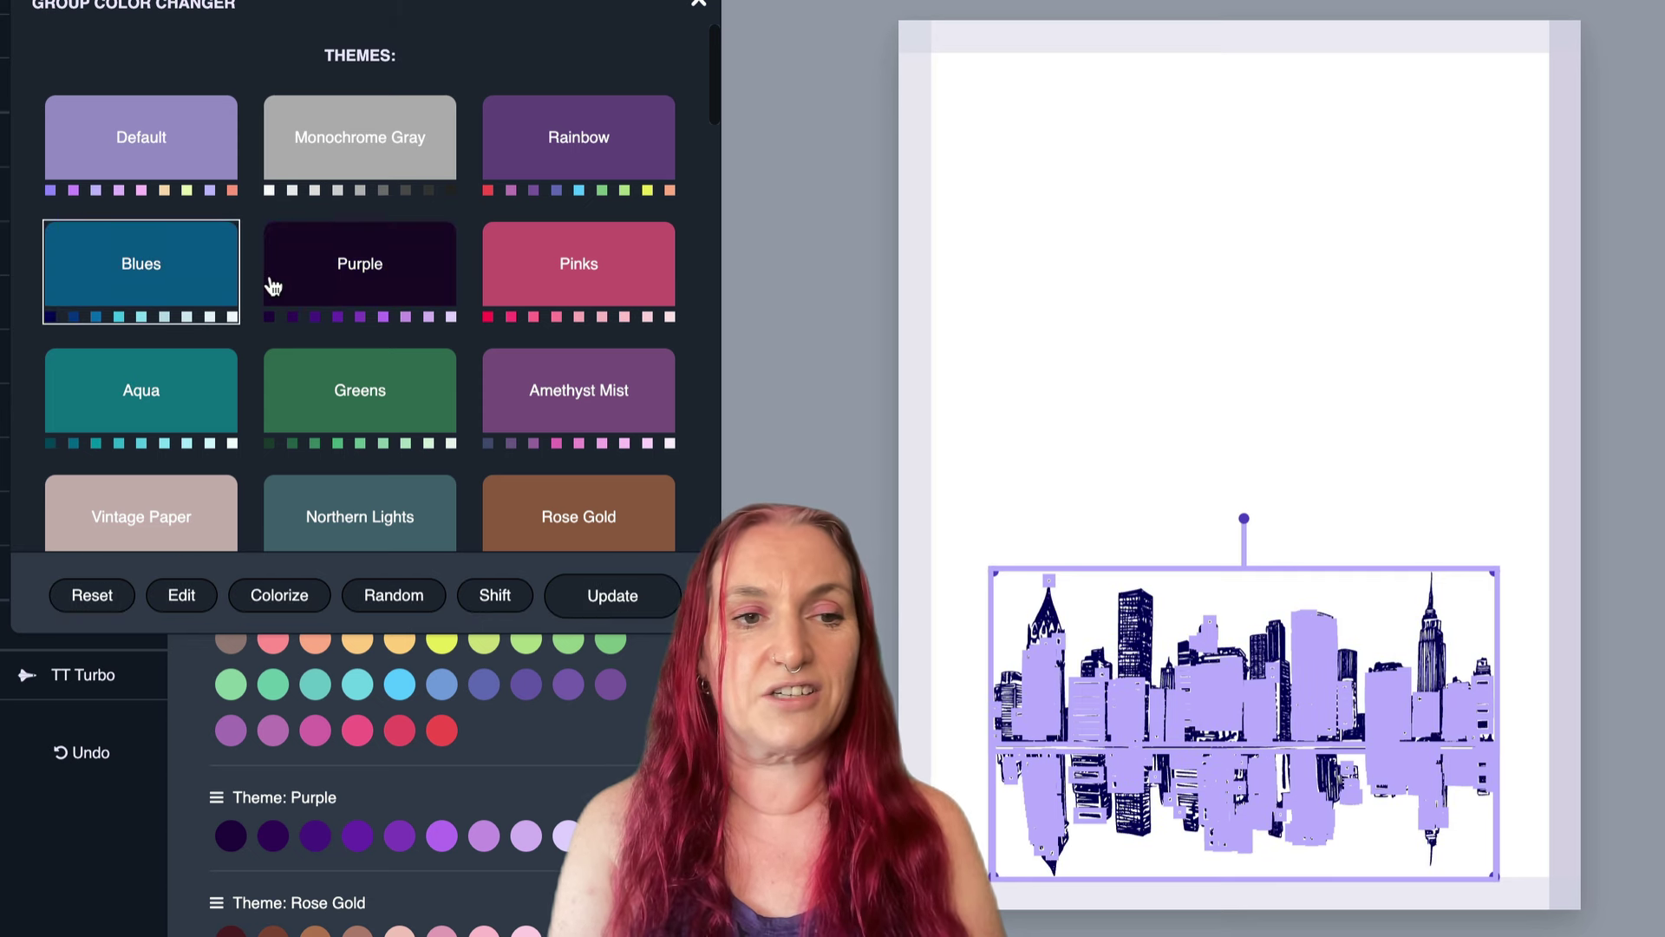
pyautogui.click(391, 266)
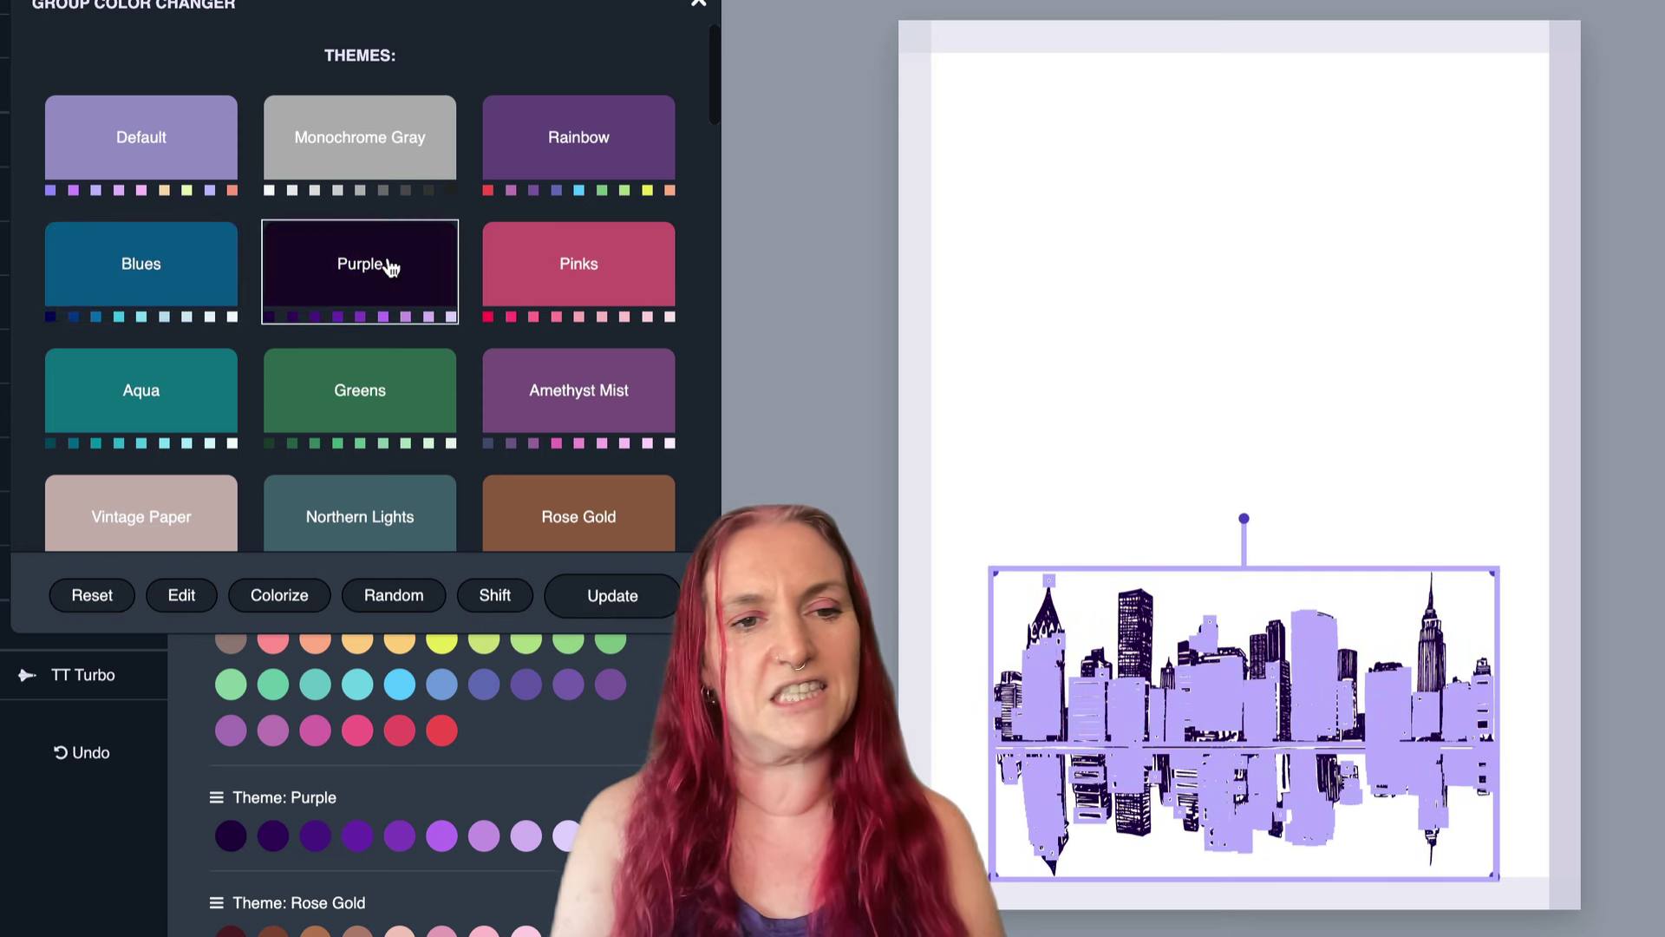
pyautogui.click(277, 599)
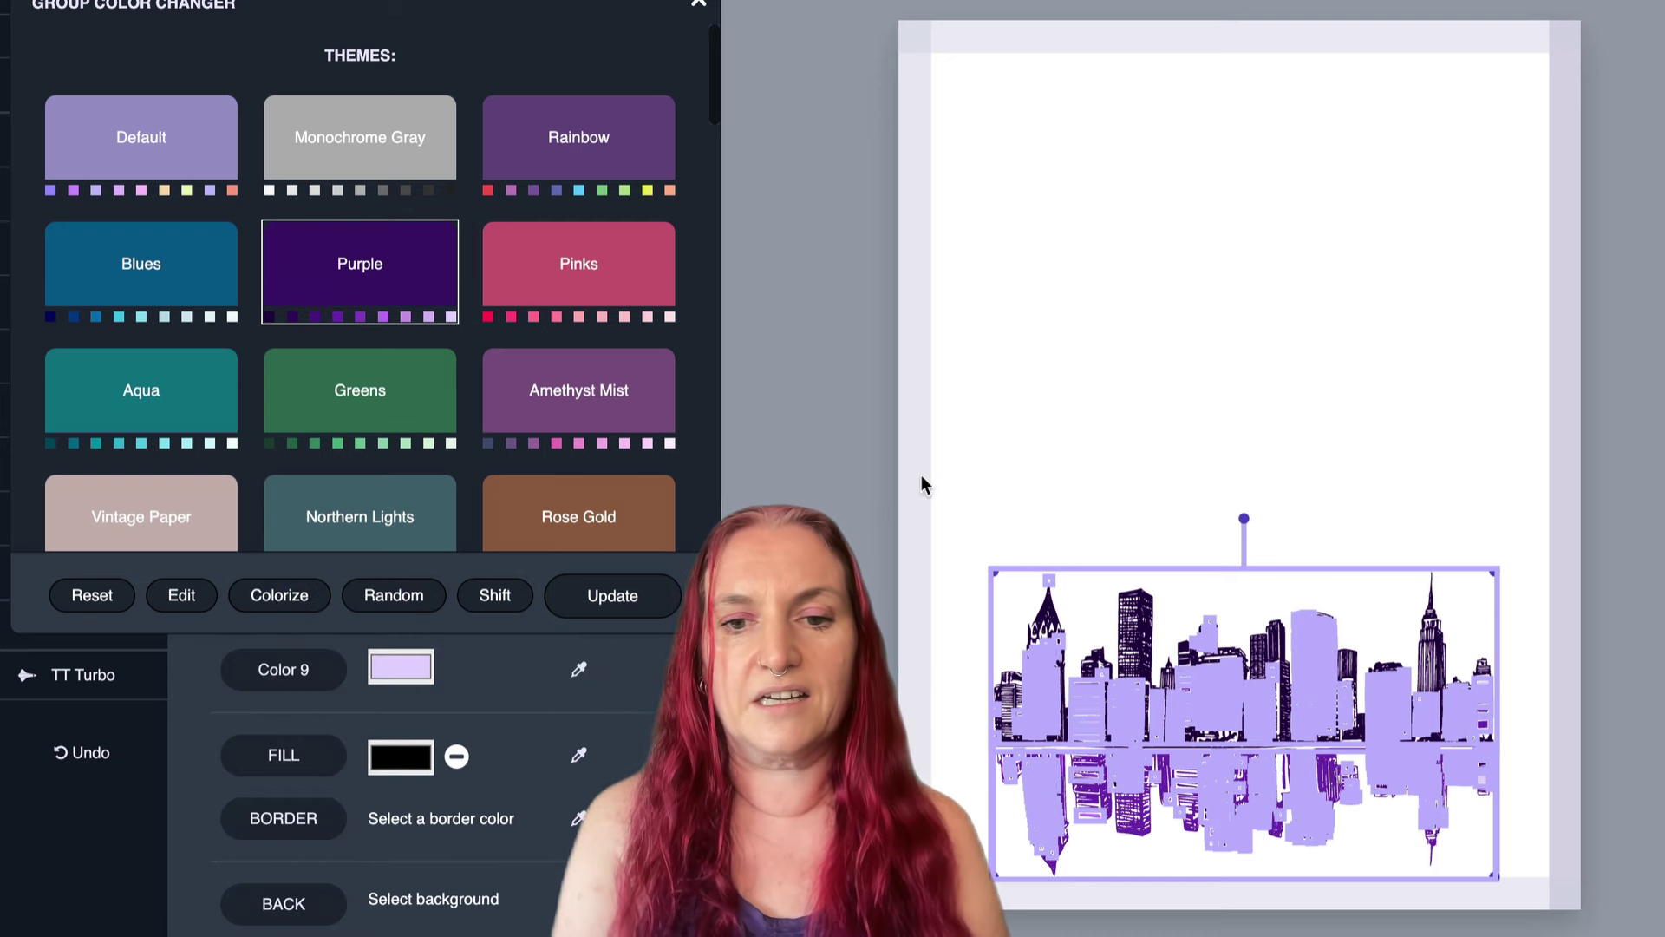
pyautogui.click(1037, 415)
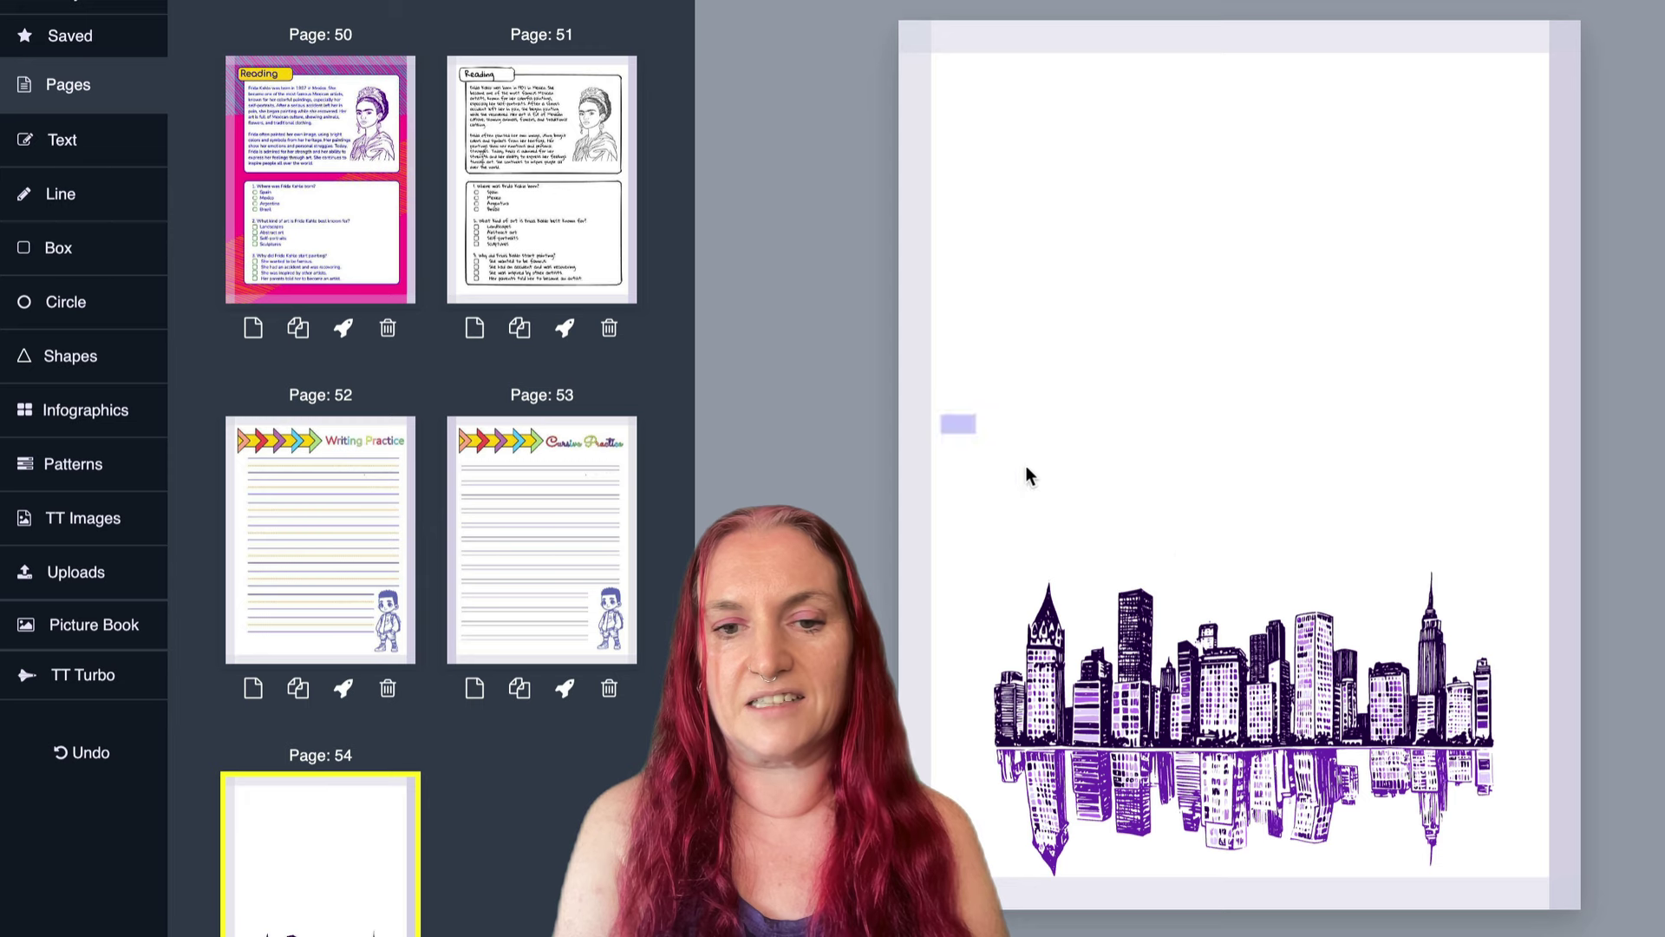
# Reselect all skyline pieces and randomize their Purple theme colors several times in the Group Color Changer.
pyautogui.click(1527, 899)
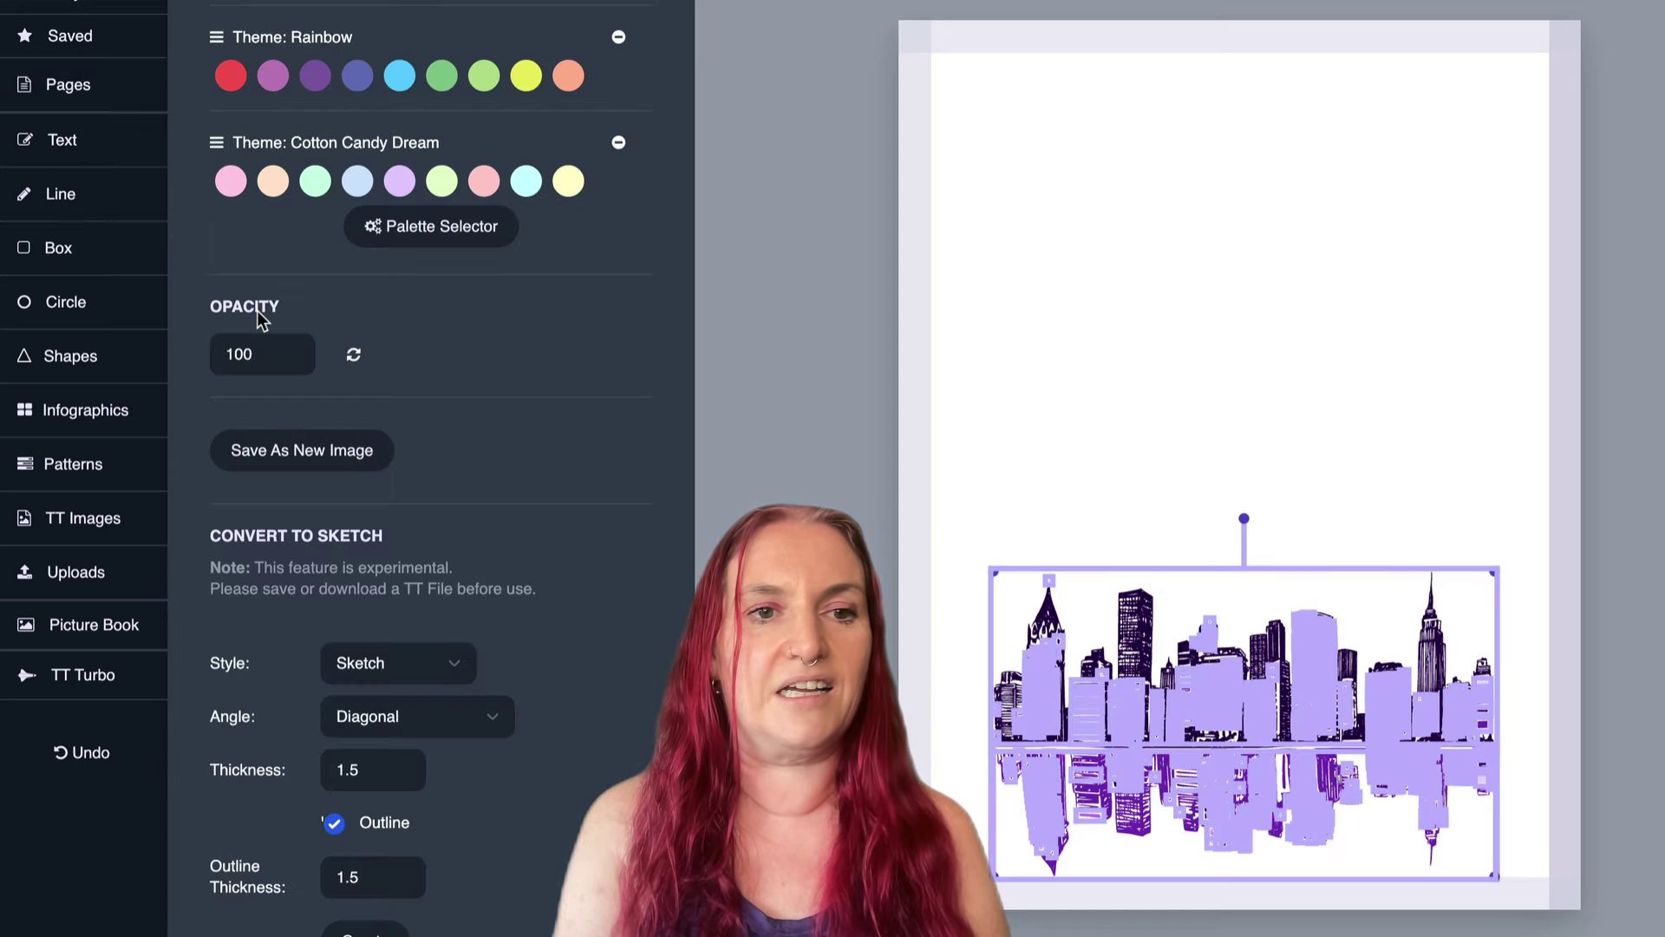
pyautogui.scroll(10, 257, 310)
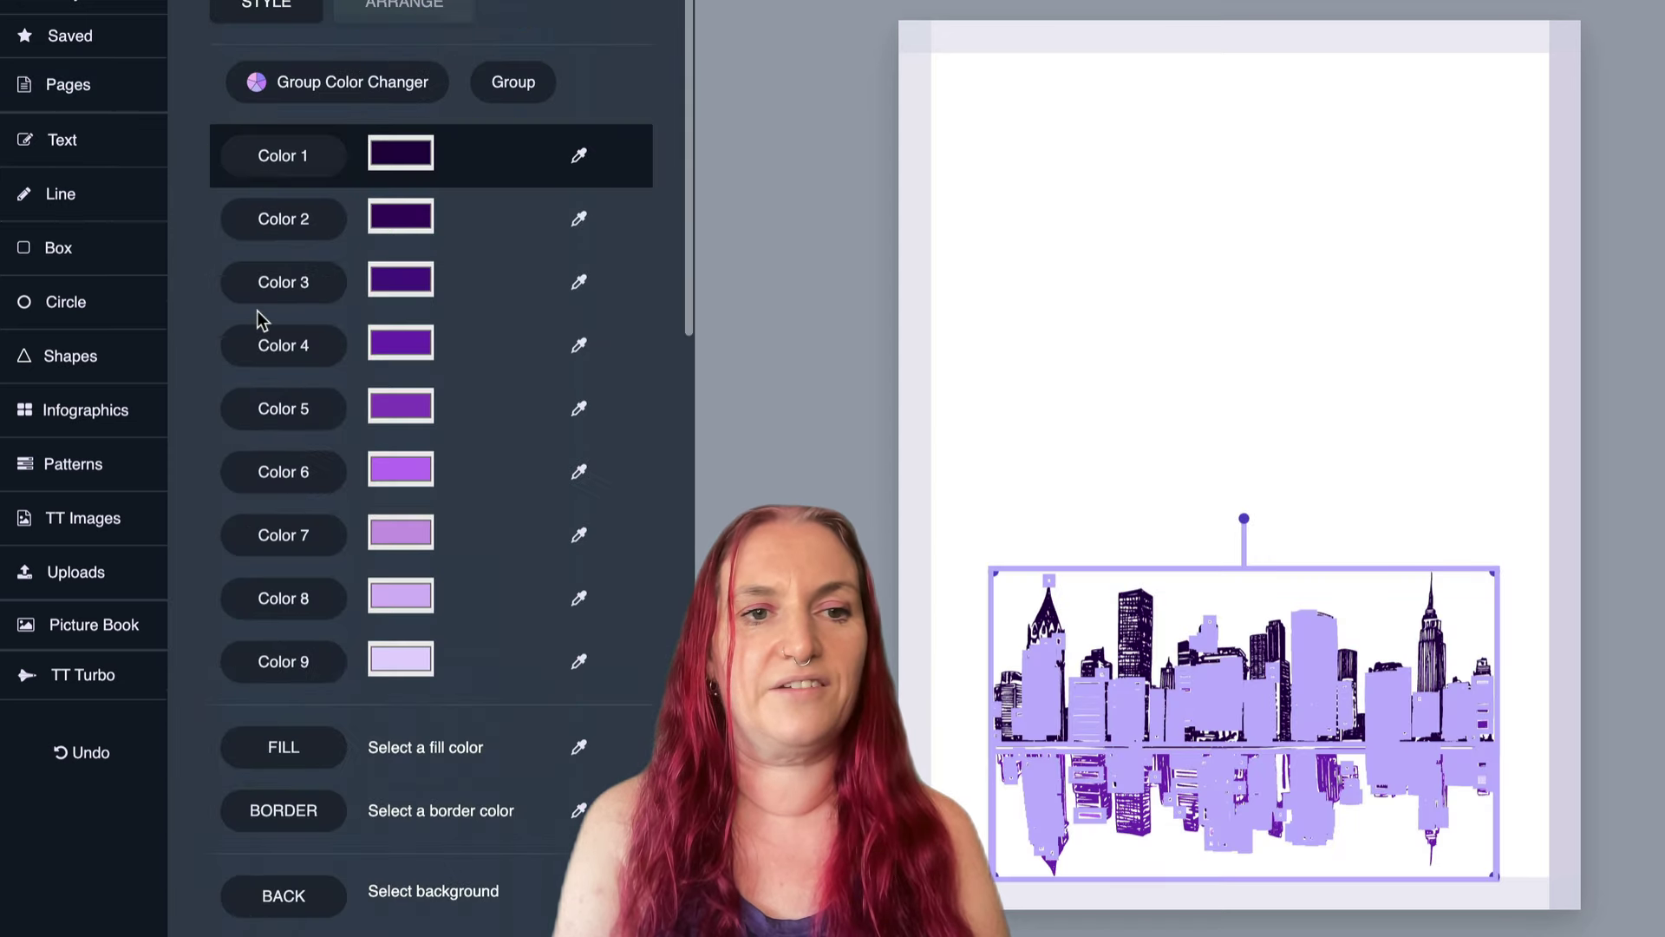
pyautogui.click(321, 90)
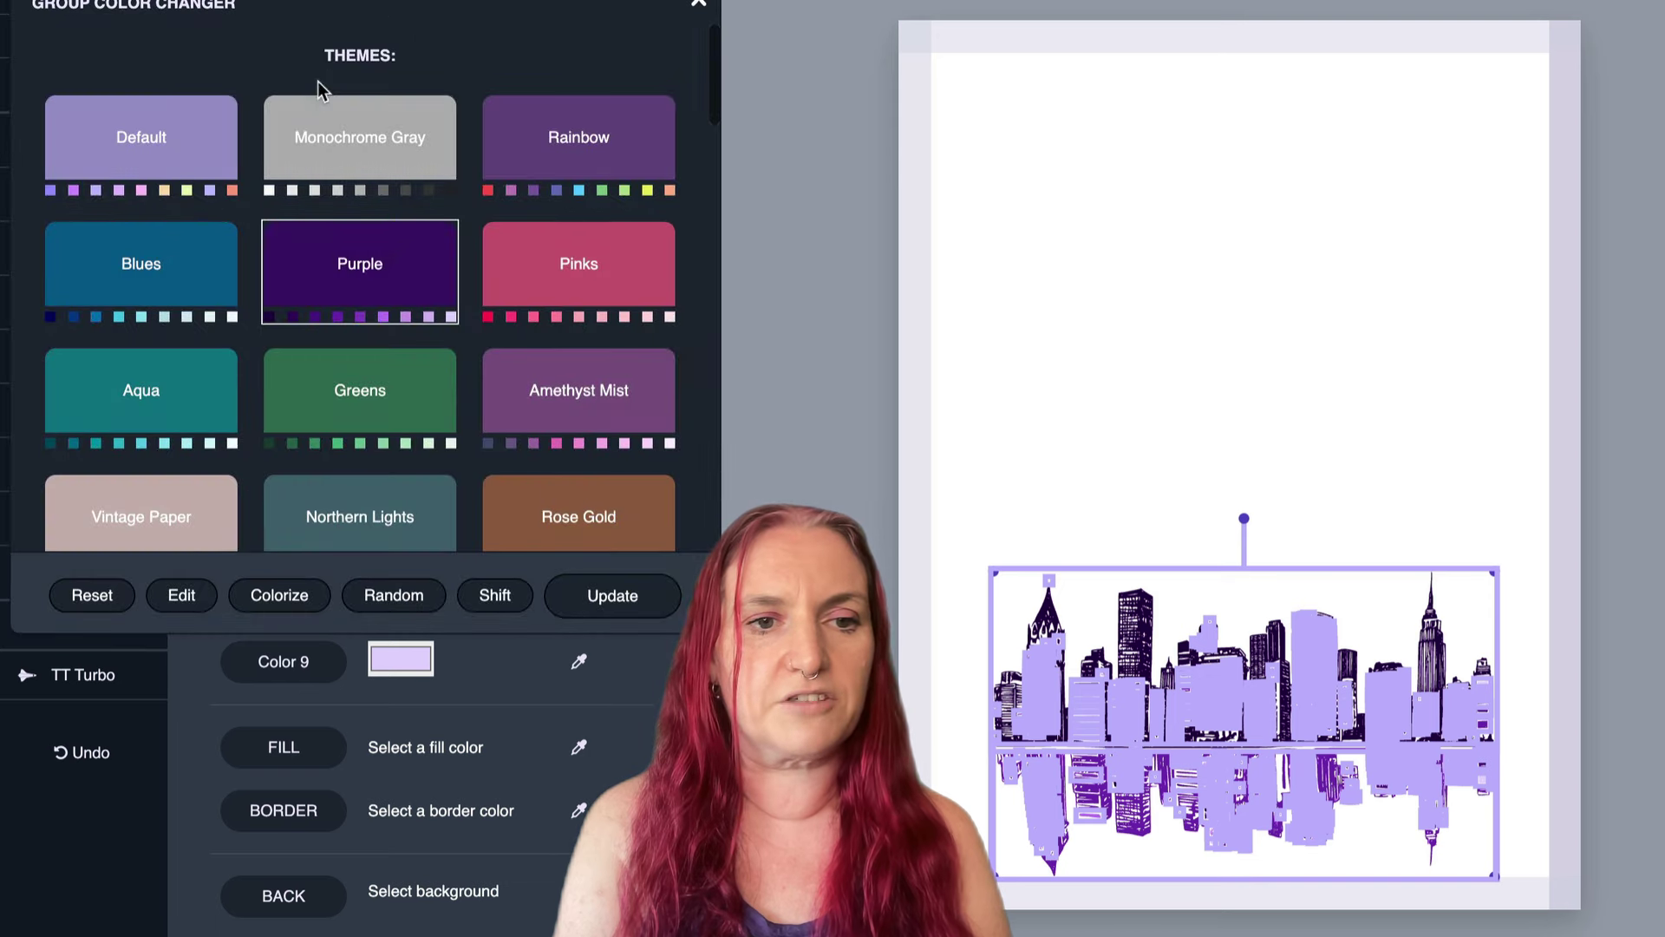
pyautogui.click(375, 605)
pyautogui.click(378, 605)
pyautogui.click(379, 604)
pyautogui.click(379, 605)
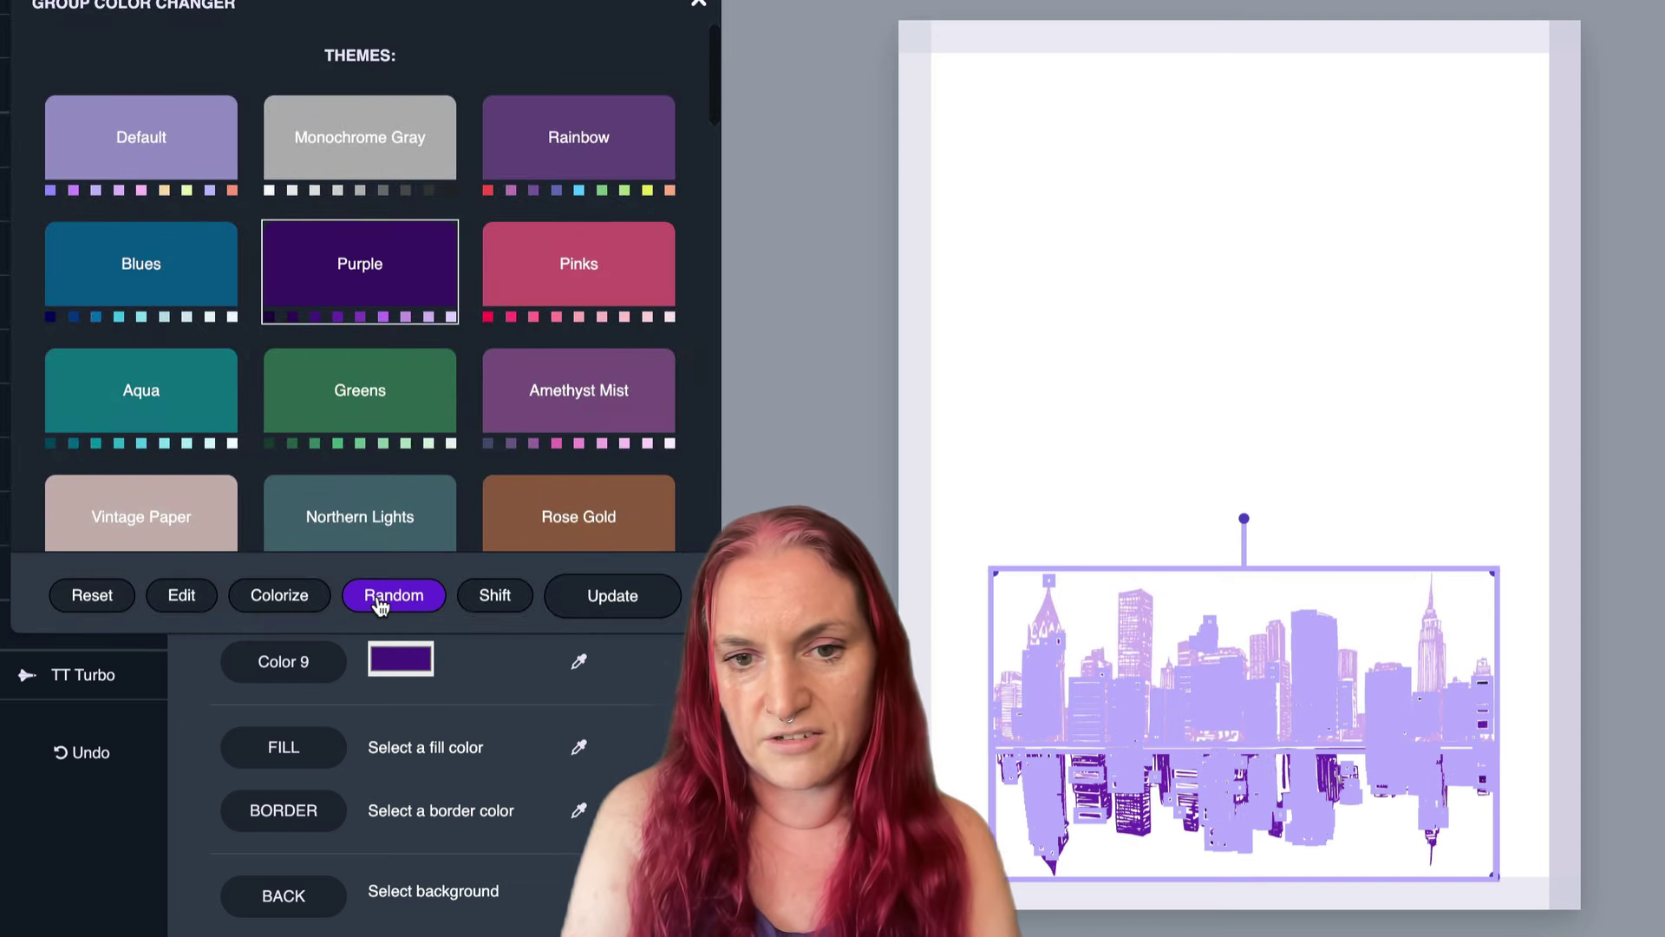
pyautogui.click(379, 605)
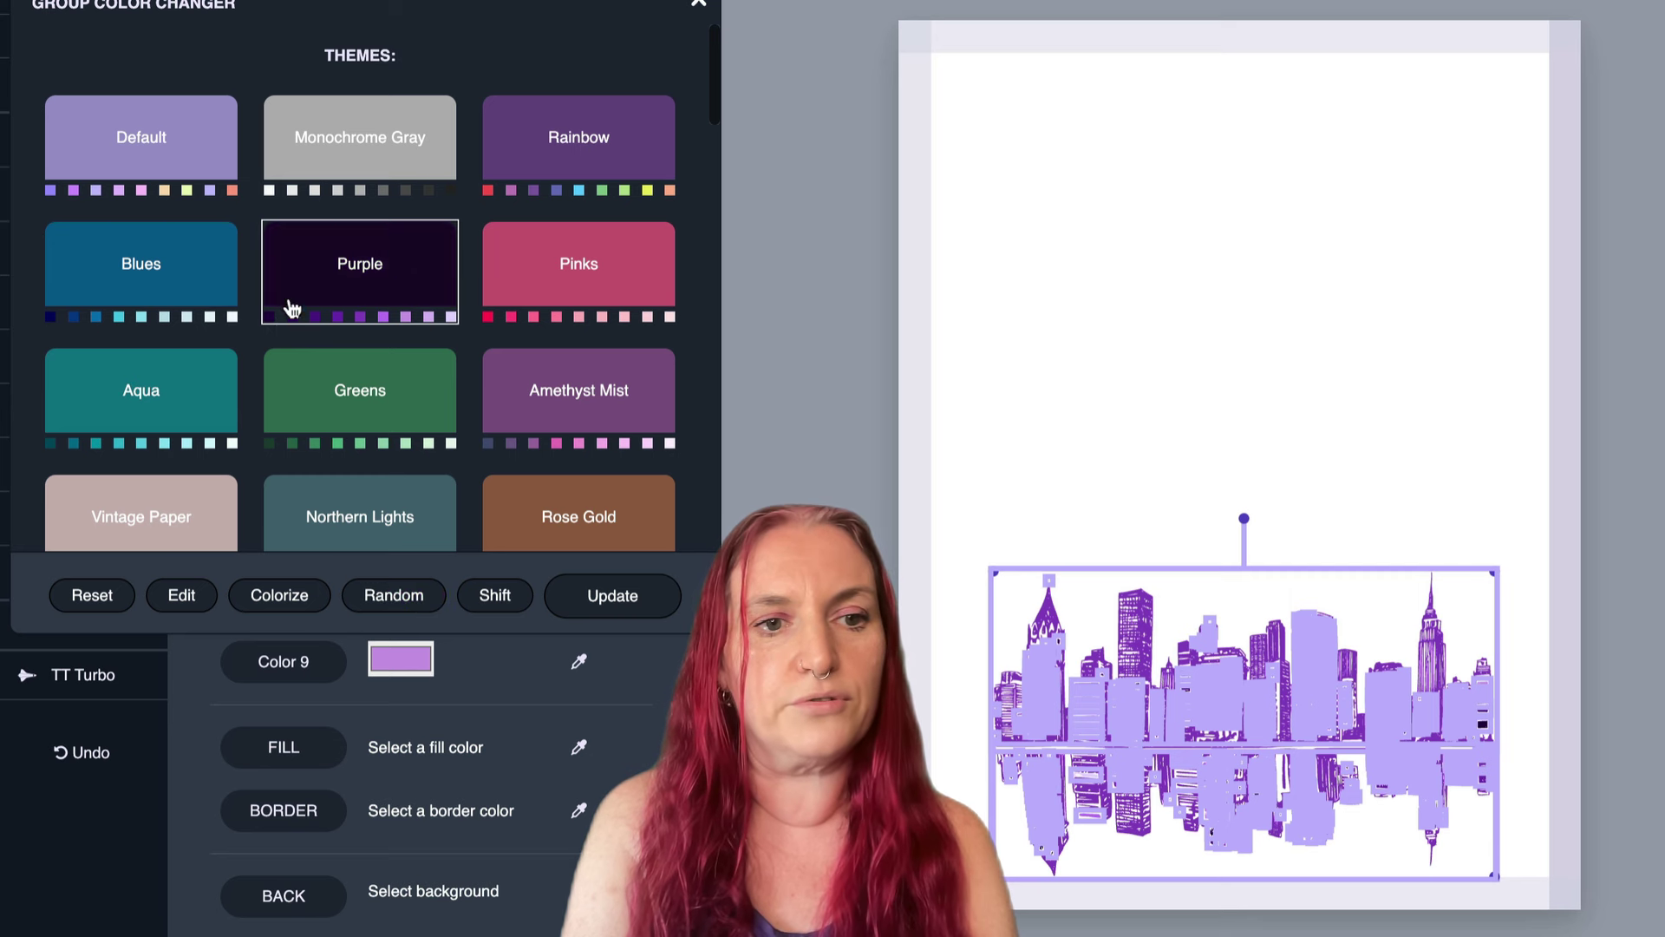
pyautogui.click(395, 597)
pyautogui.click(394, 597)
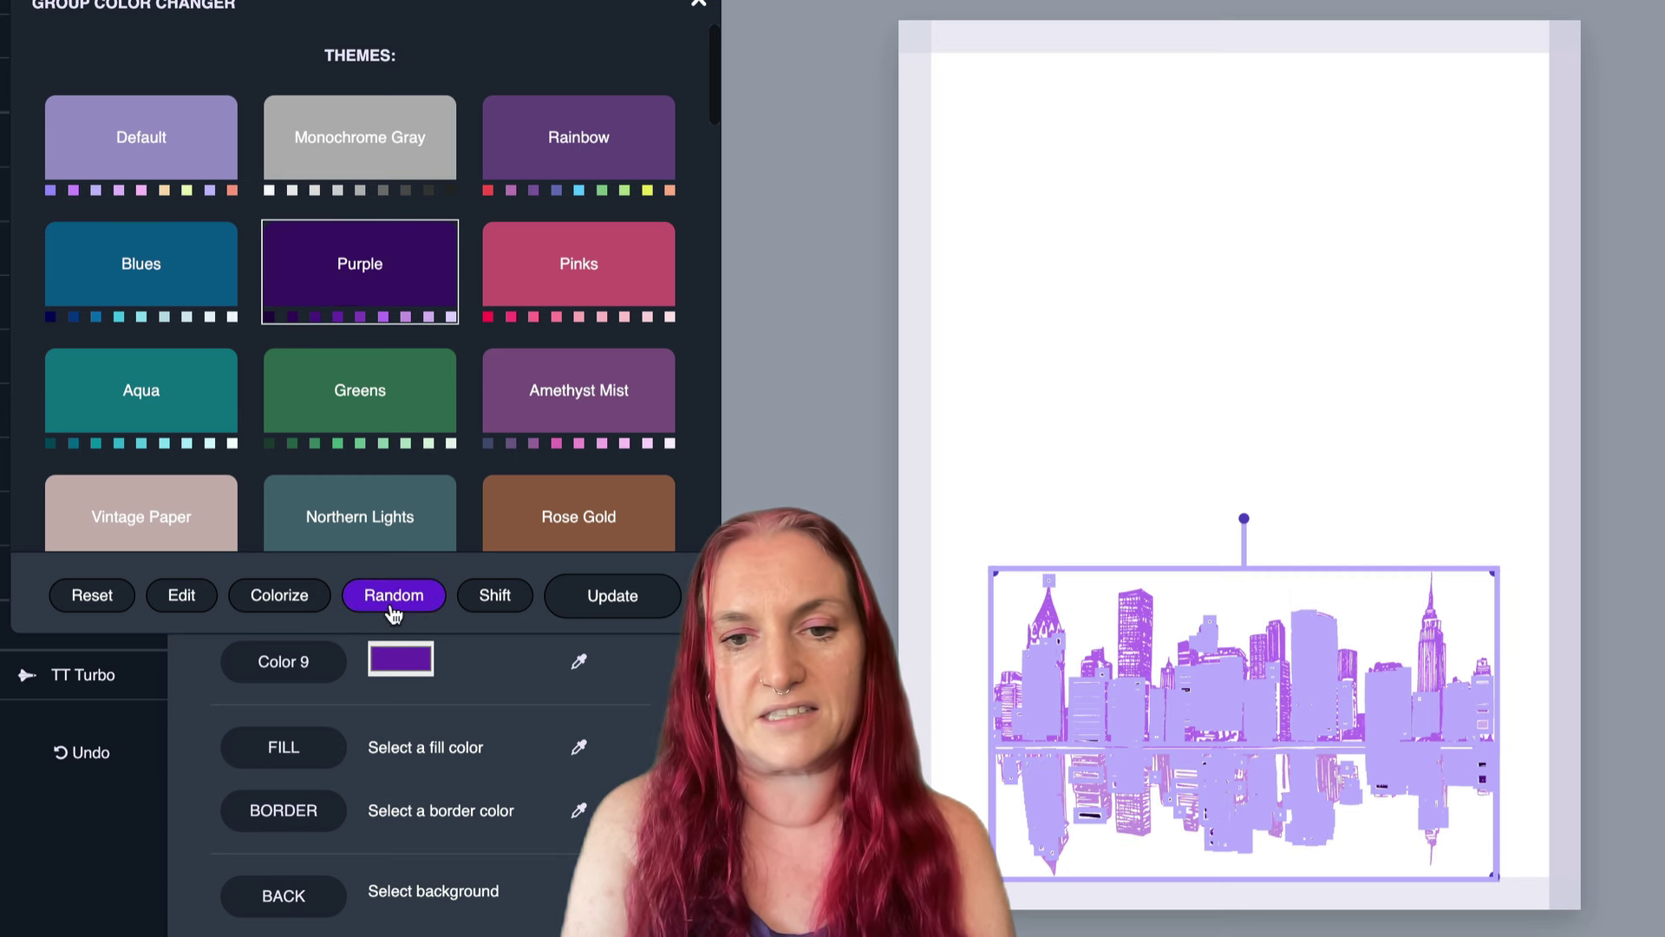
# Shift the skyline's Purple theme colors until the buildings are darkest purple and the reflection light purple, and update the artwork.
pyautogui.click(503, 606)
pyautogui.click(503, 606)
pyautogui.click(503, 606)
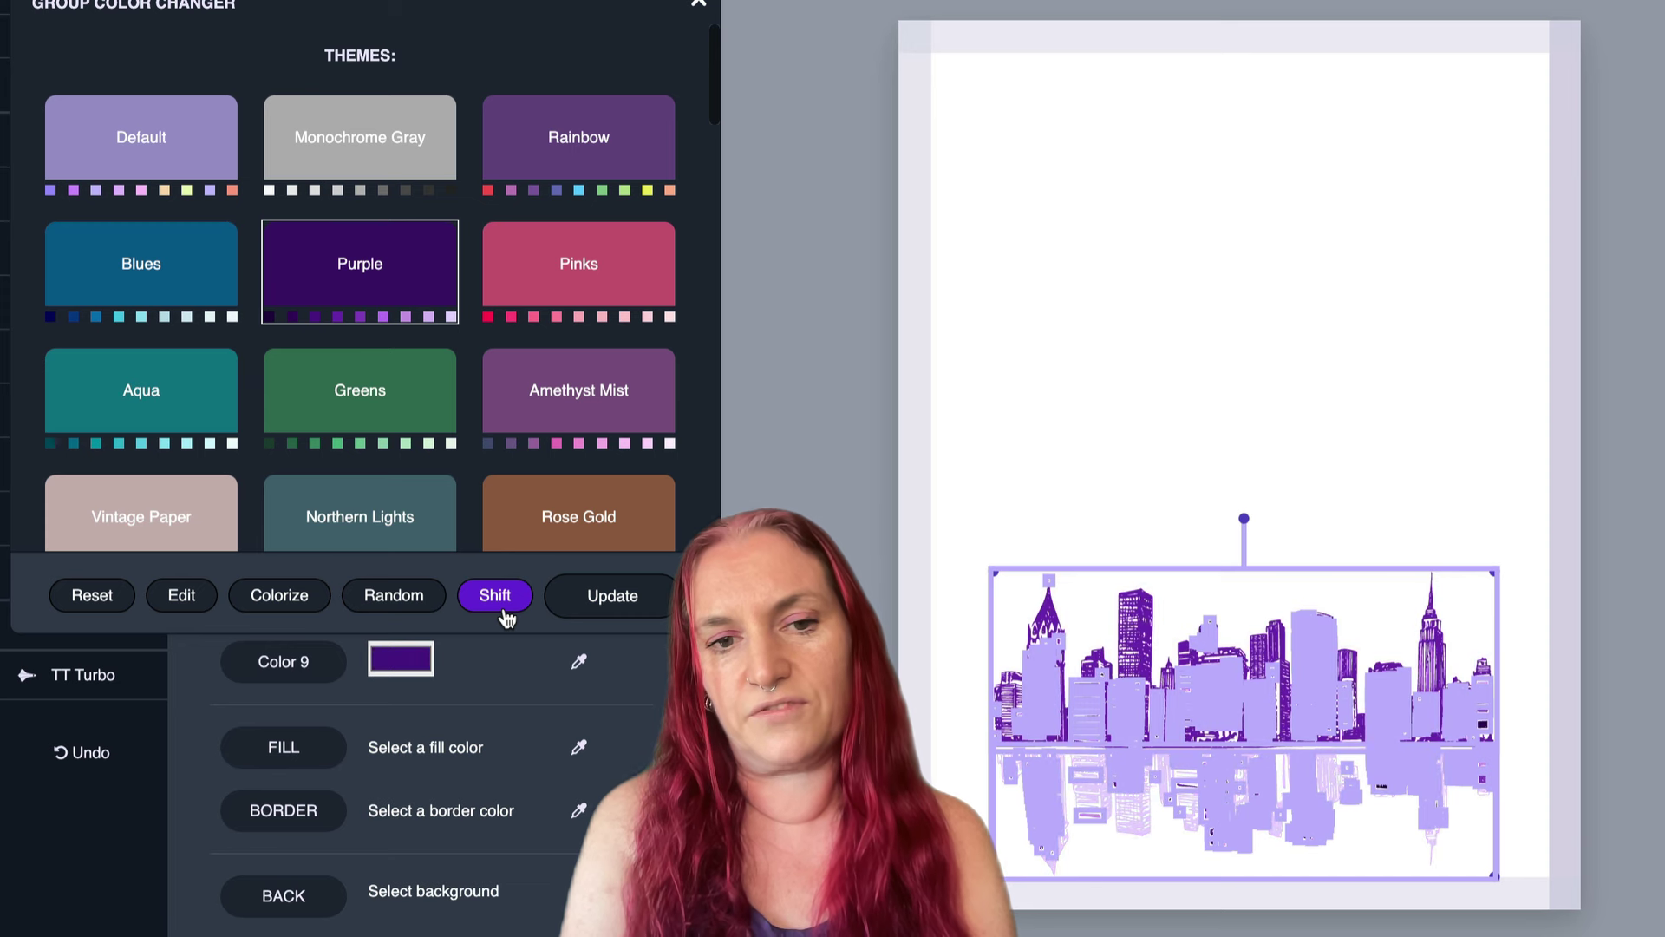
pyautogui.click(504, 607)
pyautogui.click(504, 607)
pyautogui.click(504, 607)
pyautogui.click(504, 607)
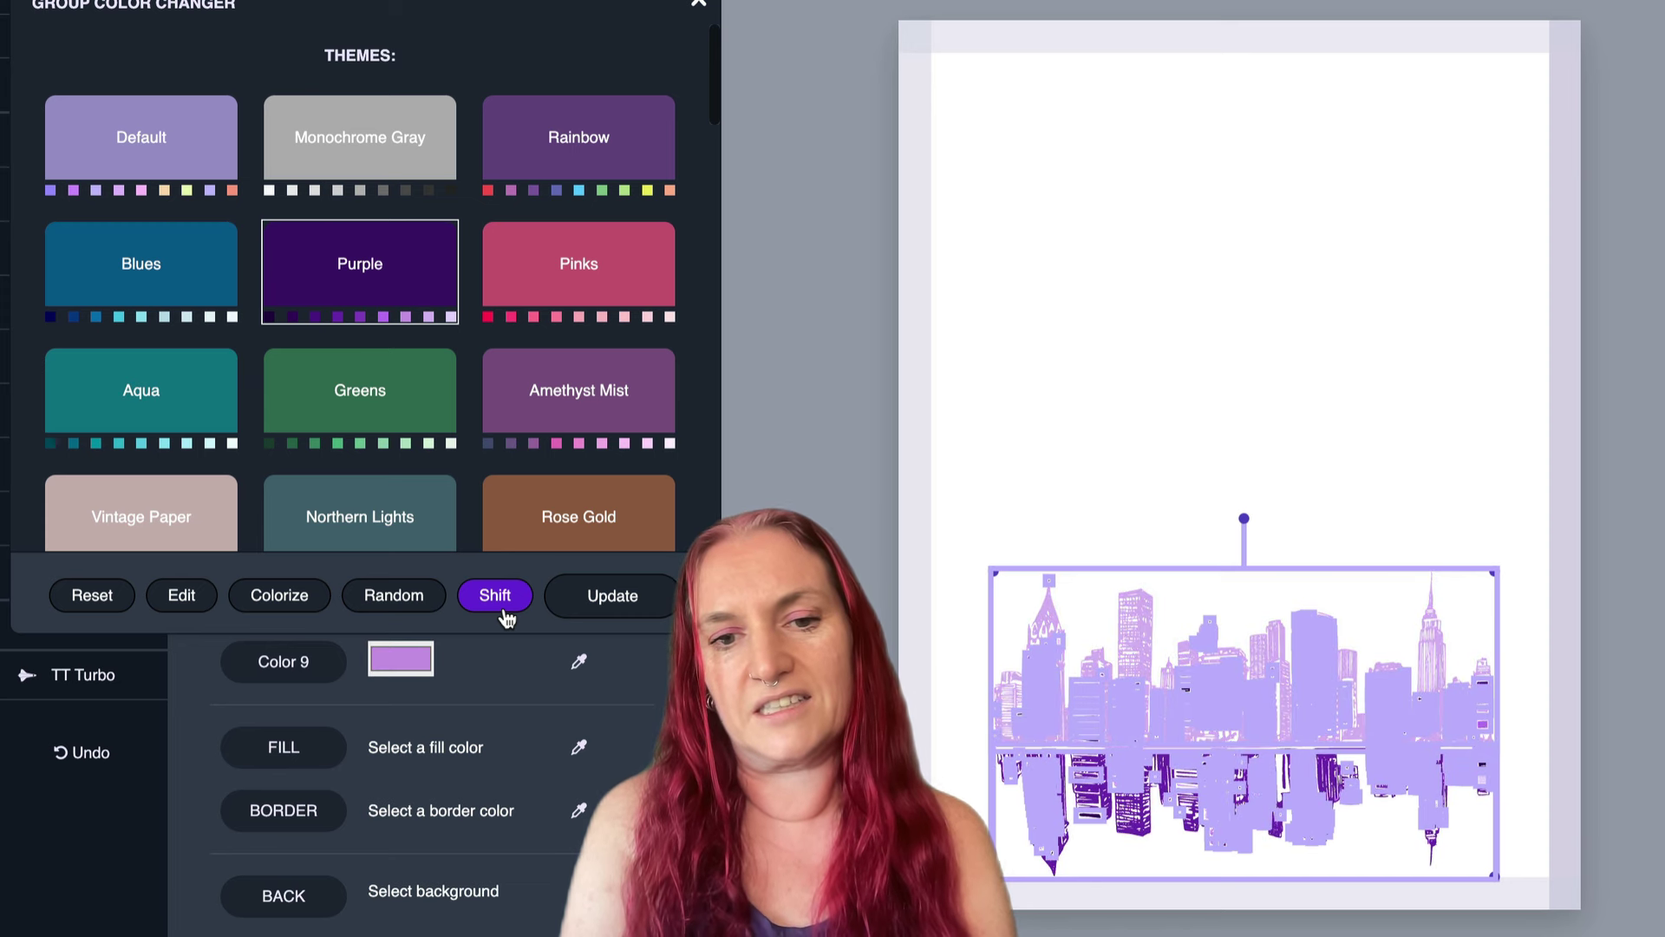
pyautogui.click(503, 607)
pyautogui.click(504, 607)
pyautogui.click(503, 607)
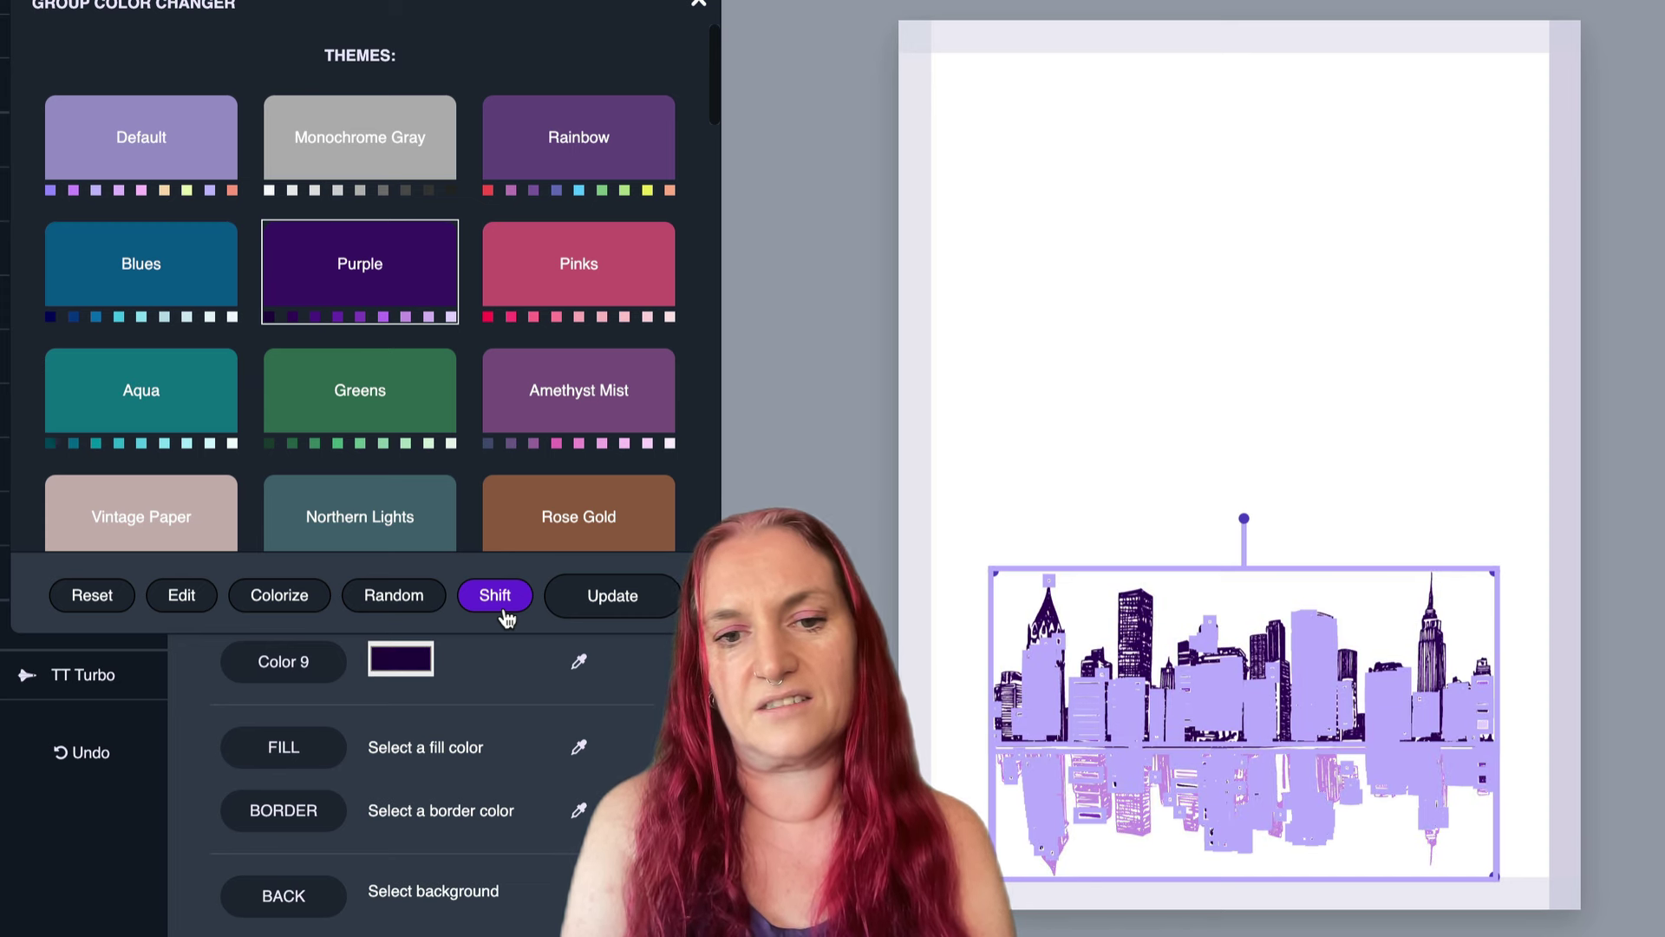
pyautogui.click(504, 609)
pyautogui.click(504, 609)
pyautogui.click(504, 609)
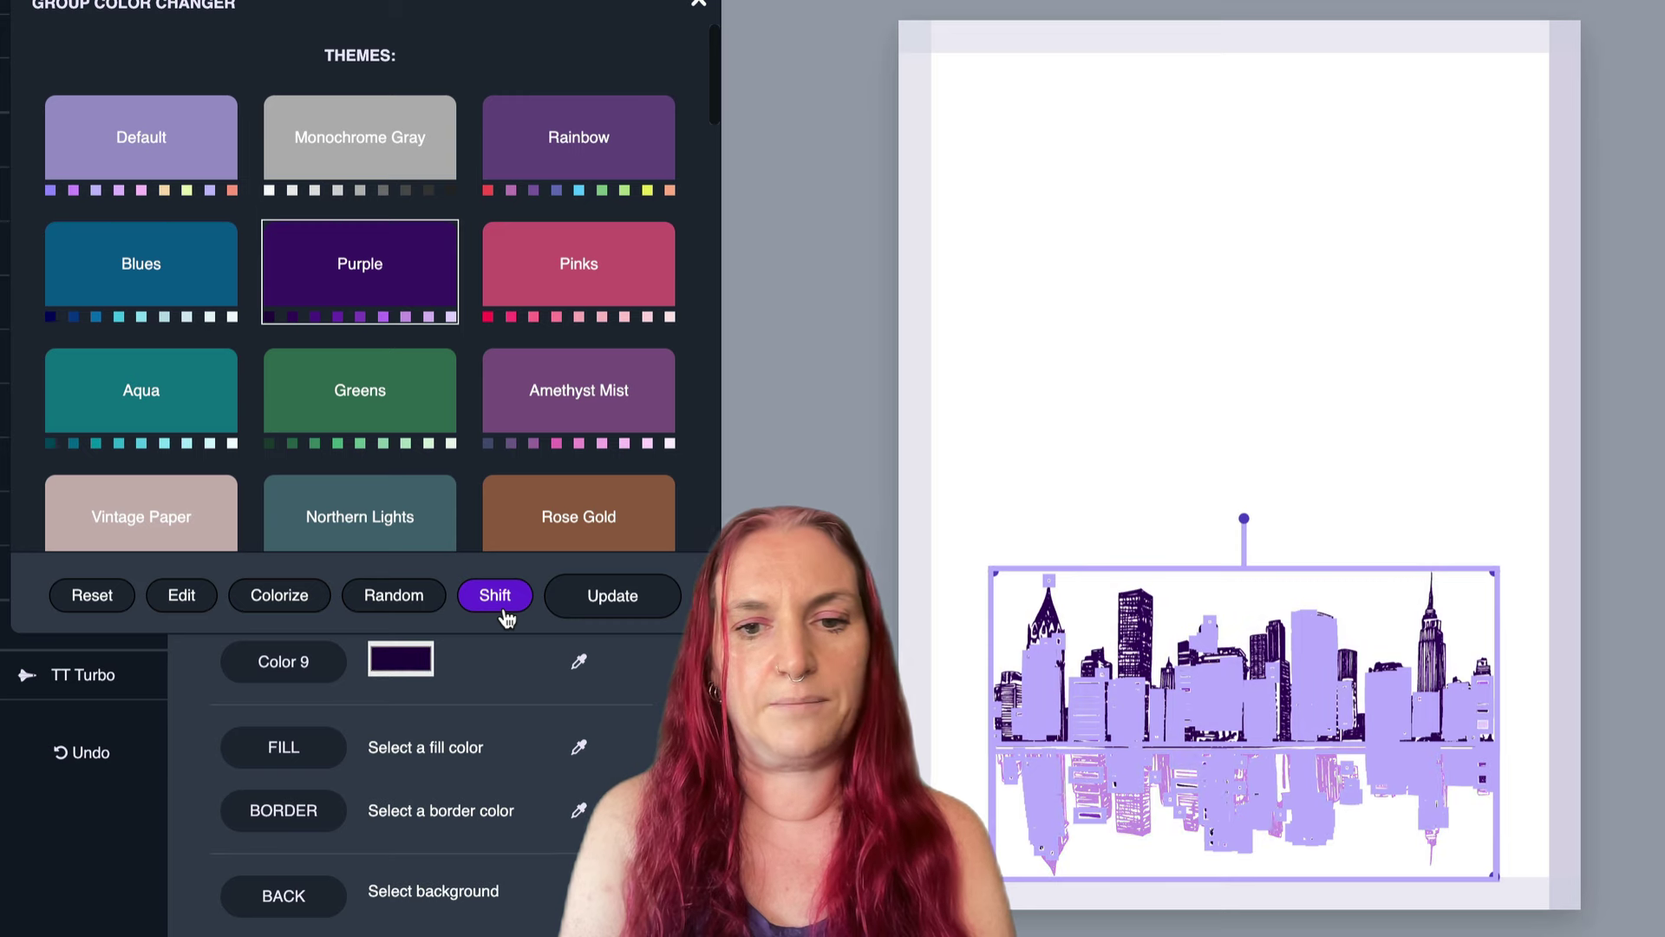
pyautogui.click(612, 597)
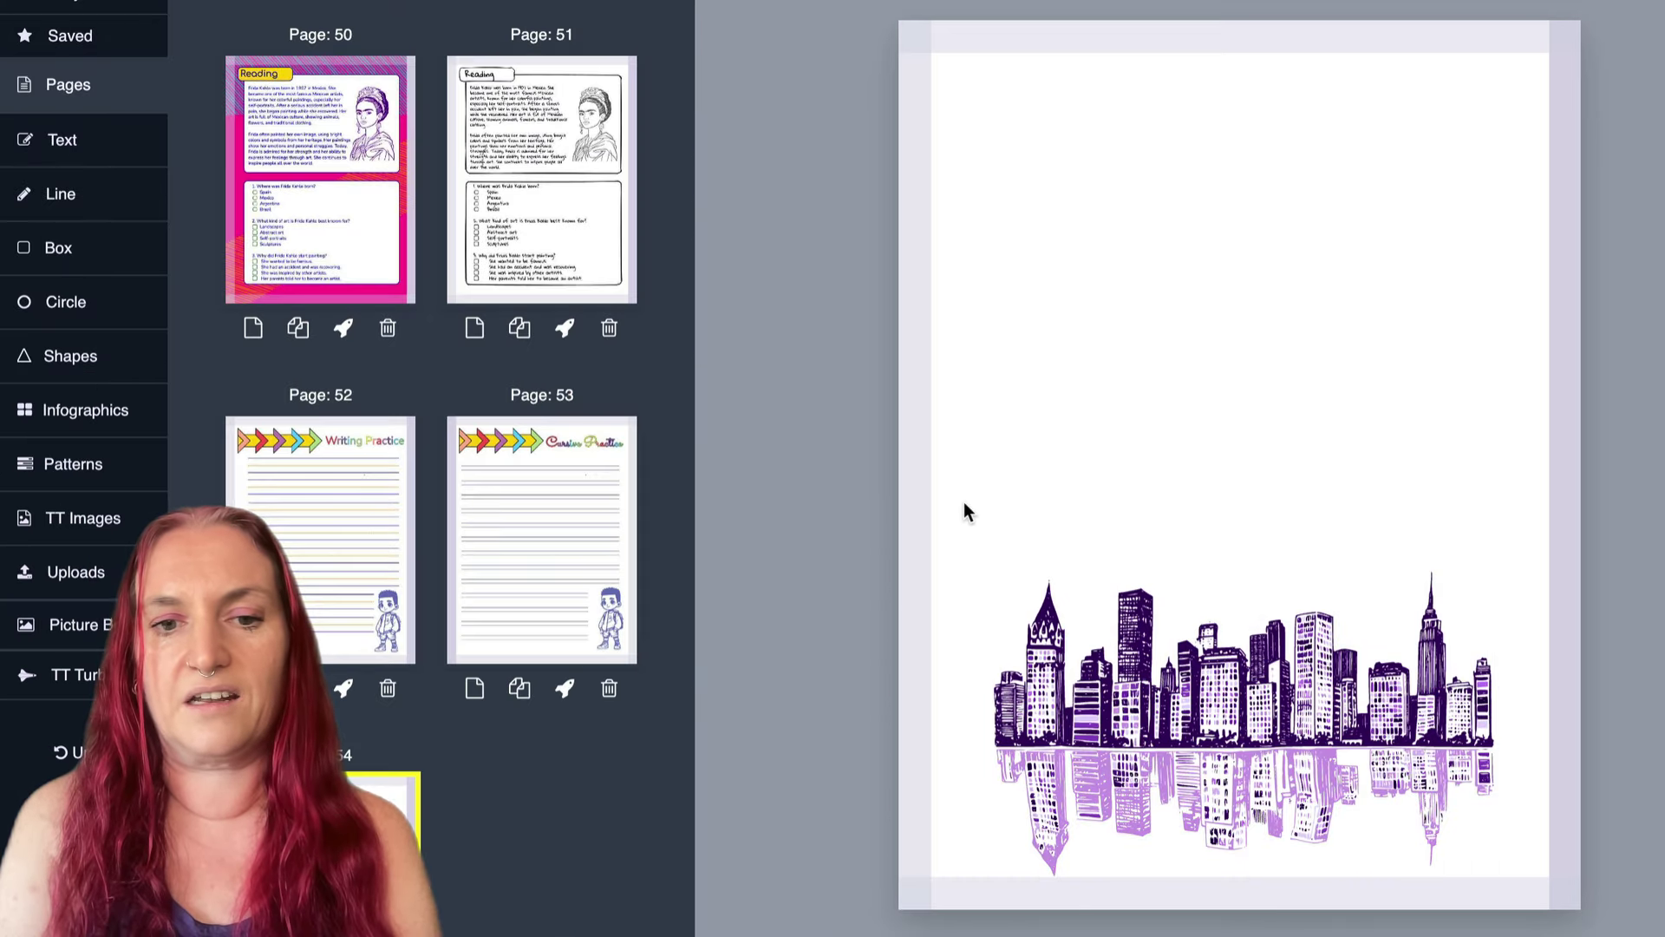
# Move the skyline to the page's upper half, try enlarging it beyond the page's side edge, and undo the enlargement.
pyautogui.click(1421, 720)
pyautogui.moveTo(1314, 556); pyautogui.dragTo(1296, 167)
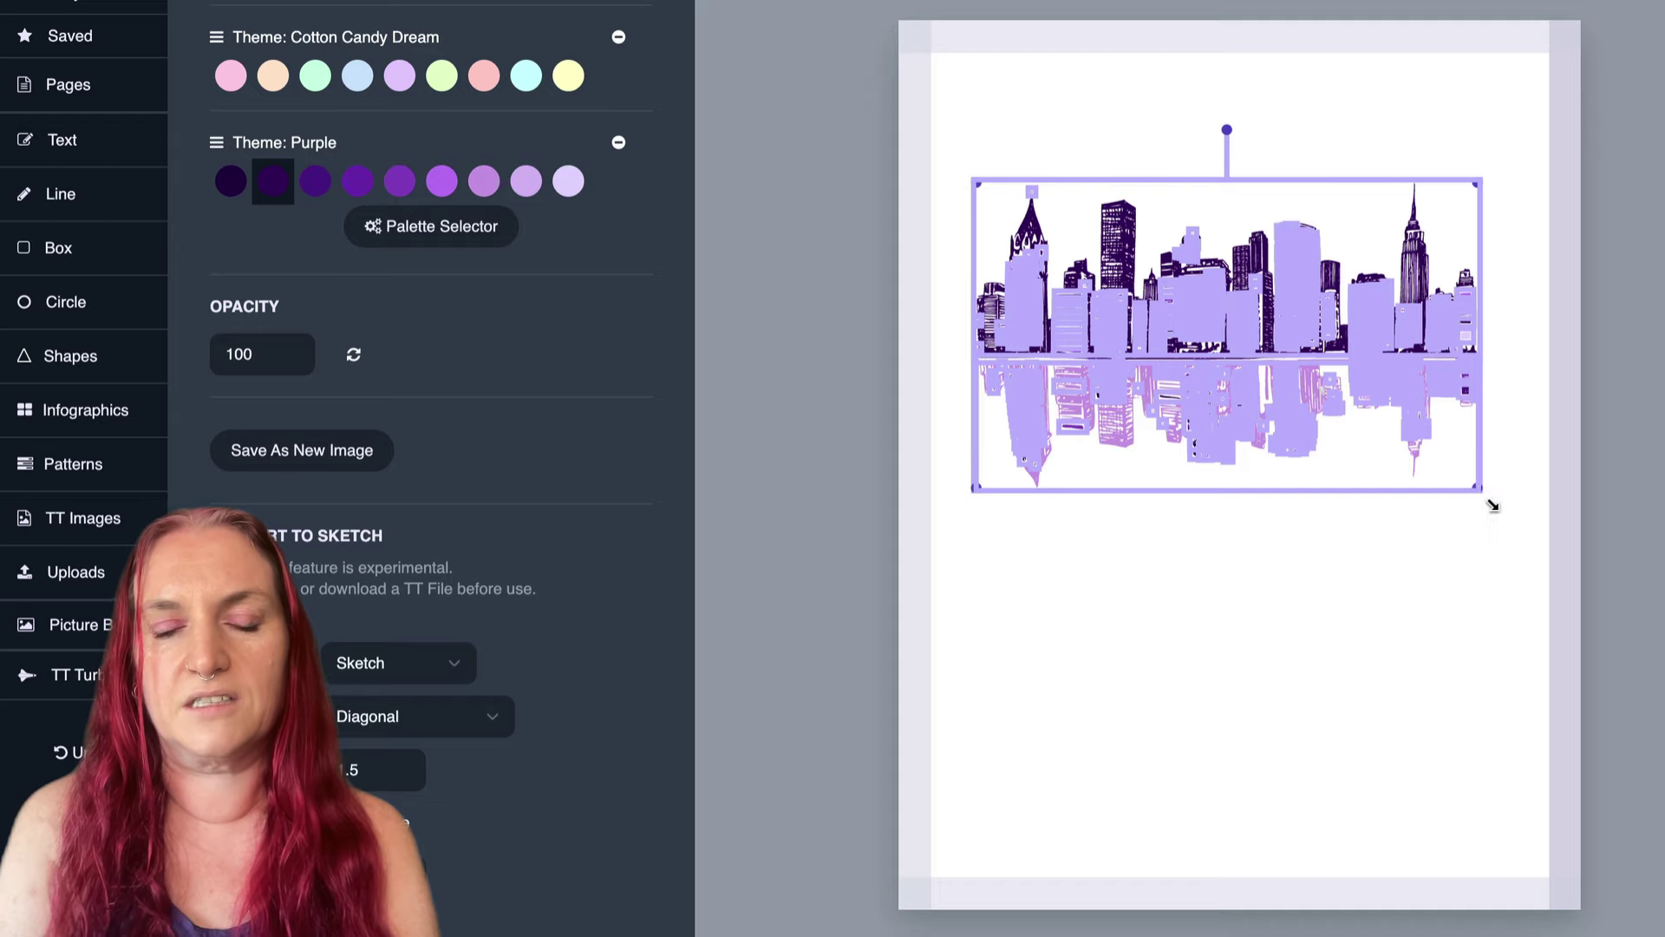
pyautogui.moveTo(1493, 506); pyautogui.dragTo(1600, 666)
pyautogui.click(1171, 648)
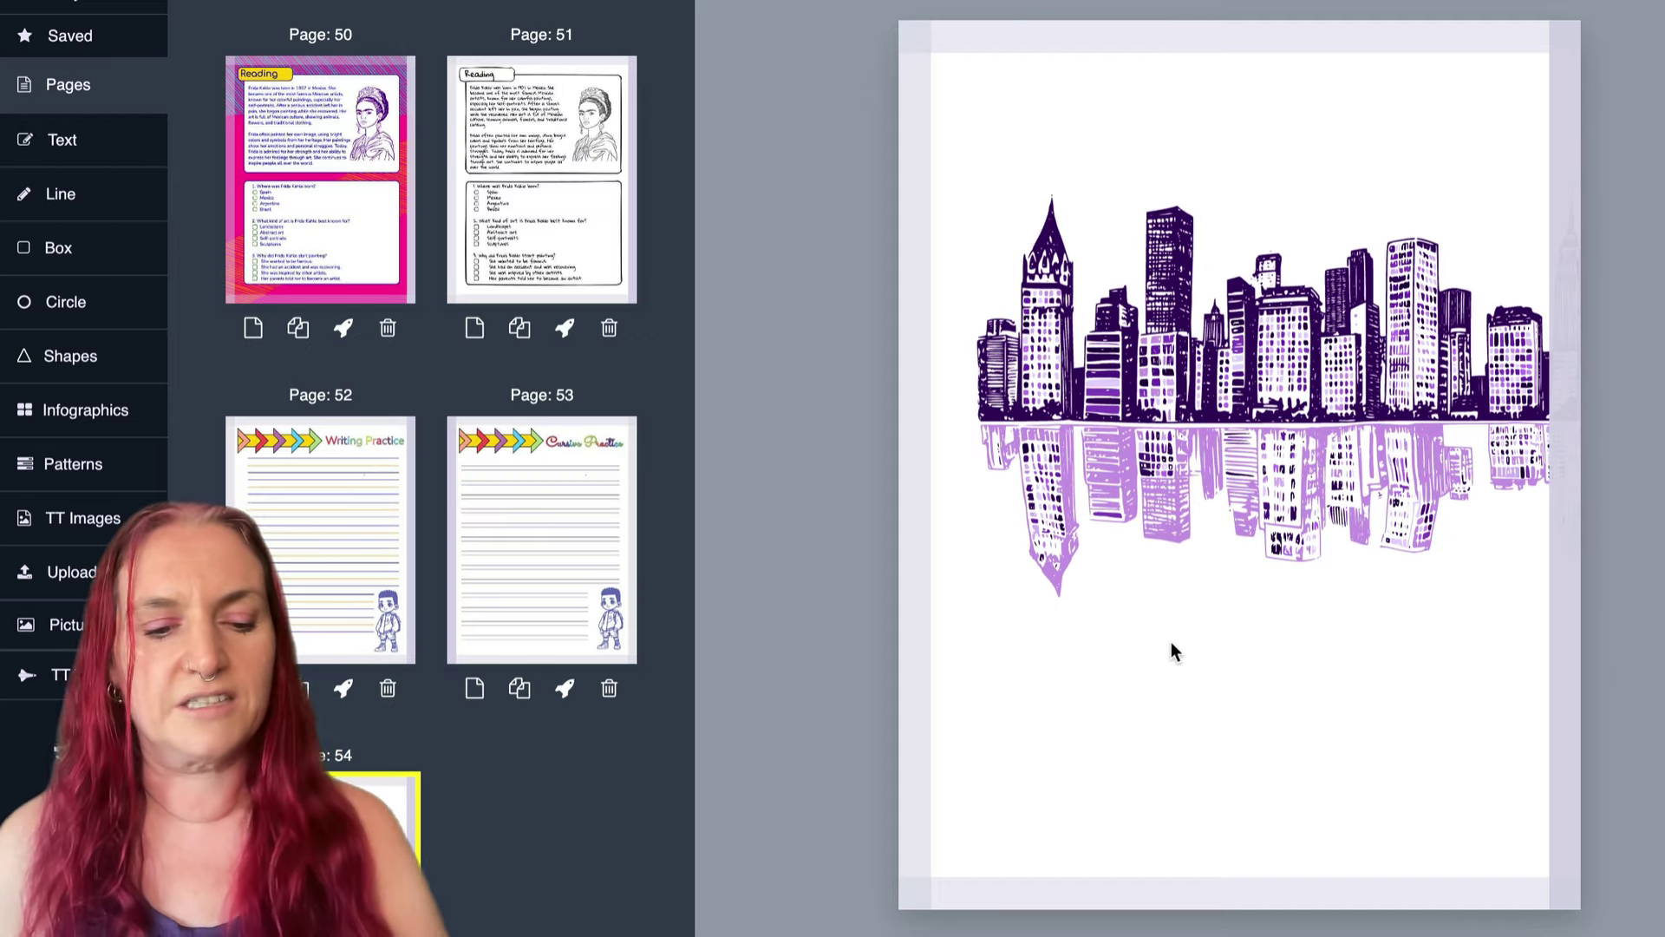
pyautogui.hotkey('ctrl', 'z')
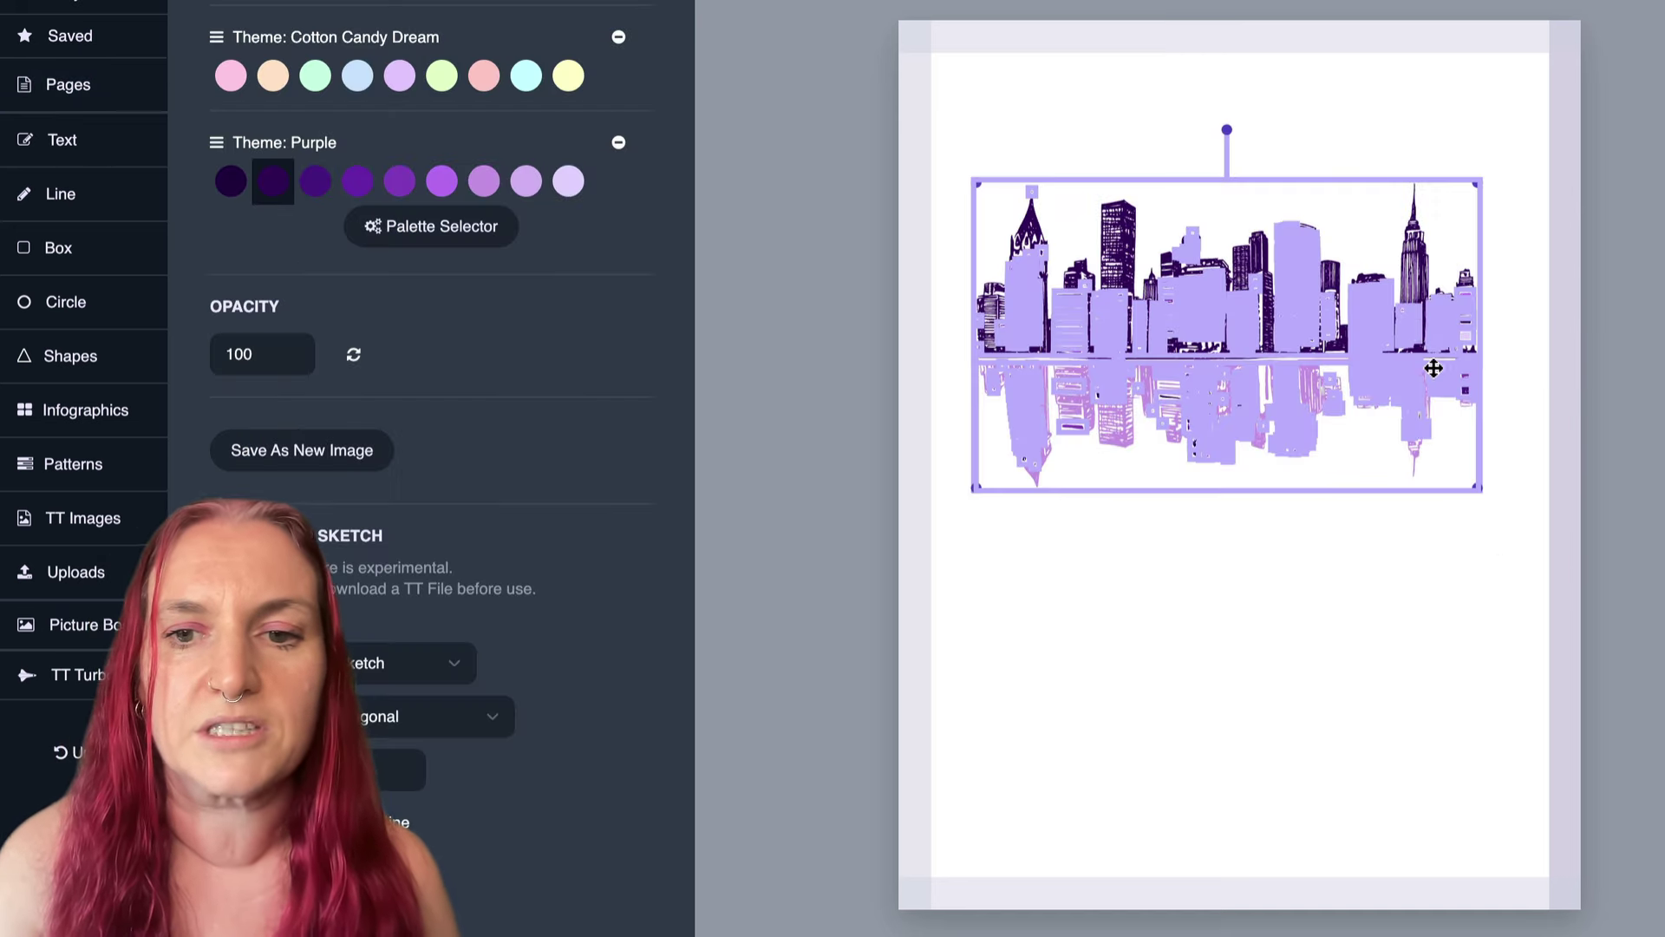
# Move the skyline back down to just above the page's lower margin and deselect it.
pyautogui.moveTo(1434, 368); pyautogui.dragTo(1428, 704)
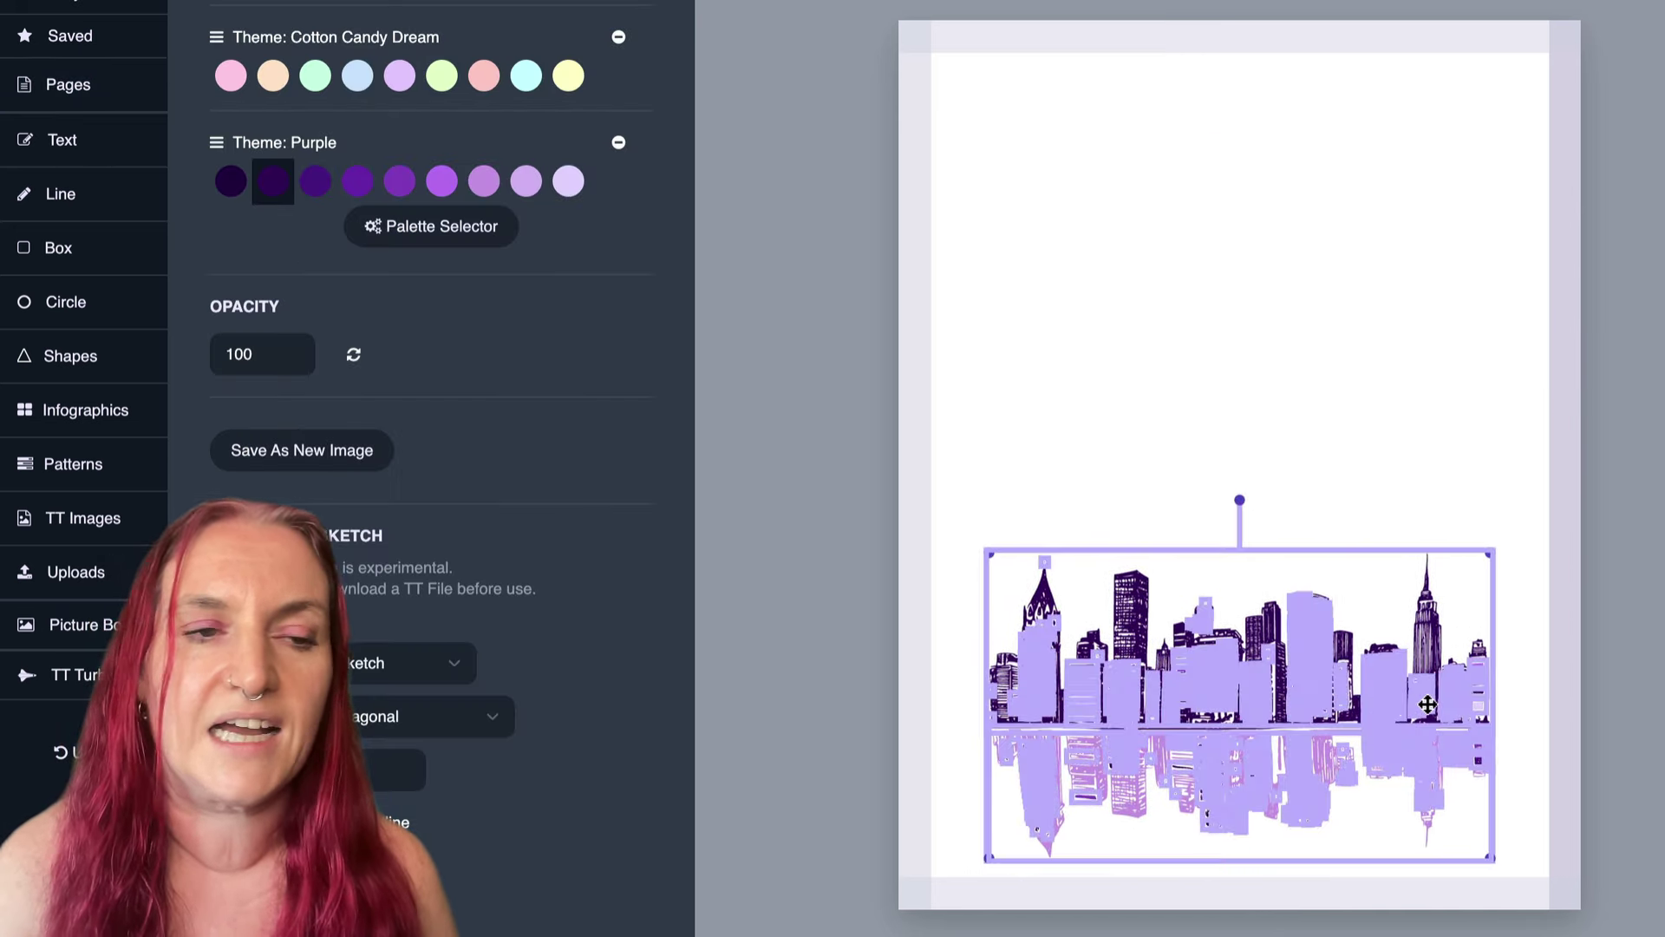
pyautogui.click(1101, 193)
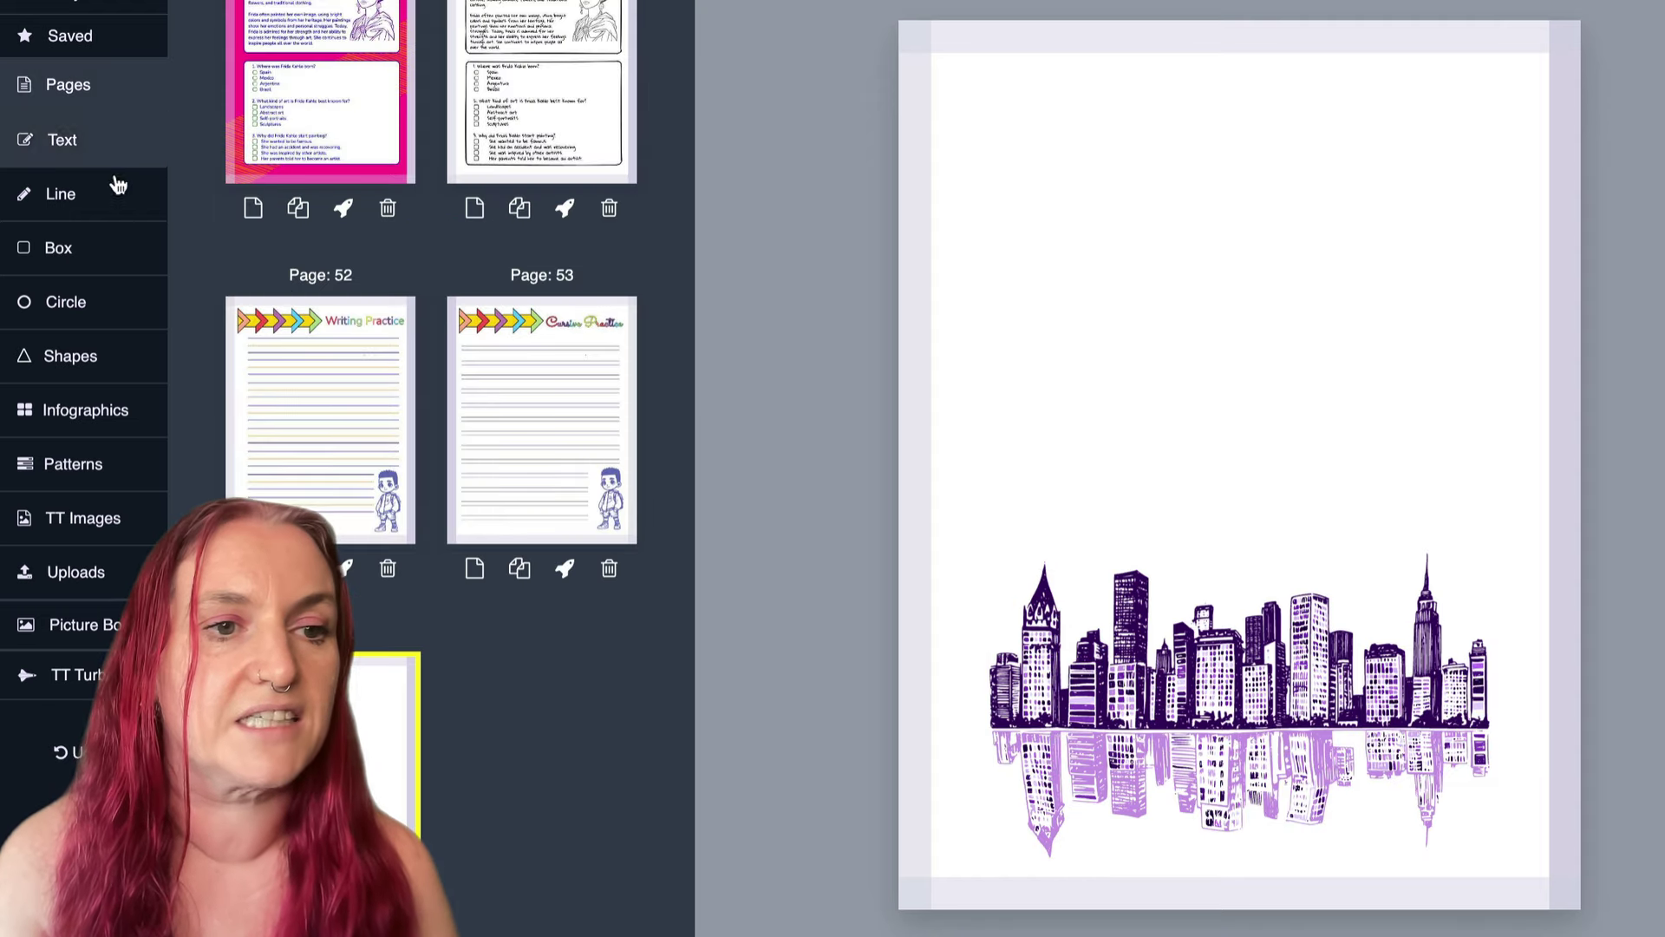
# Add a box and stretch it across the page's width to fill the empty area above the skyline.
pyautogui.click(49, 247)
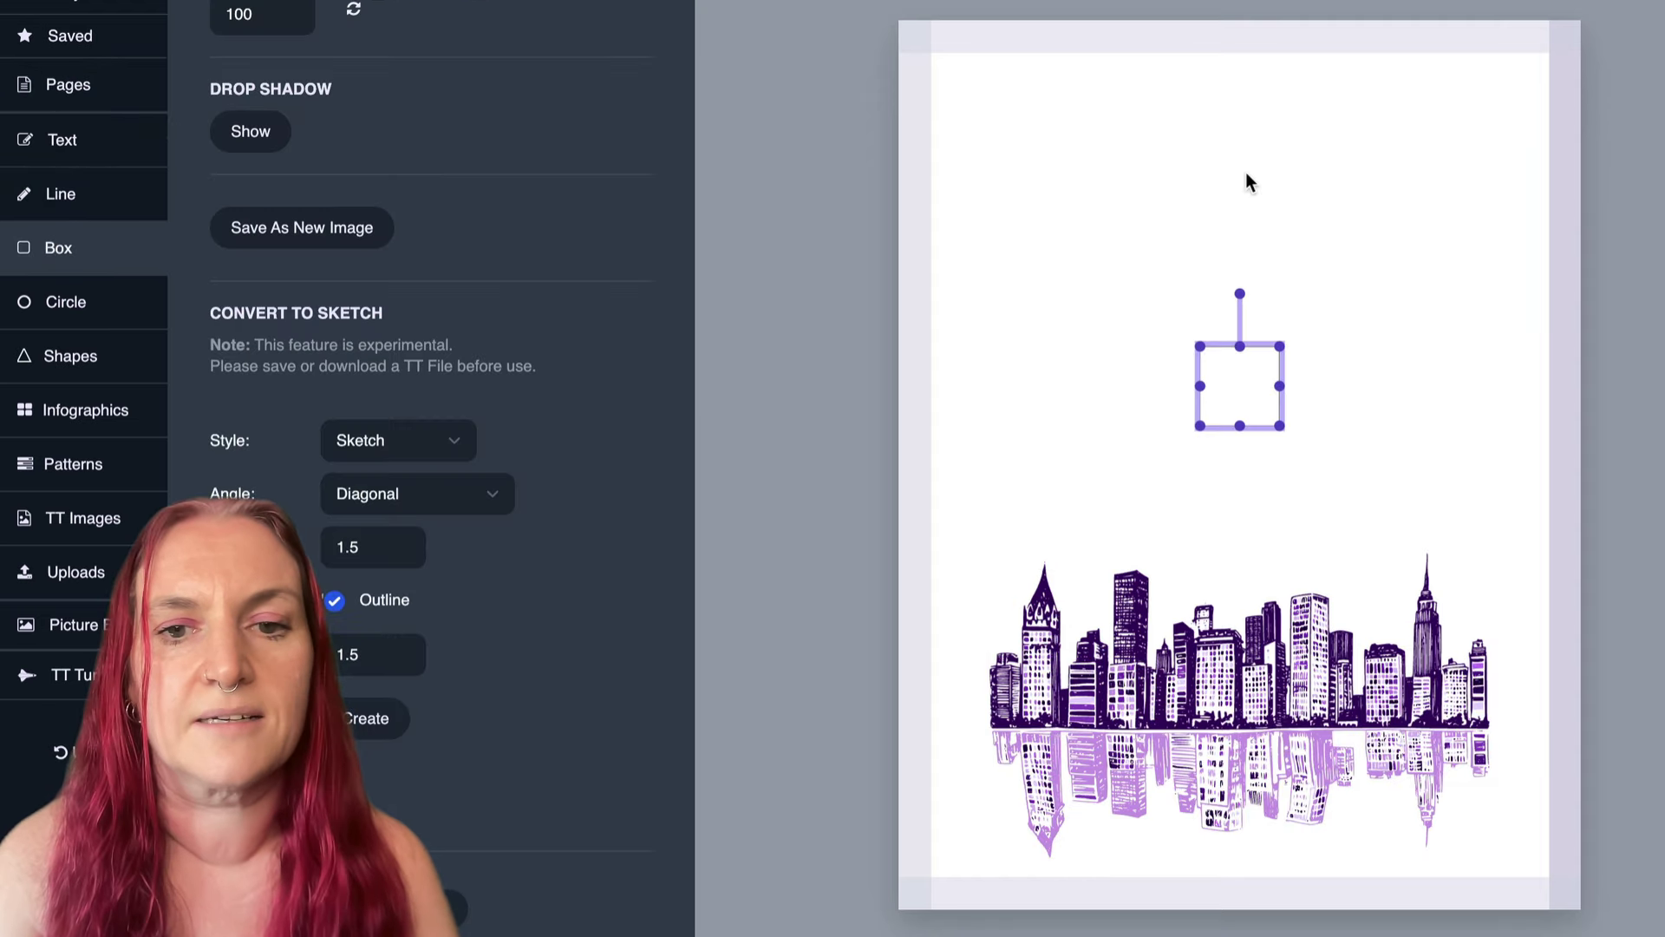
pyautogui.scroll(1, 1231, 387)
pyautogui.moveTo(1232, 387); pyautogui.dragTo(1530, 110)
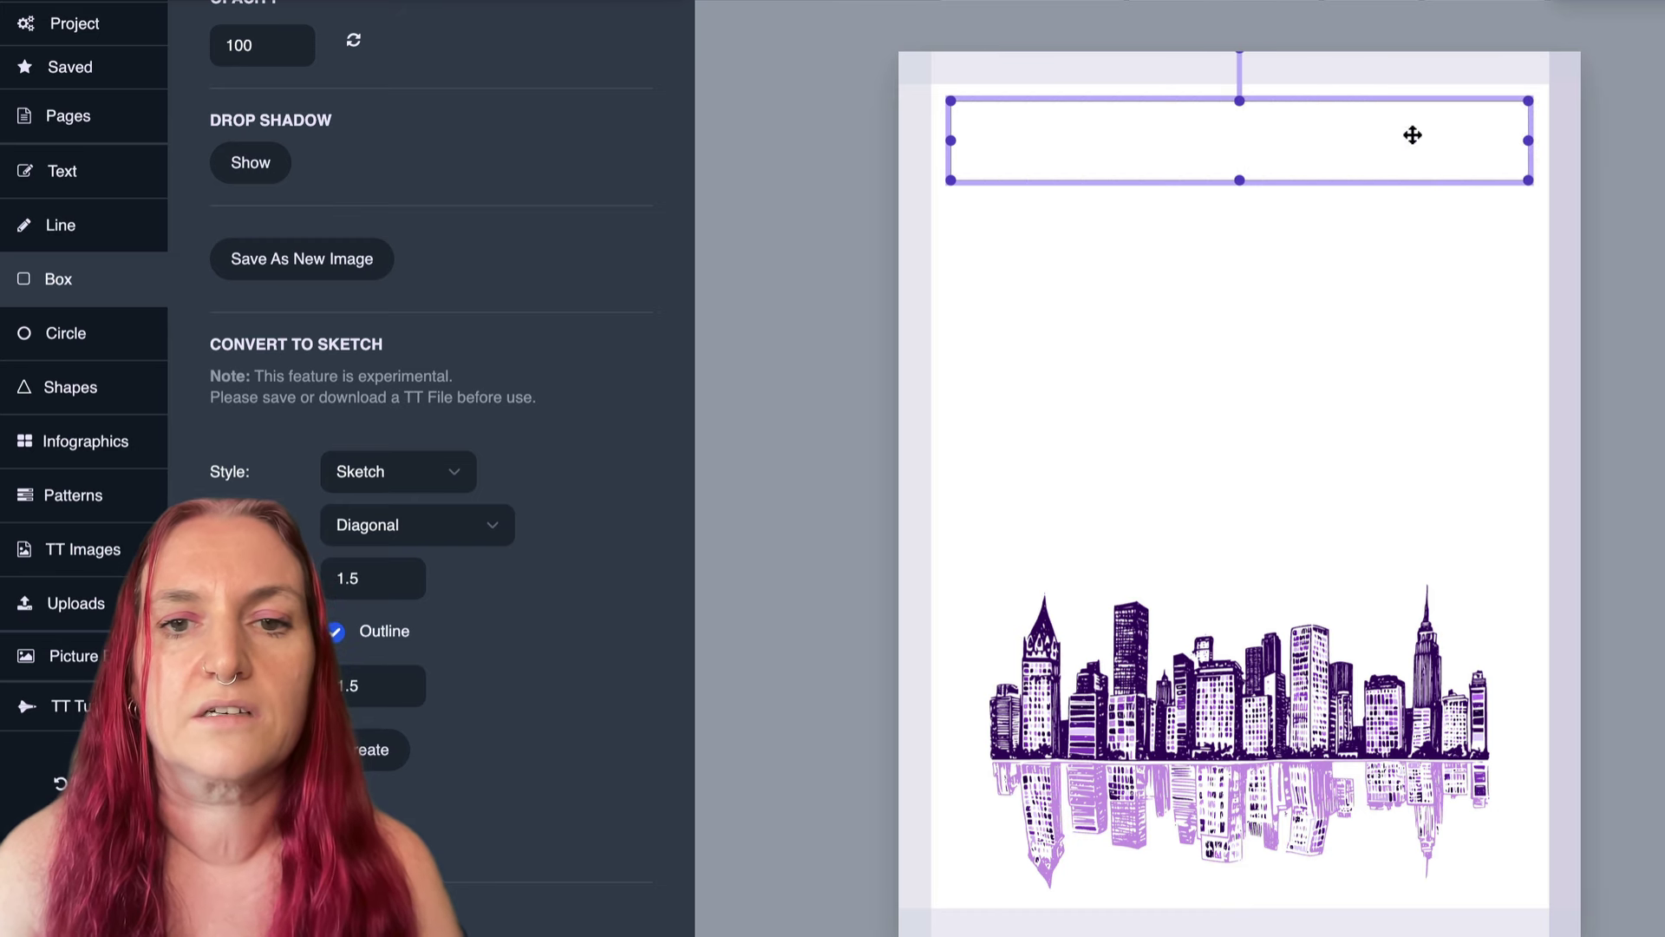
pyautogui.moveTo(1240, 185); pyautogui.dragTo(1256, 557)
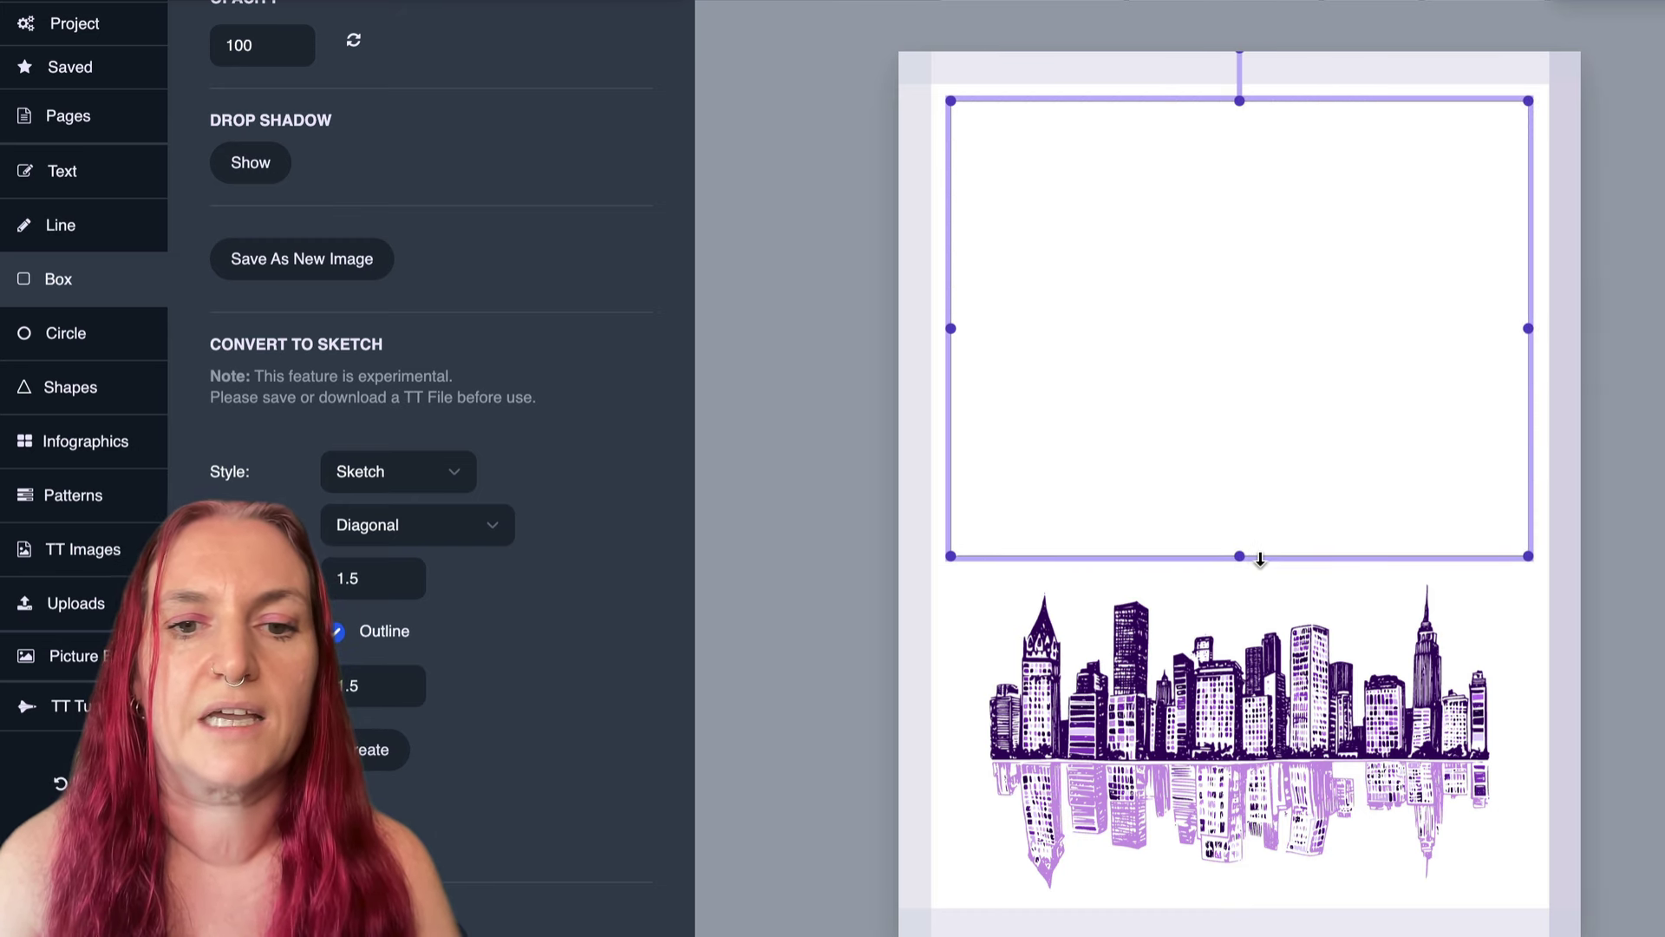
# Fill the box with colorized College Ruled lines and remove the two topmost lines.
pyautogui.scroll(5, 562, 260)
pyautogui.scroll(5, 562, 260)
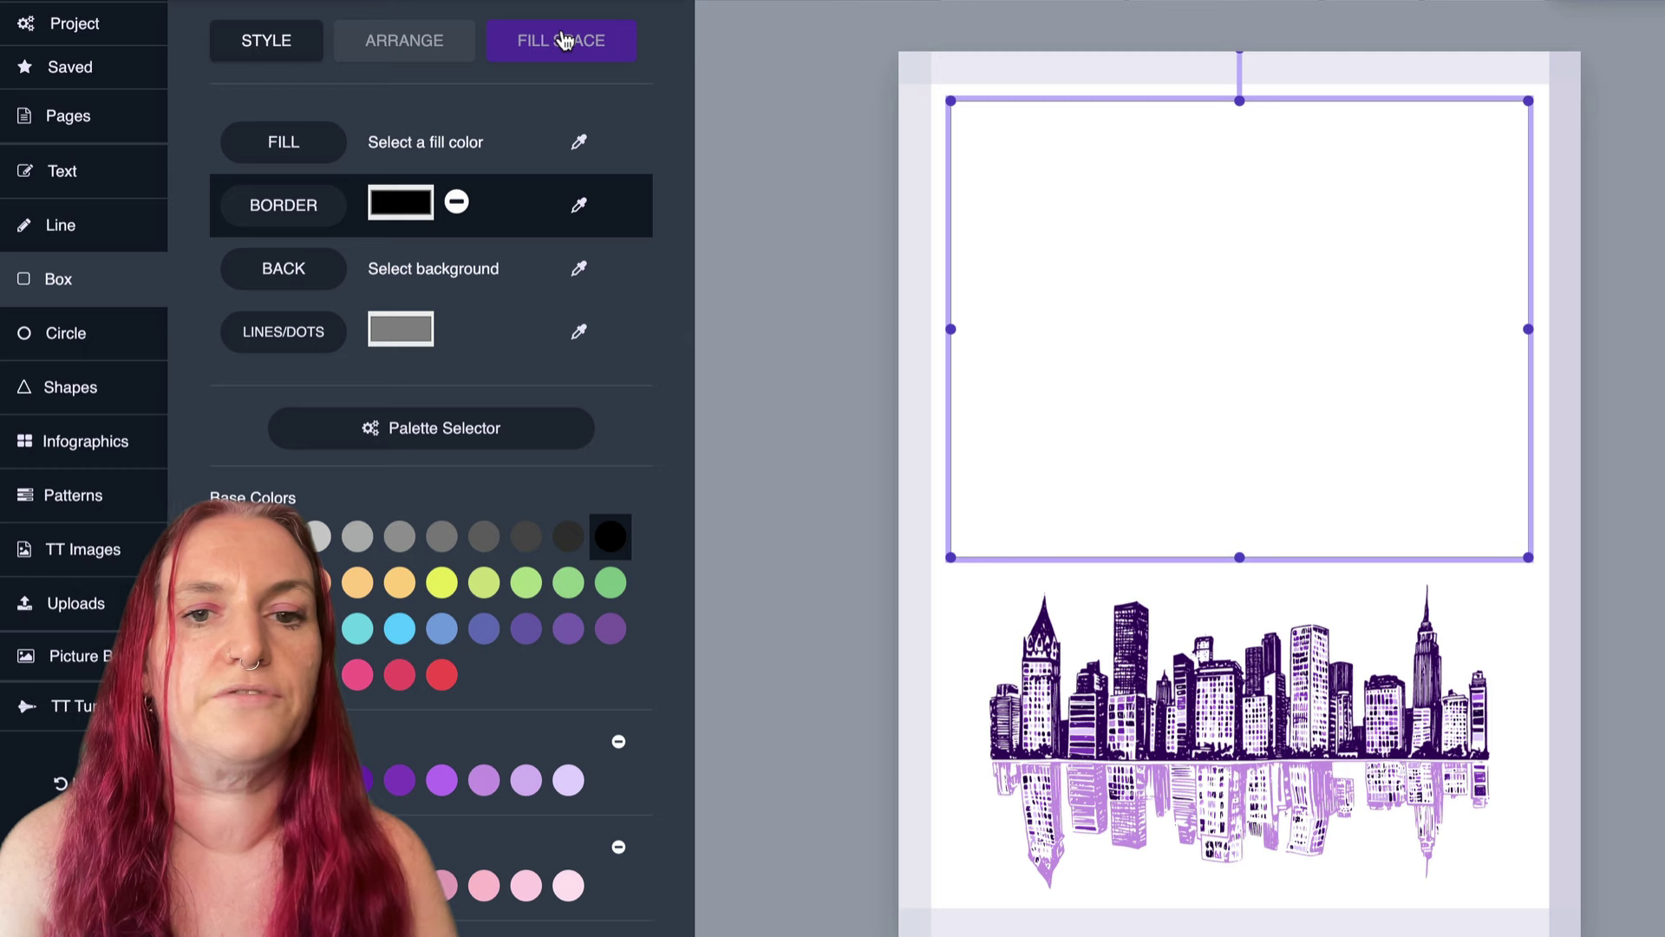
pyautogui.click(559, 40)
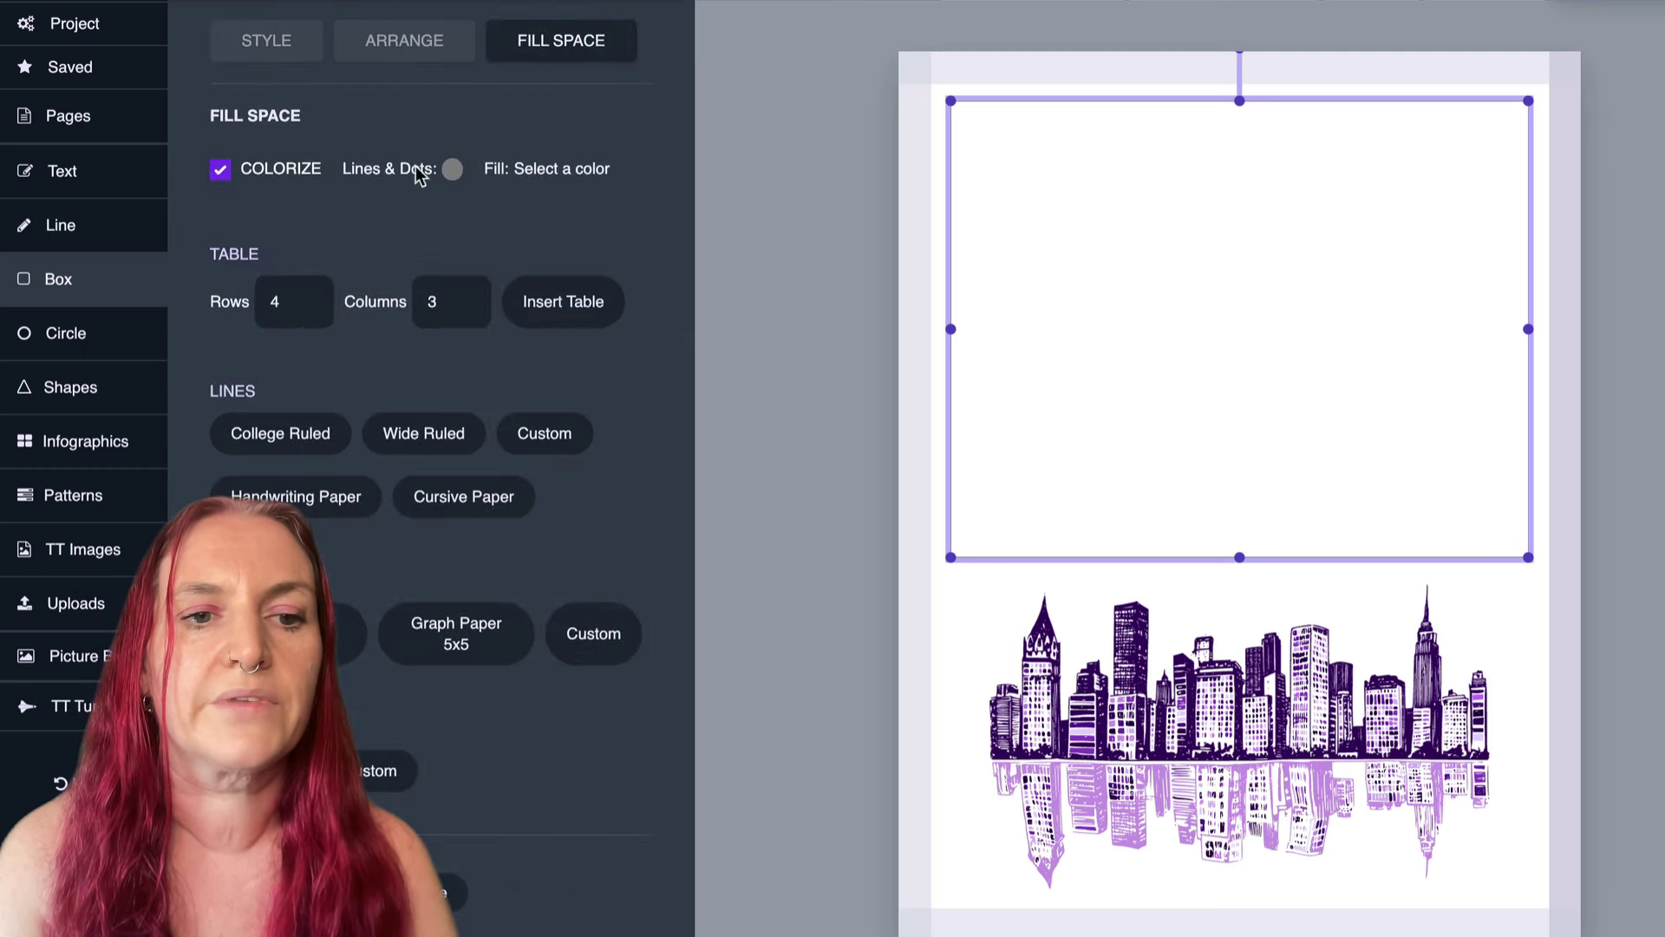
pyautogui.click(299, 434)
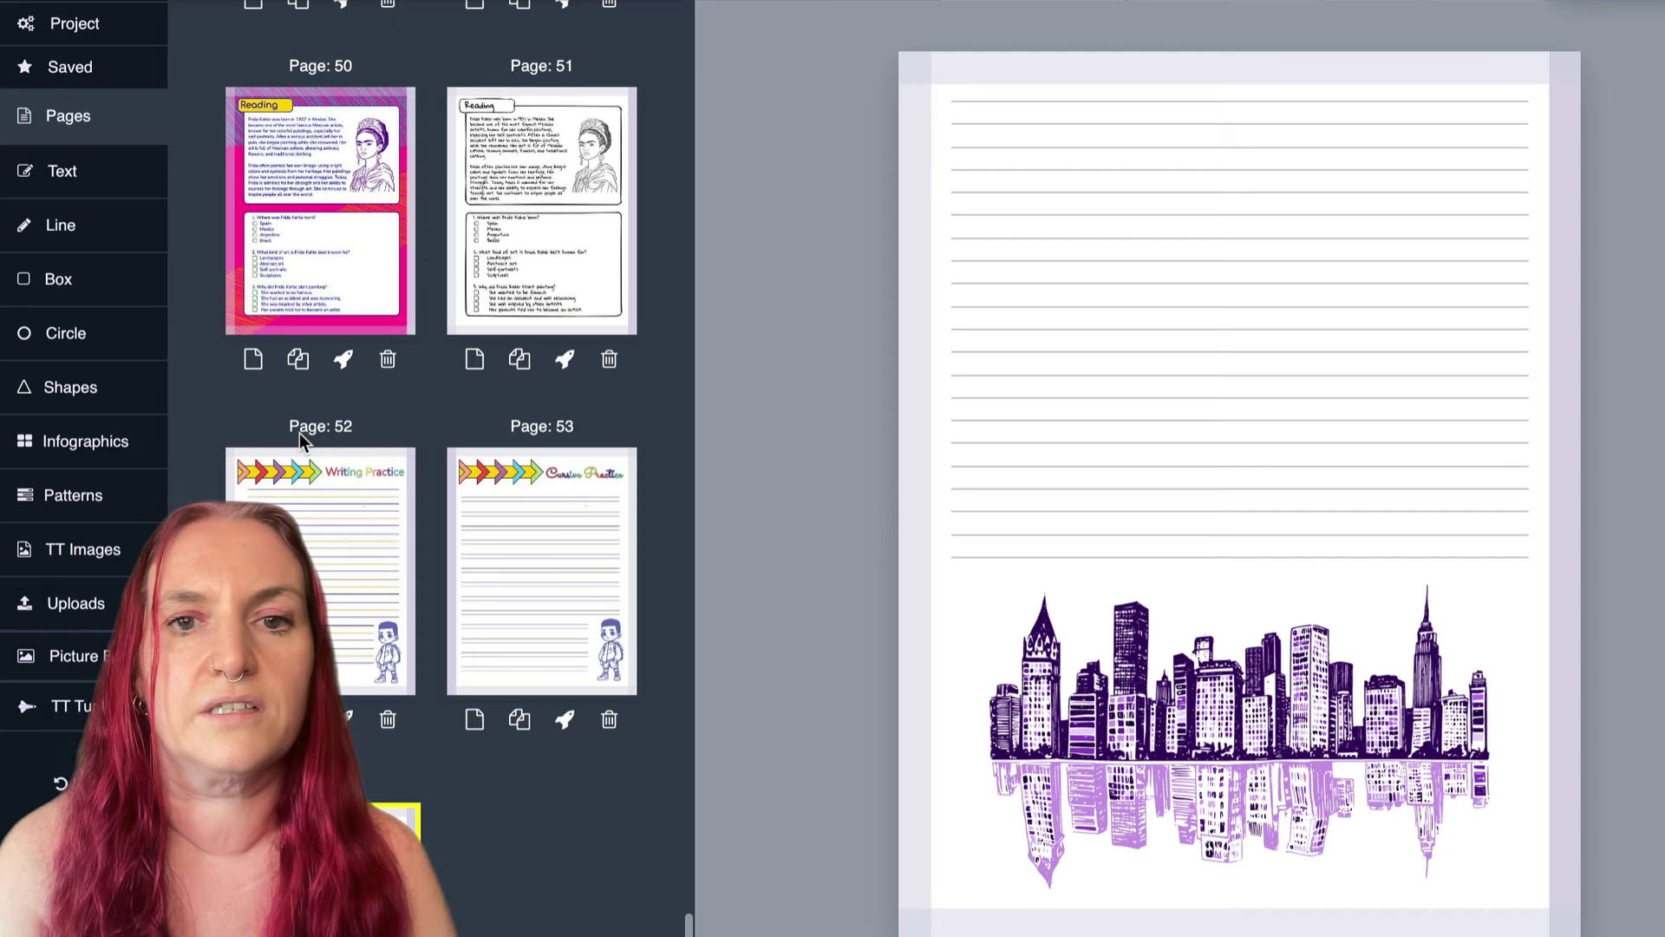
pyautogui.click(1018, 138)
pyautogui.click(1019, 137)
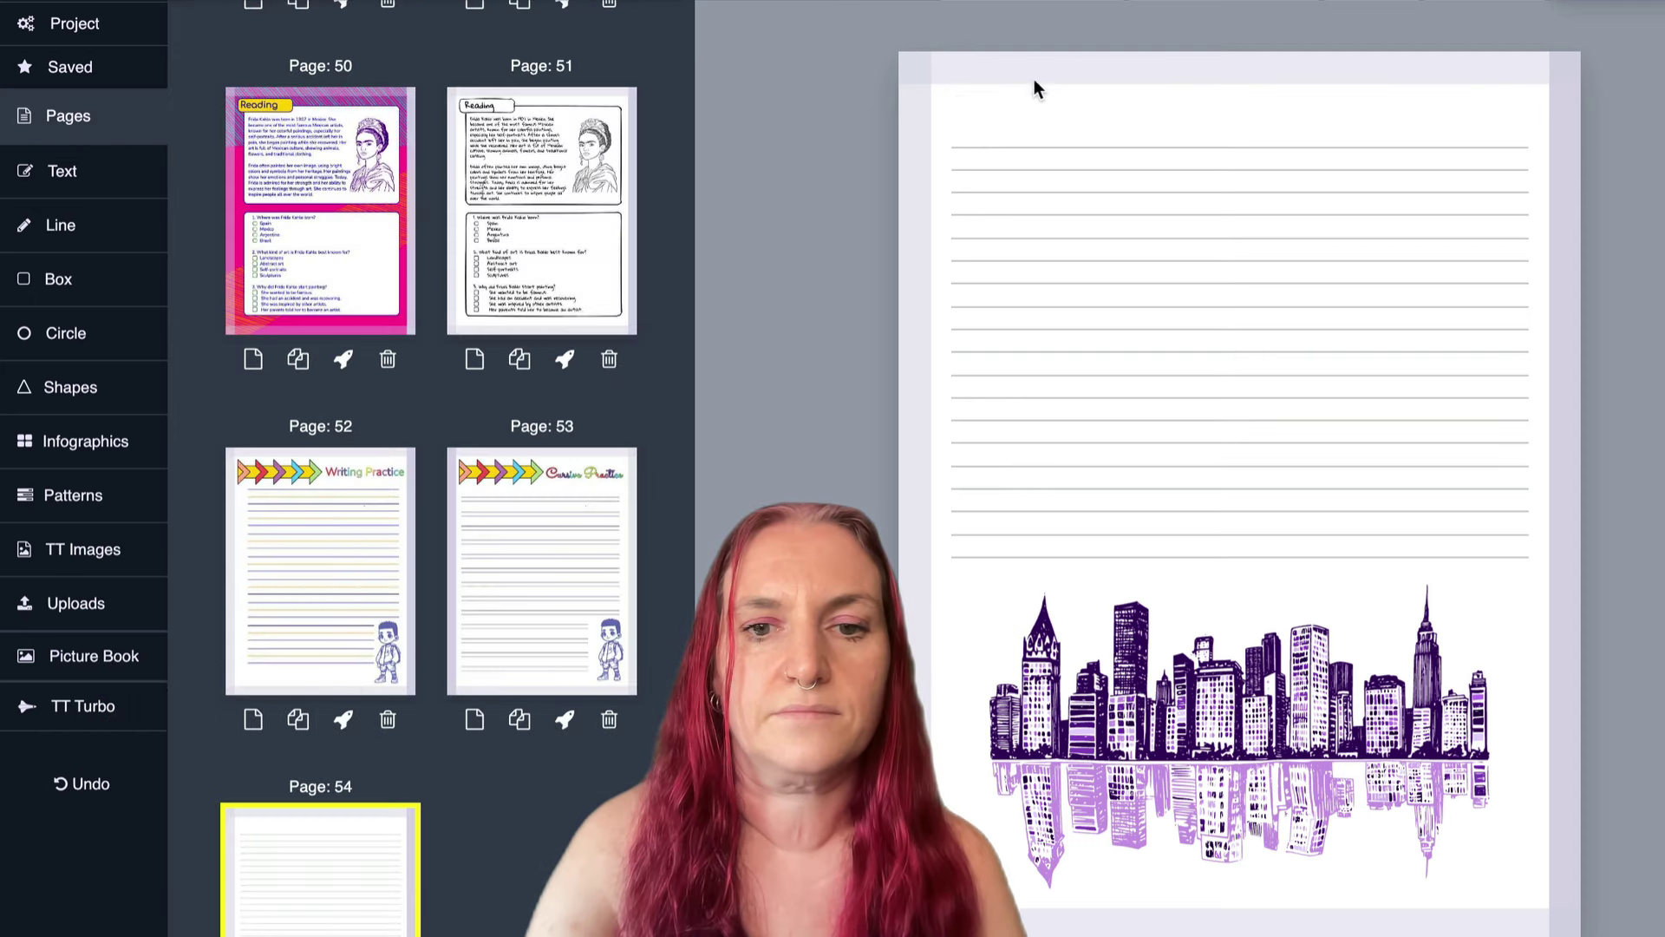
# Select all the ruled lines and recolor them with the second-darkest shade of the Purple theme.
pyautogui.moveTo(1034, 81); pyautogui.dragTo(1179, 575)
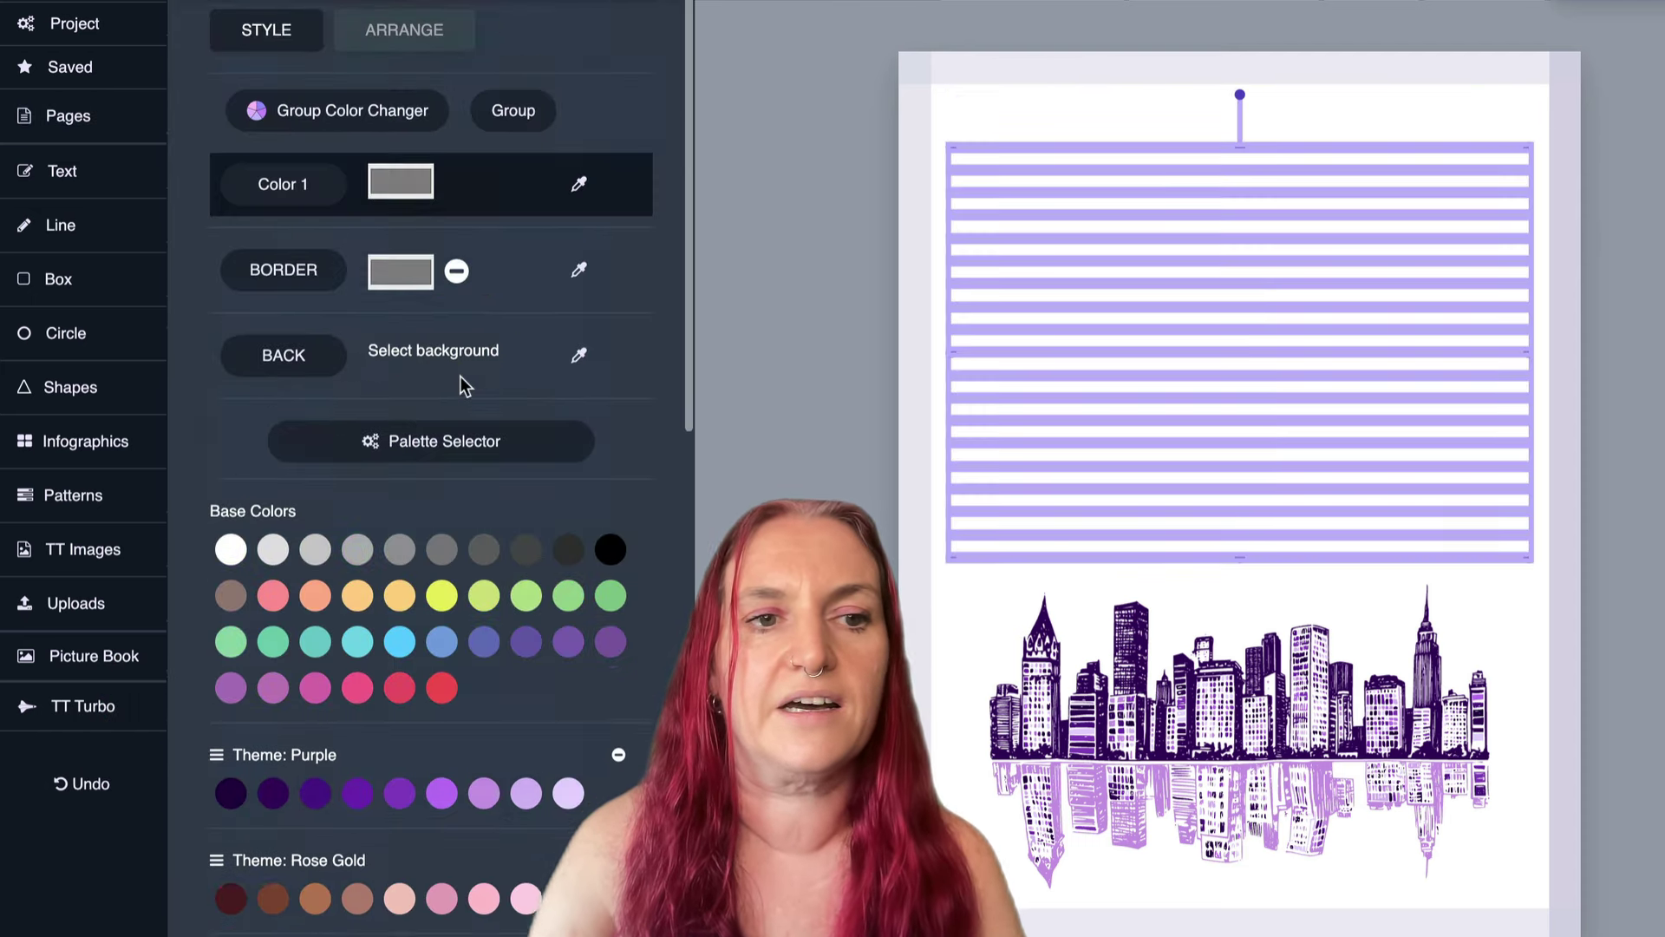
pyautogui.scroll(-1, 535, 255)
pyautogui.scroll(-3, 534, 248)
pyautogui.scroll(4, 531, 237)
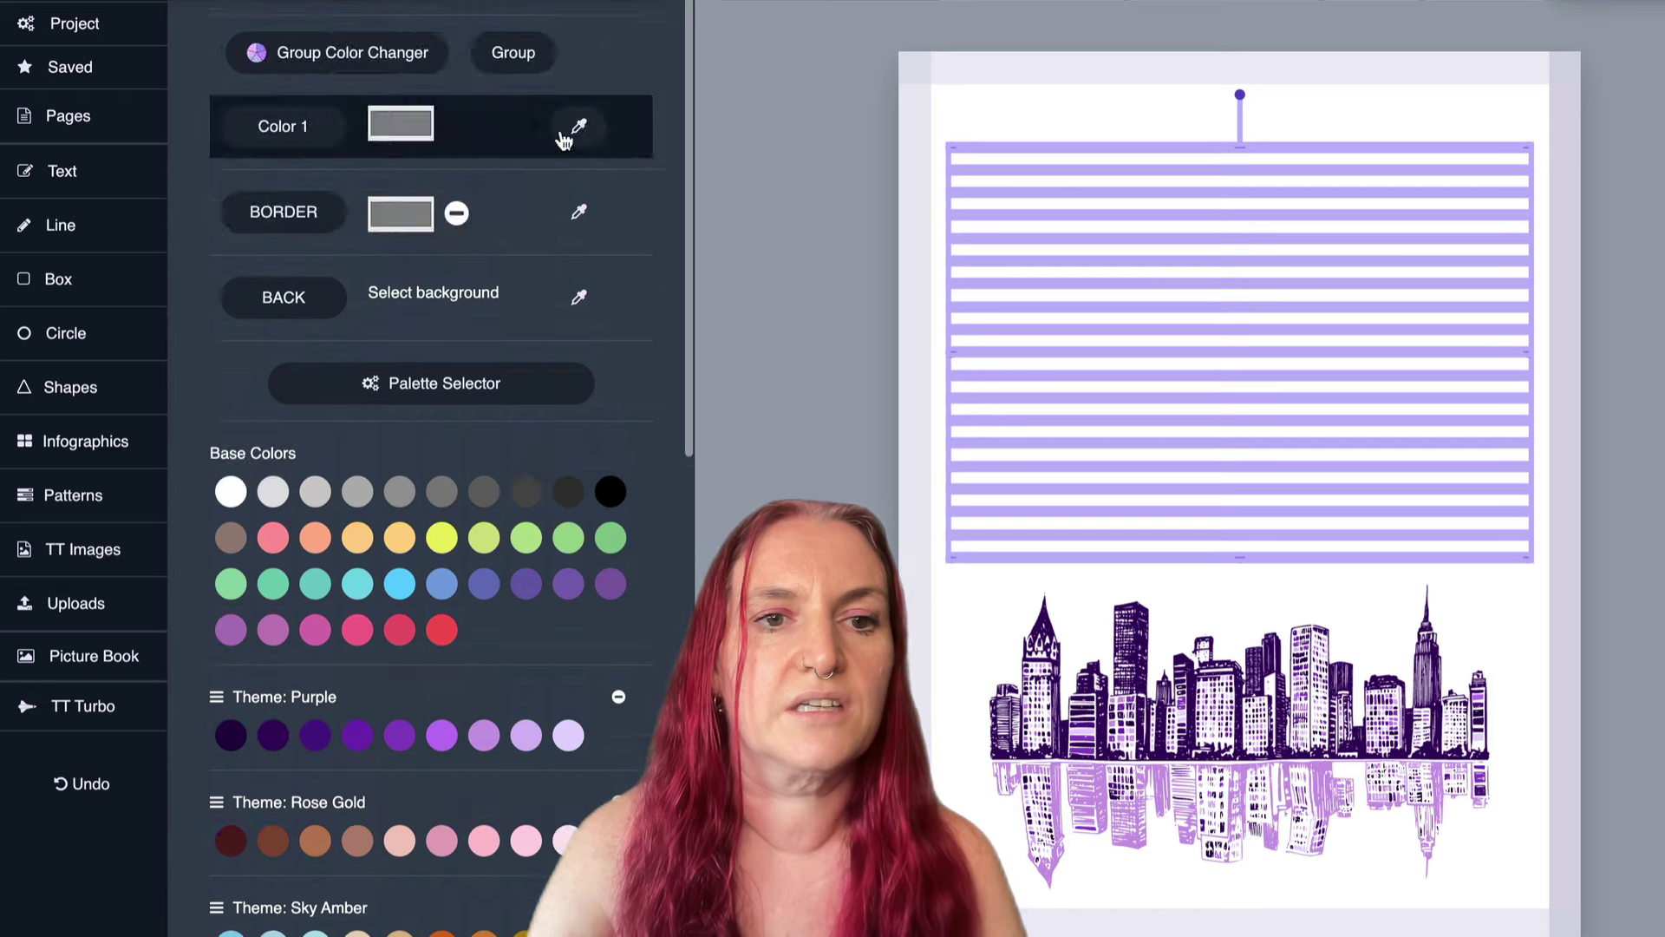
pyautogui.click(578, 126)
pyautogui.click(272, 734)
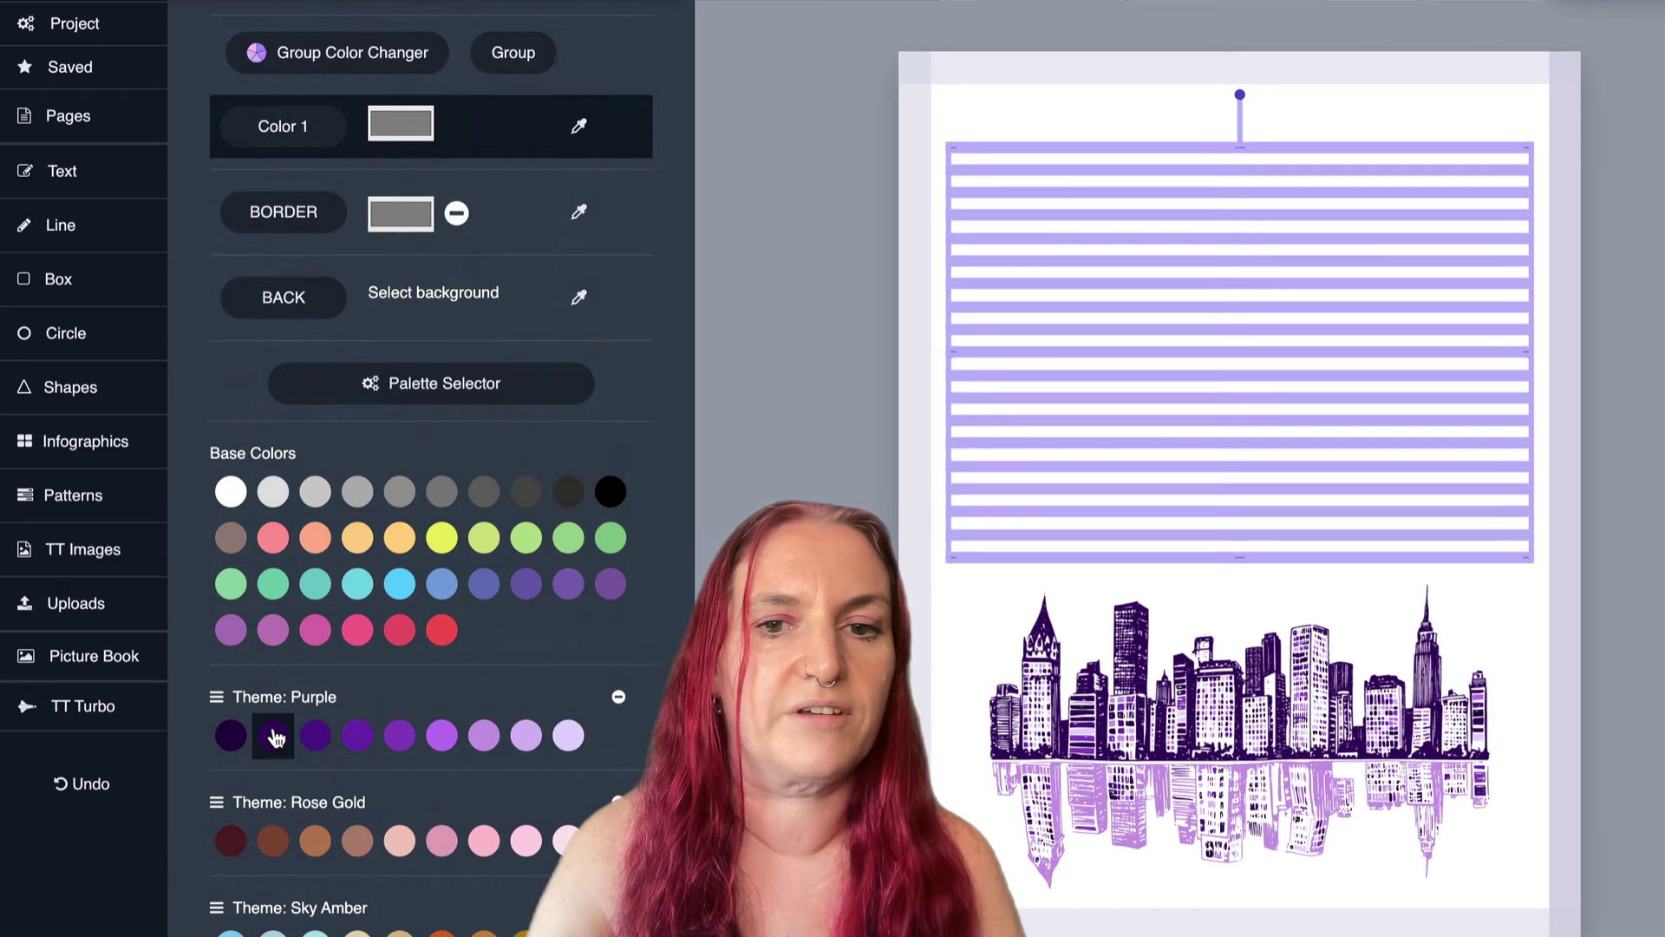
pyautogui.click(1022, 117)
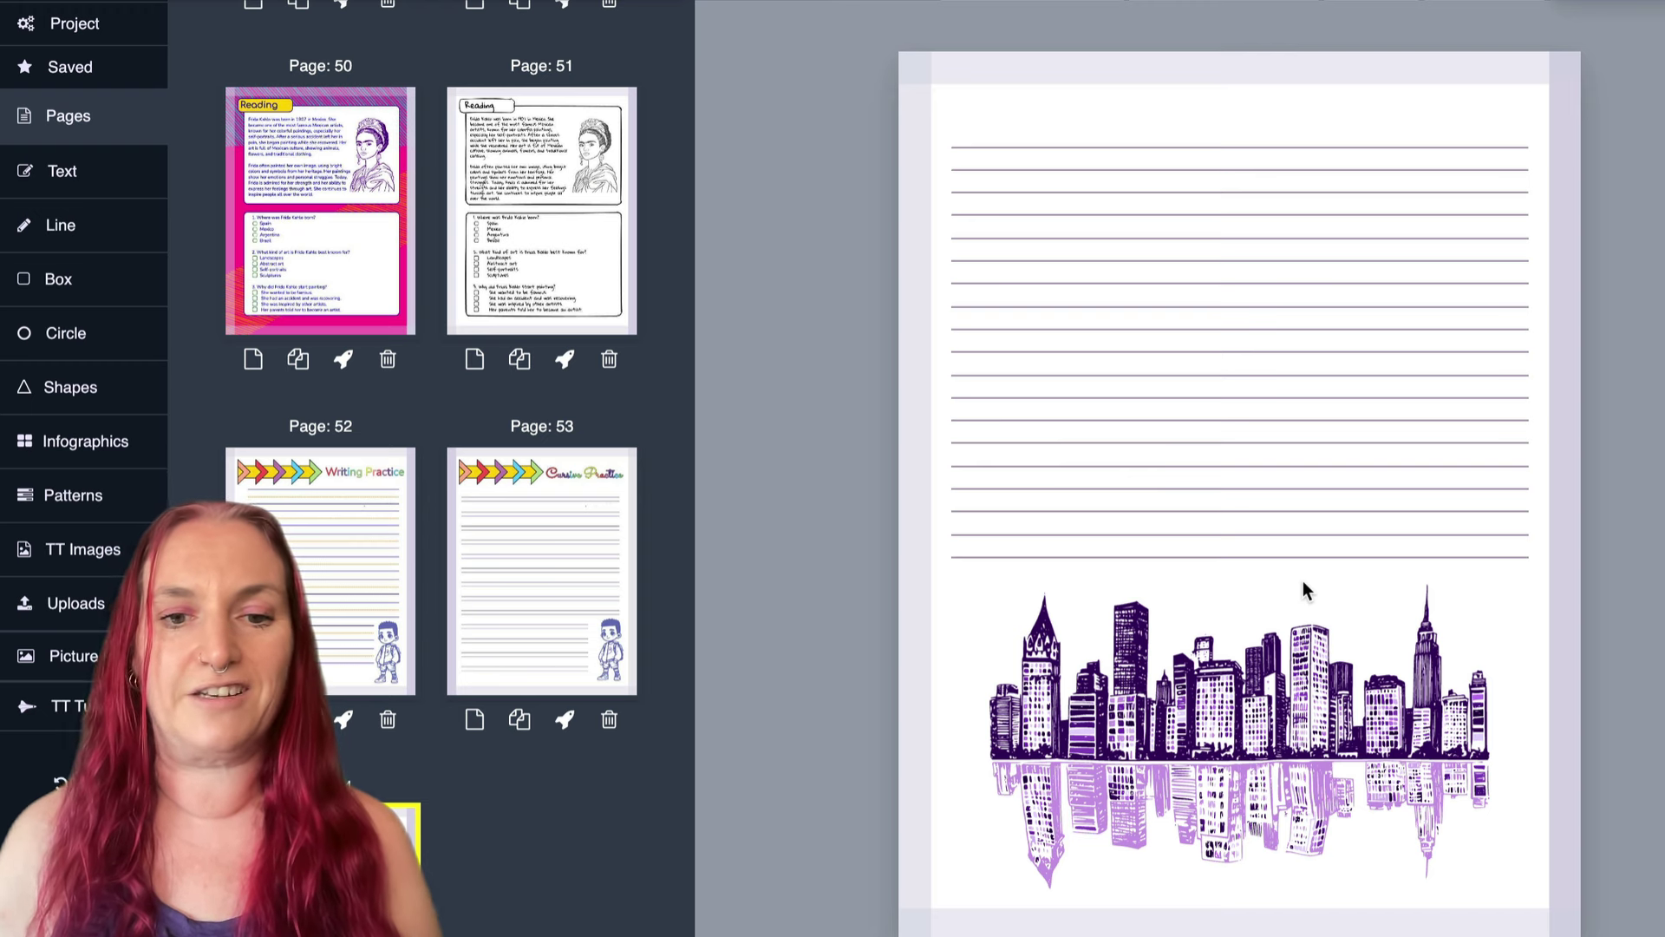
# Select all skyline pieces and set Color 7 to the same medium purple as Color 4 by sampling it.
pyautogui.moveTo(918, 583); pyautogui.dragTo(1596, 924)
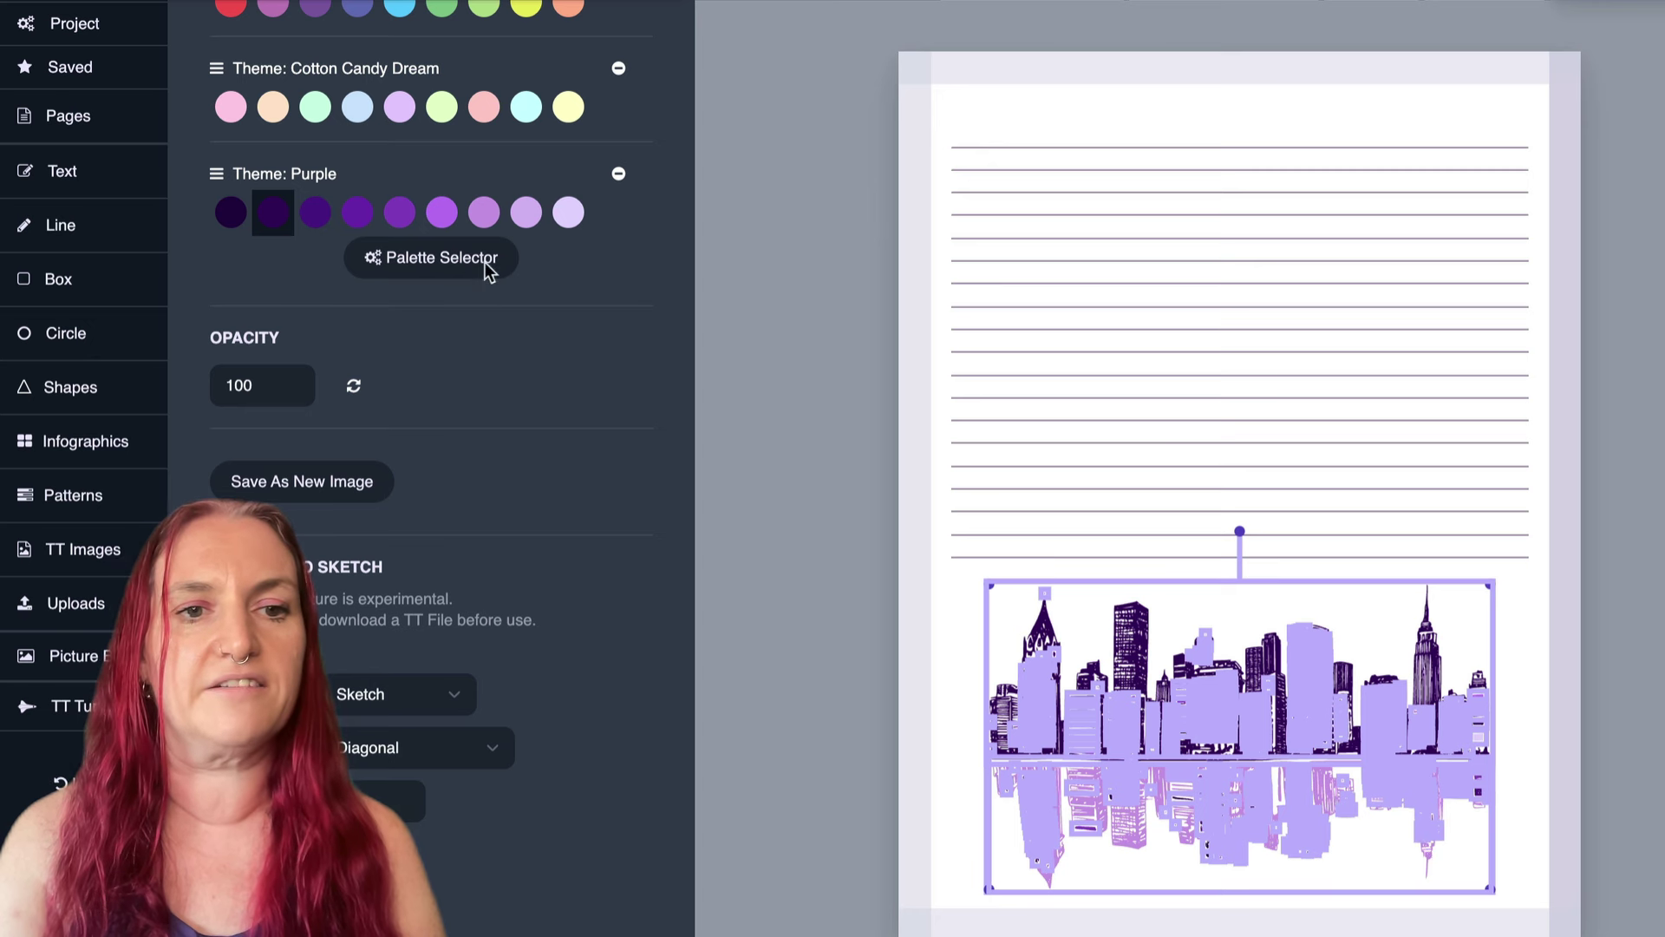
pyautogui.scroll(8, 422, 392)
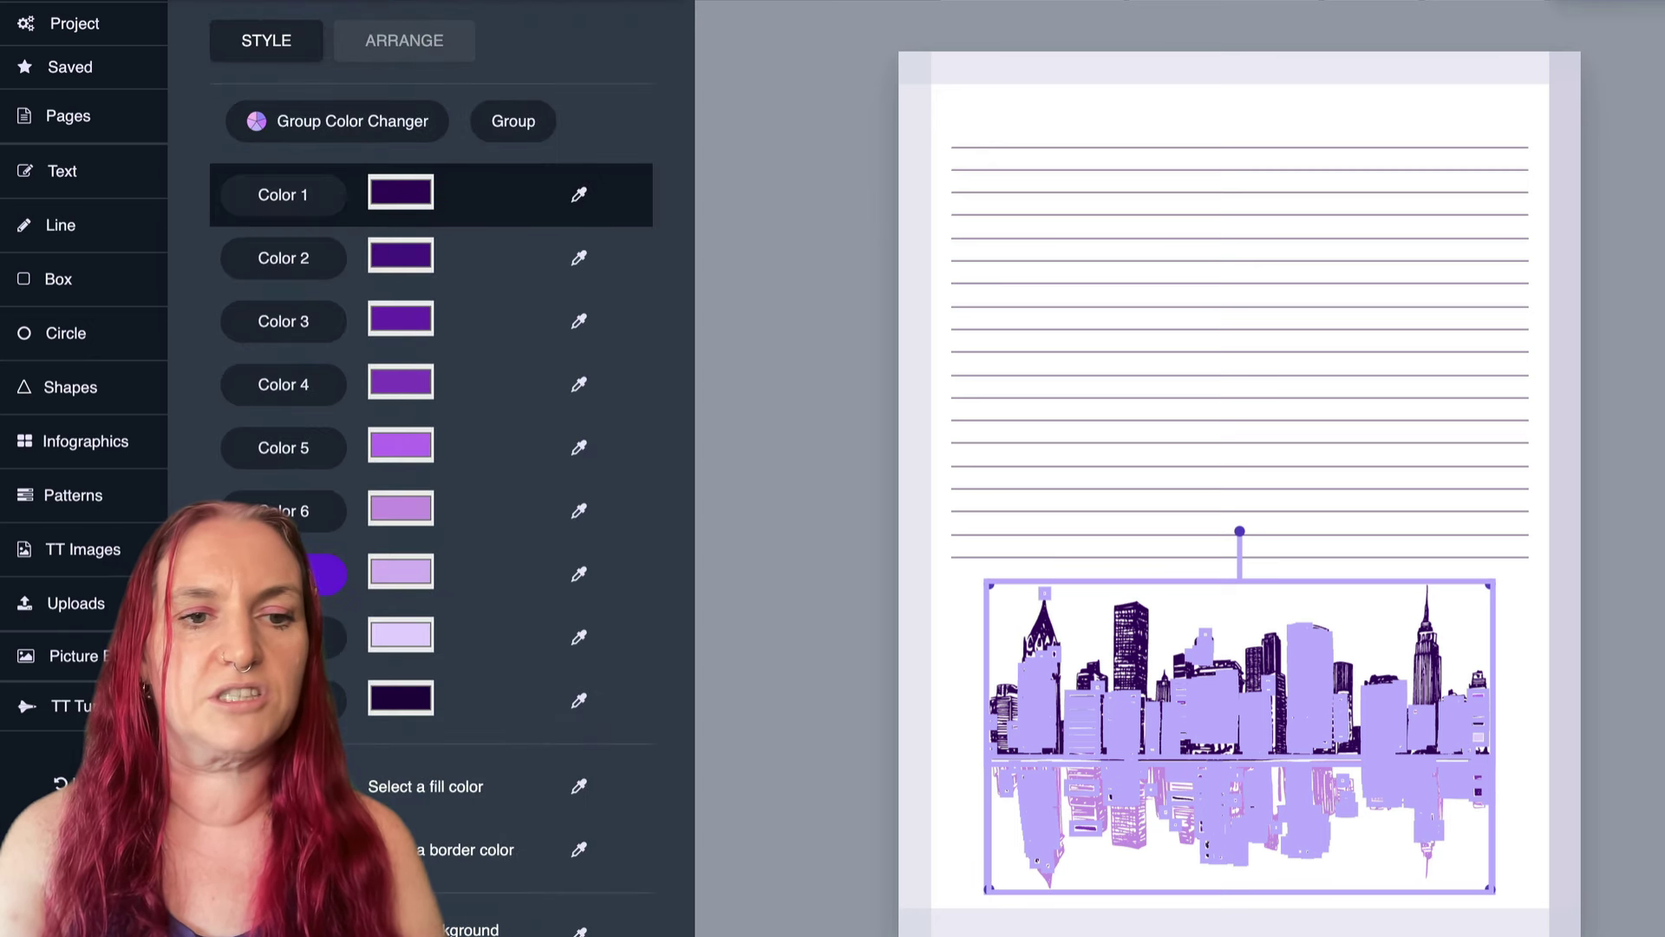
pyautogui.click(577, 575)
pyautogui.click(415, 382)
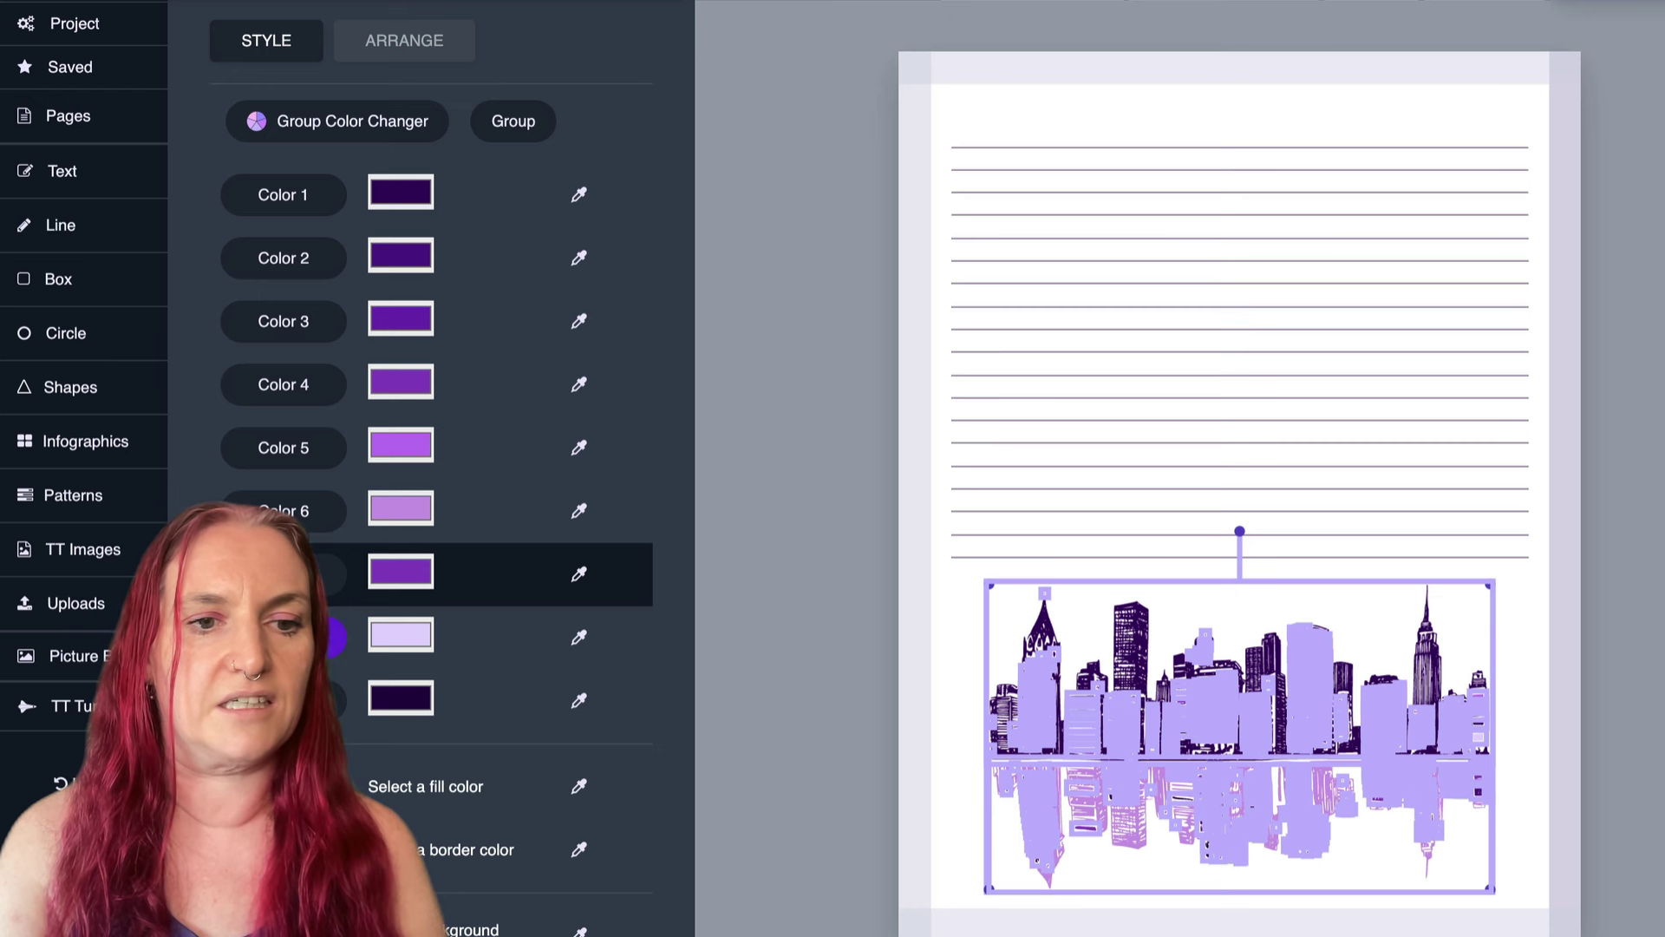
# Set the skyline's Color 8 to match Color 2 and its Color 6 to match Color 1 by sampling them.
pyautogui.click(579, 637)
pyautogui.click(401, 258)
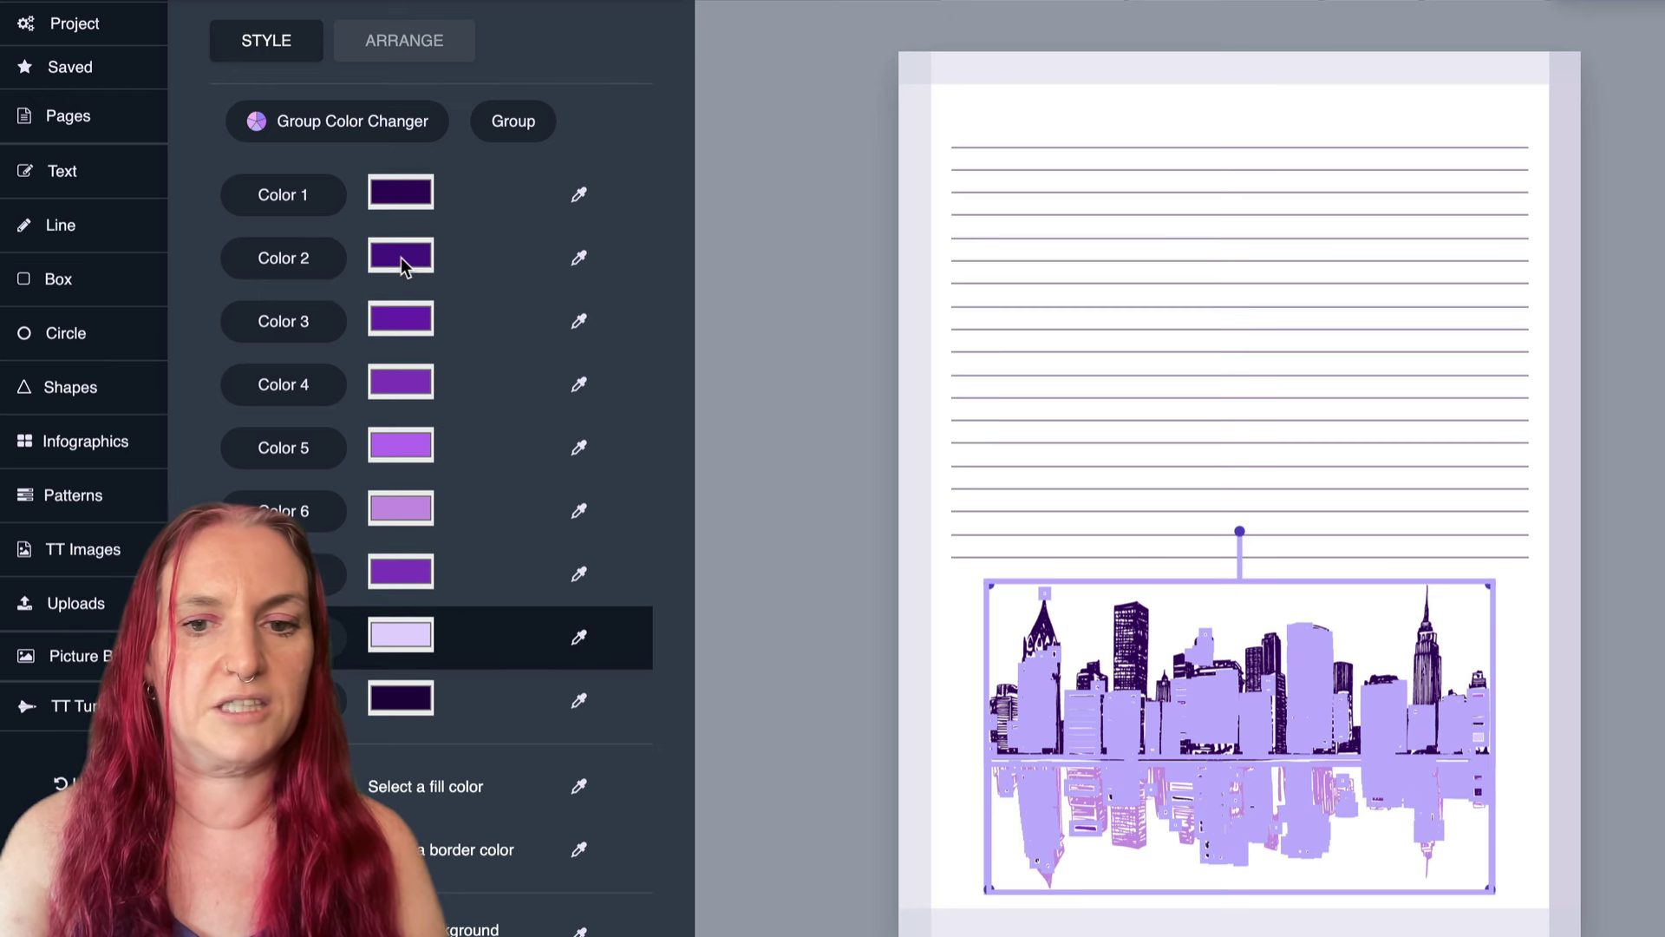
pyautogui.click(295, 516)
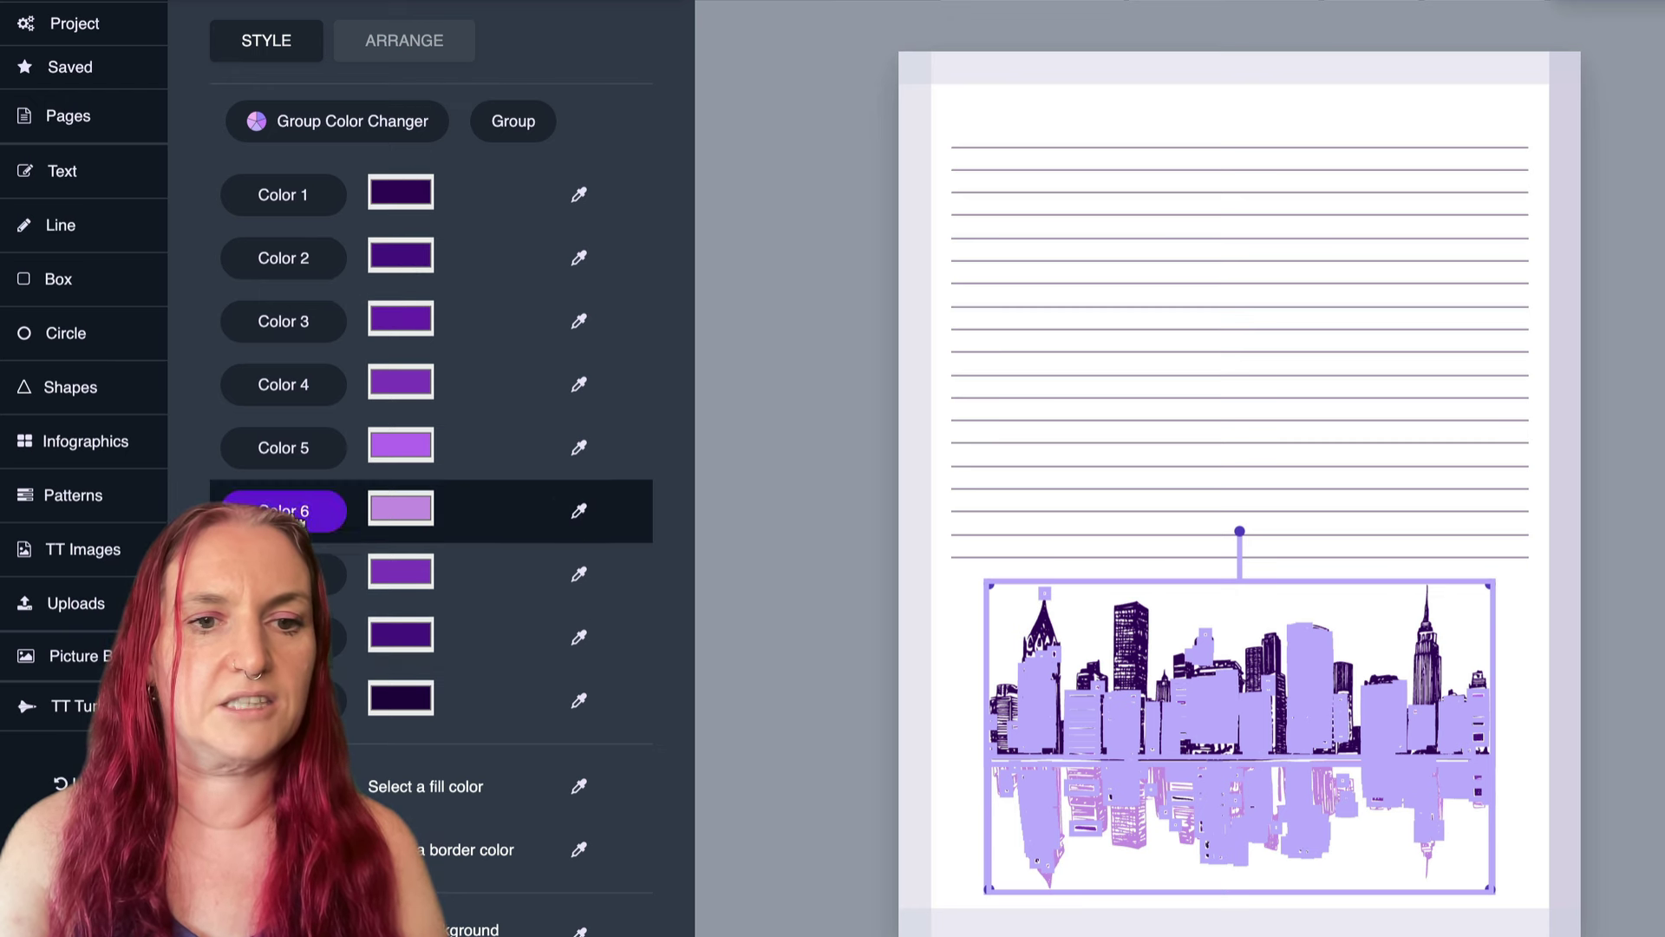
pyautogui.click(579, 513)
pyautogui.click(394, 192)
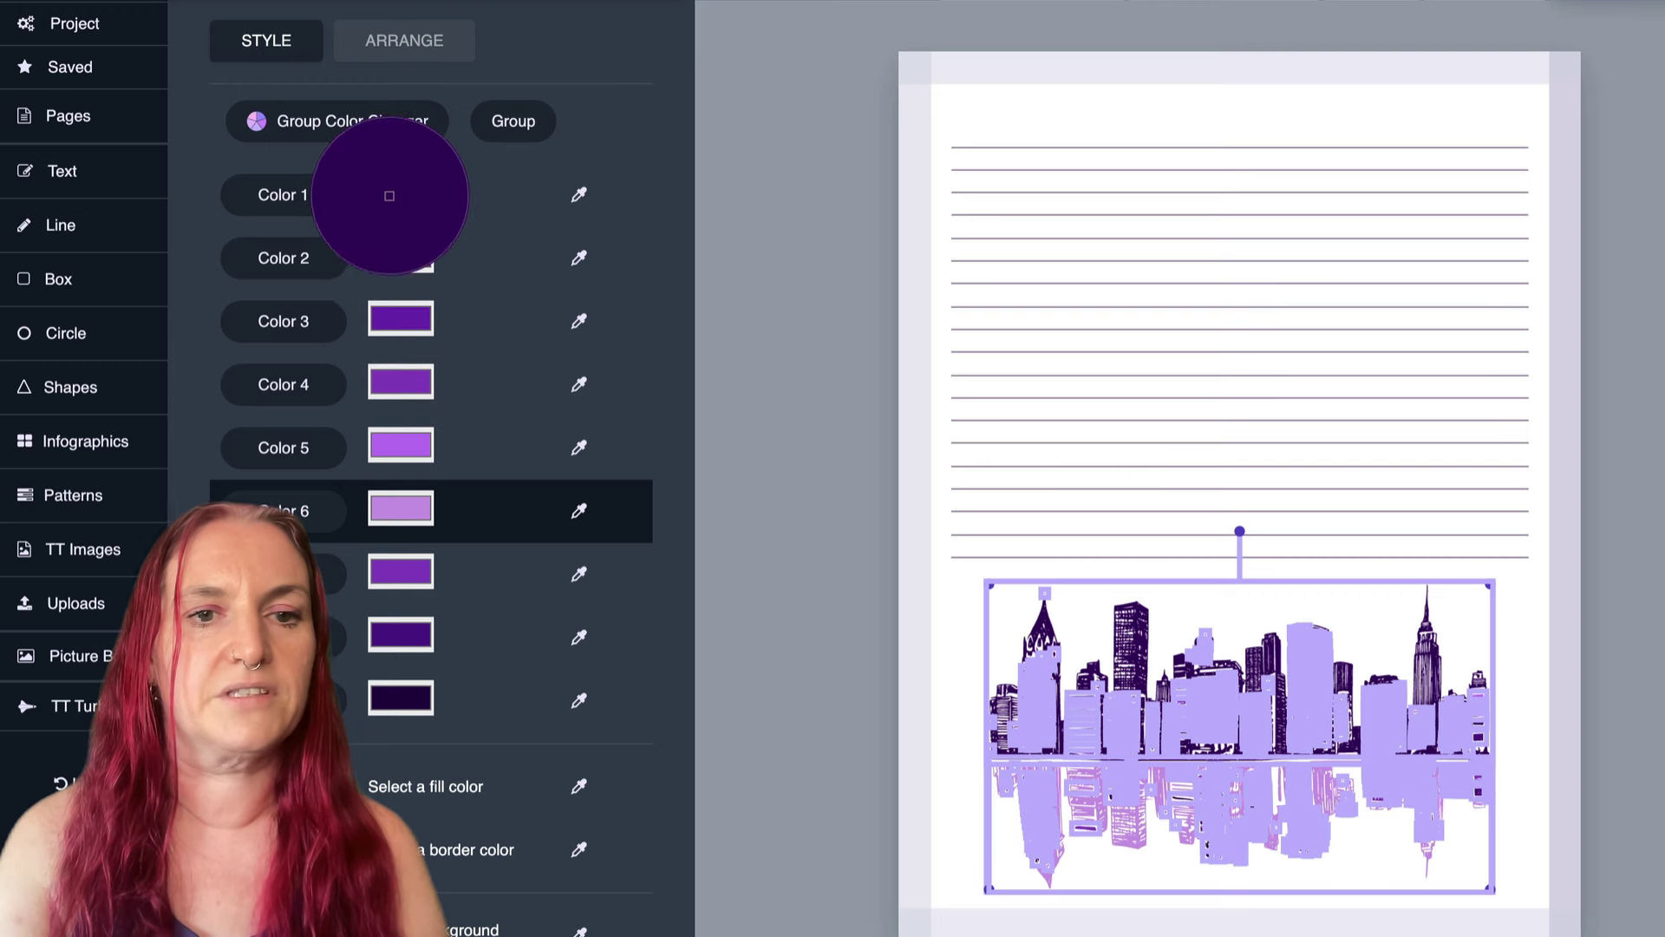
pyautogui.click(920, 466)
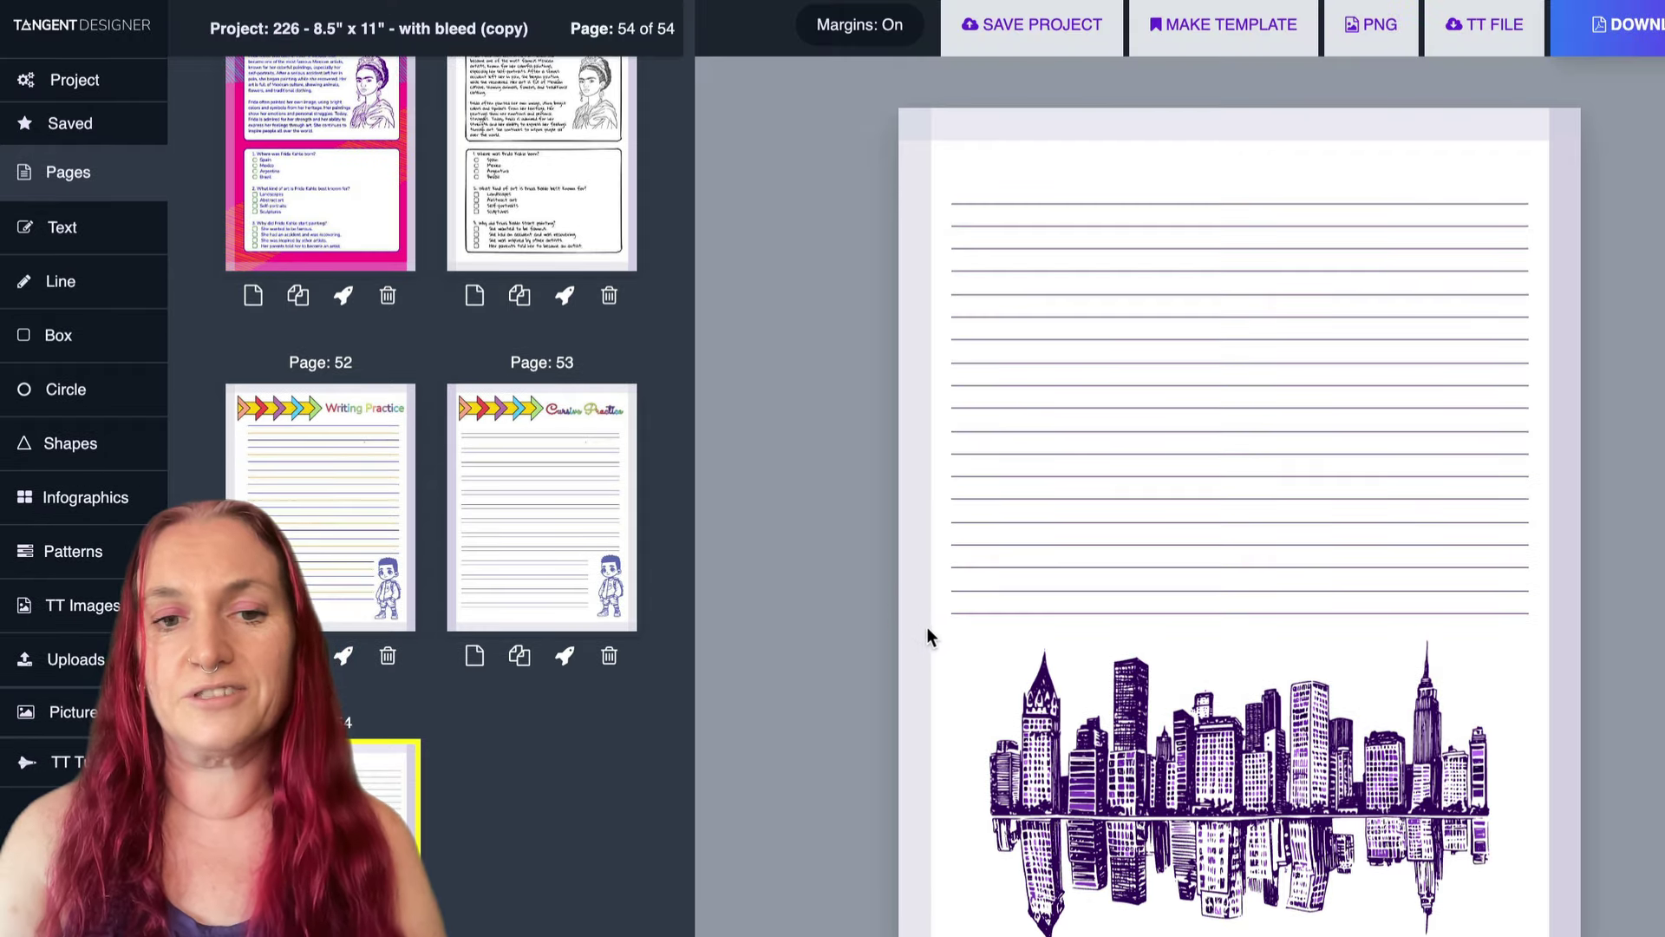
# Select the whole skyline and recolor it with the Greens theme after trying Amethyst Mist and Pinks.
pyautogui.click(1006, 624)
pyautogui.scroll(10, 388, 260)
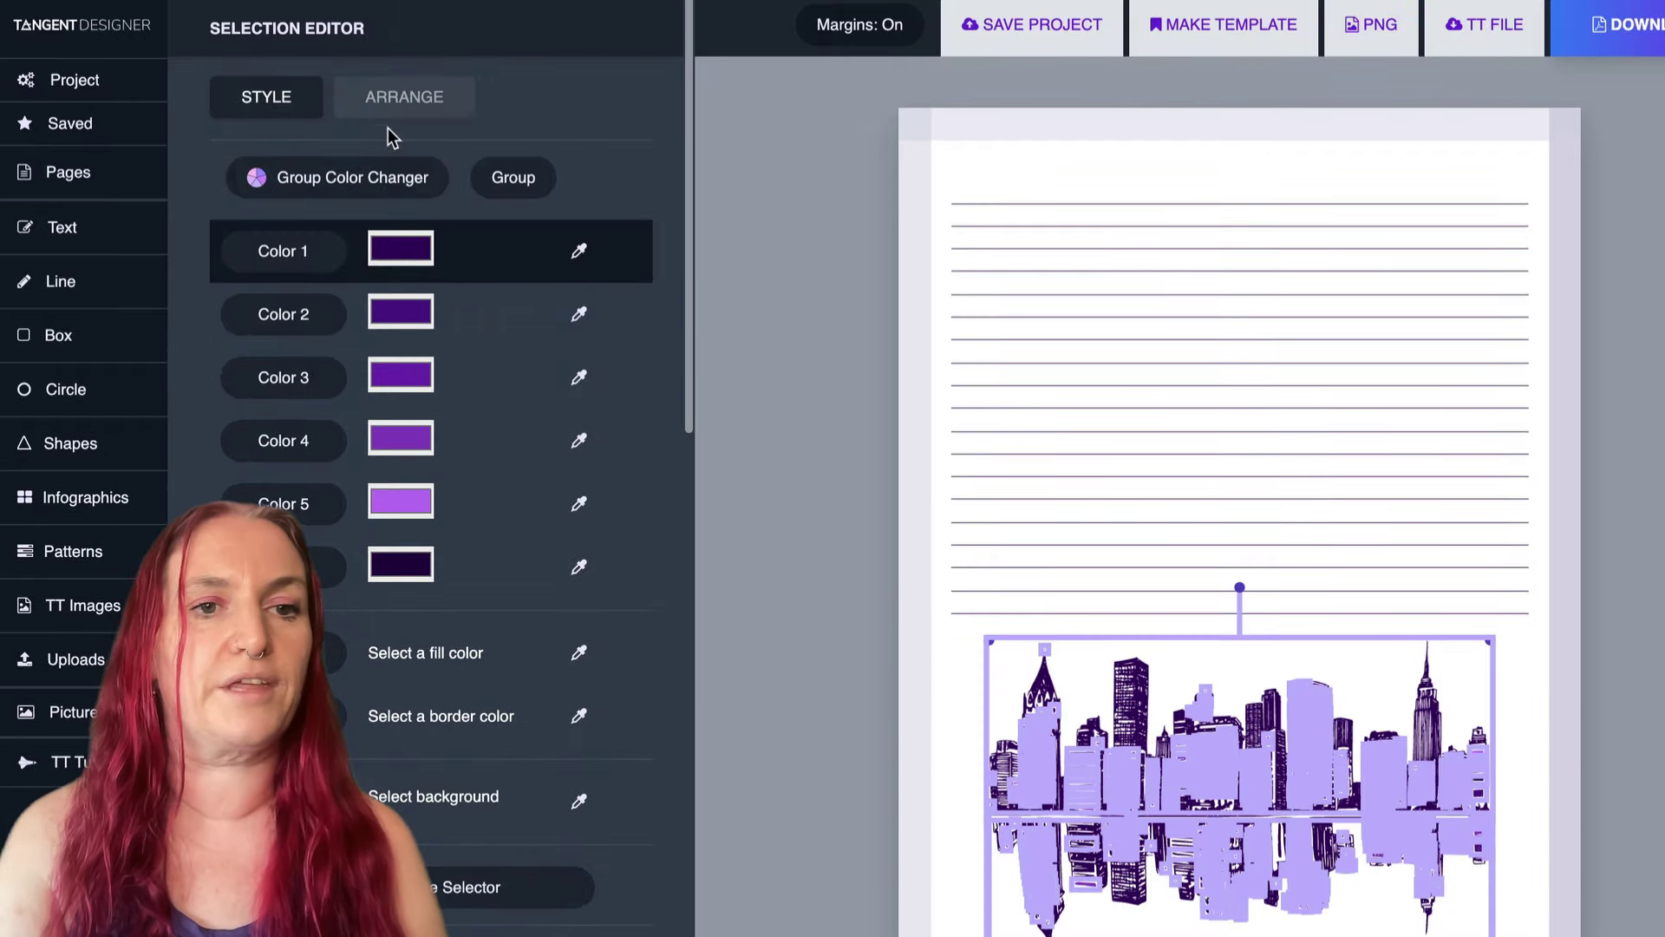
pyautogui.click(371, 173)
pyautogui.click(588, 473)
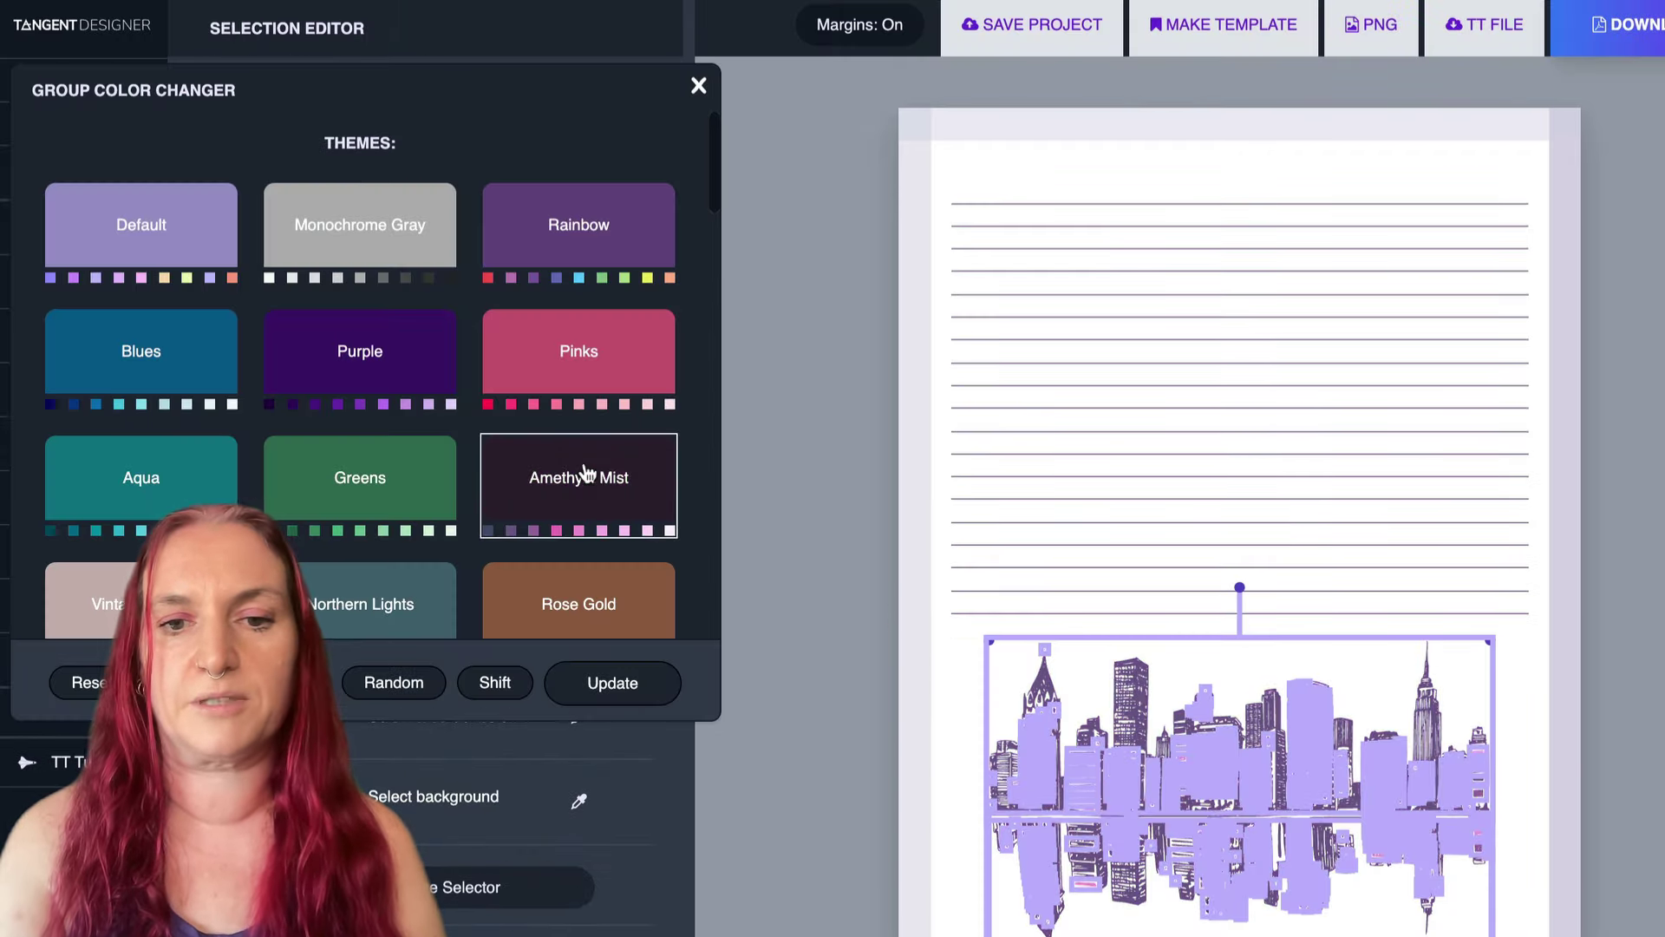
pyautogui.click(565, 371)
pyautogui.click(376, 475)
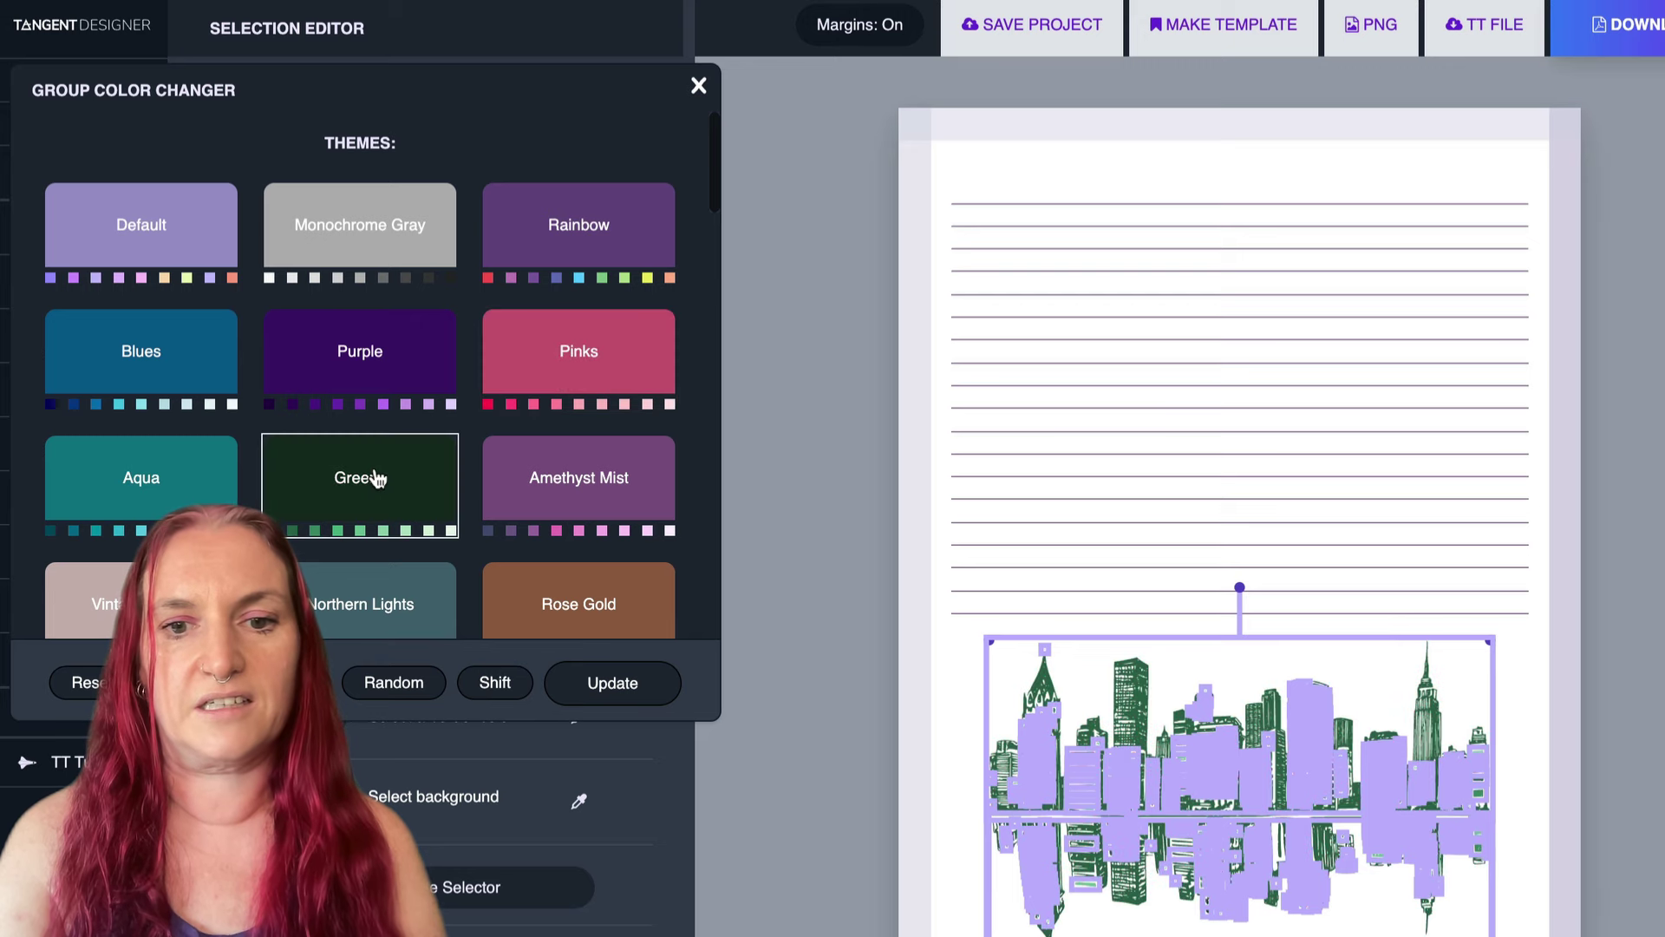
pyautogui.click(969, 691)
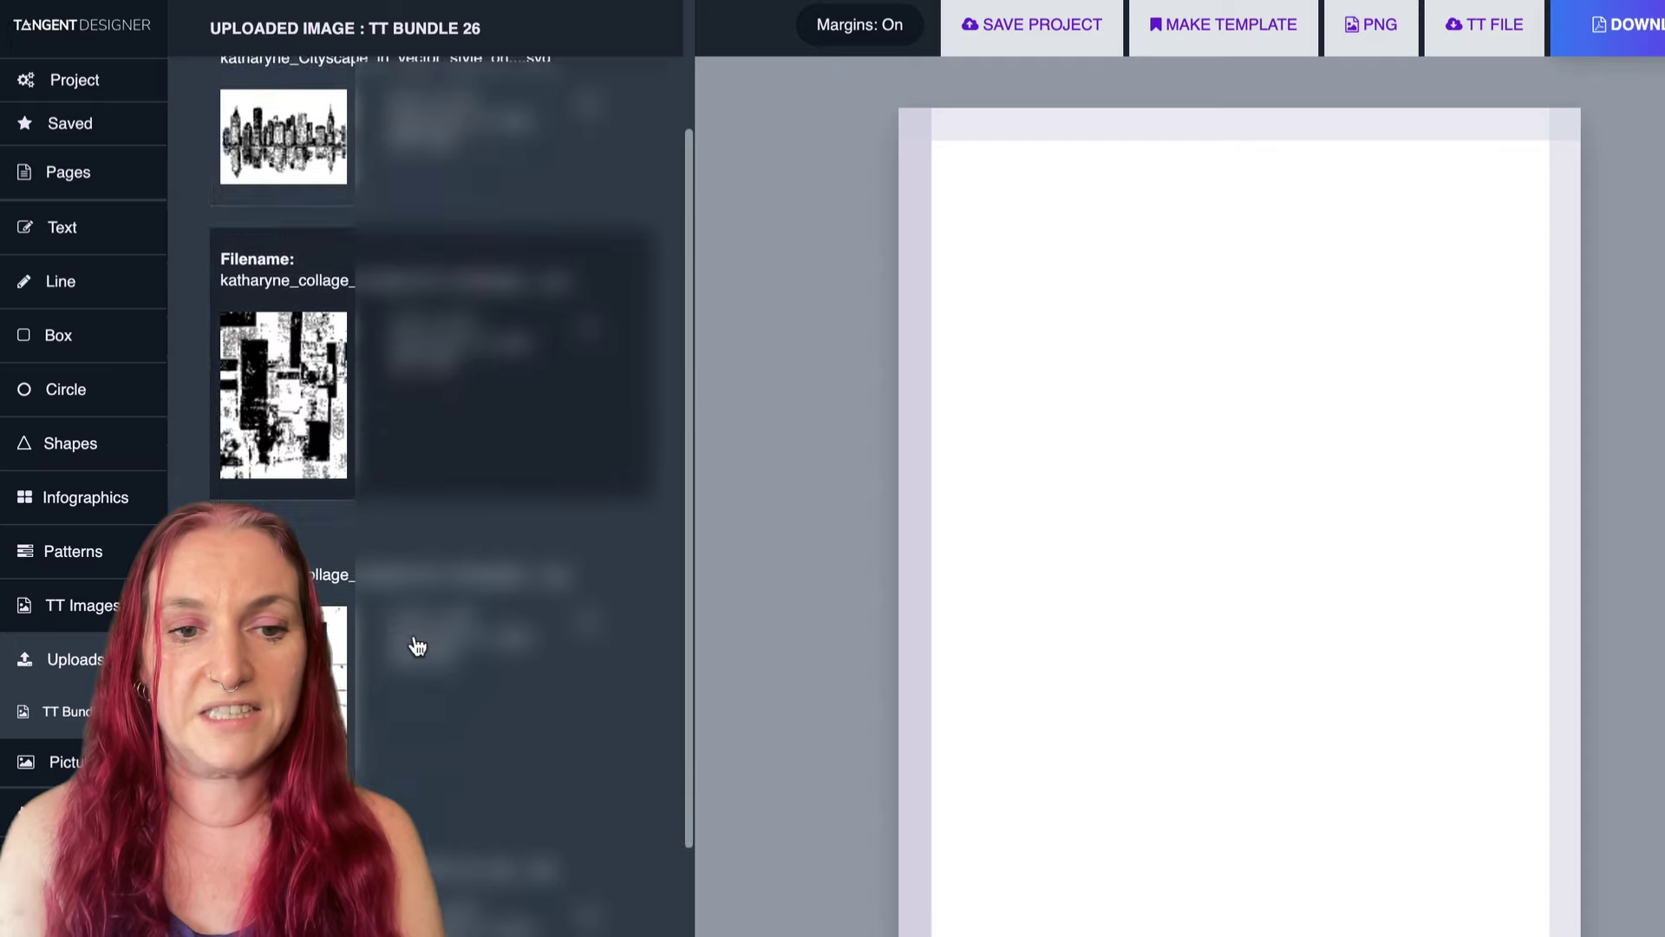
# Place the uploaded beetle collection image from TT Bundle 26 on the blank page and ungroup it.
pyautogui.scroll(-1, 417, 646)
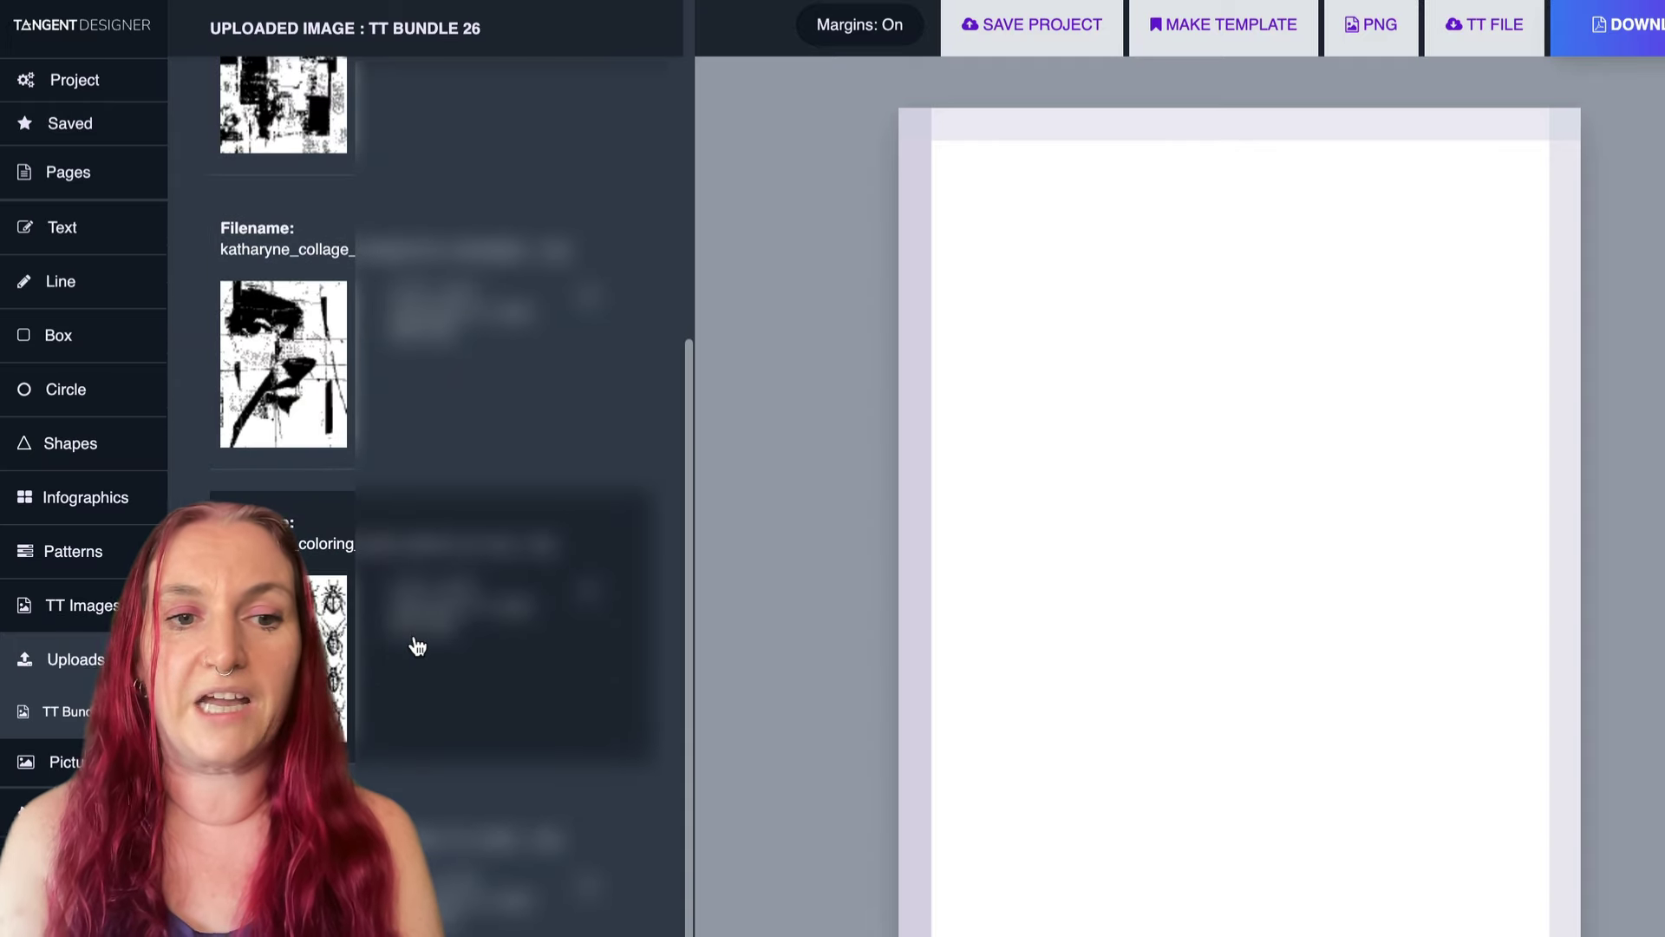
pyautogui.click(416, 643)
pyautogui.click(1275, 505)
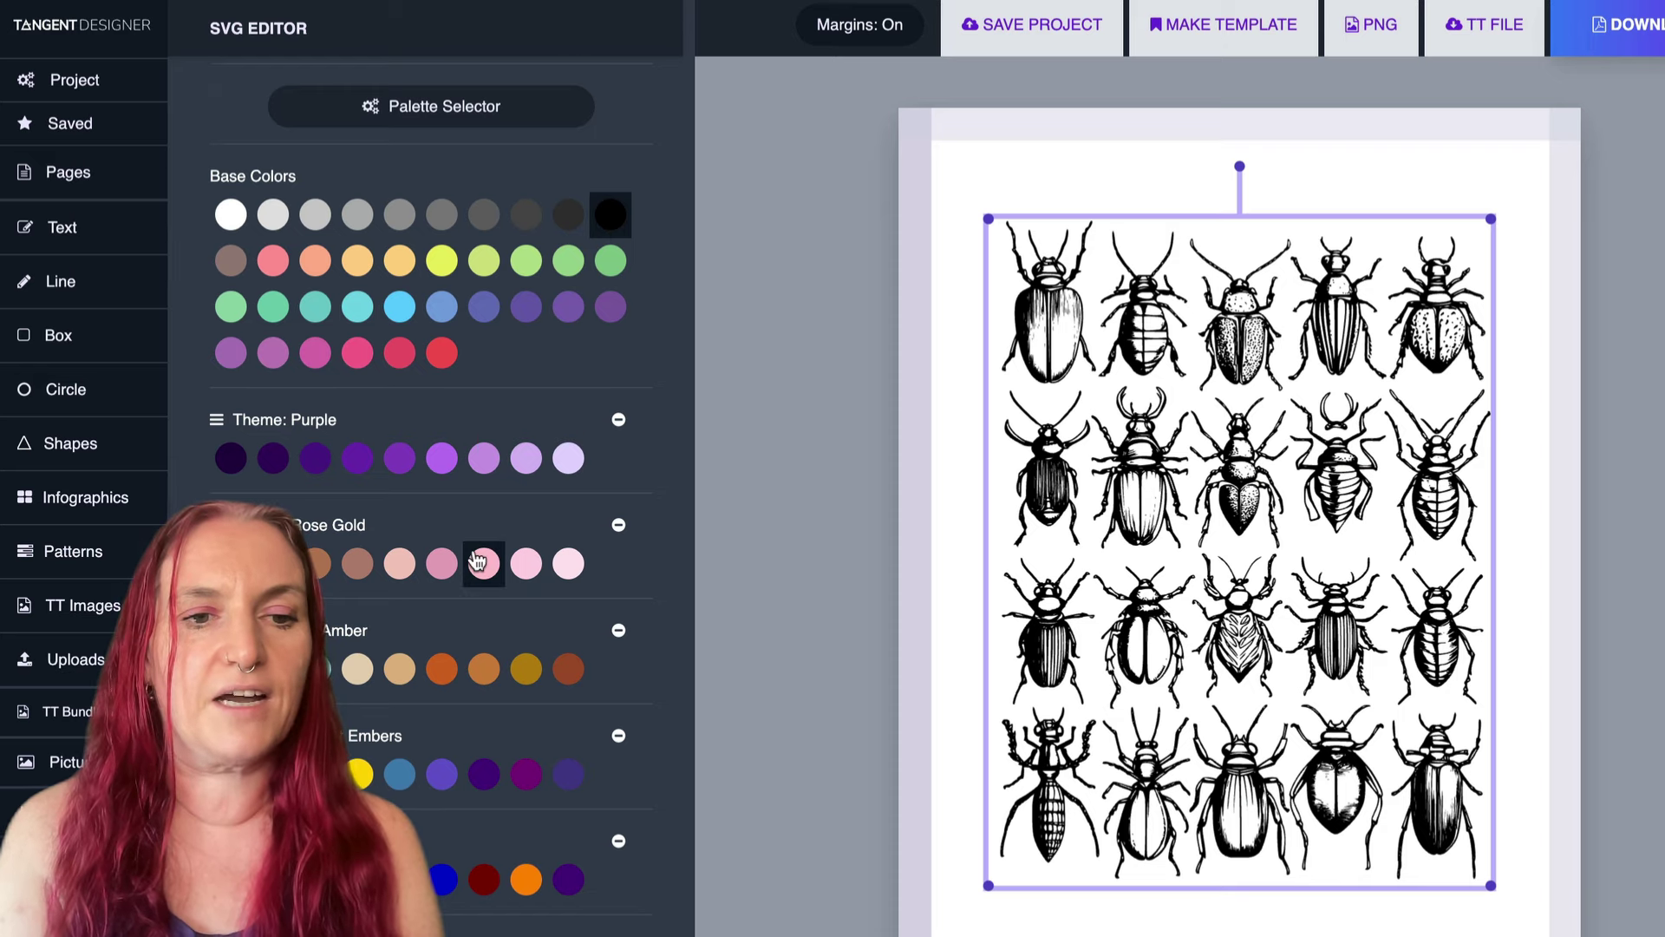
pyautogui.scroll(6, 478, 559)
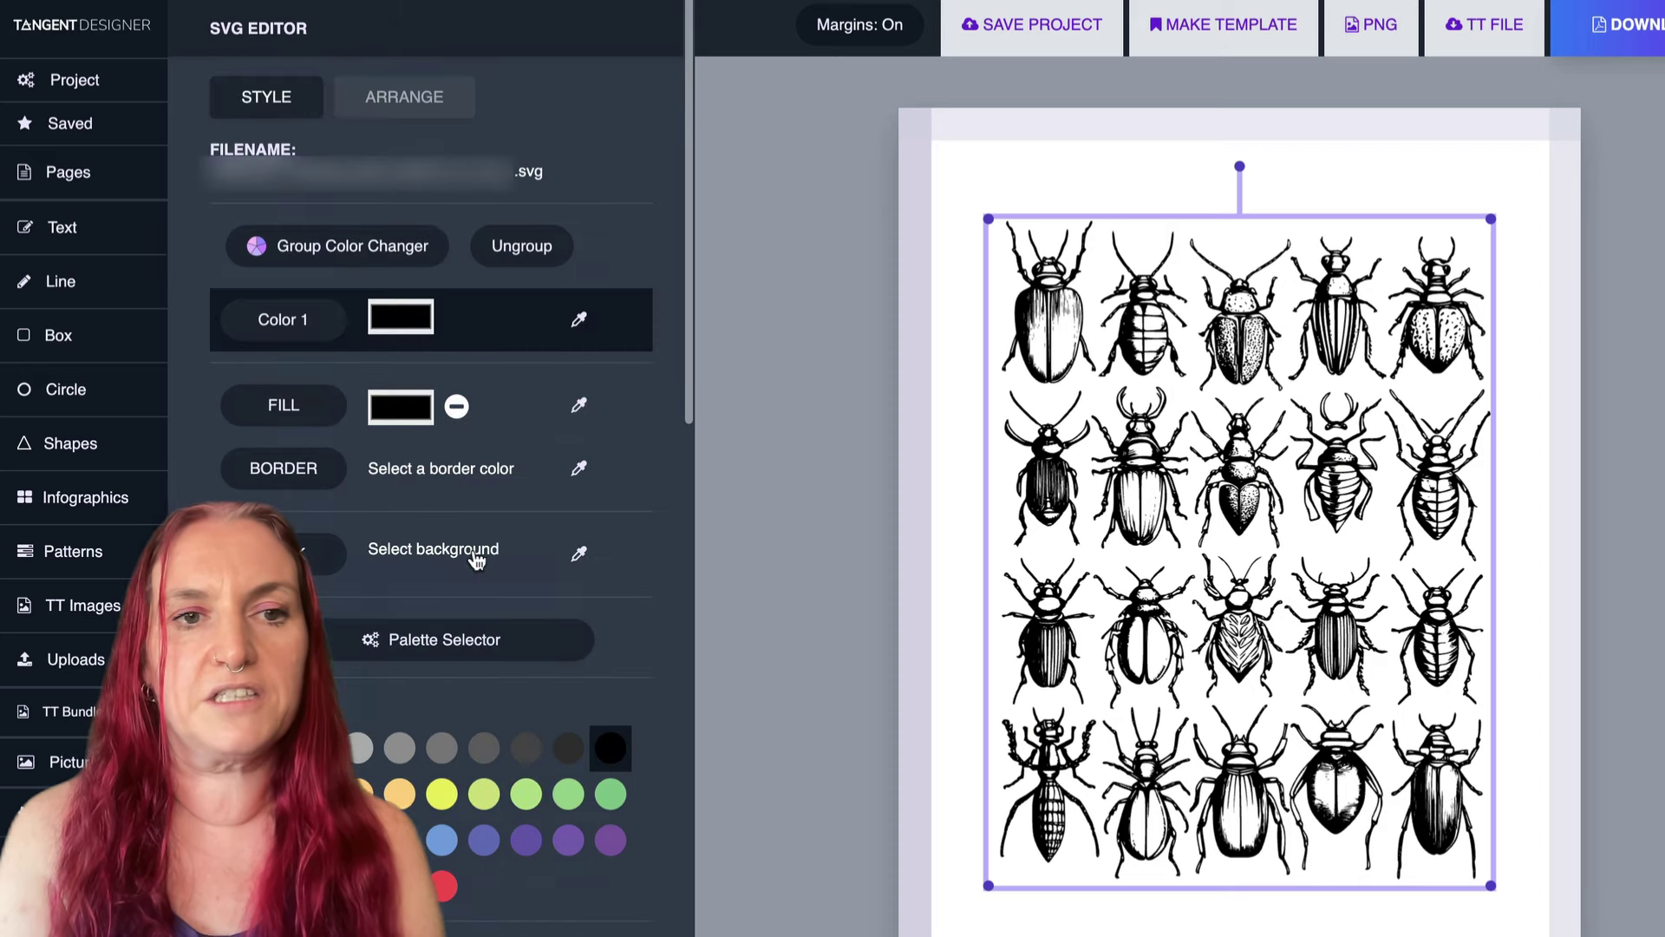
pyautogui.click(523, 247)
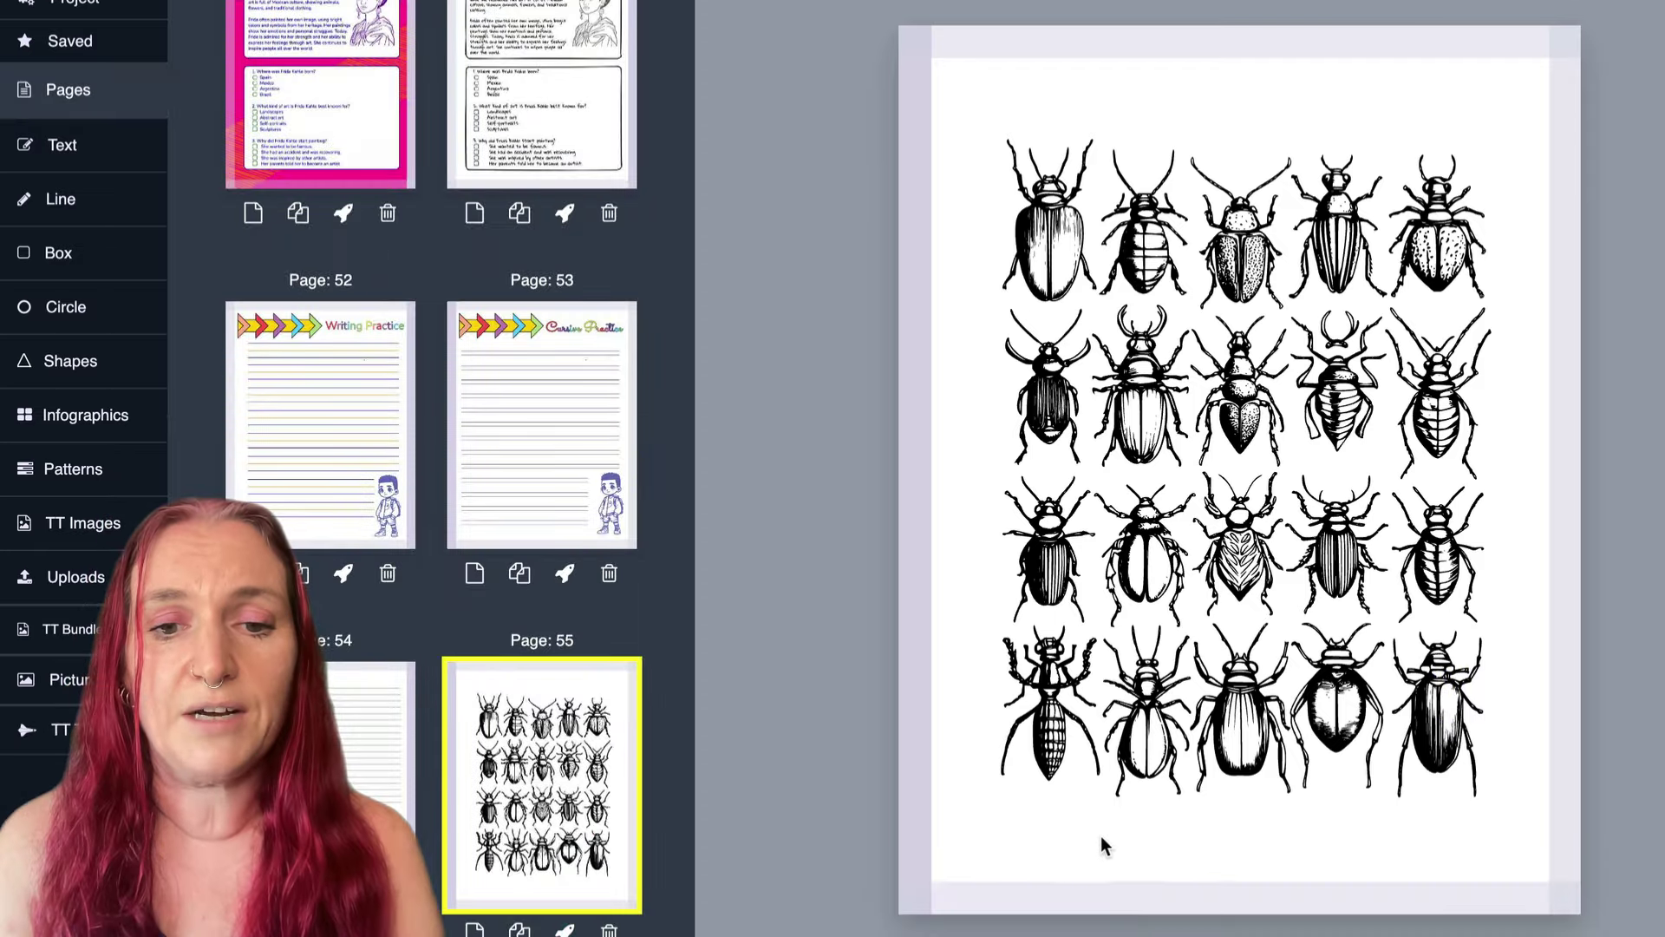
# Select all pieces of the first beetle in the last row and move it down to the page's lower-left corner.
pyautogui.moveTo(1101, 835); pyautogui.dragTo(952, 633)
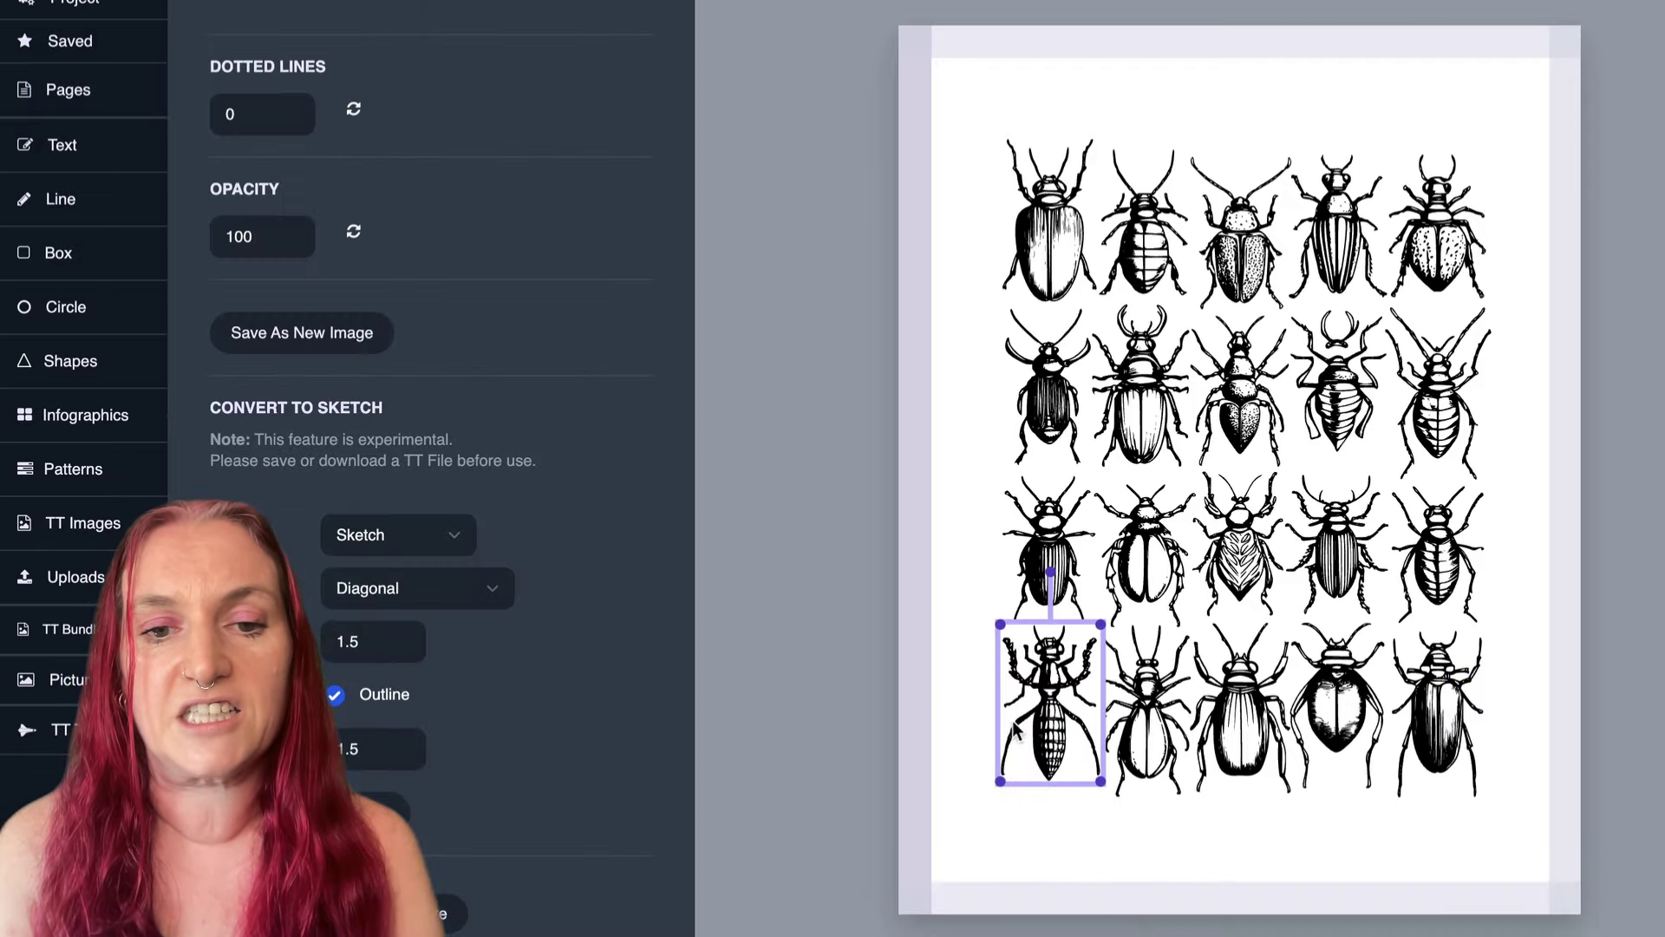
pyautogui.moveTo(1050, 707); pyautogui.dragTo(991, 775)
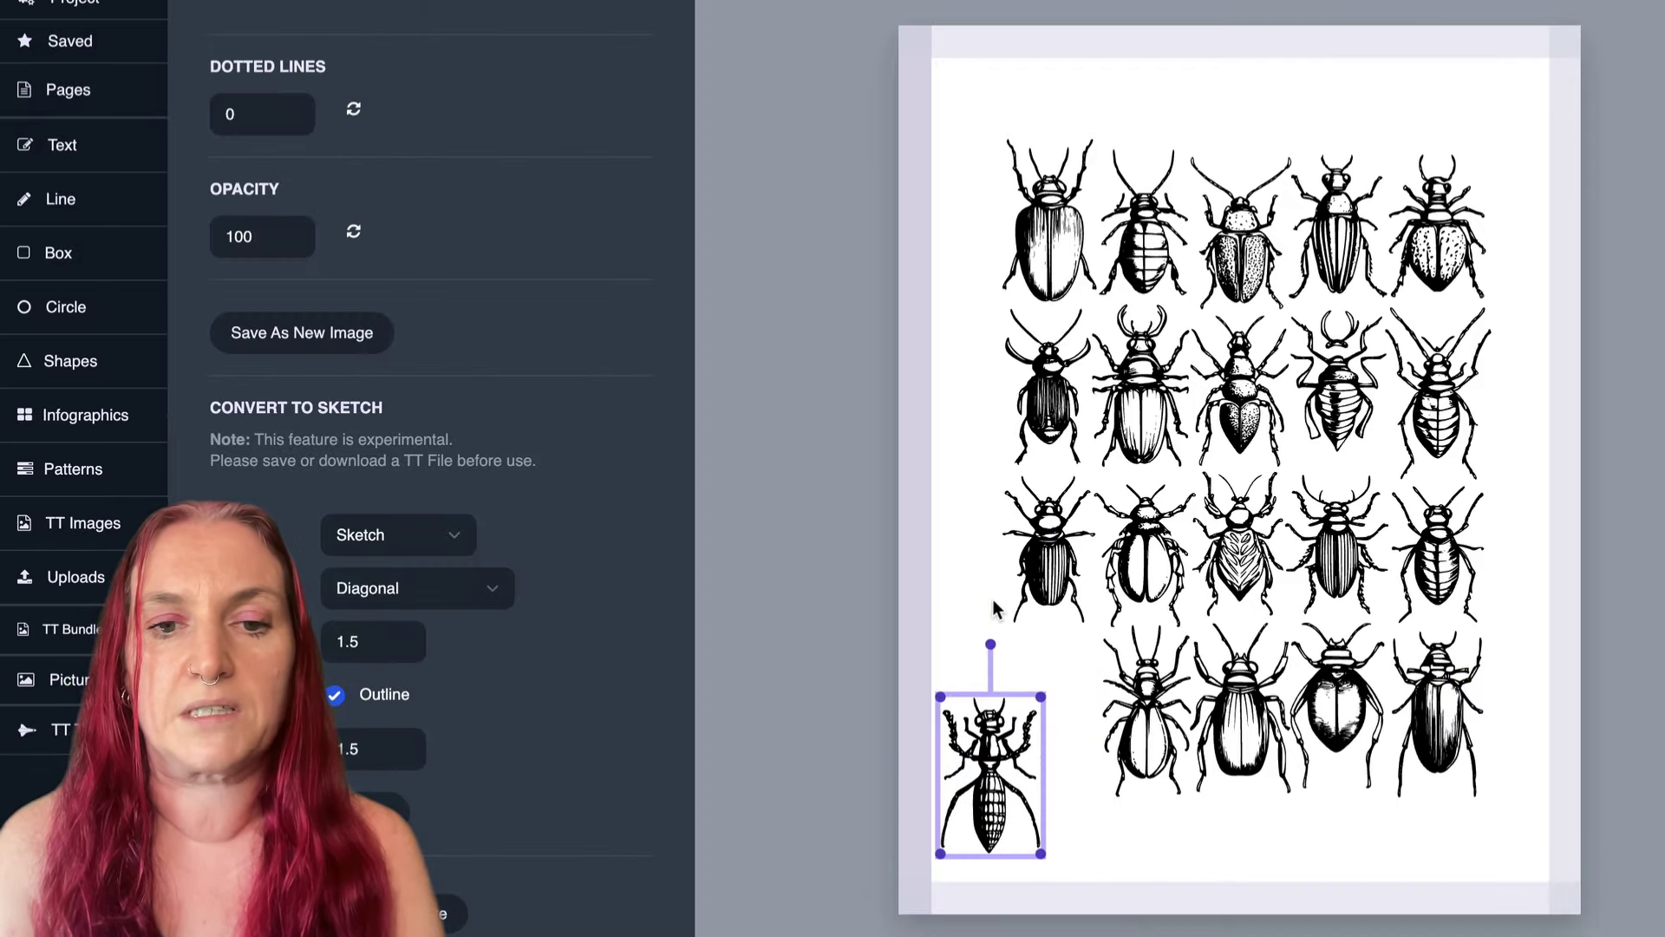
pyautogui.click(961, 636)
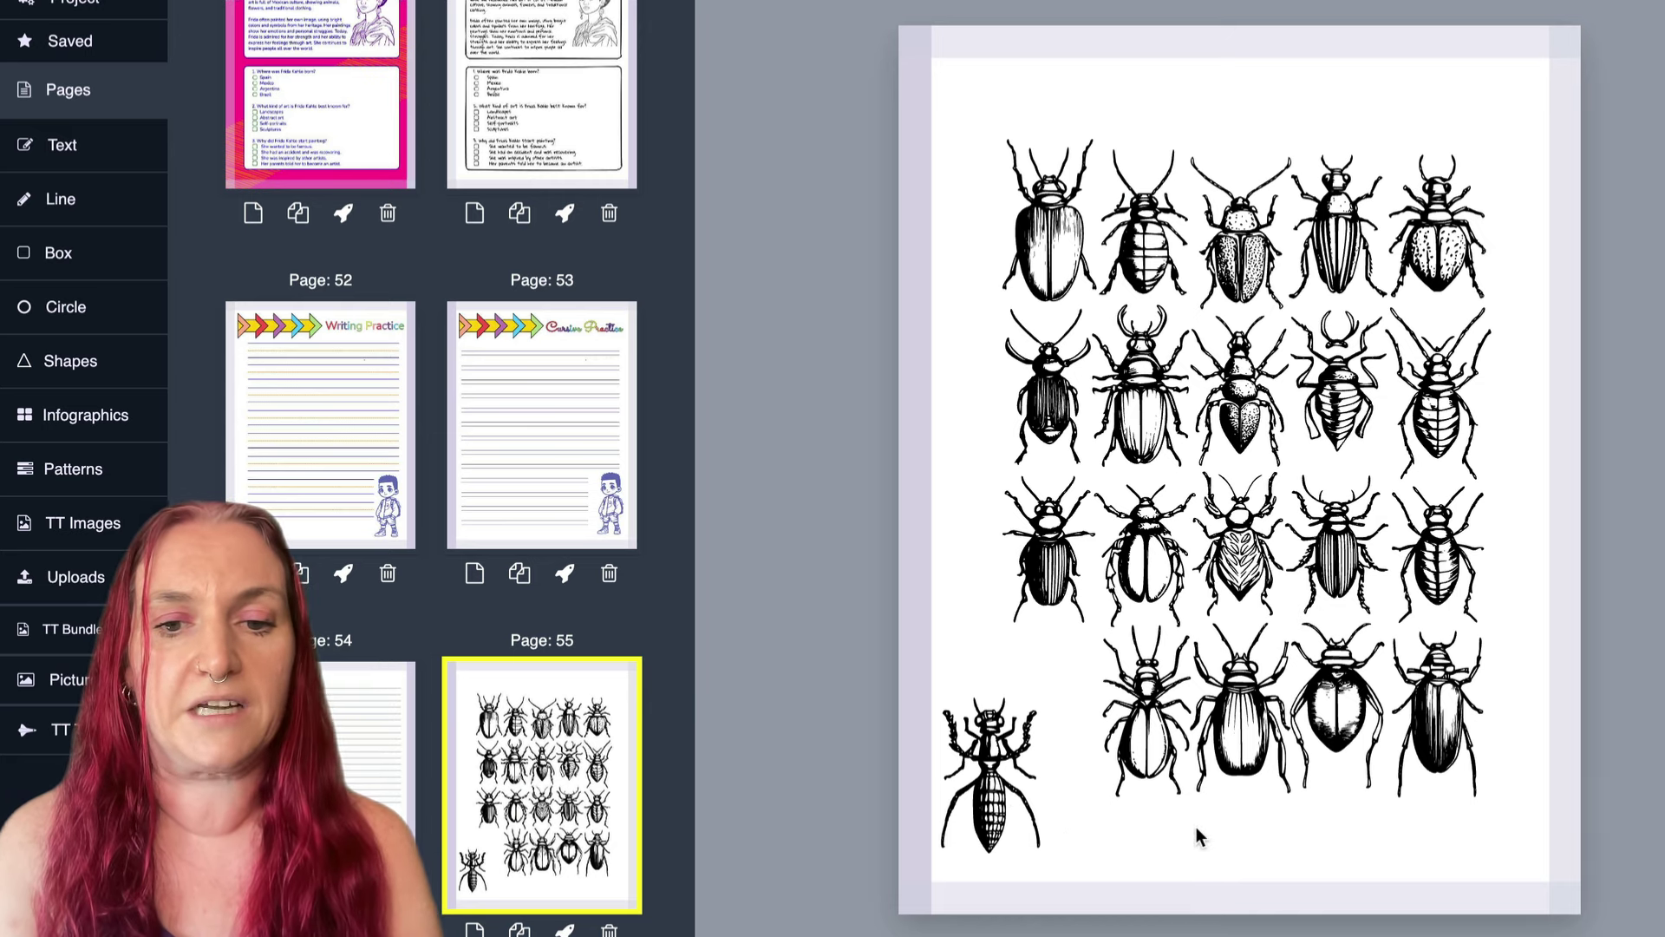
# Select all pieces of the last beetle in the last row, move it to the page's lower-right corner and group them.
pyautogui.moveTo(1519, 843); pyautogui.dragTo(1387, 631)
pyautogui.moveTo(1441, 709); pyautogui.dragTo(1483, 768)
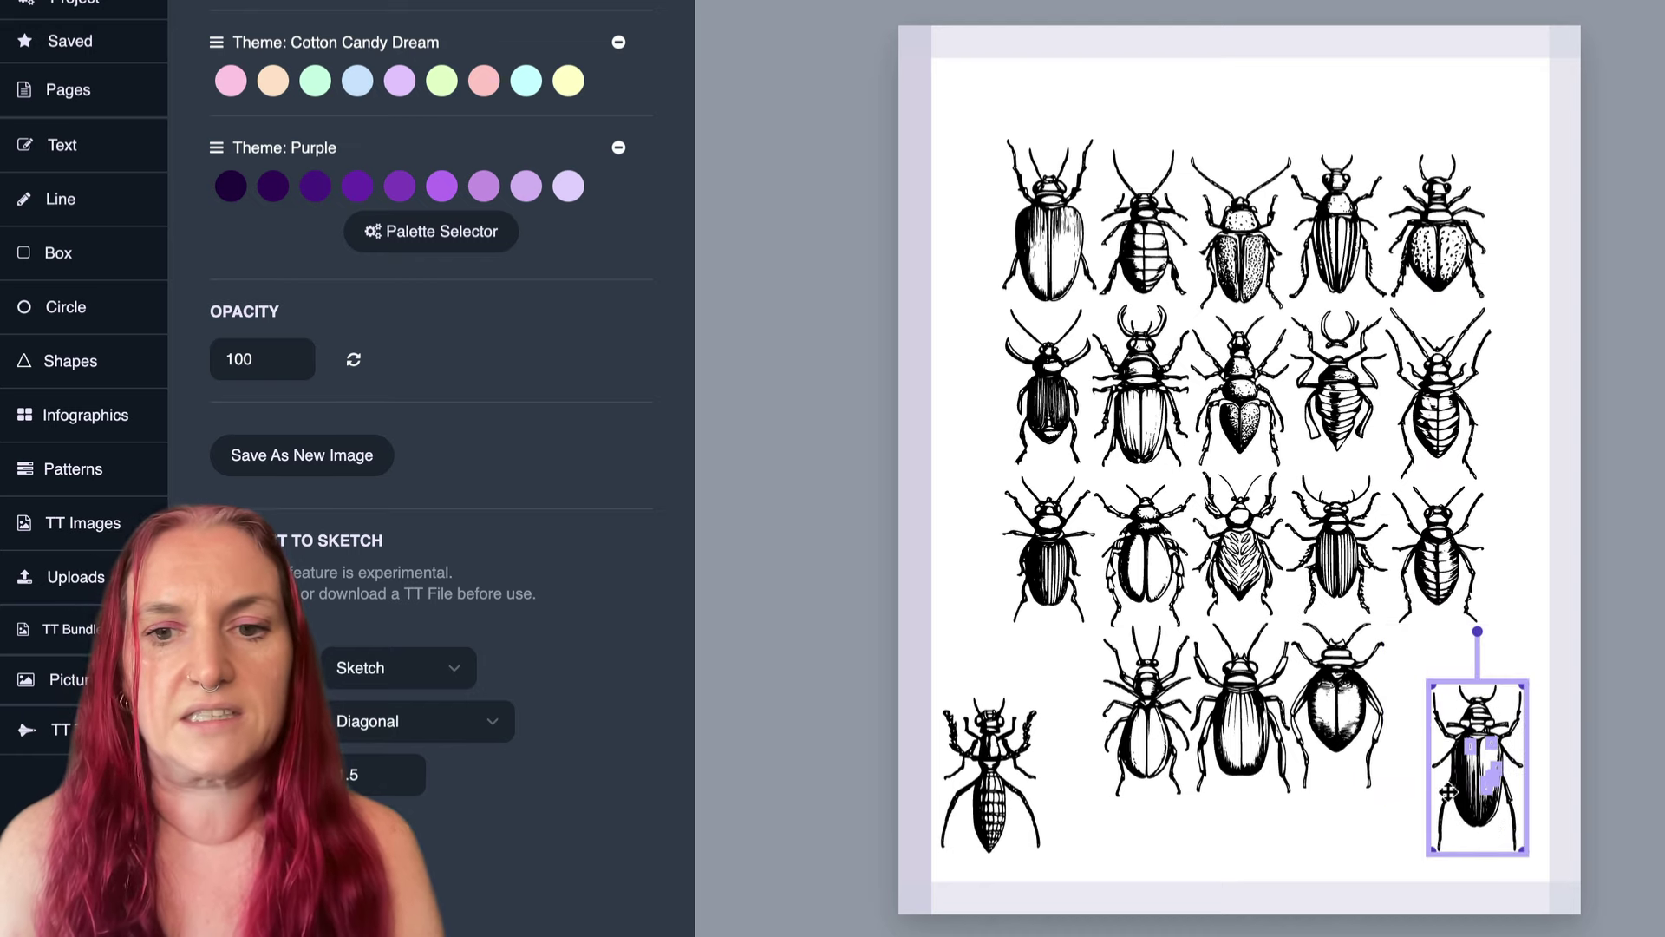
pyautogui.scroll(8, 503, 525)
pyautogui.scroll(5, 502, 525)
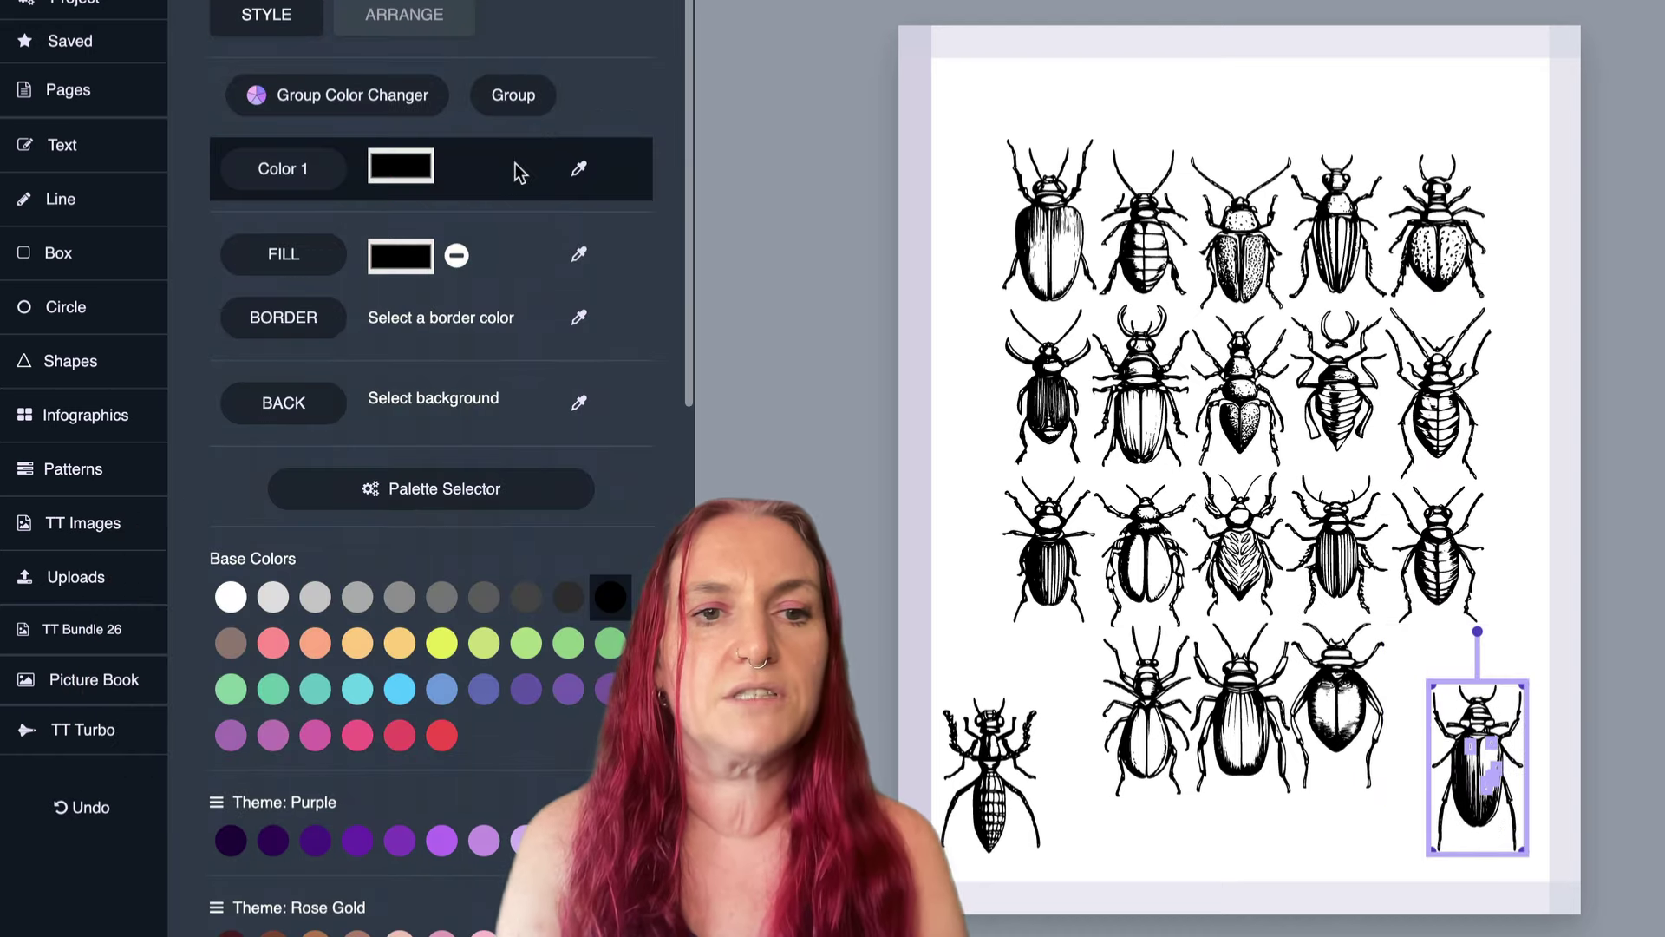
pyautogui.click(525, 96)
pyautogui.click(1441, 766)
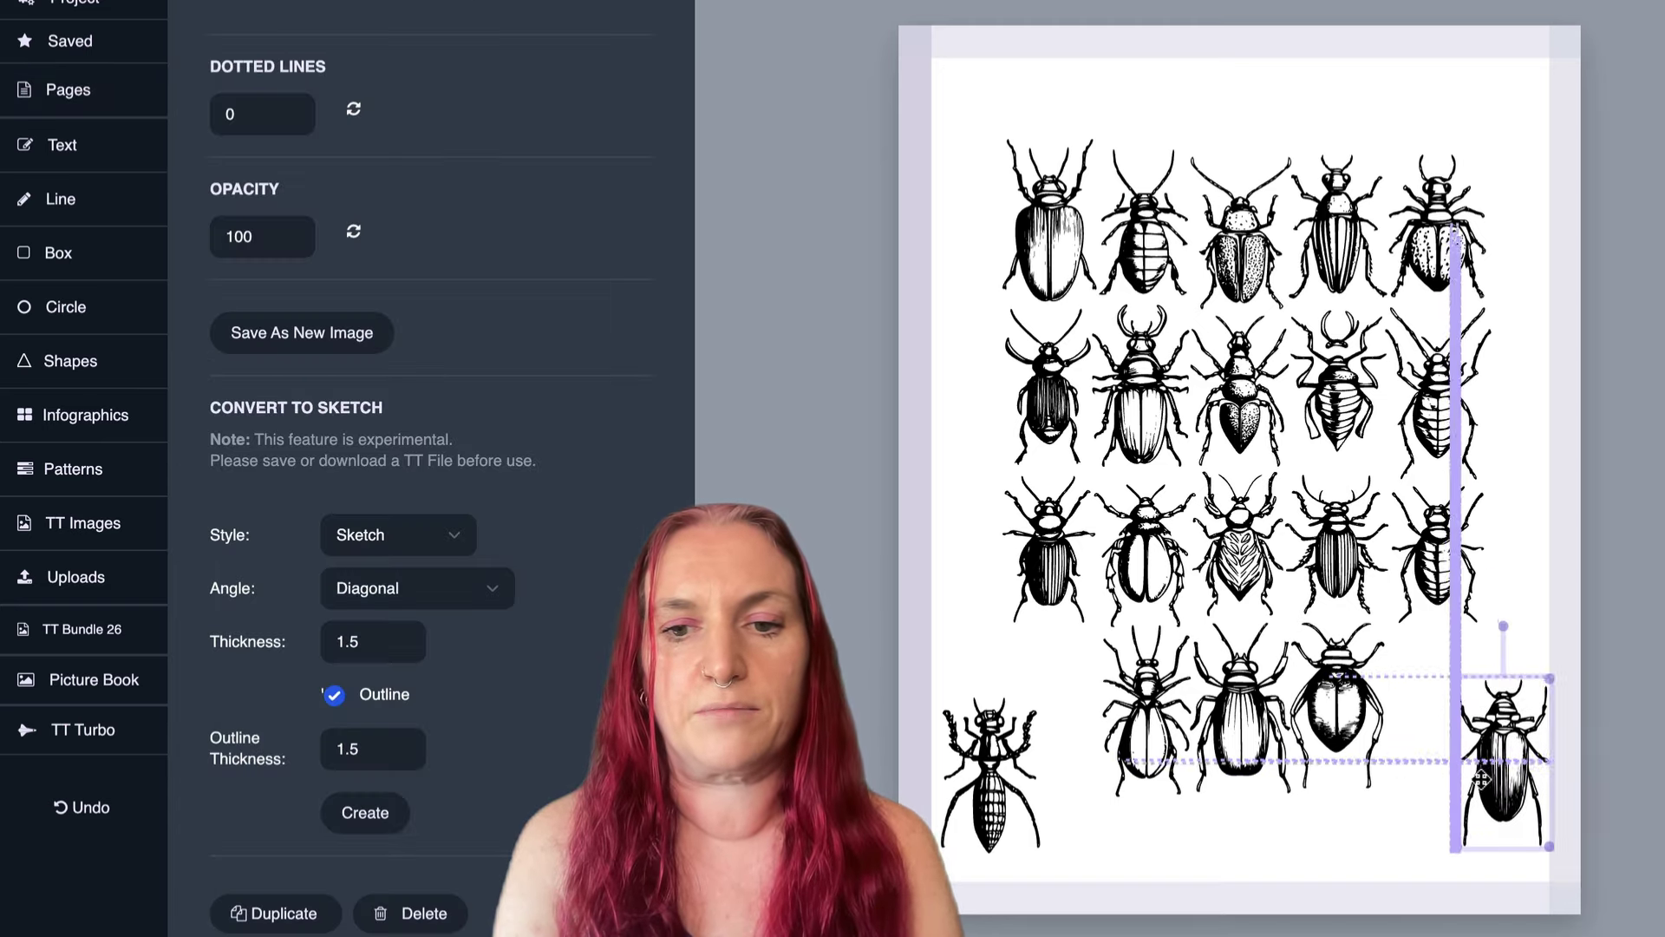
# Fill the grouped lower-right beetle with the bright pink base color.
pyautogui.scroll(10, 451, 360)
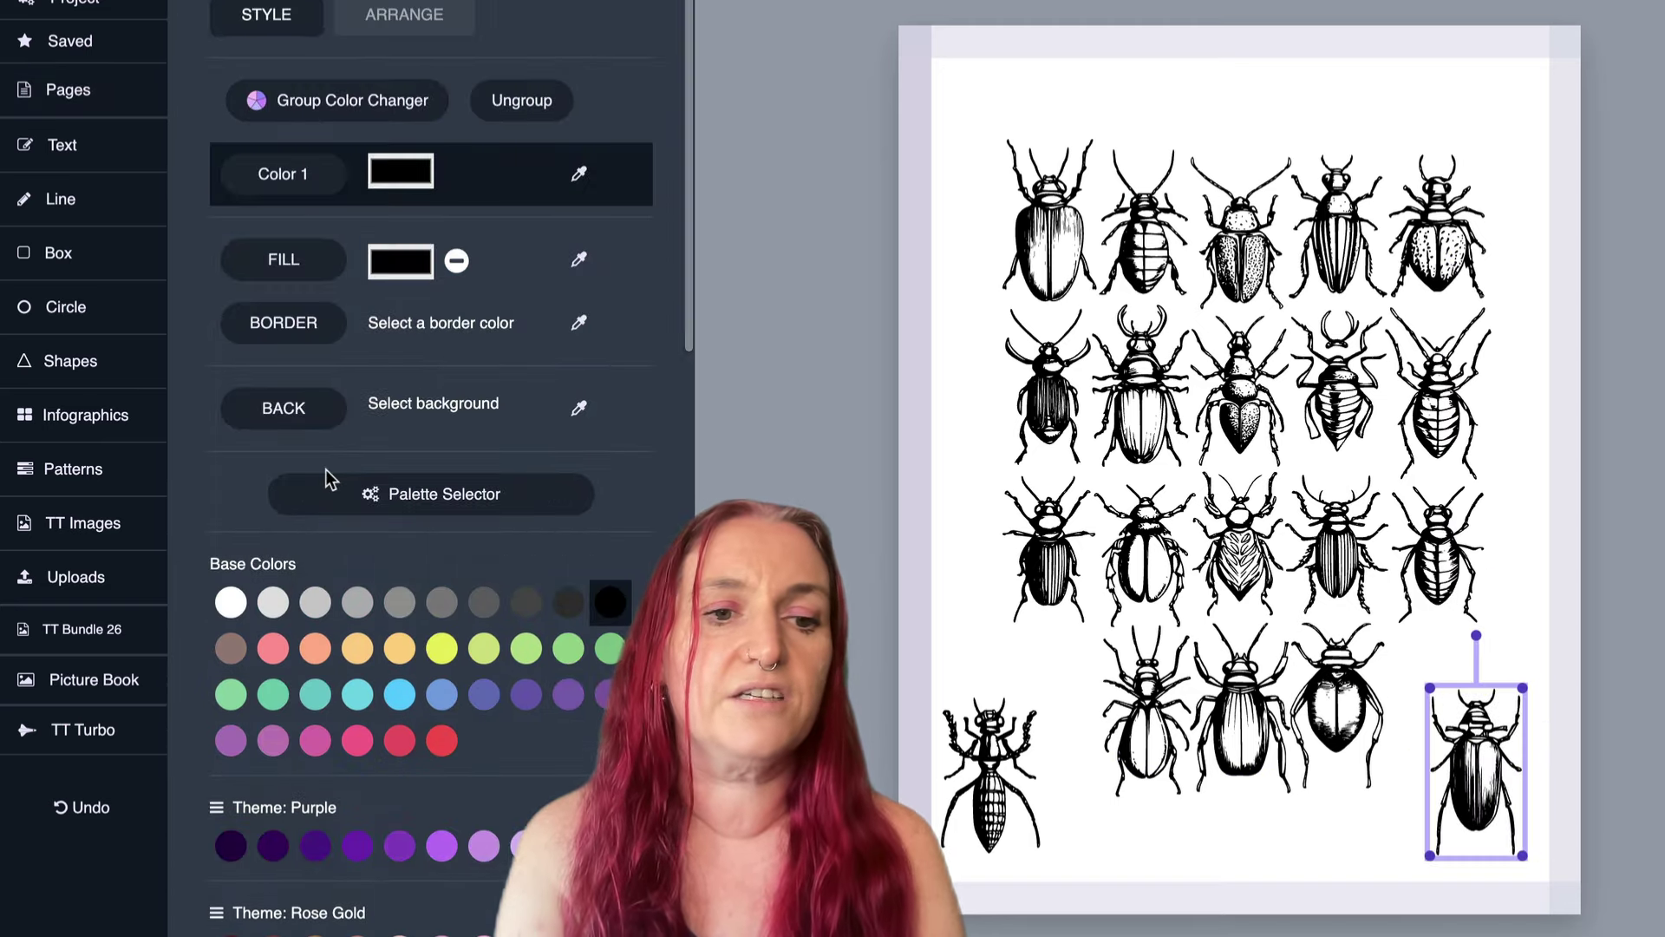
pyautogui.scroll(-5, 325, 473)
pyautogui.click(356, 525)
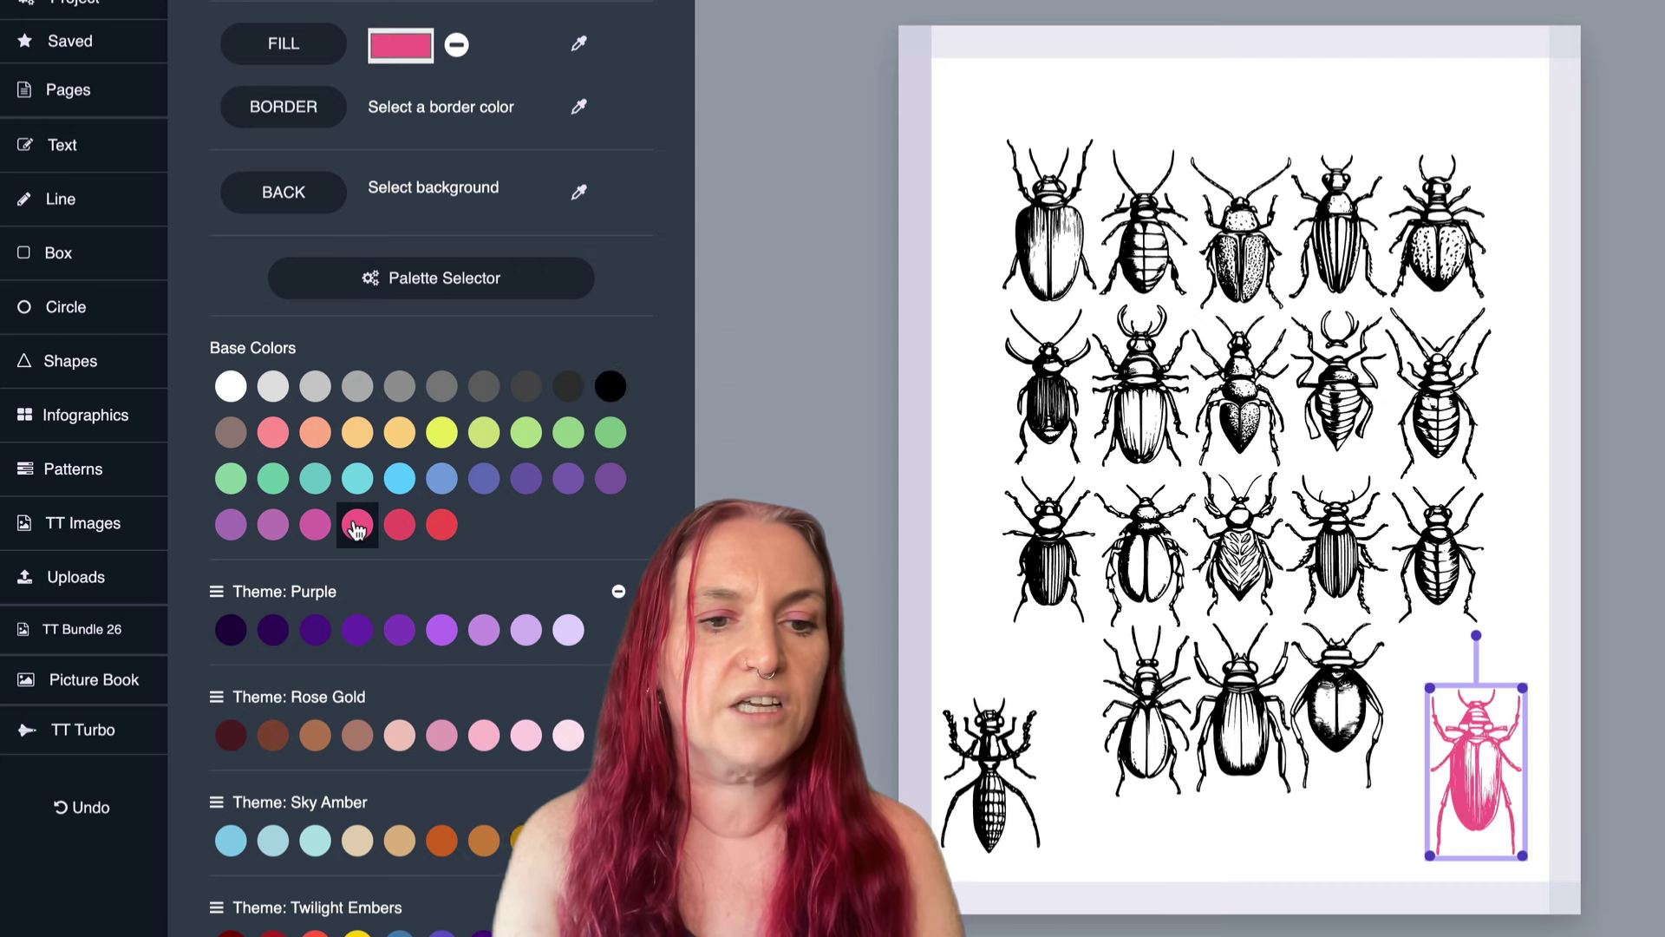
pyautogui.scroll(-5, 356, 526)
pyautogui.scroll(8, 352, 517)
# Give the pink beetle a violet border from the base colors after trying a dark Purple theme shade.
pyautogui.click(283, 319)
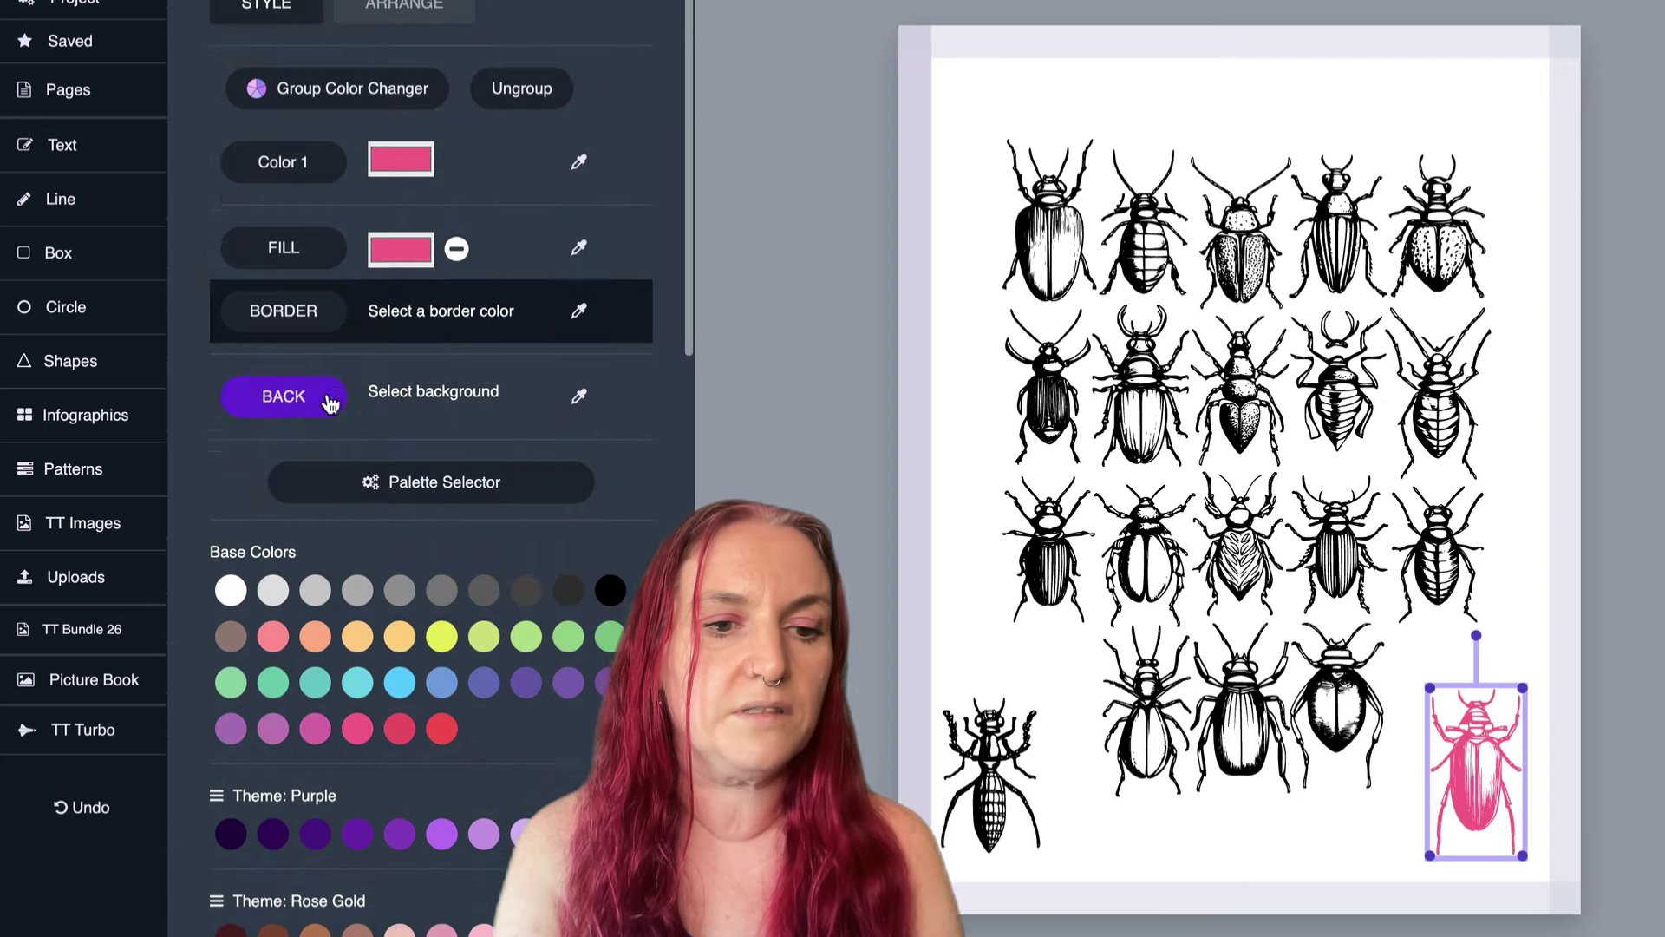
pyautogui.scroll(-2, 345, 680)
pyautogui.click(314, 653)
pyautogui.scroll(-5, 310, 366)
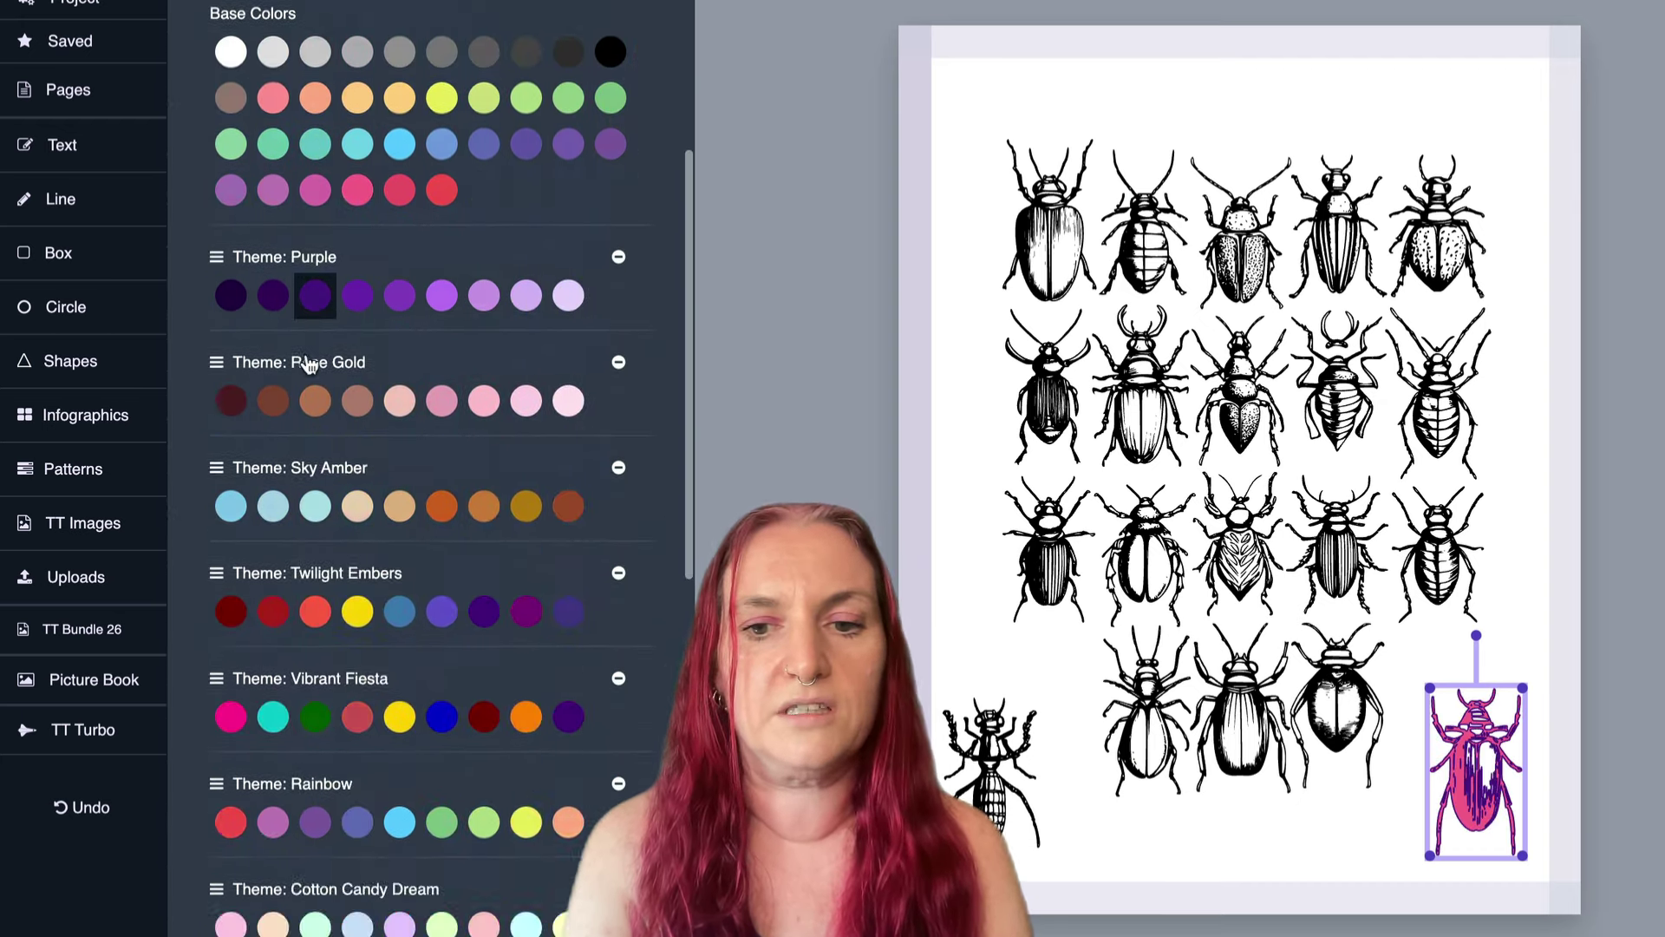
pyautogui.scroll(4, 305, 352)
pyautogui.click(527, 463)
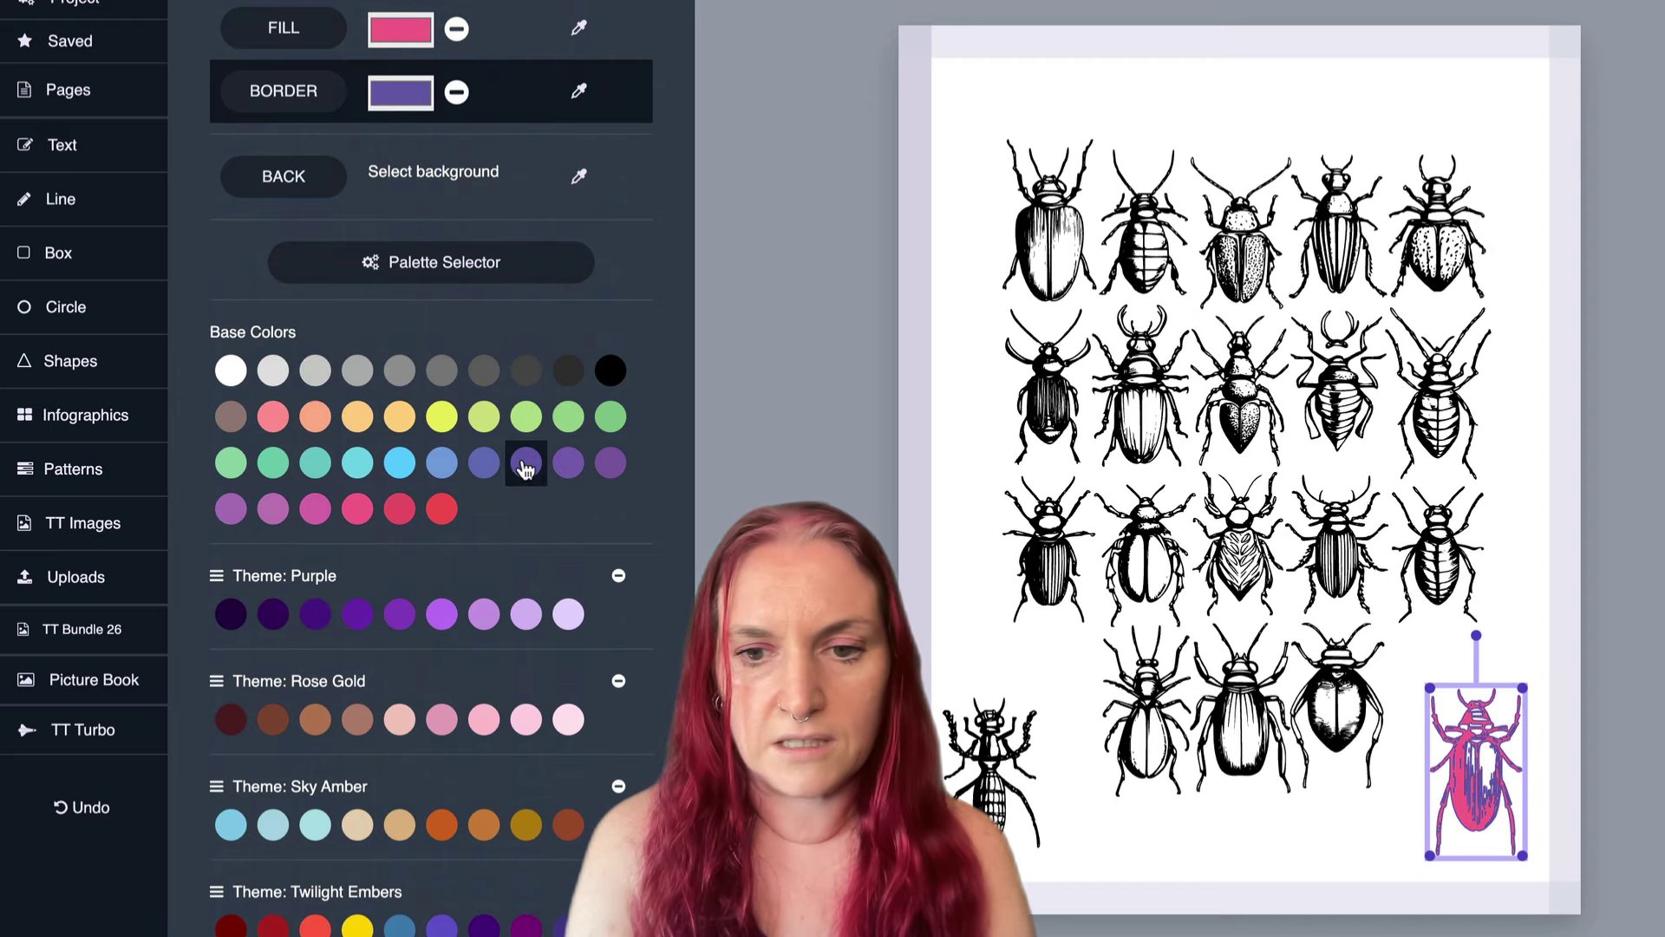
# Set the beetle's border thickness to 2 and recolor the border with the darkest shade of the Purple theme.
pyautogui.scroll(-5, 294, 264)
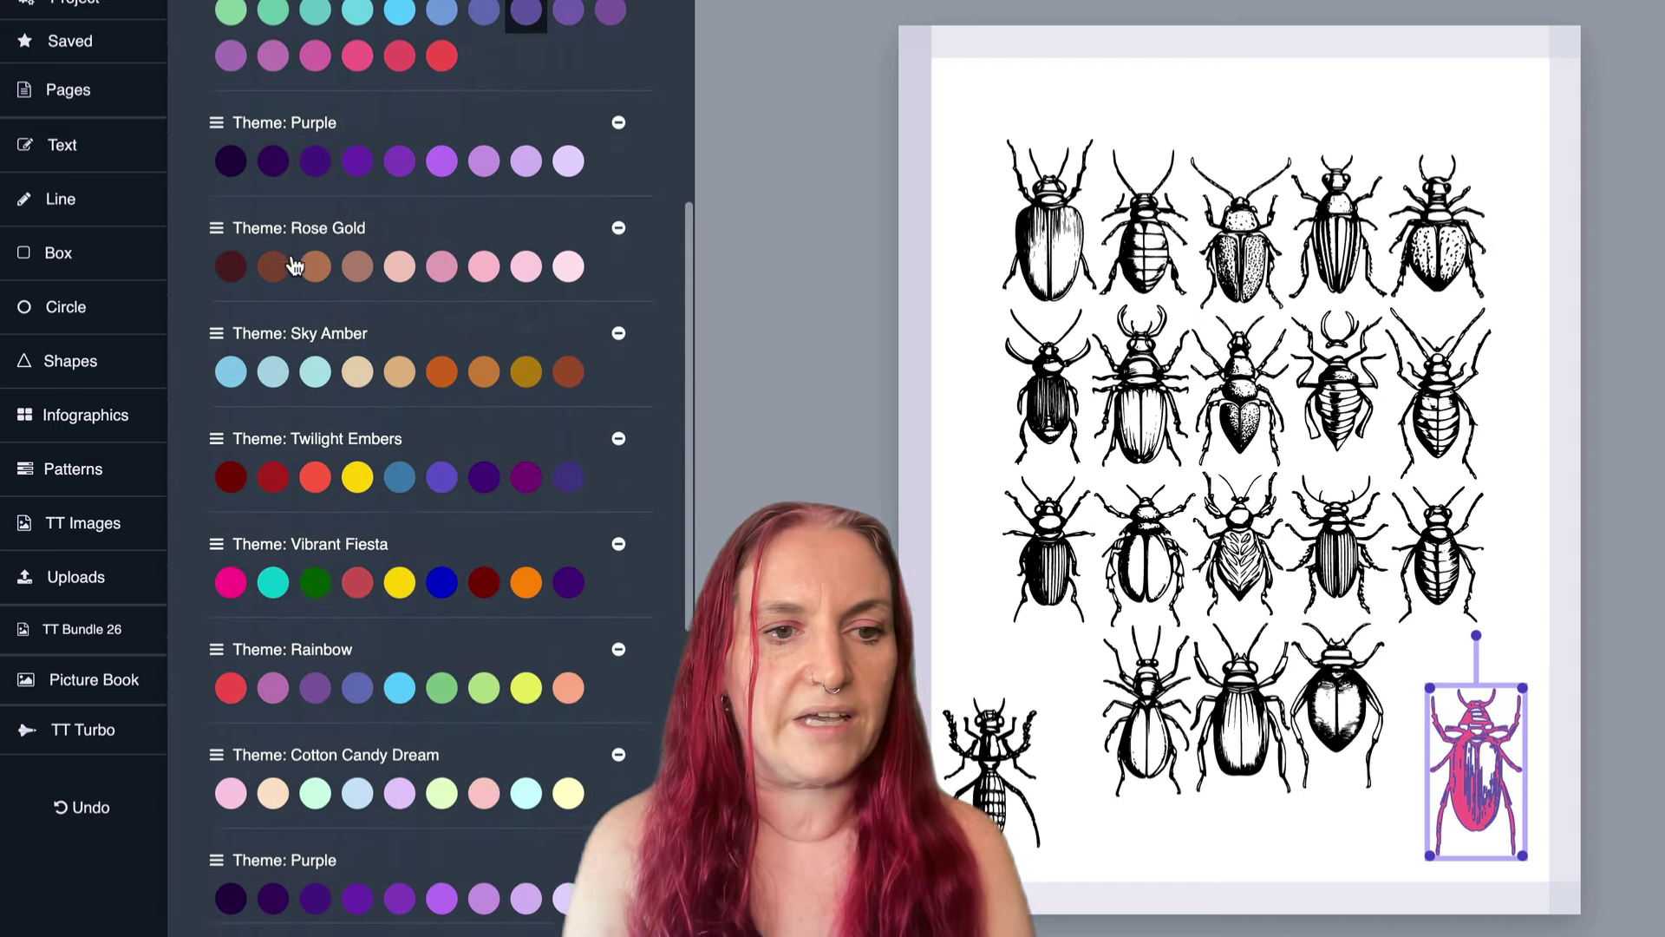
pyautogui.scroll(-6, 295, 265)
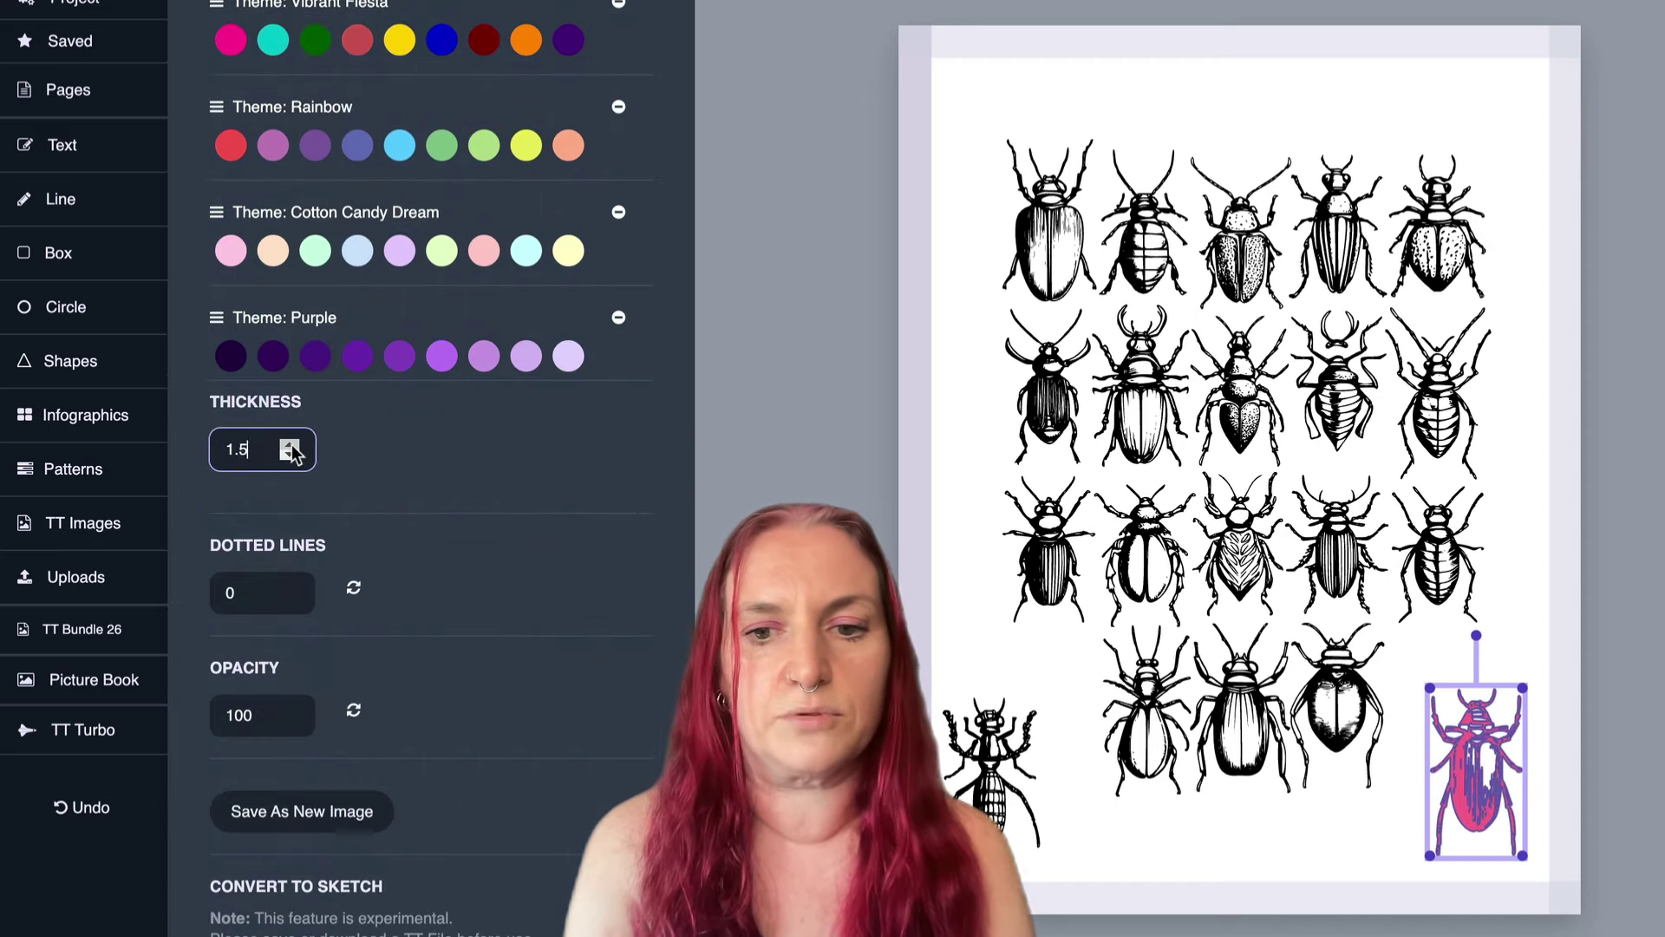
pyautogui.click(290, 444)
pyautogui.click(231, 356)
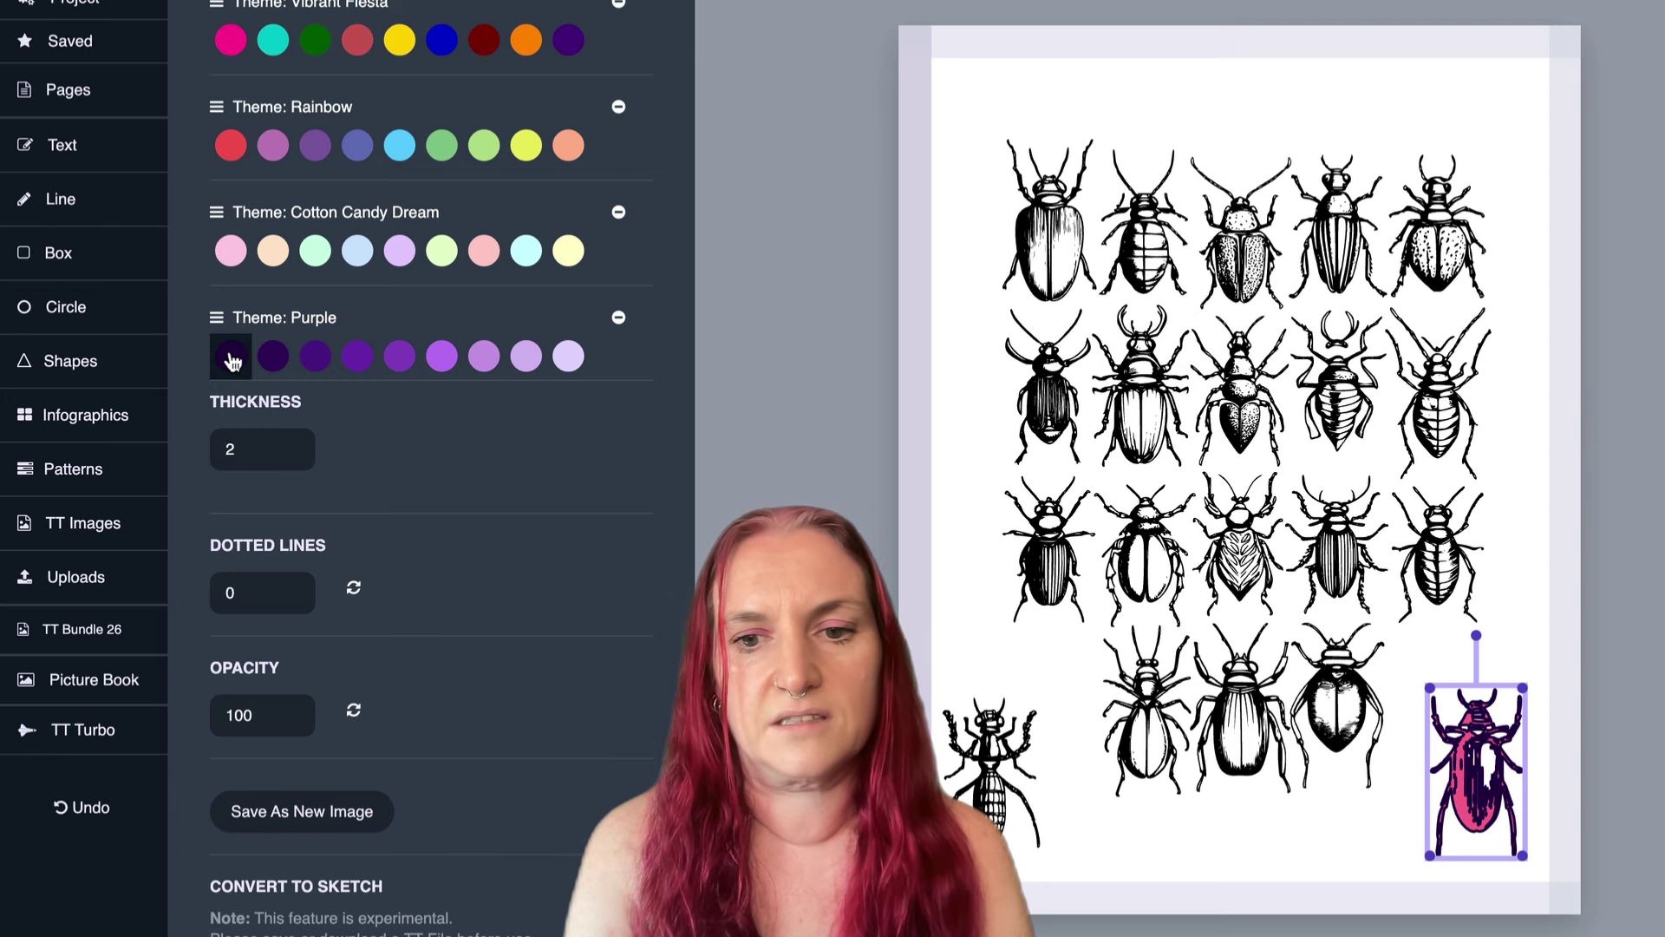
# Reduce the thickness of the beetle's border and deselect the beetle.
pyautogui.click(289, 456)
pyautogui.click(289, 456)
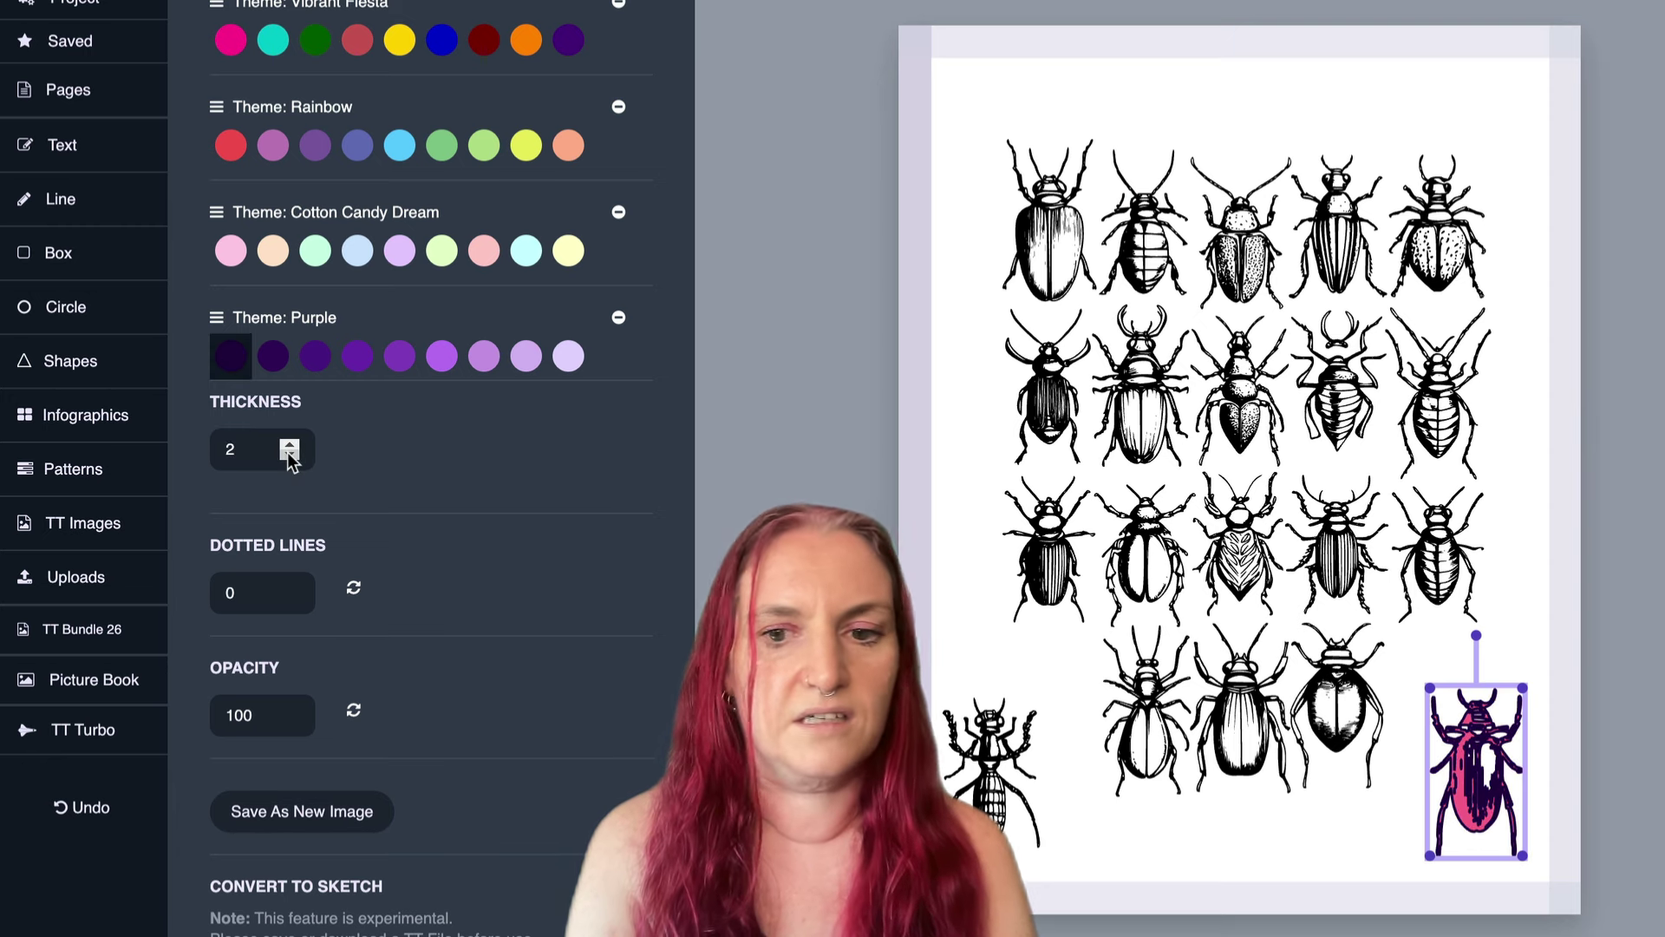
pyautogui.click(289, 456)
pyautogui.click(968, 597)
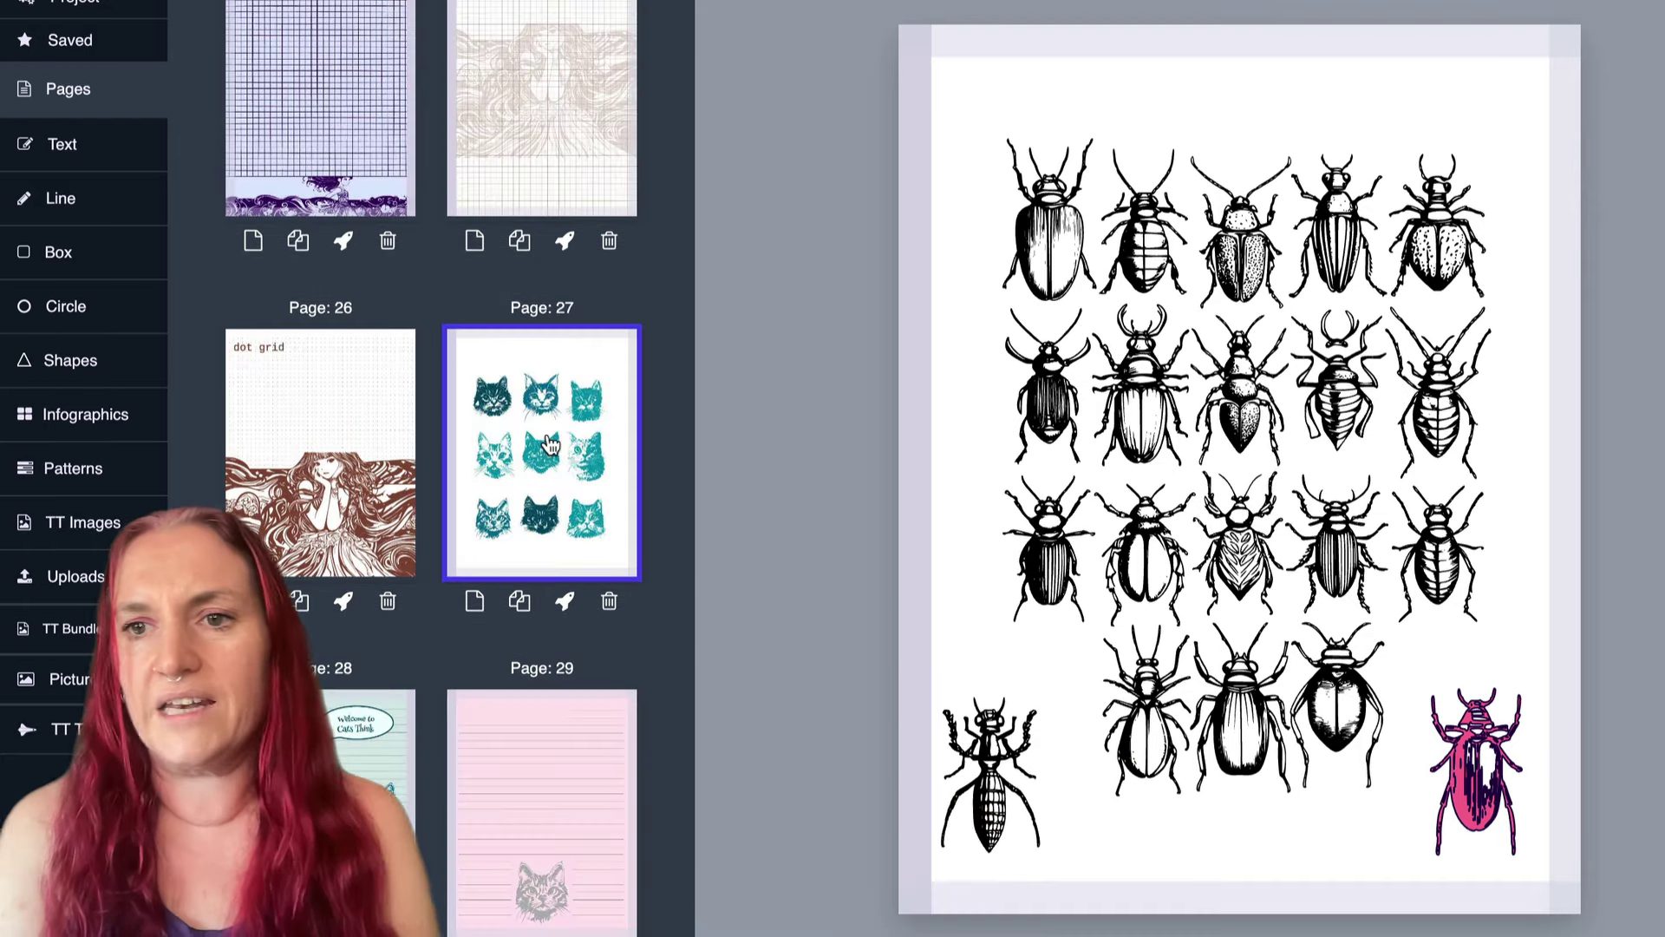
# Open page 27 and move the first and third cat heads of the top row up toward the page's upper corners.
pyautogui.click(549, 441)
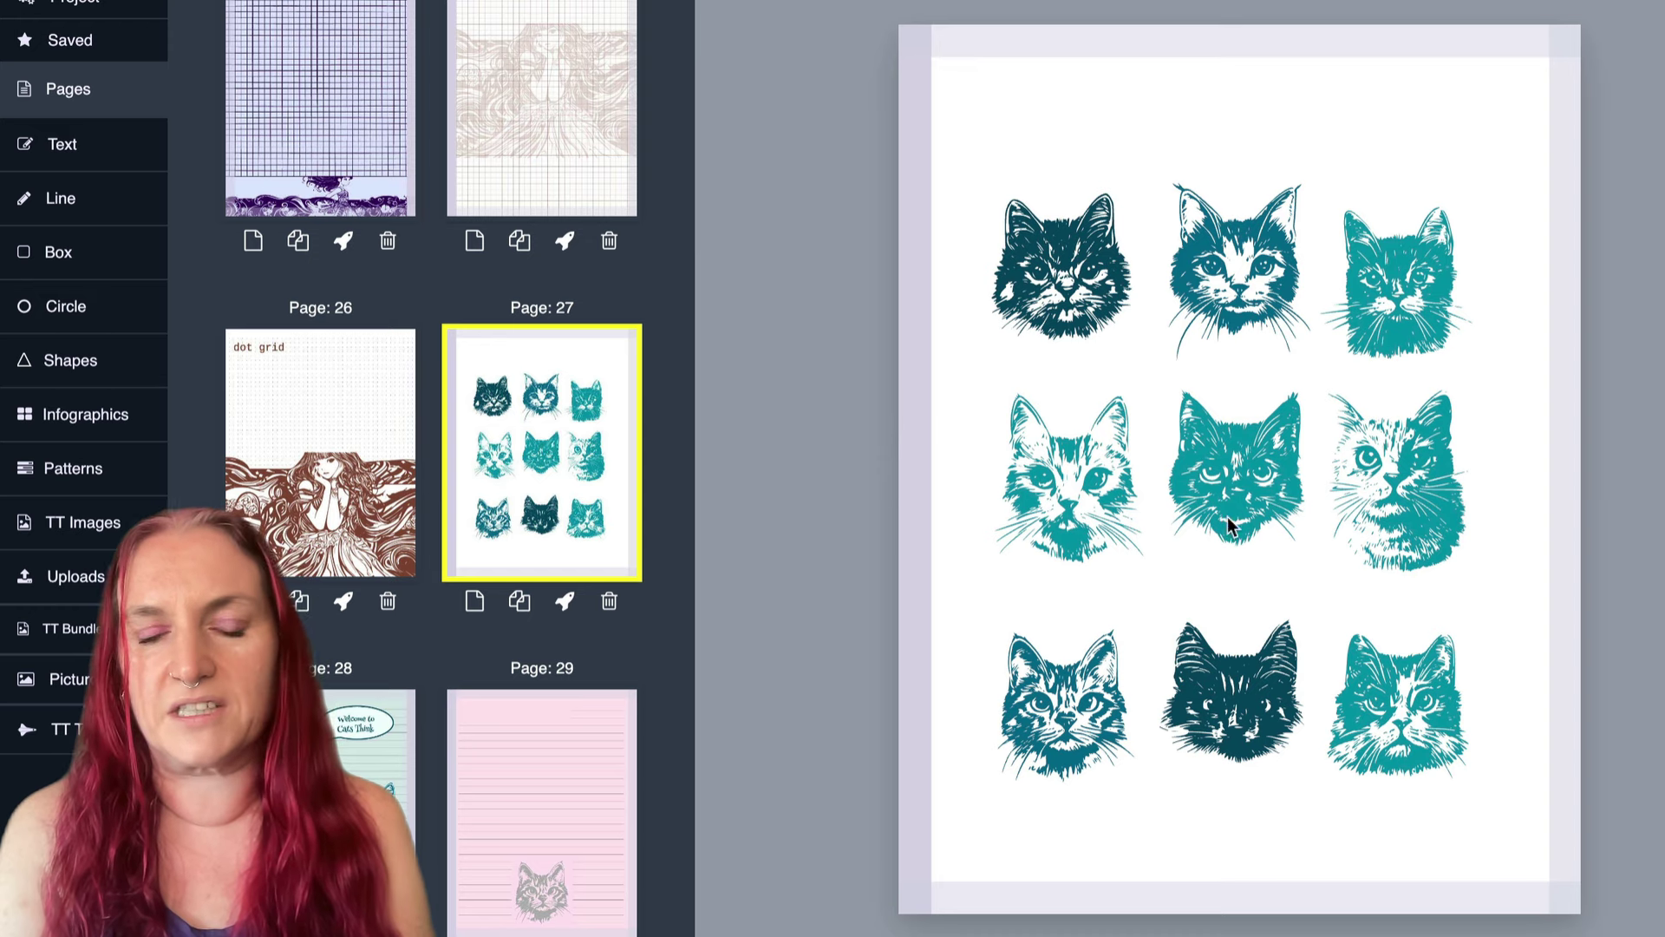
pyautogui.click(1069, 214)
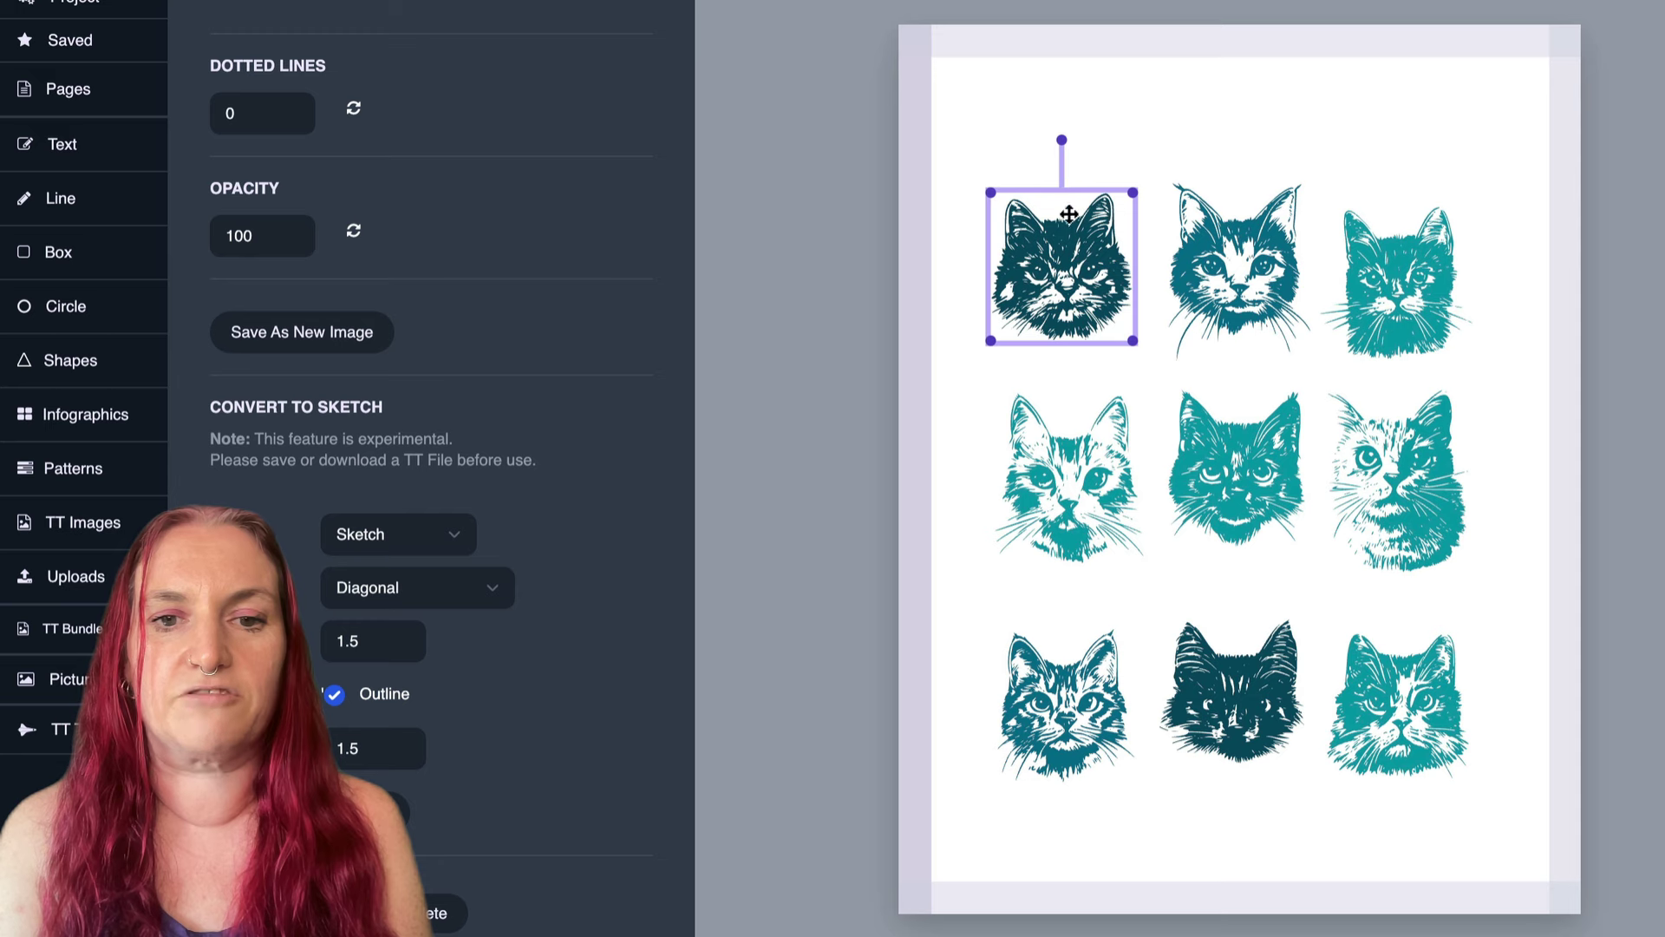
pyautogui.moveTo(1058, 260); pyautogui.dragTo(1037, 165)
pyautogui.moveTo(1390, 271); pyautogui.dragTo(1415, 146)
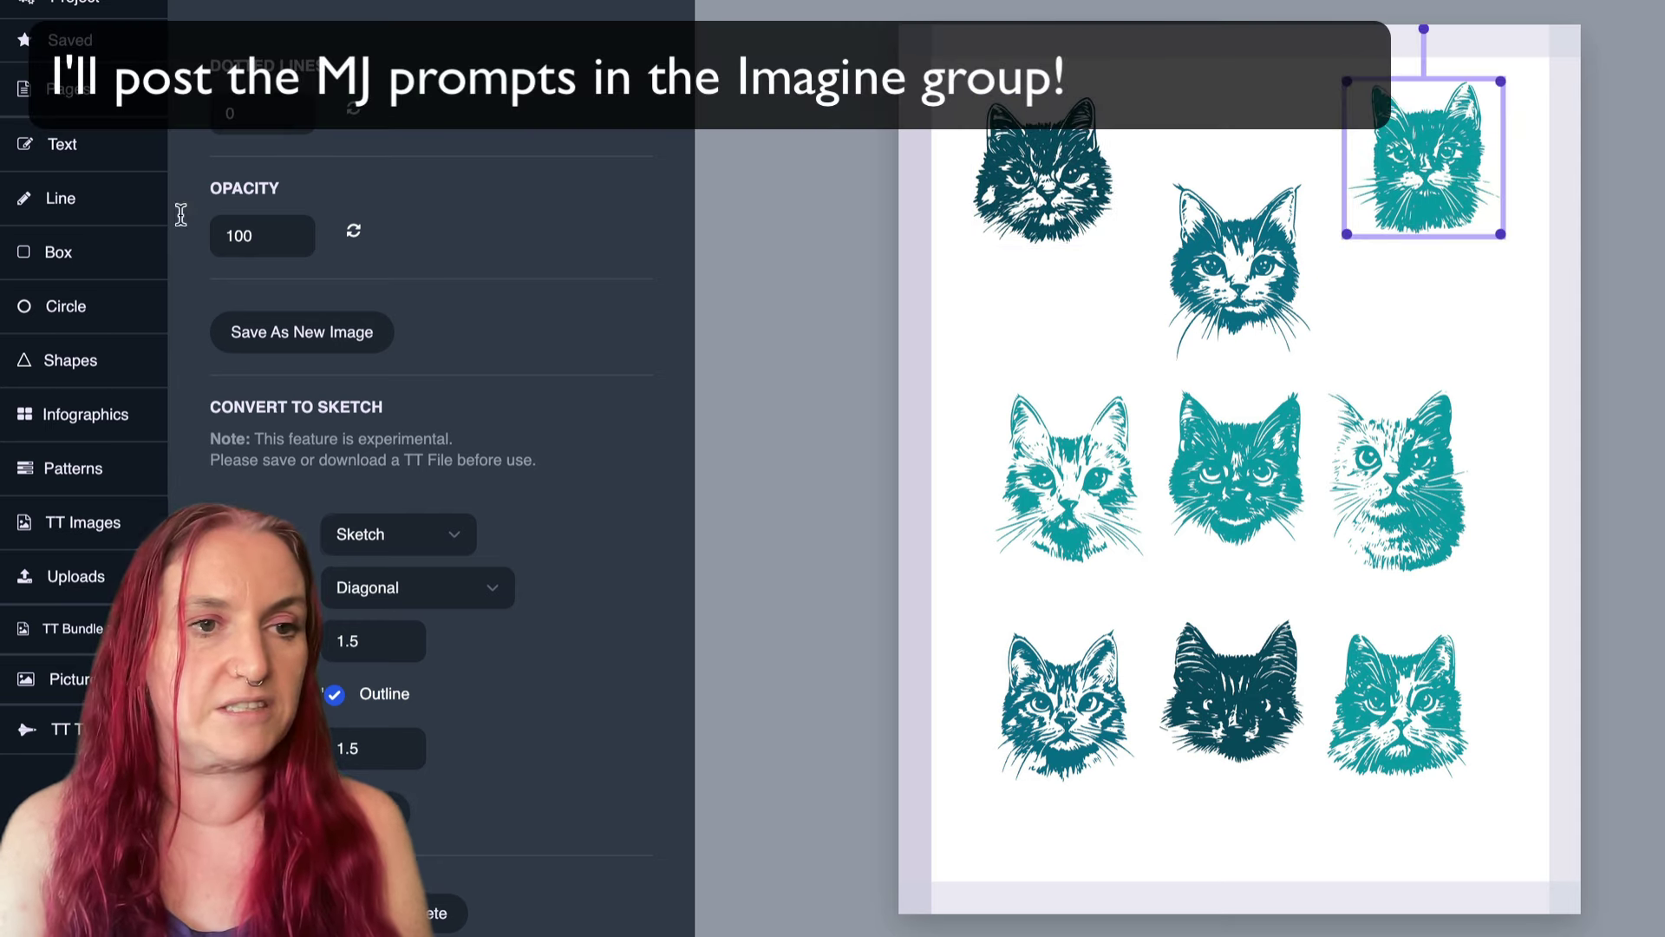
# Return to the page overview and add a new blank page at the end of the project.
pyautogui.click(86, 123)
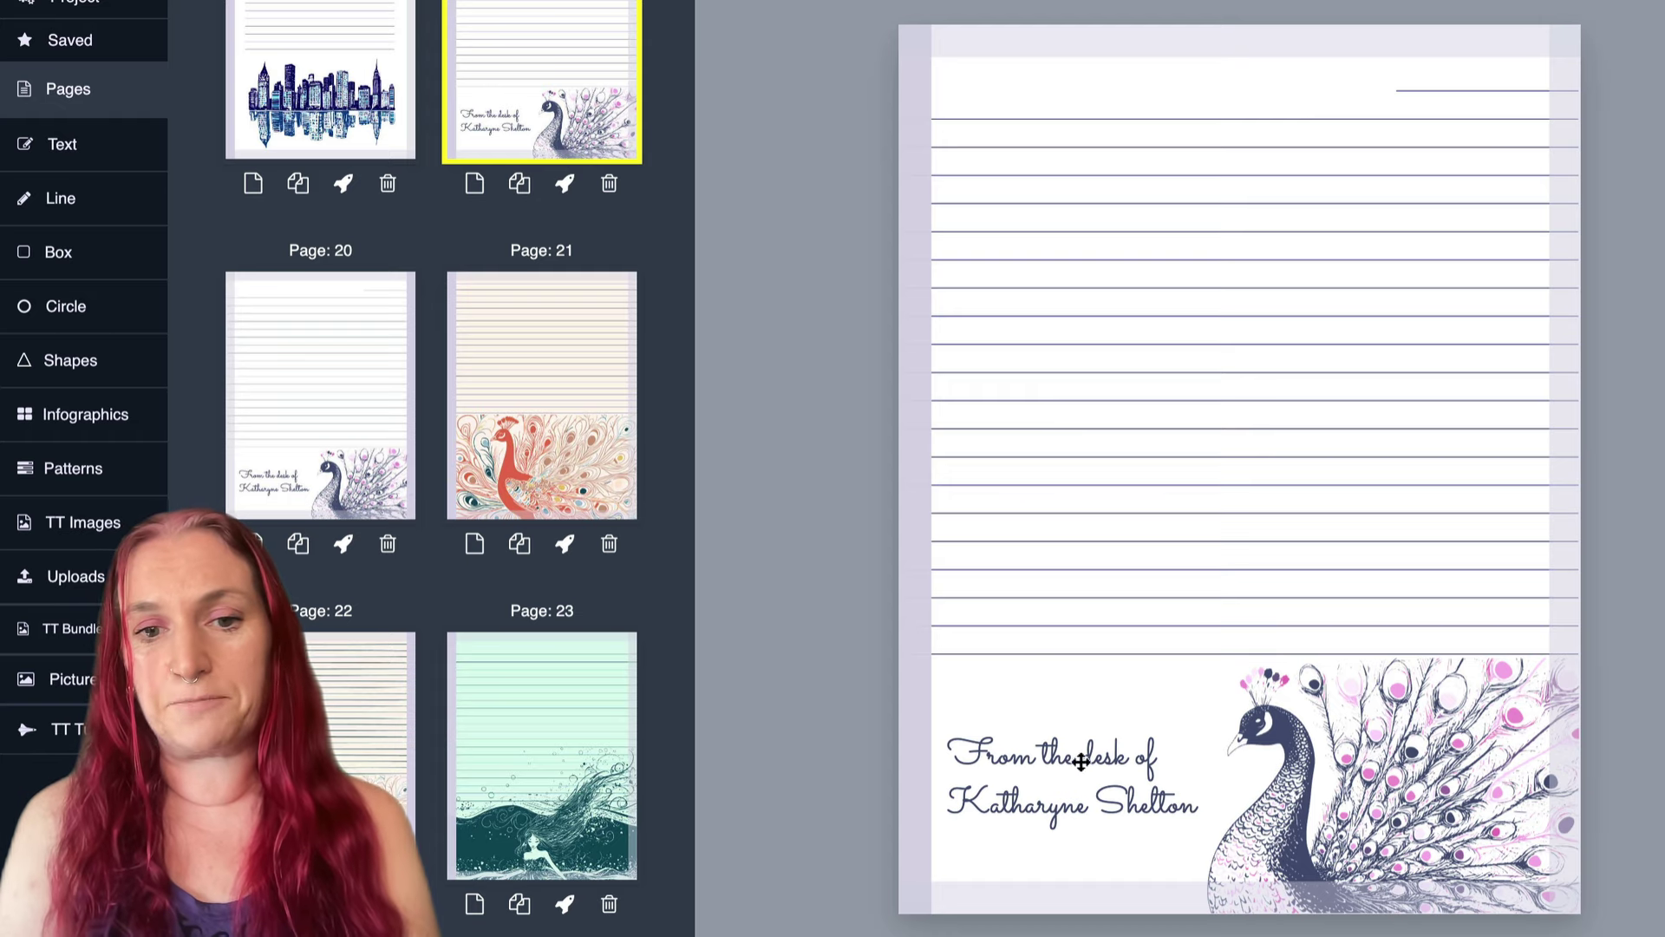
pyautogui.scroll(-20, 439, 369)
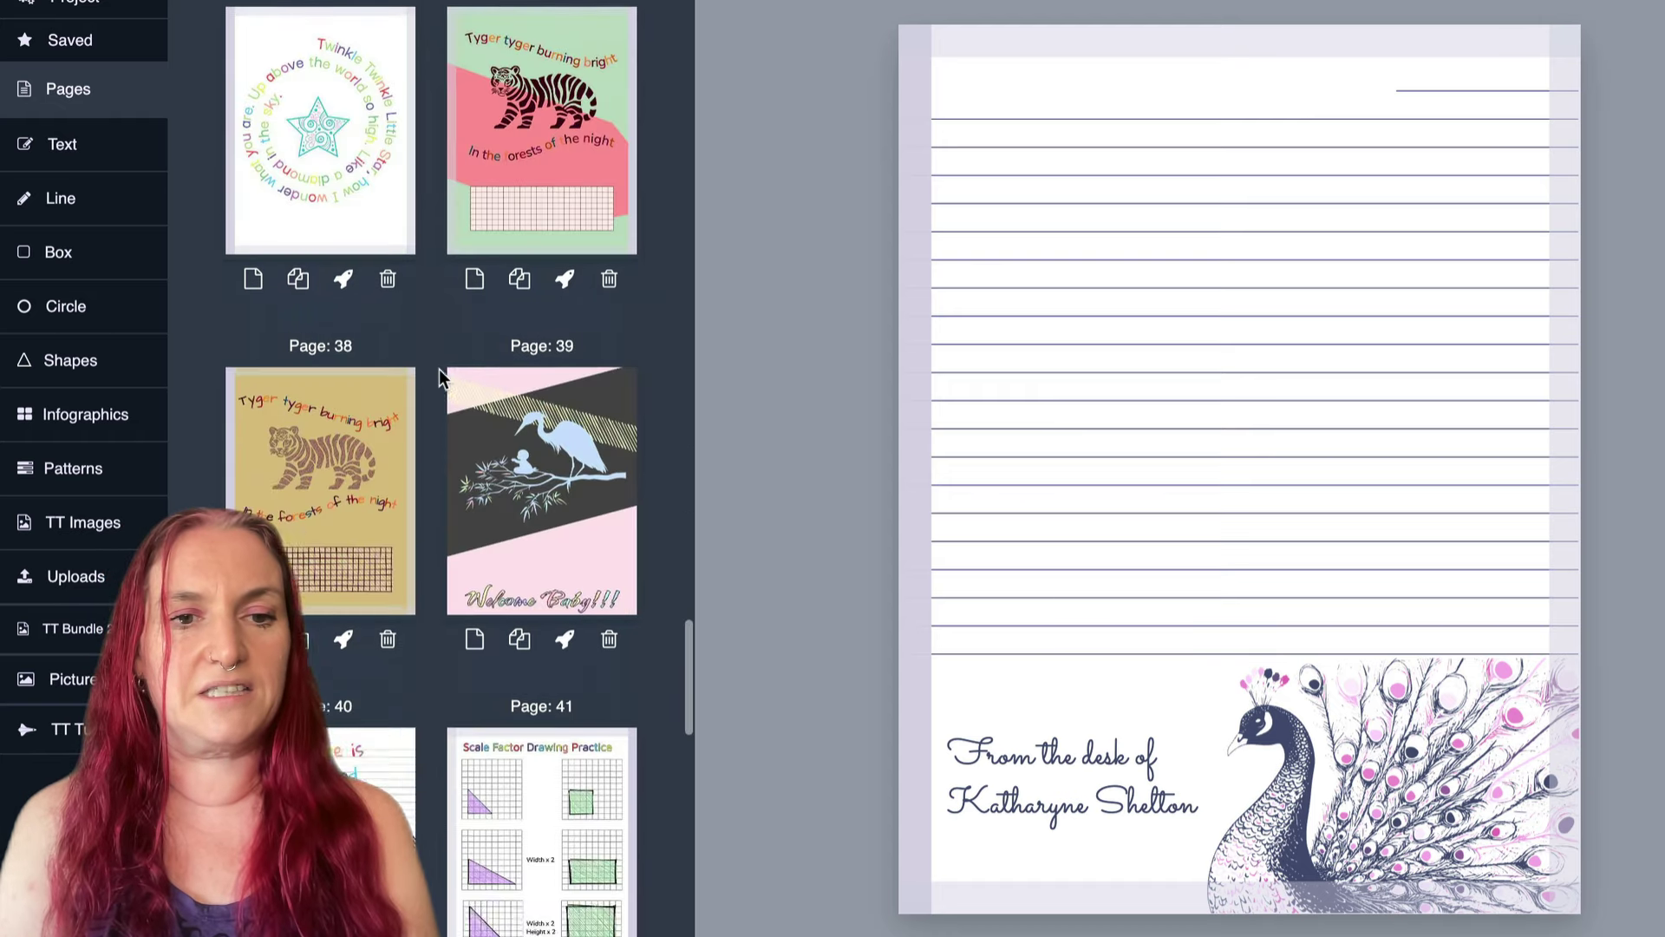
pyautogui.click(519, 913)
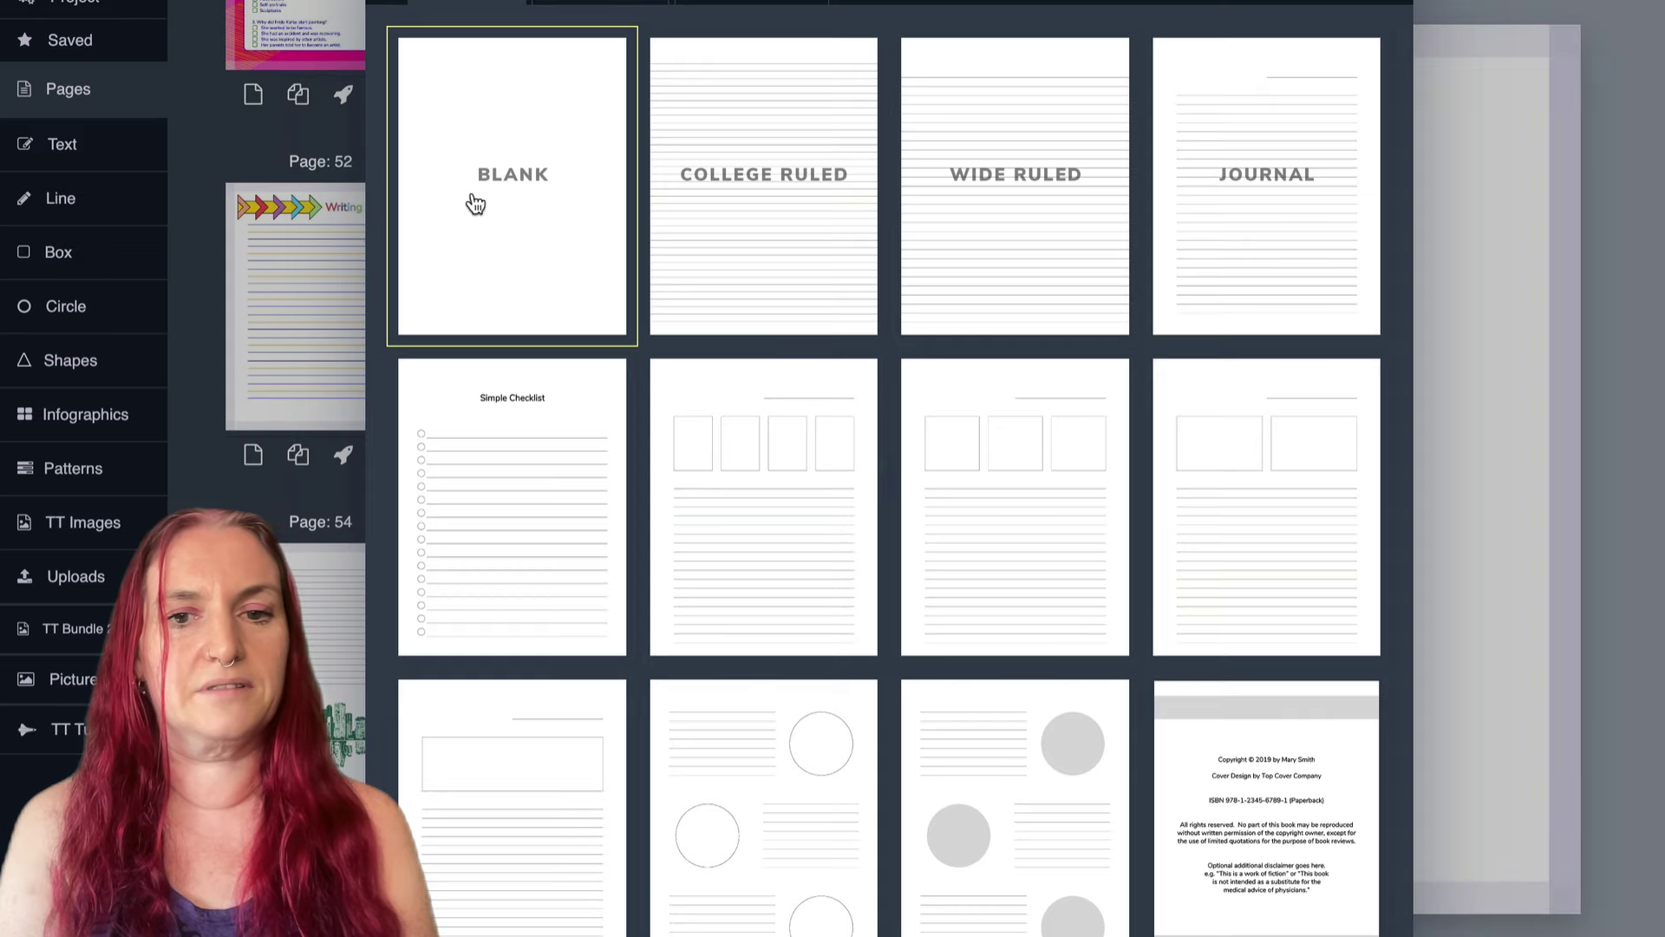
pyautogui.click(475, 204)
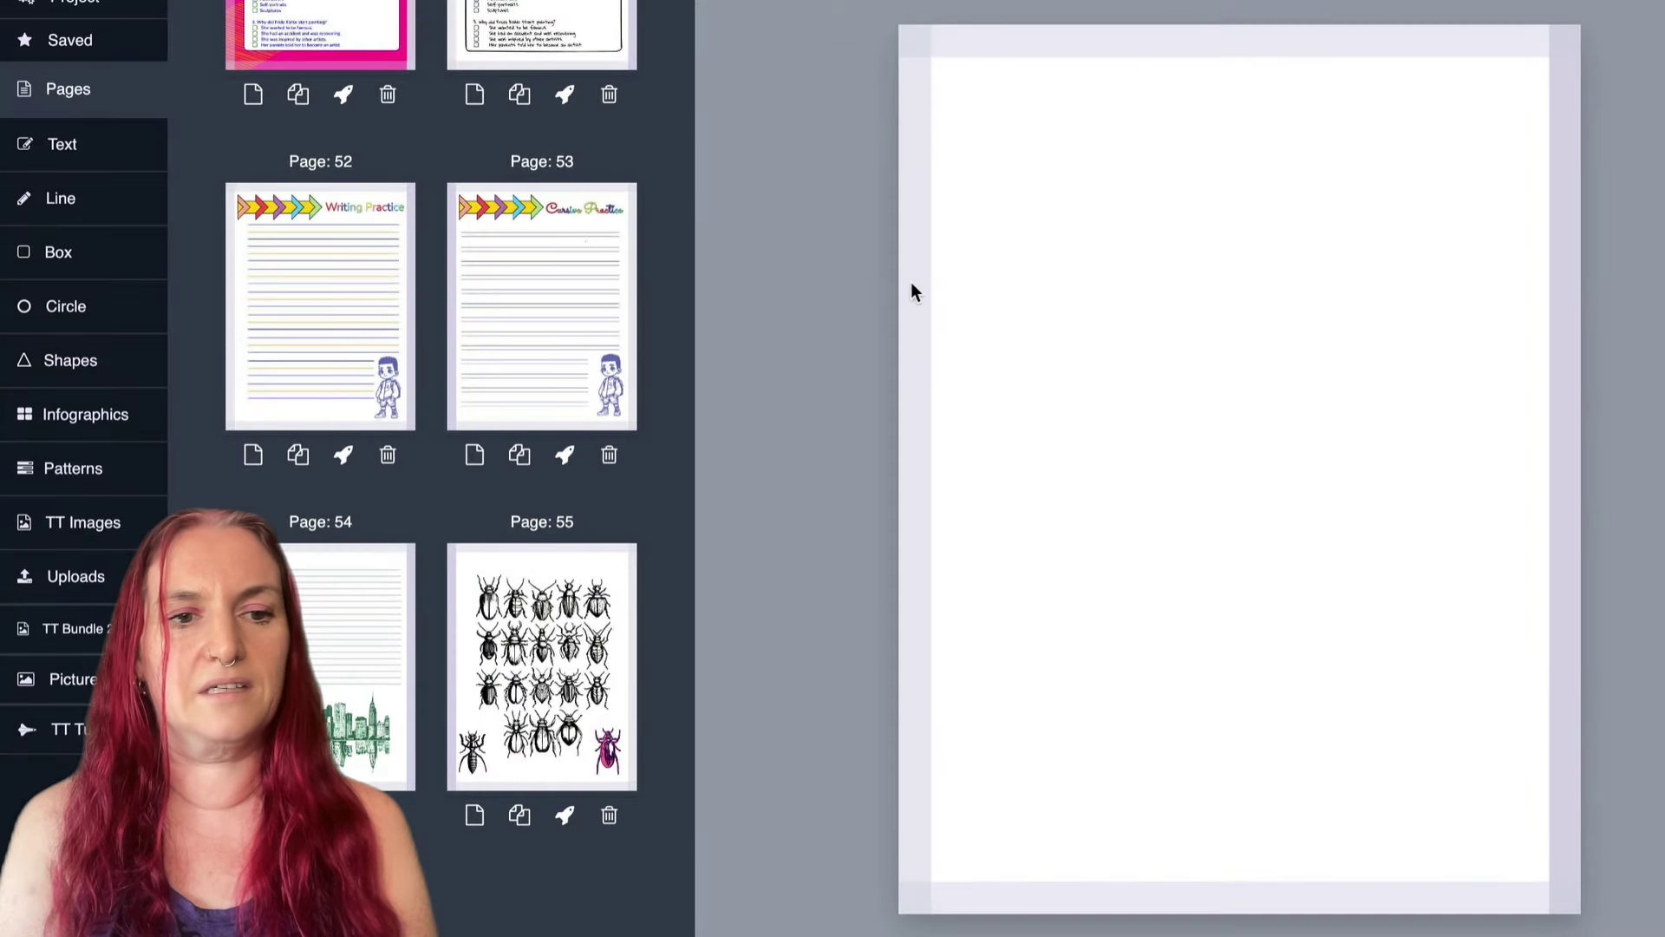
# Insert the uploaded peacock image on the blank page and enlarge it to span the page's full width along the bottom edge.
pyautogui.click(70, 616)
pyautogui.scroll(-4, 247, 317)
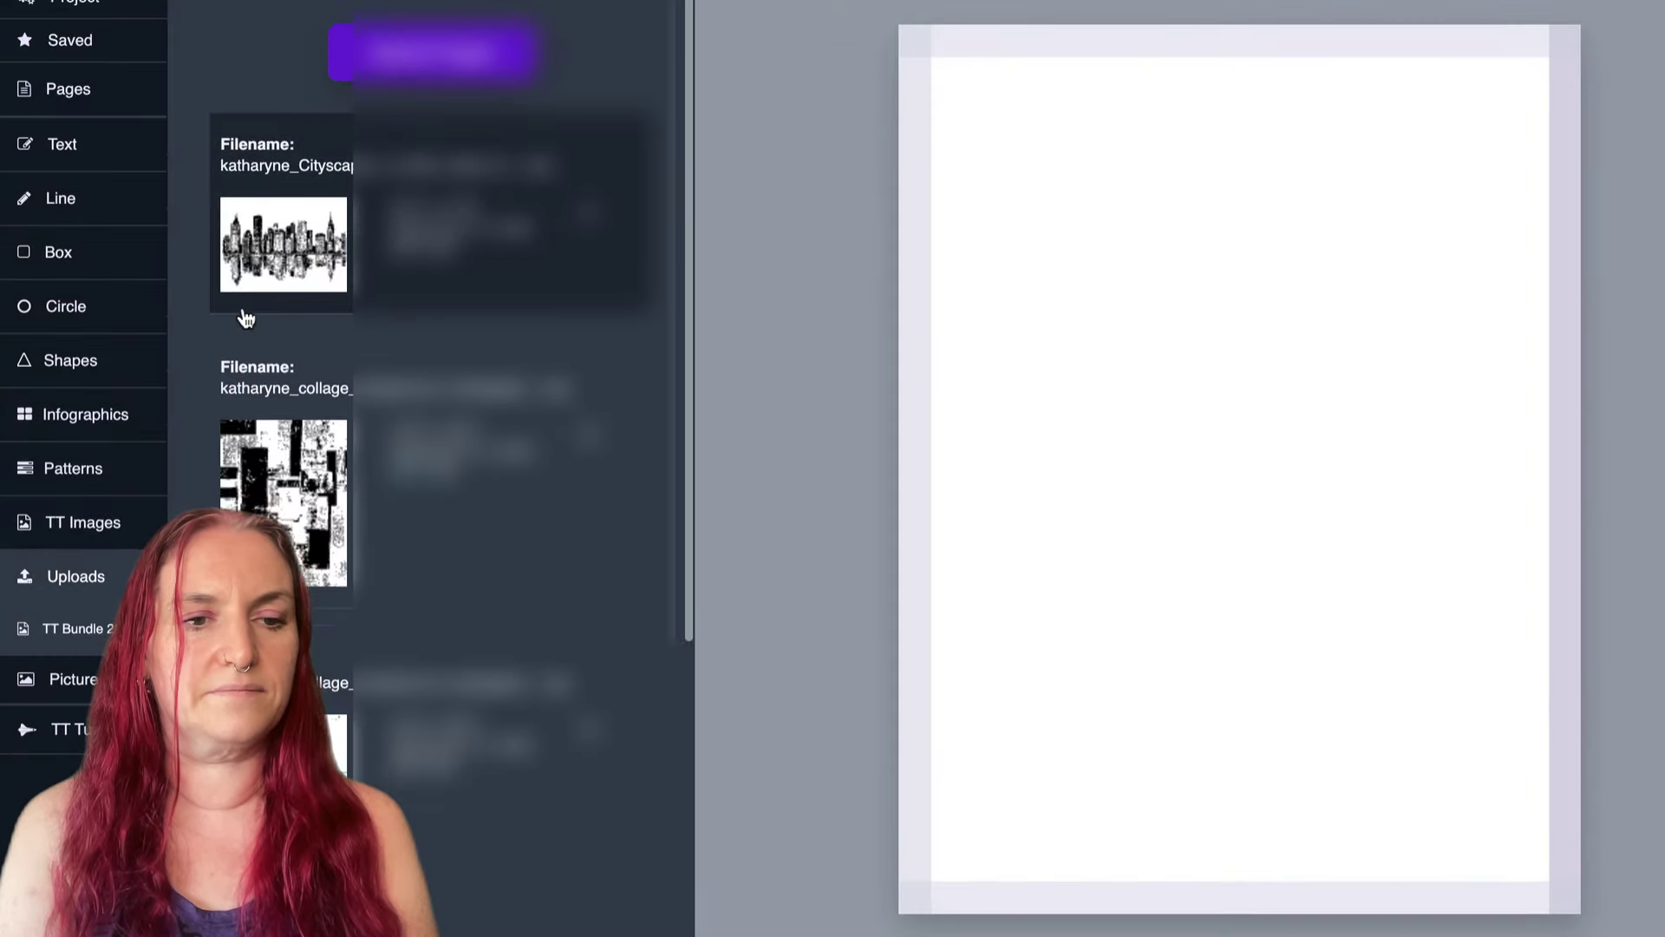
pyautogui.click(477, 720)
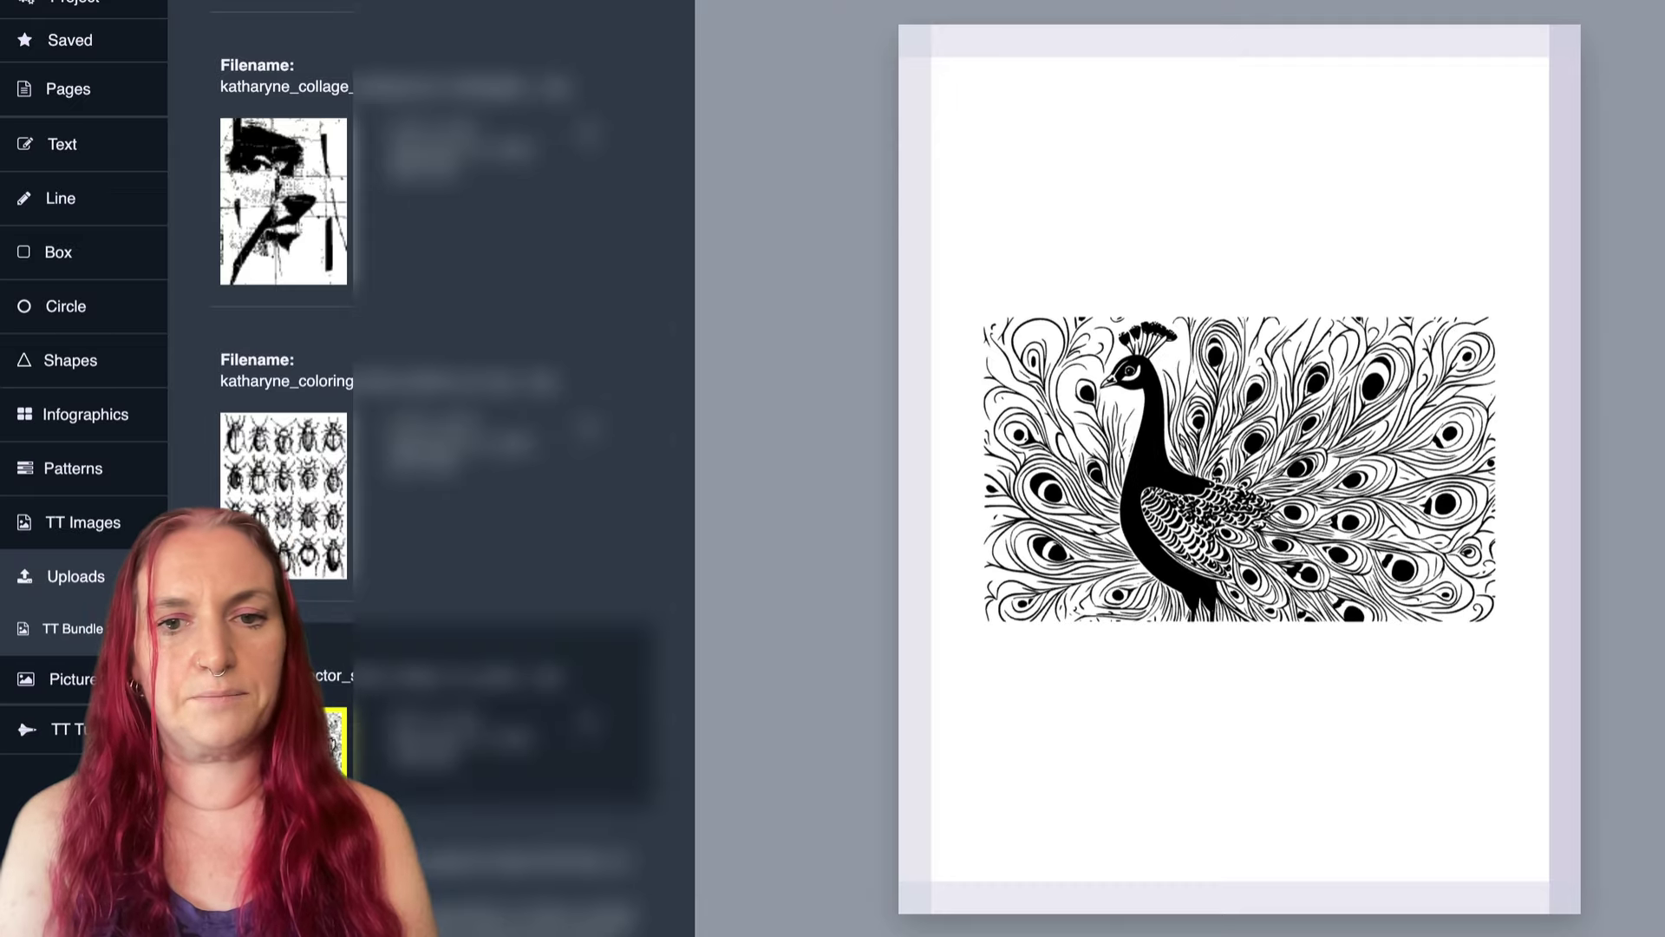
pyautogui.moveTo(1237, 505); pyautogui.dragTo(1156, 792)
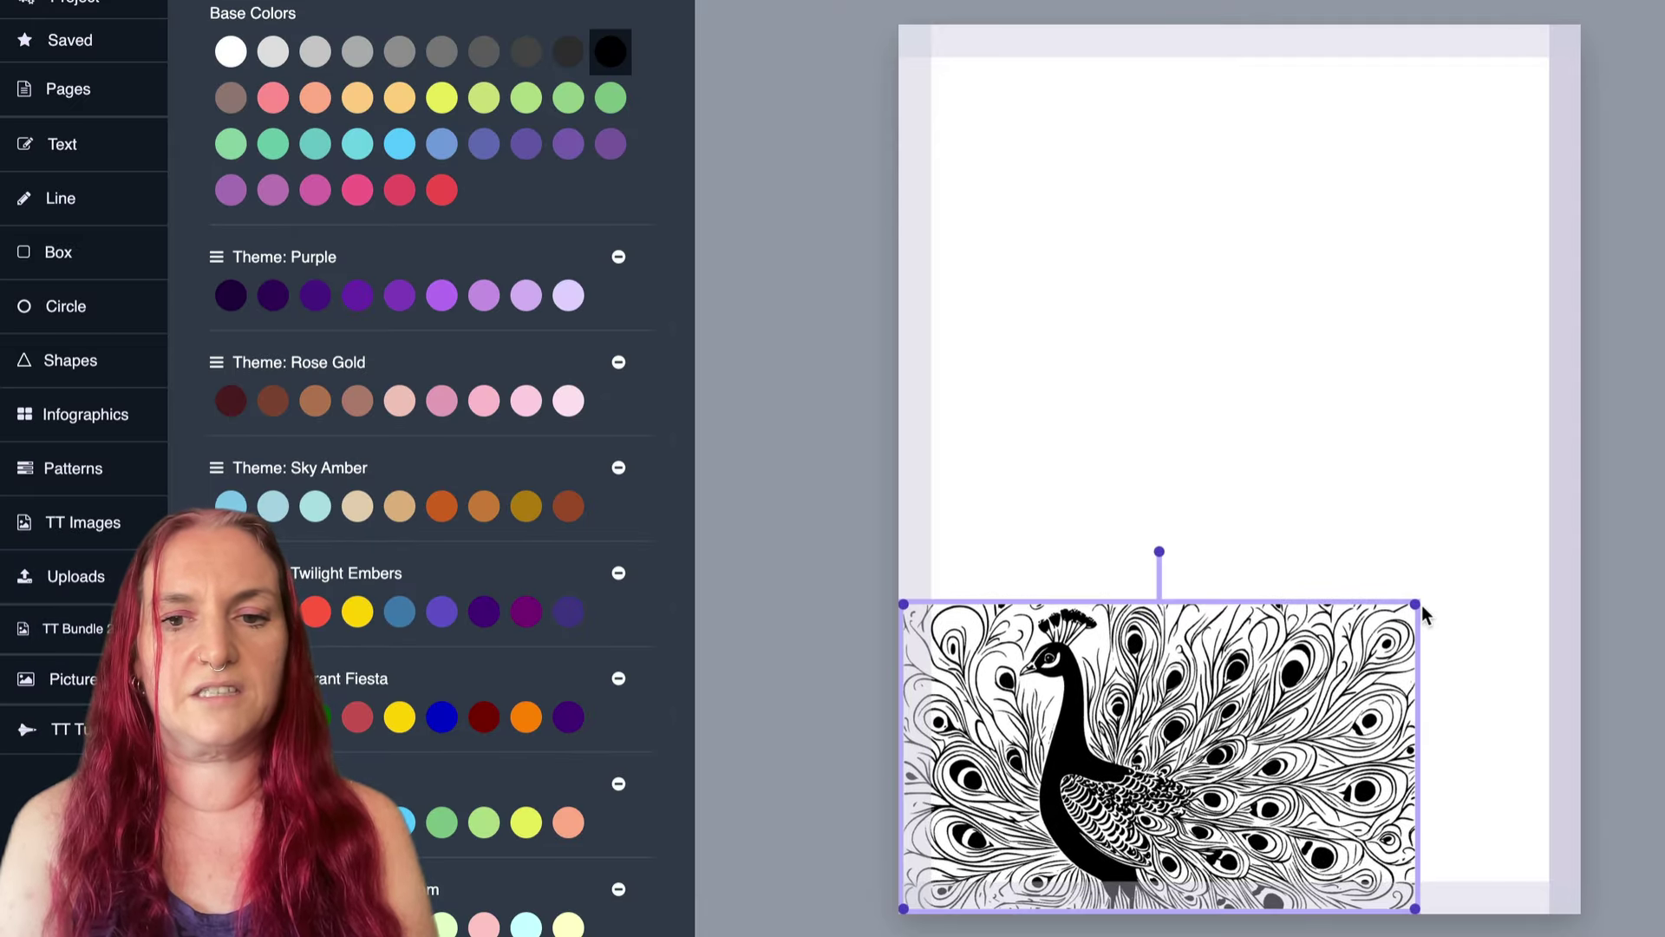
pyautogui.moveTo(1414, 604); pyautogui.dragTo(1576, 515)
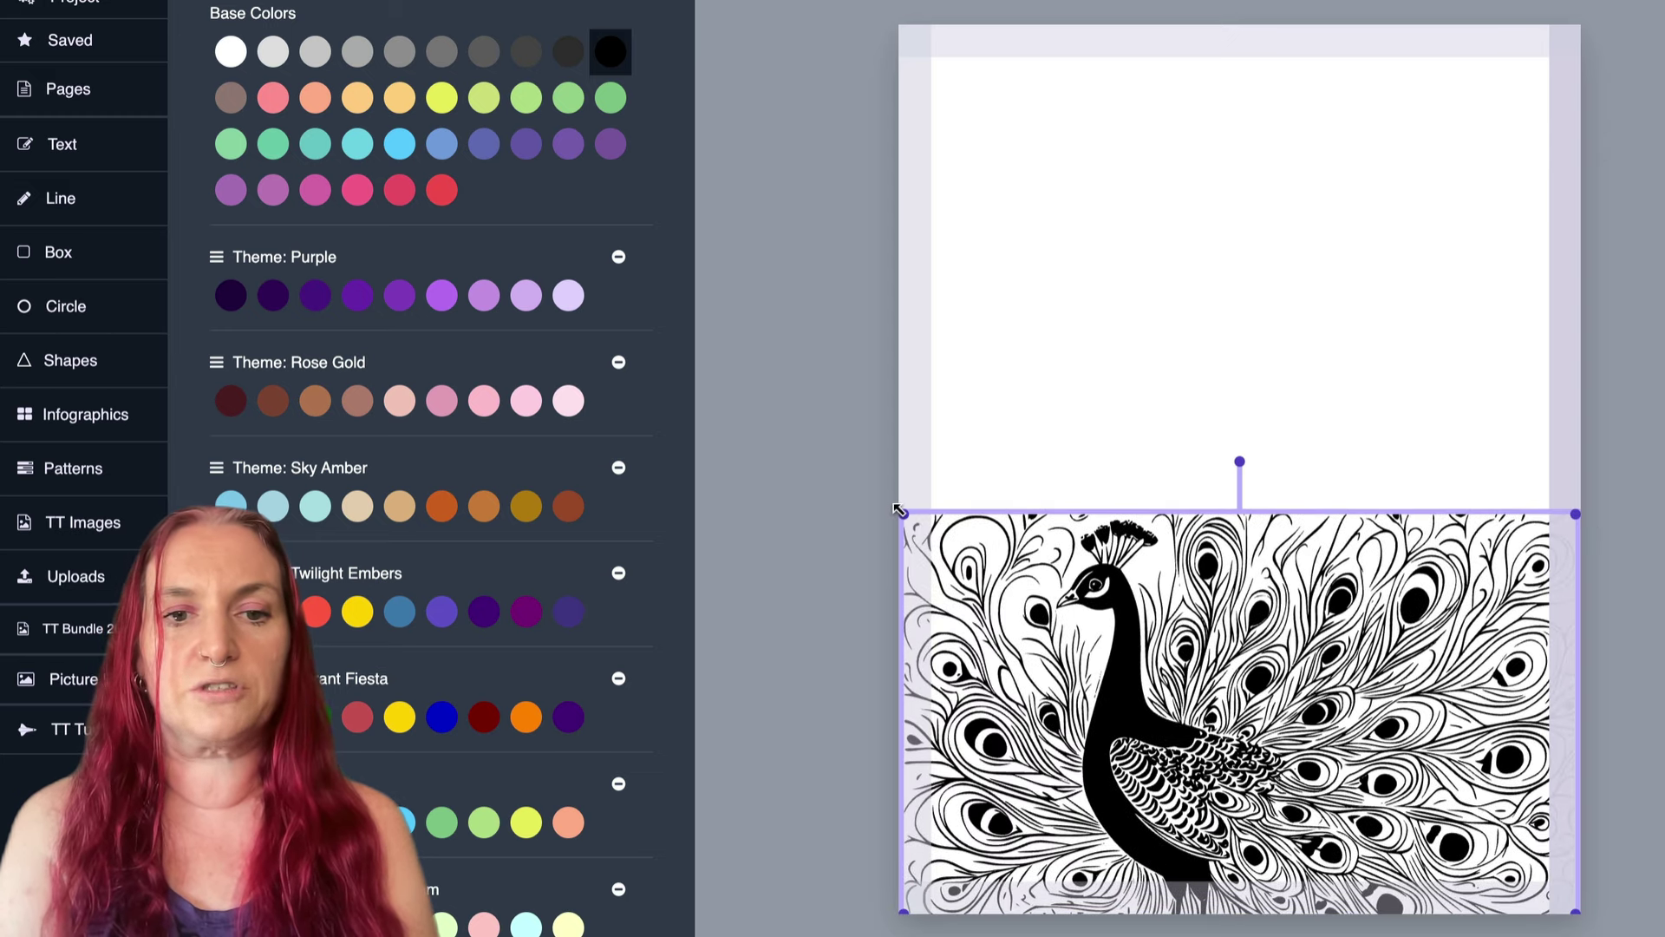
pyautogui.moveTo(899, 510); pyautogui.dragTo(893, 505)
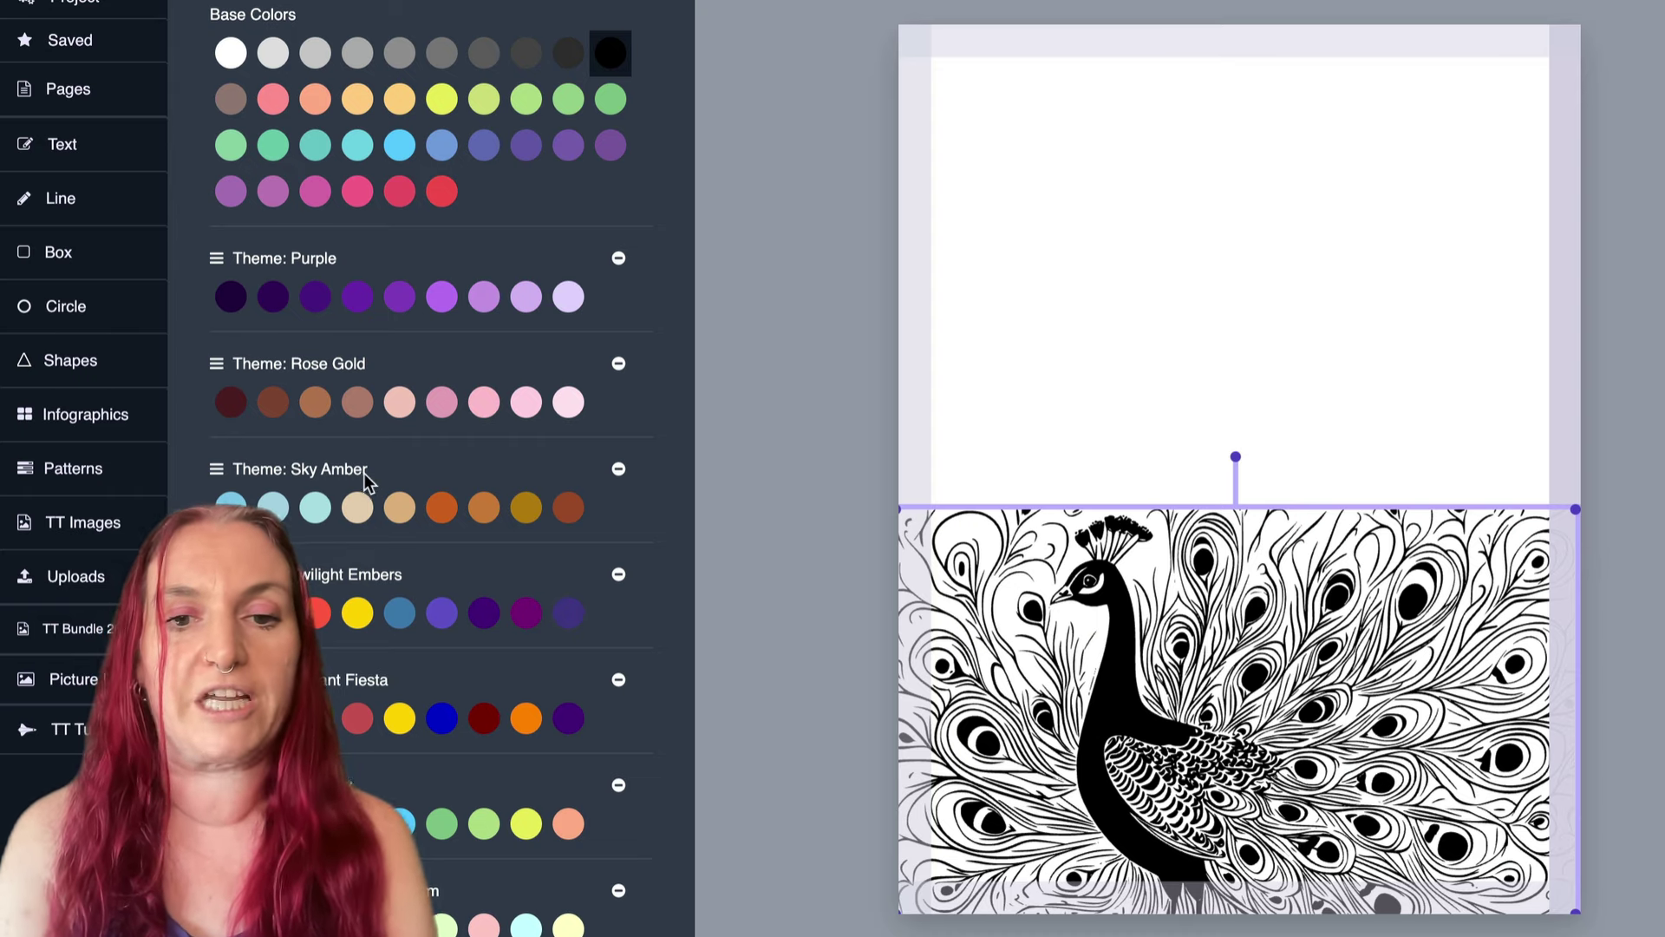
# Ungroup the peacock and recolor its parts in multiple colors with the Candy Shop theme of the Group Color Changer, using Colorize.
pyautogui.scroll(5, 364, 477)
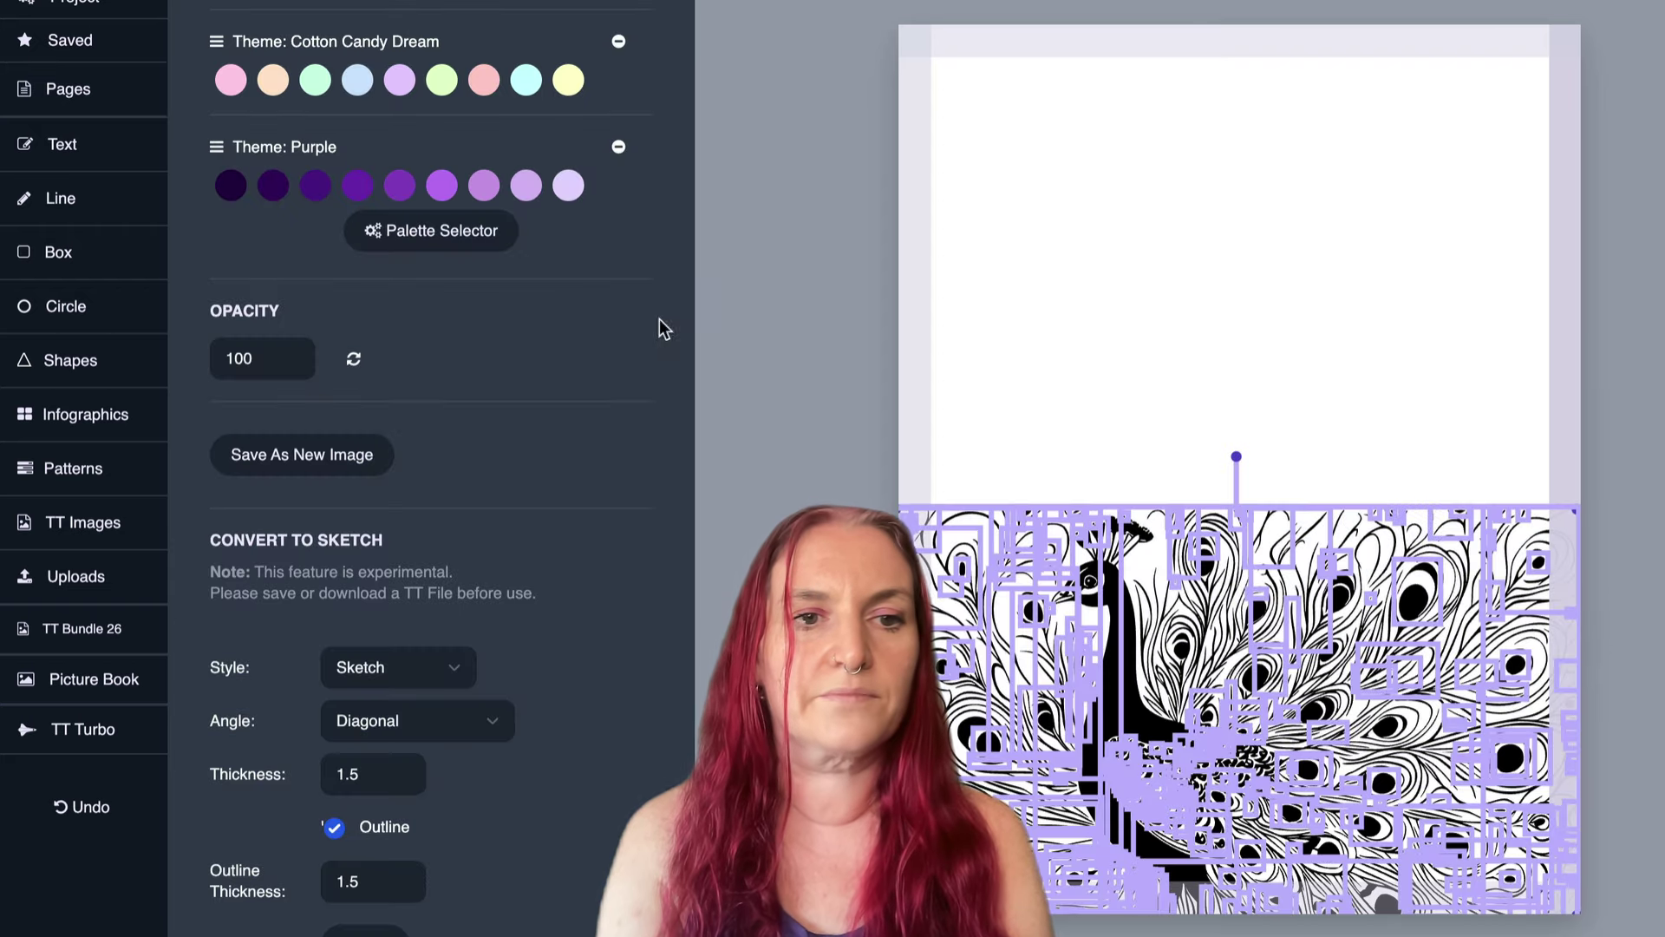
pyautogui.scroll(7, 508, 376)
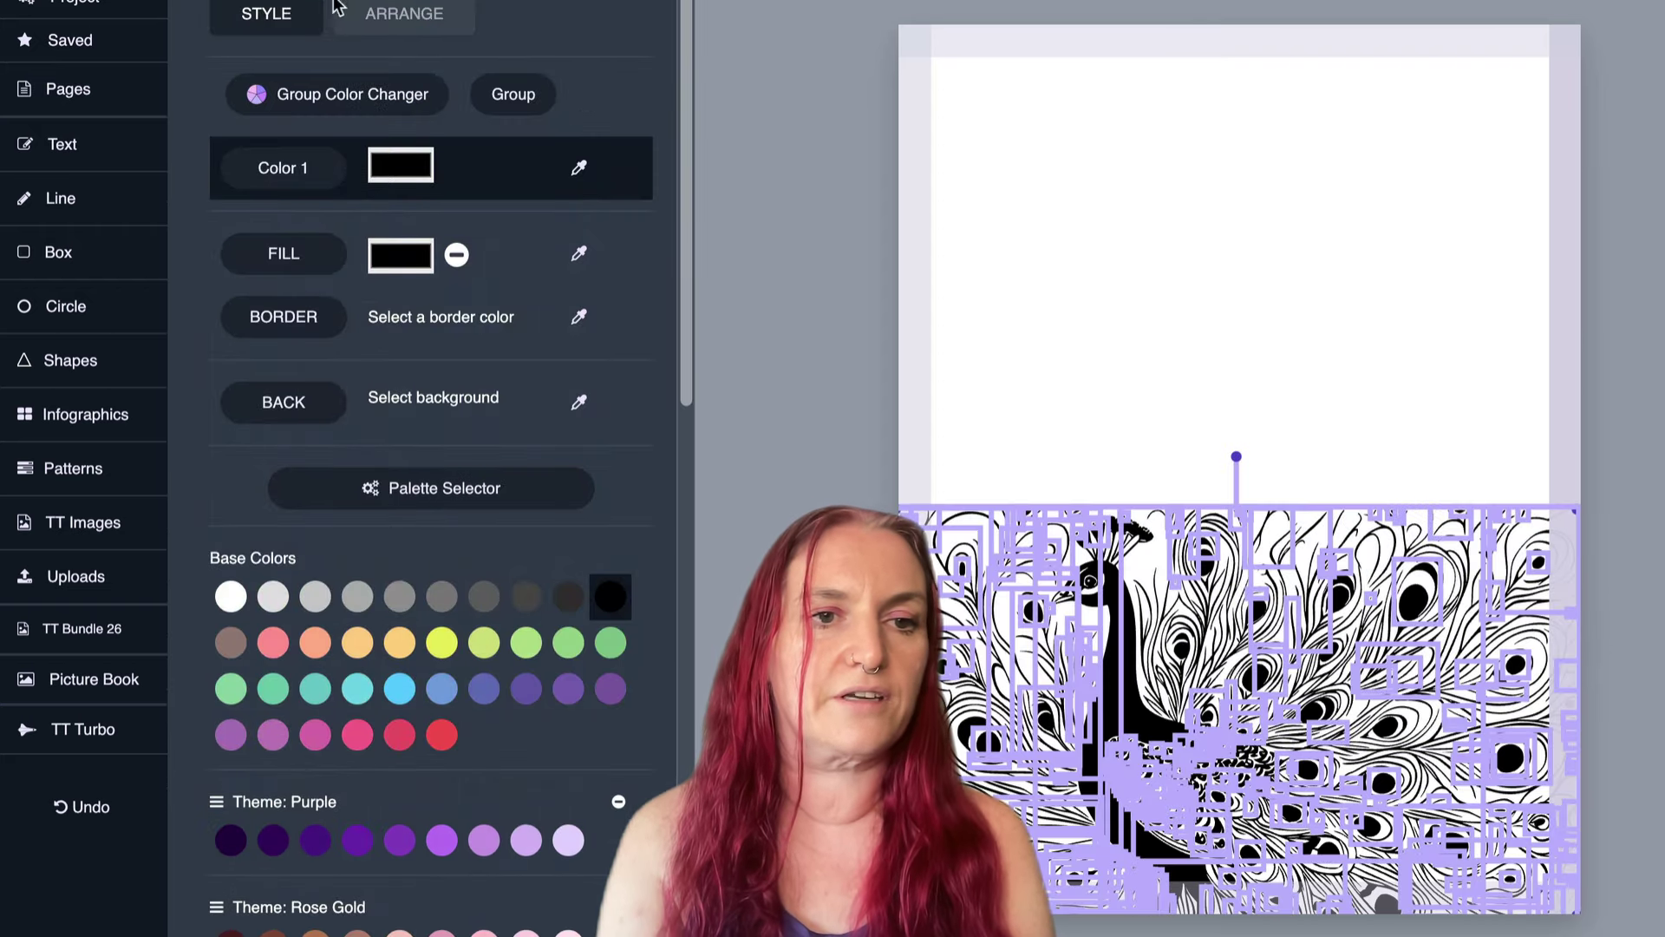
pyautogui.click(317, 99)
pyautogui.scroll(-5, 328, 319)
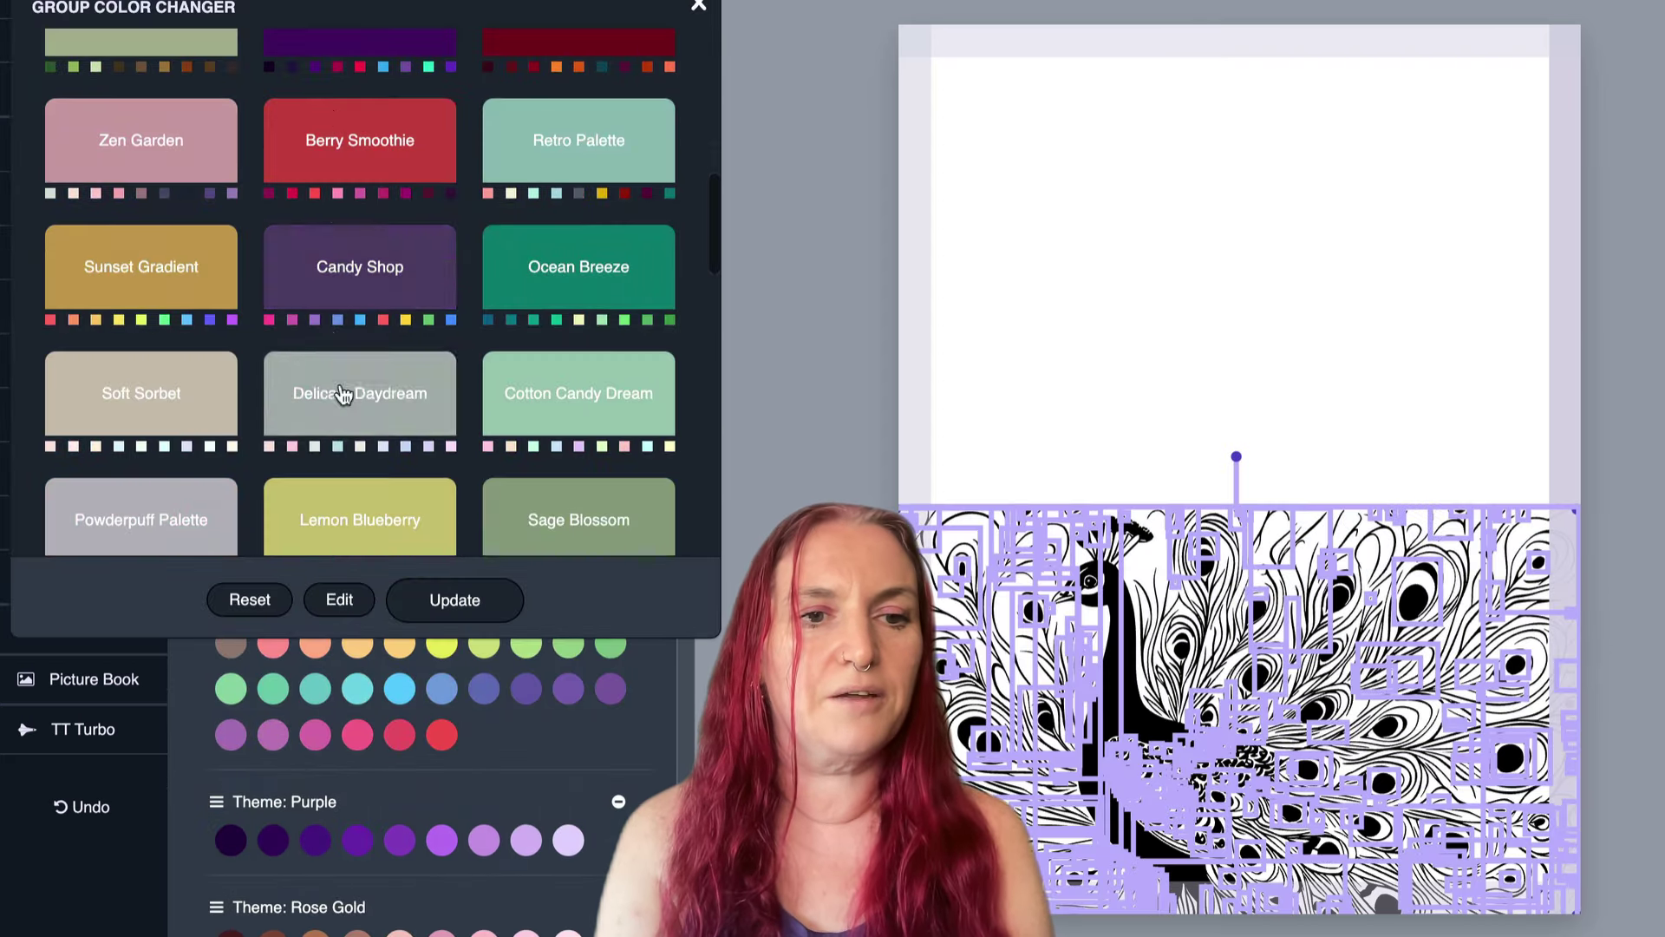
pyautogui.click(346, 298)
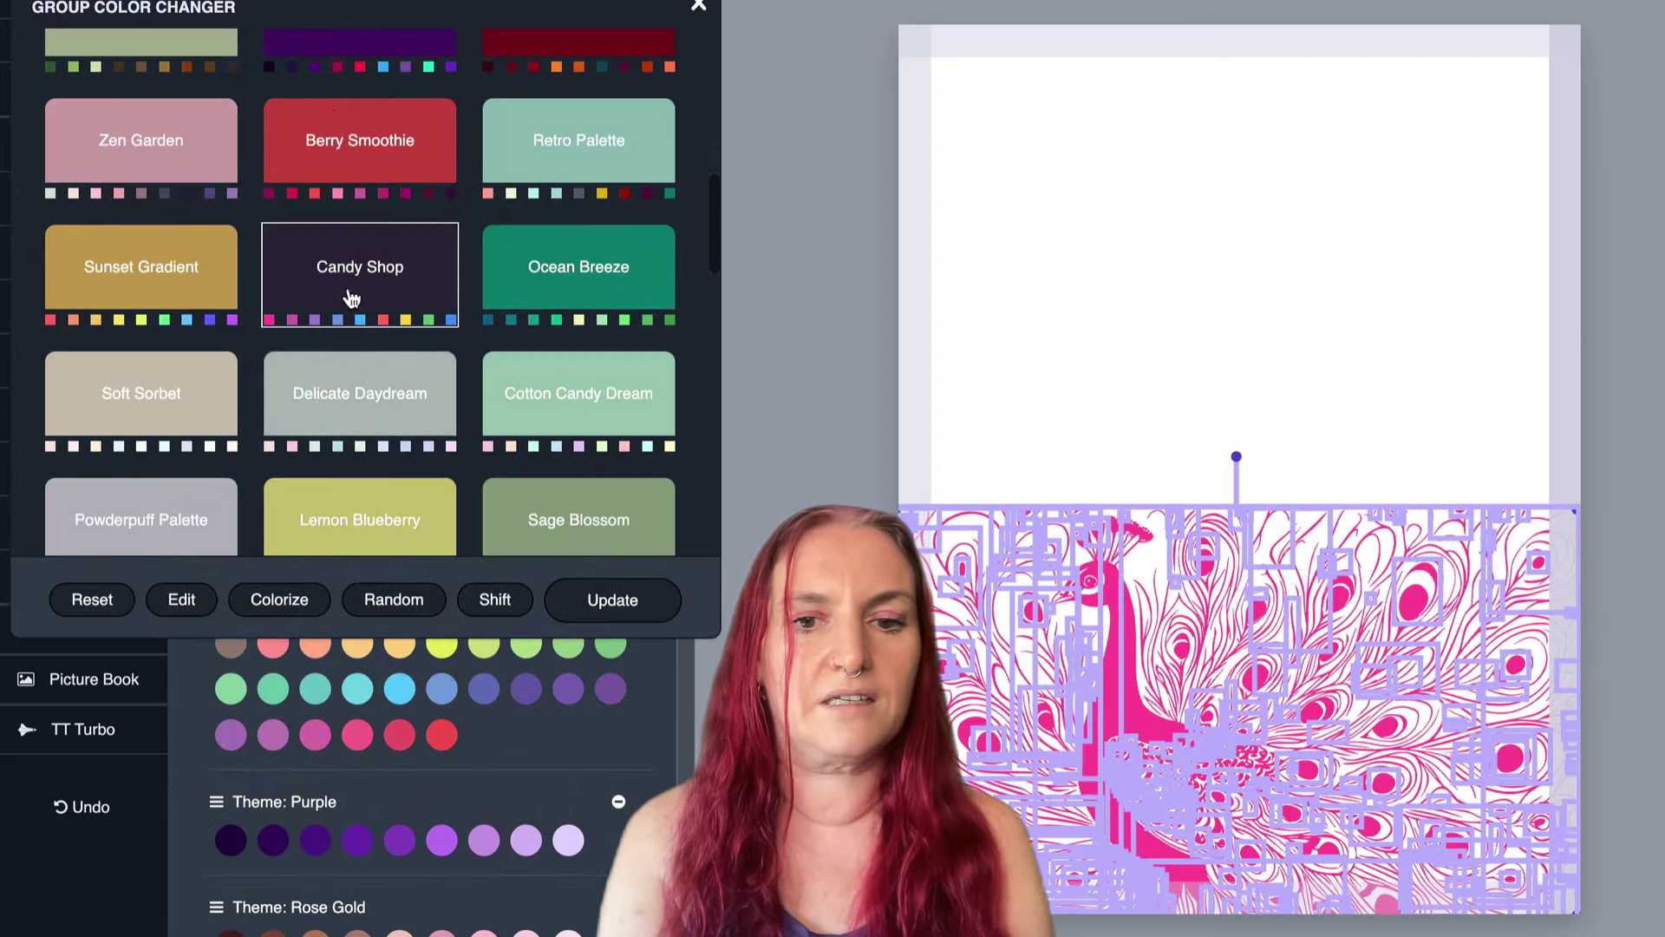
pyautogui.click(387, 612)
pyautogui.click(278, 605)
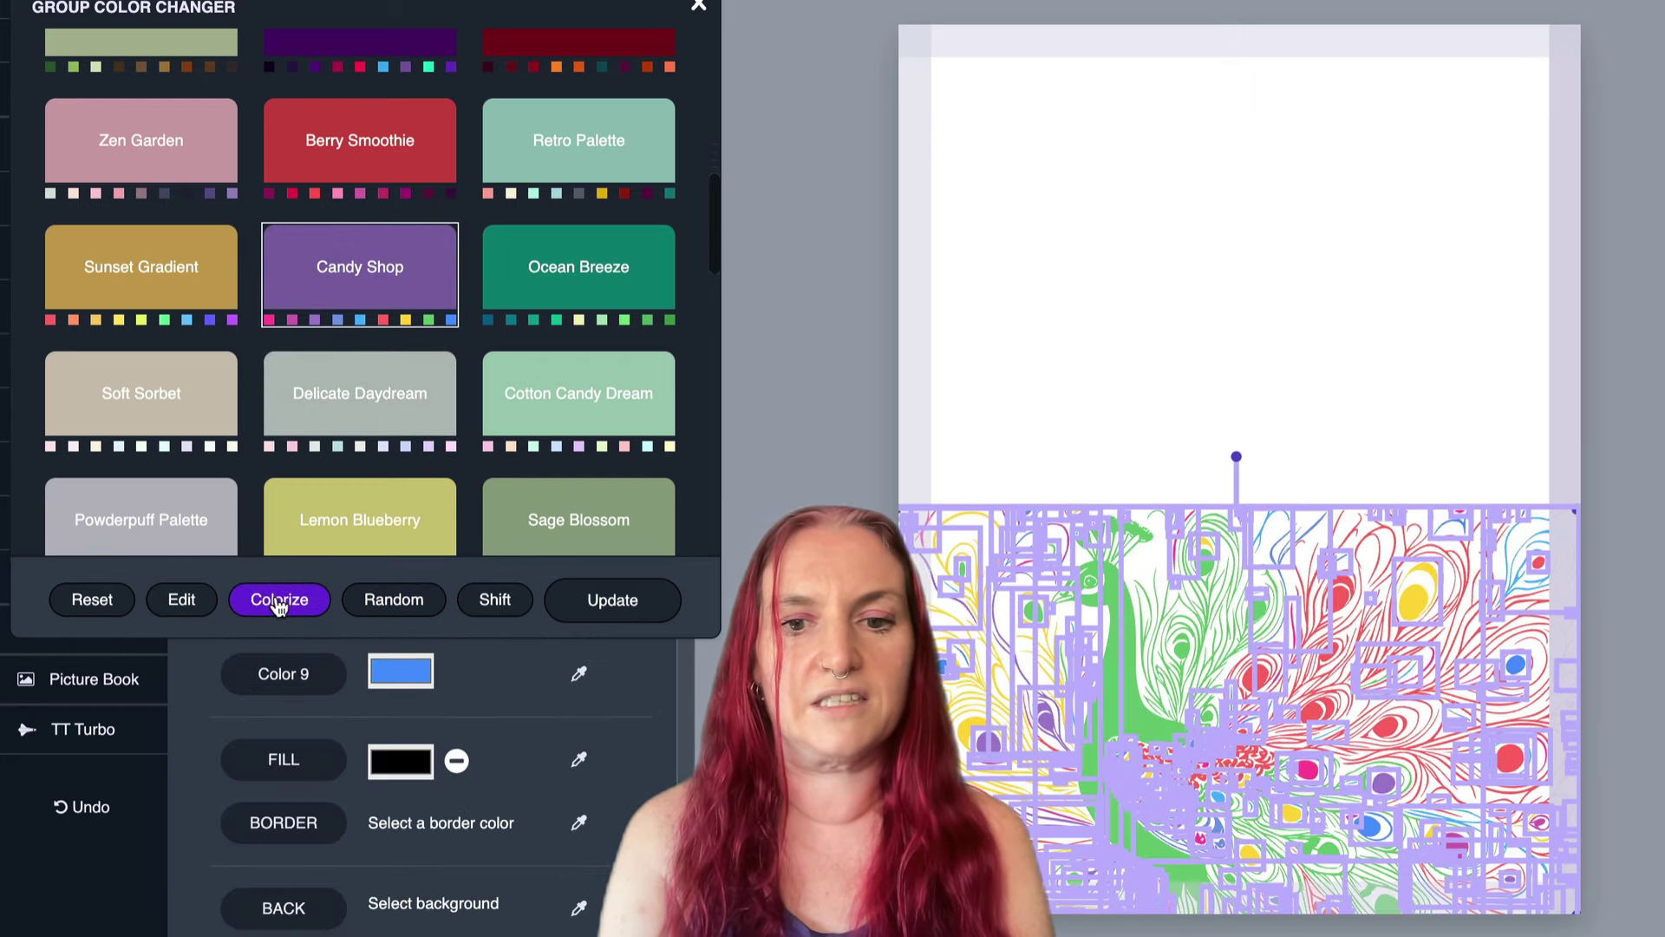
# Randomize the peacock's Candy Shop colors, shift them several times across its parts, and deselect the artwork.
pyautogui.click(387, 599)
pyautogui.click(495, 600)
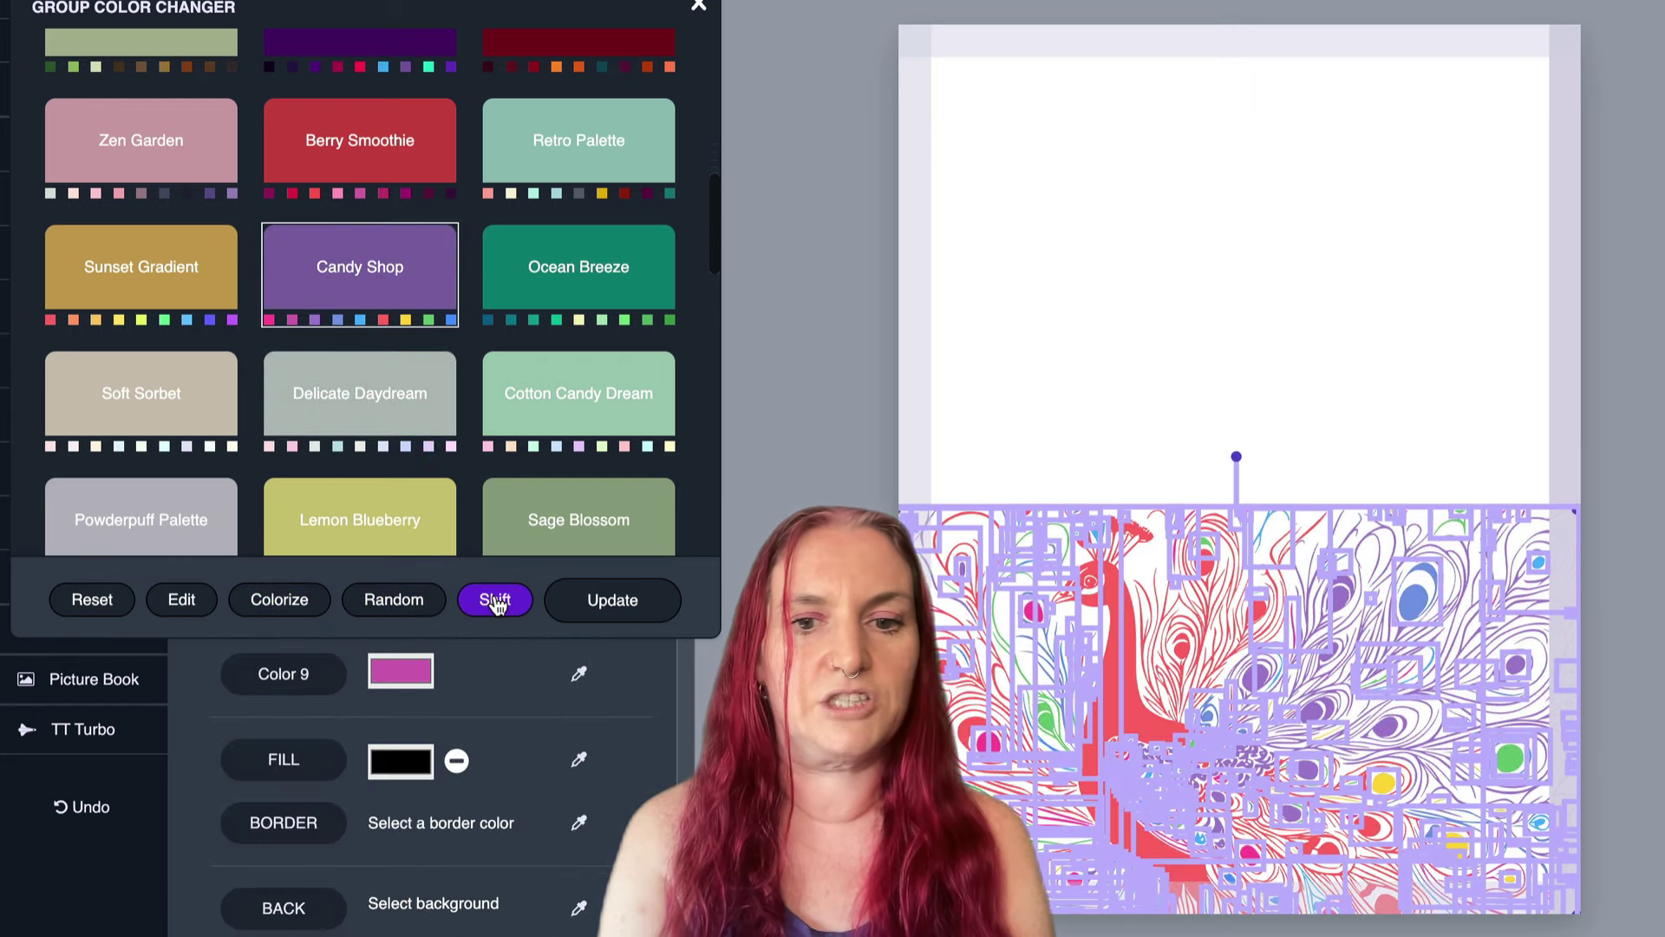
pyautogui.click(496, 600)
pyautogui.click(496, 600)
pyautogui.click(495, 600)
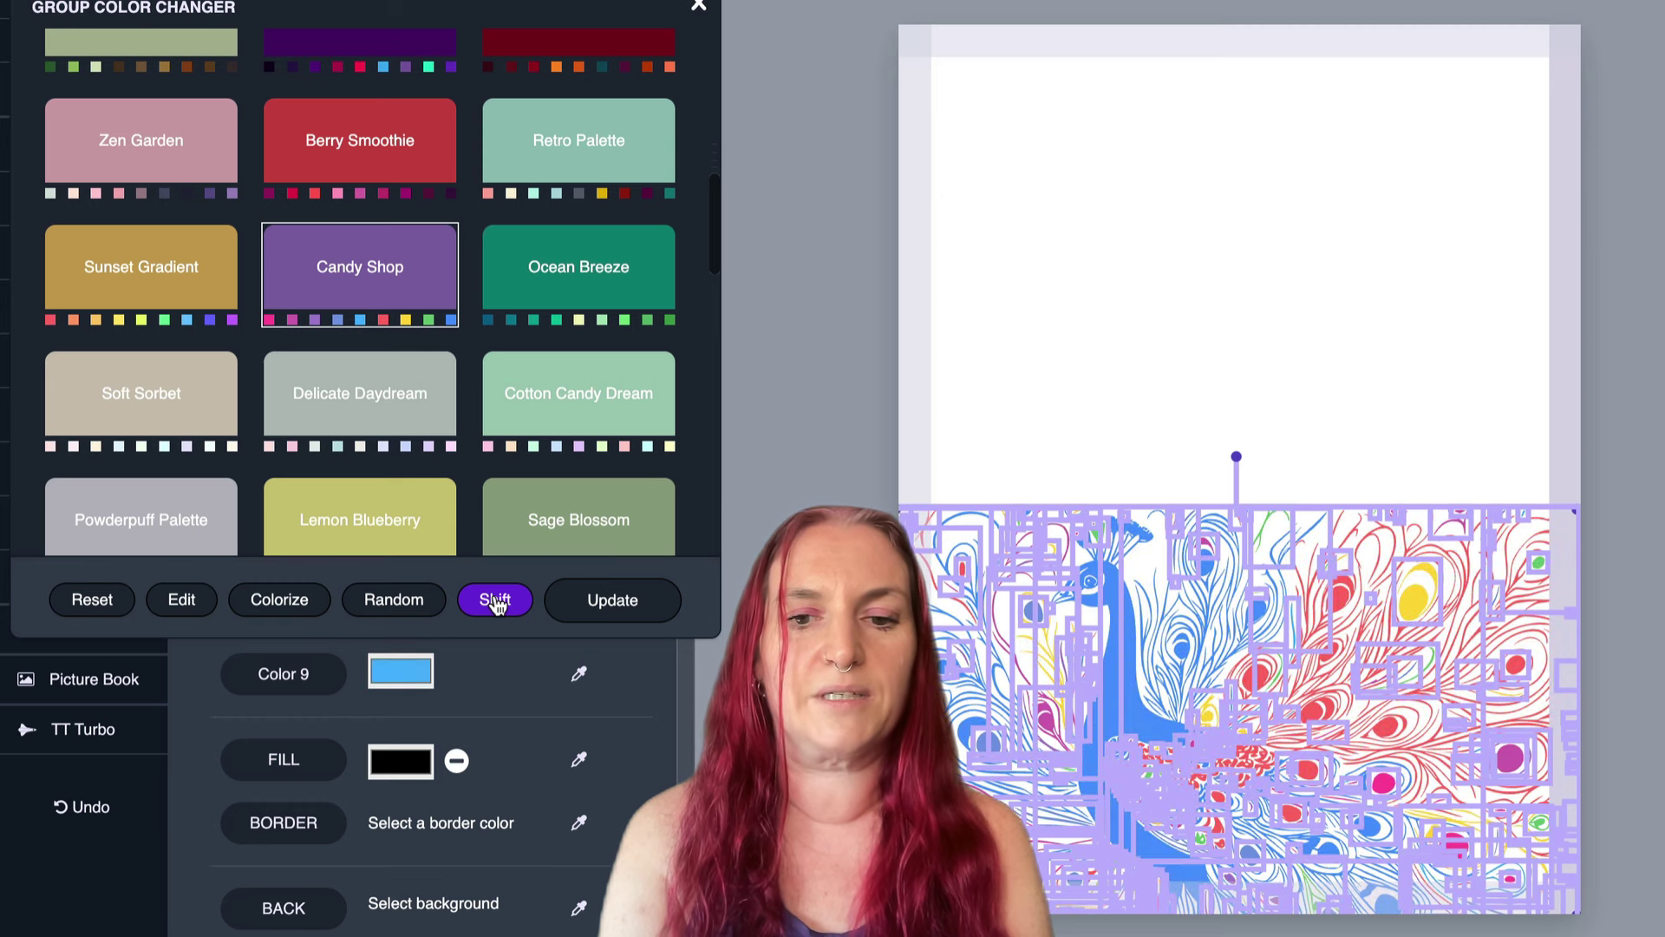
pyautogui.click(495, 600)
pyautogui.click(495, 600)
pyautogui.click(495, 600)
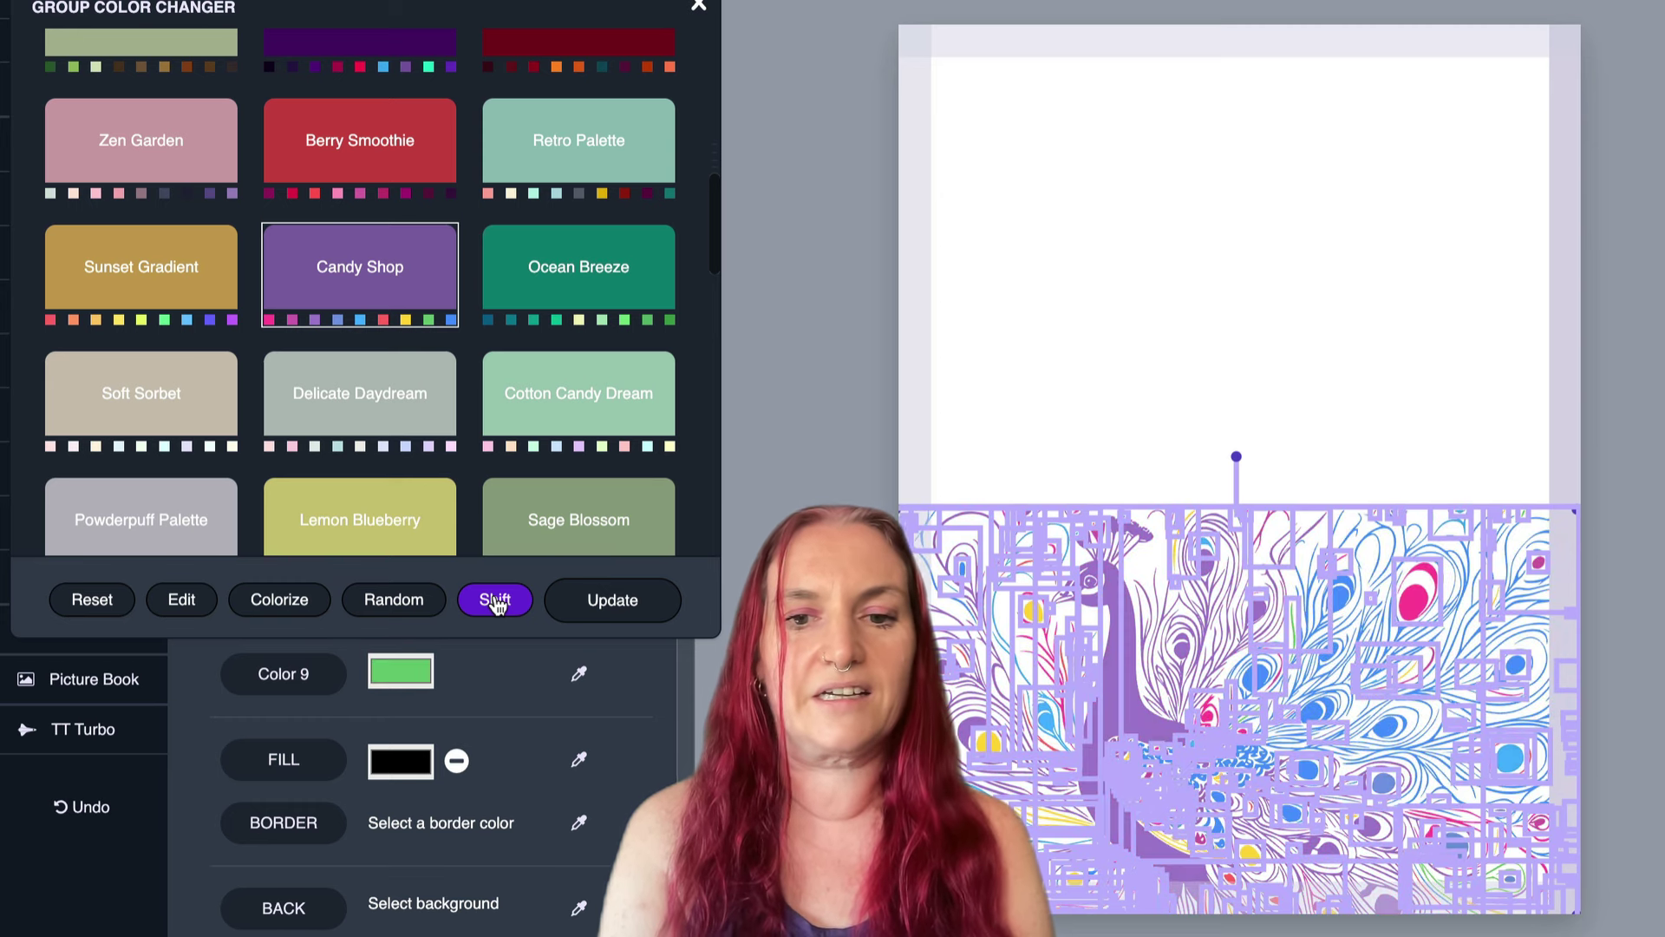
pyautogui.click(1288, 194)
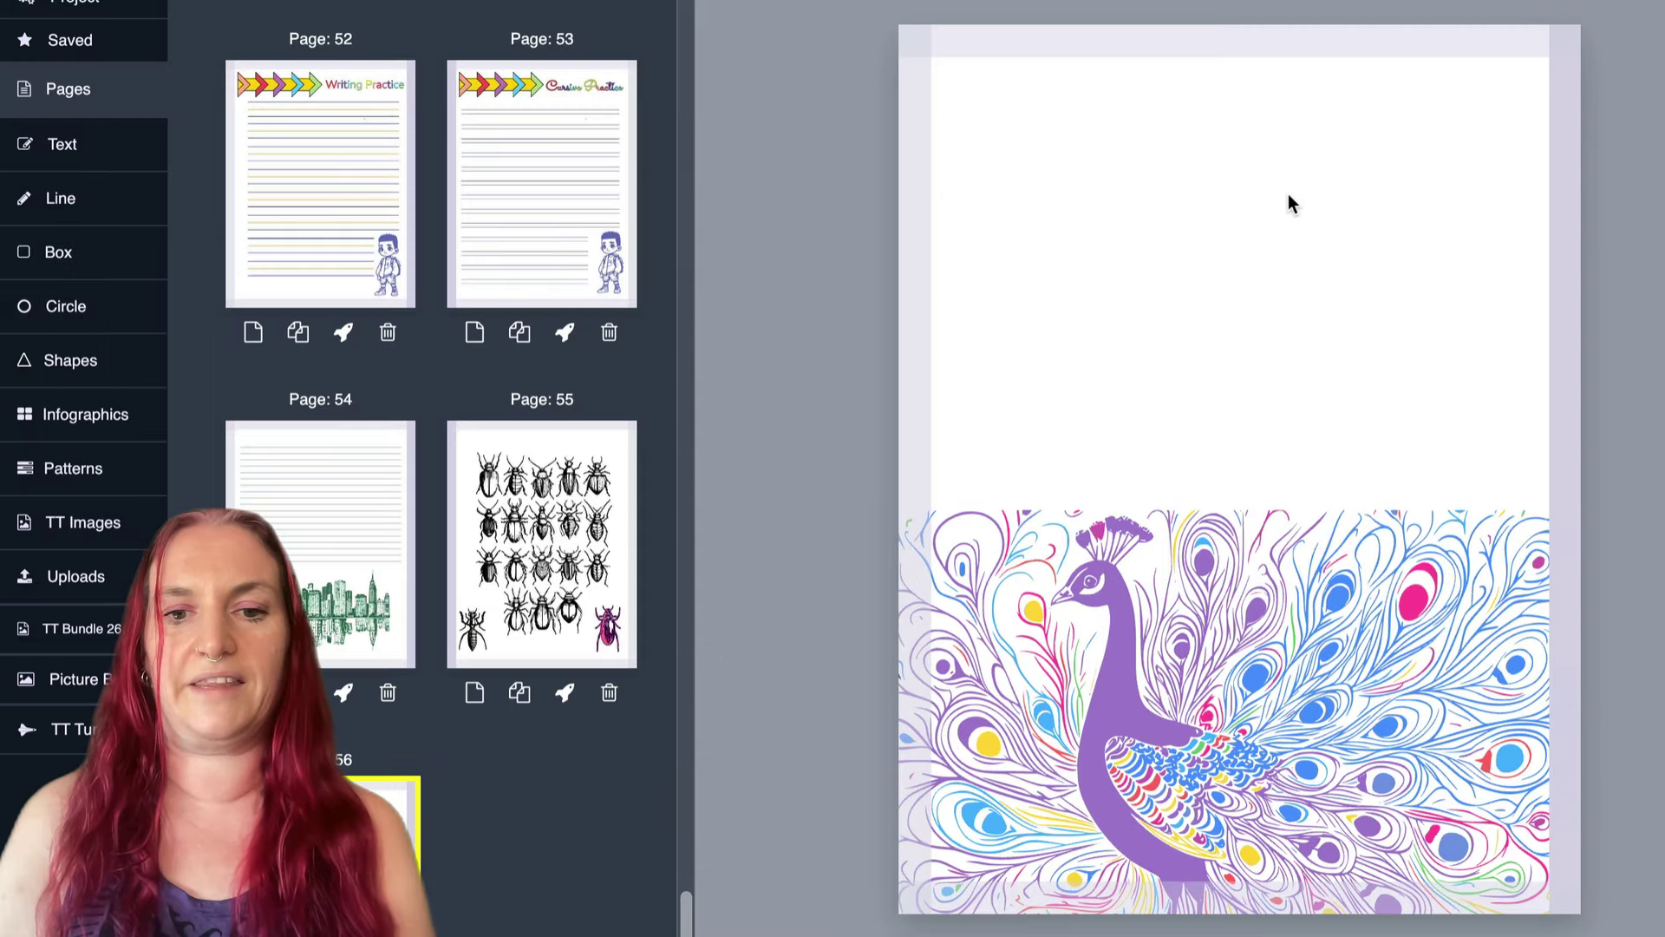
# Try the Rose Gold, Amethyst Mist and Northern Lights themes on the peacock with the Group Color Changer.
pyautogui.click(1214, 572)
pyautogui.scroll(10, 311, 222)
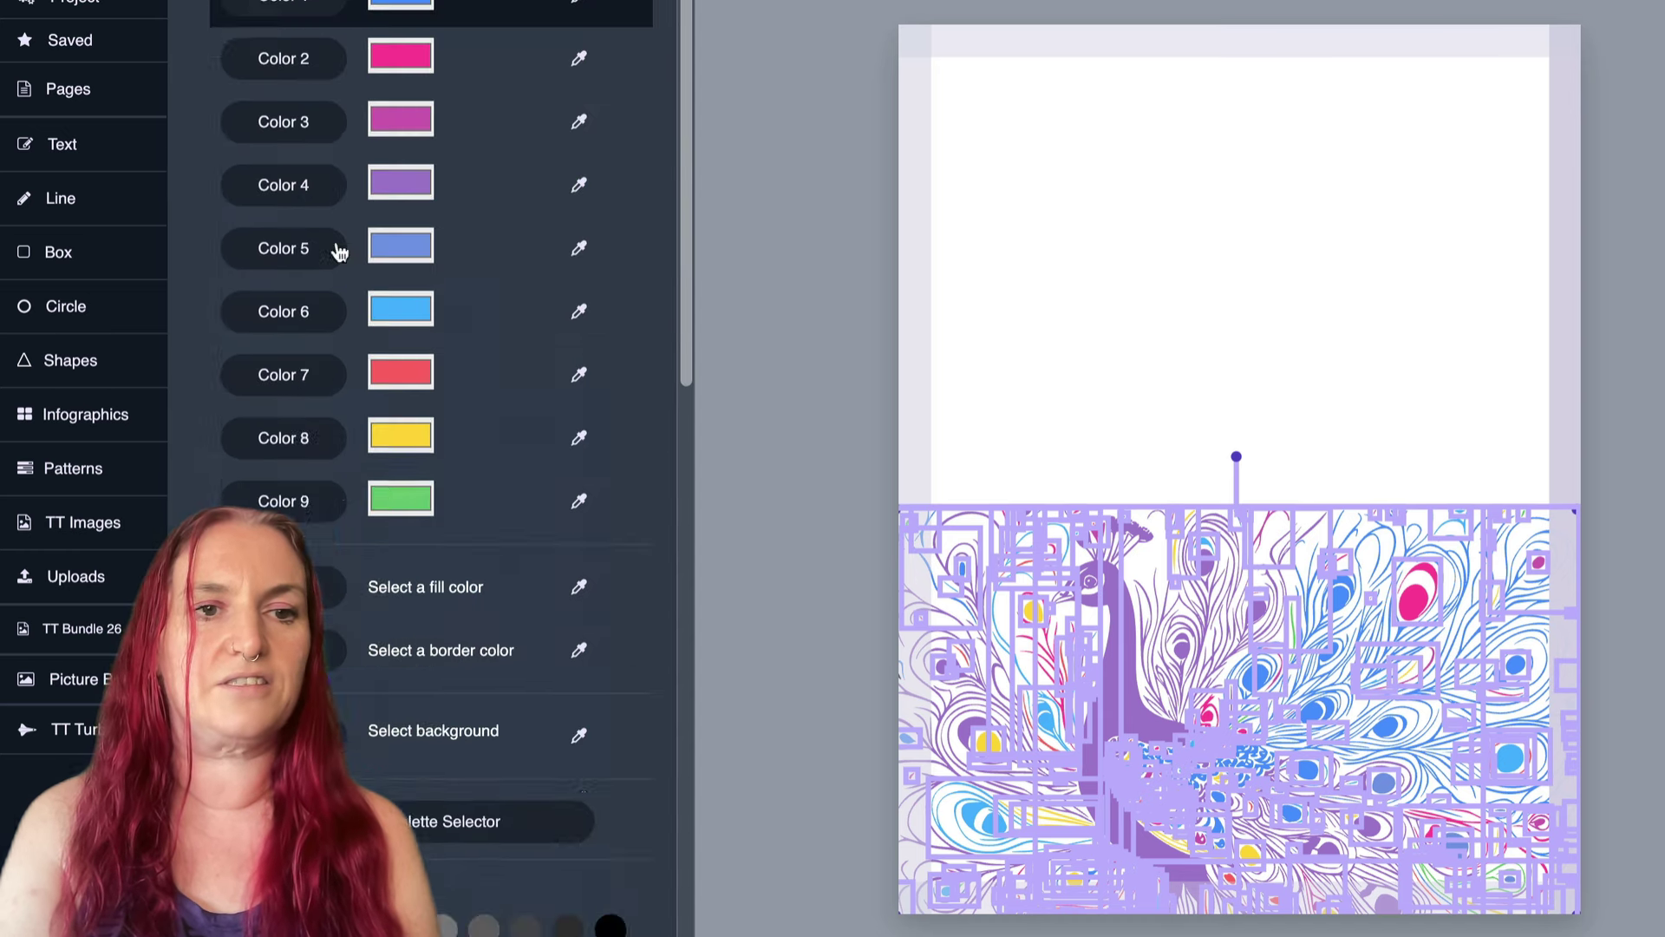
pyautogui.click(346, 104)
pyautogui.click(555, 518)
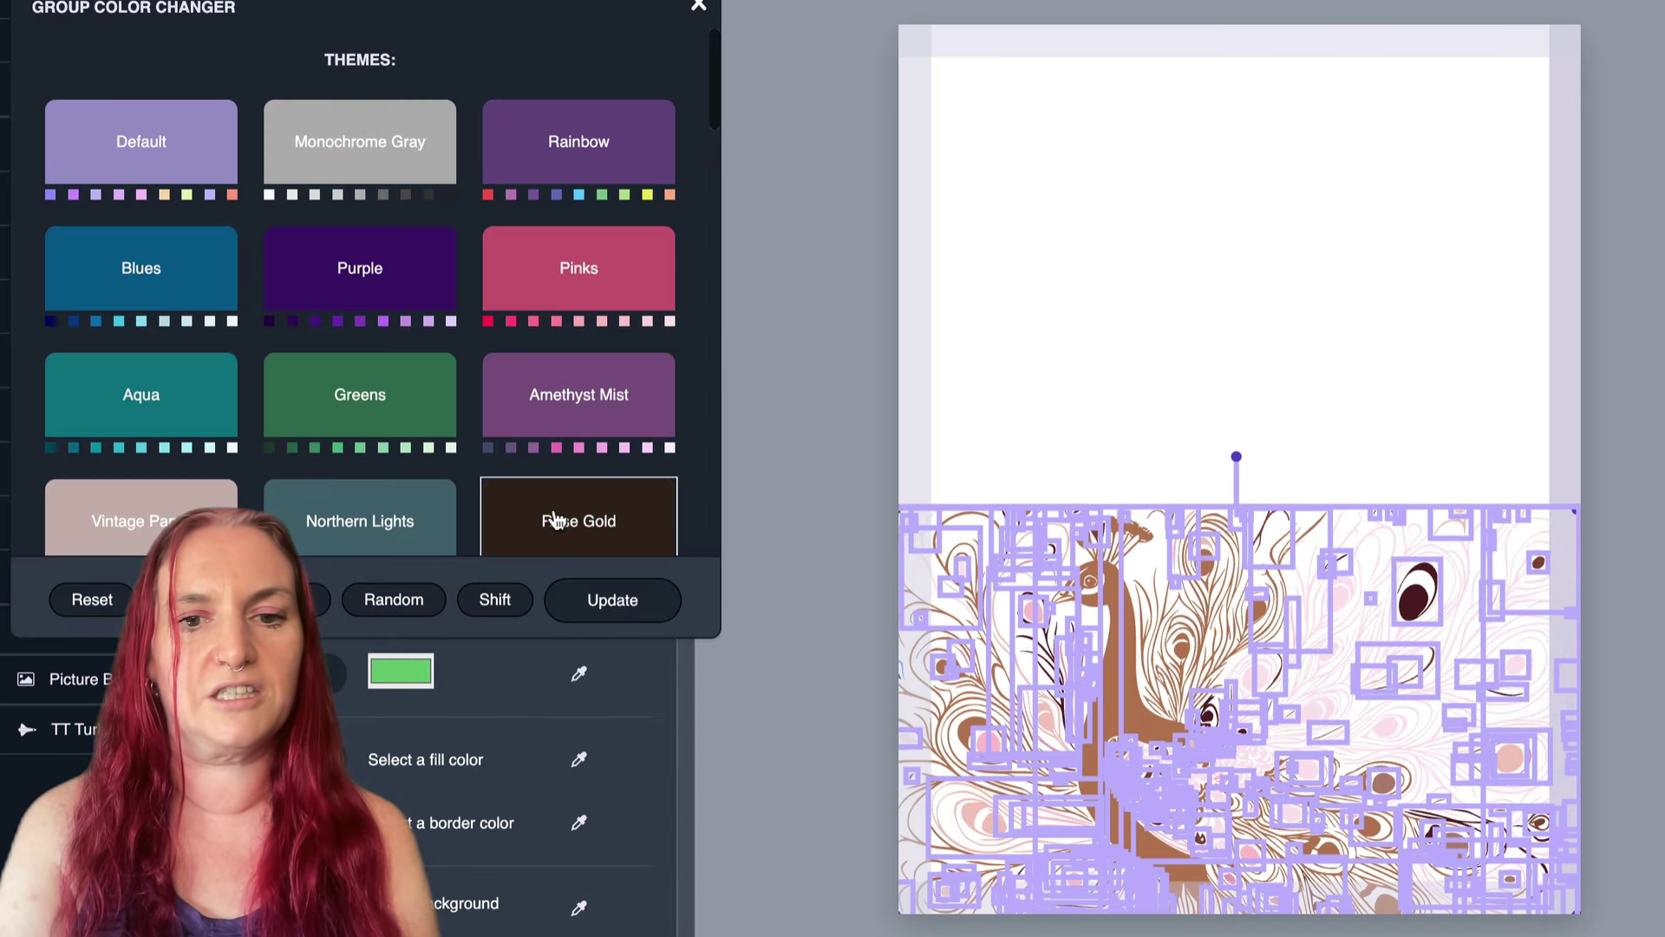
pyautogui.click(566, 411)
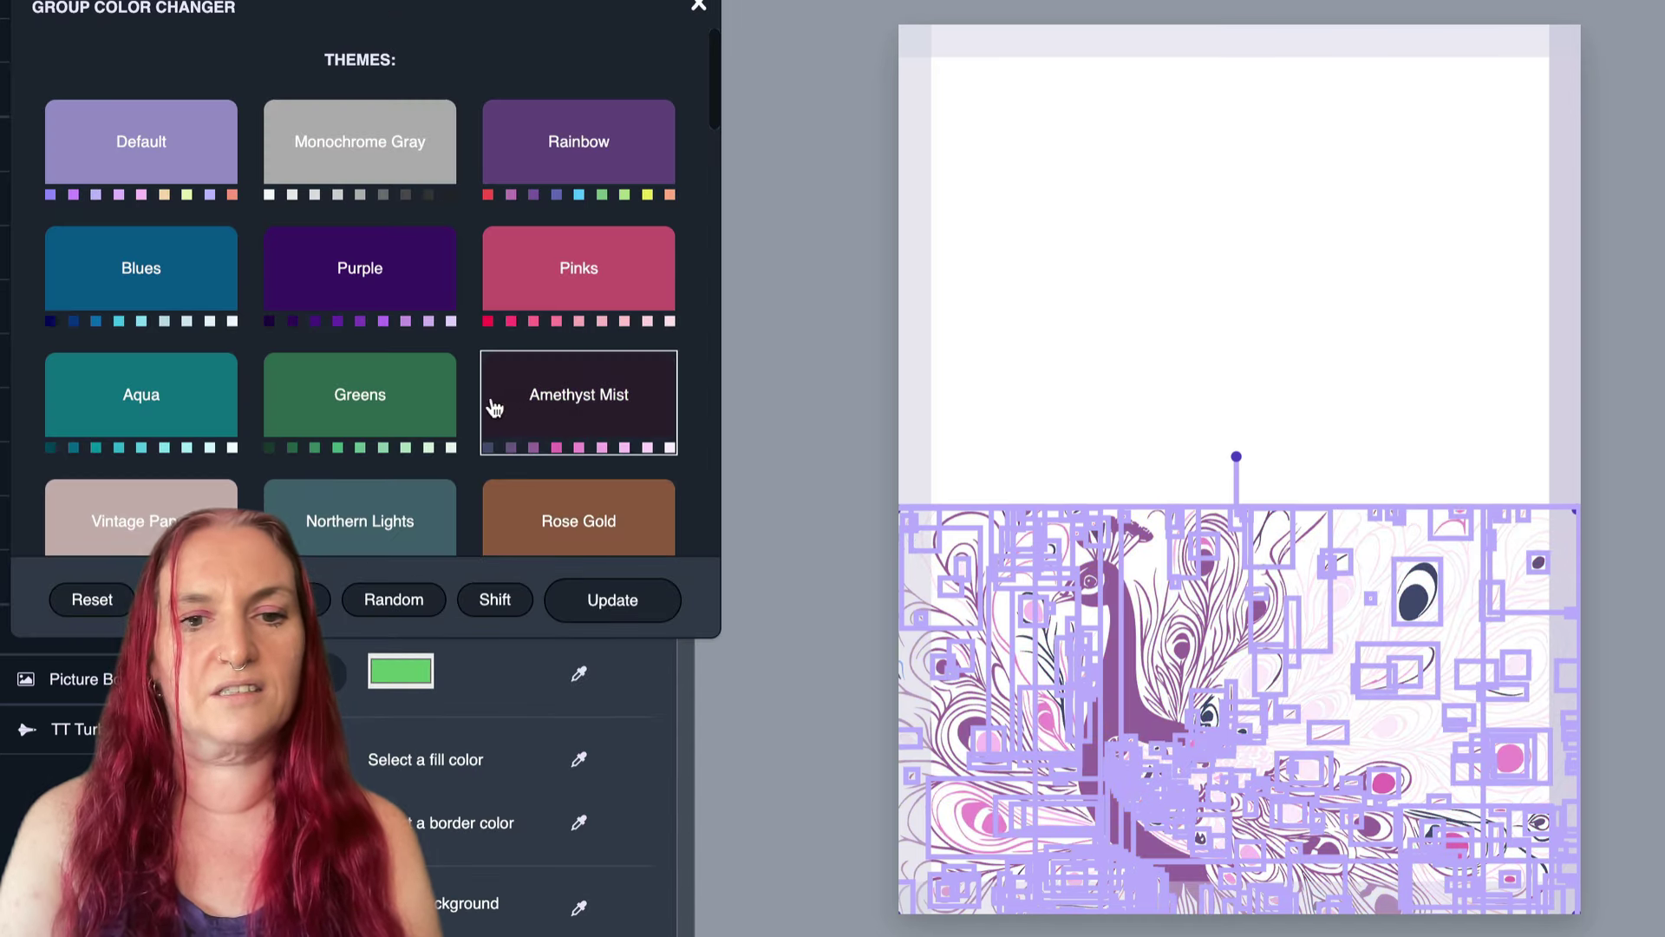
pyautogui.scroll(-2, 491, 404)
pyautogui.click(416, 330)
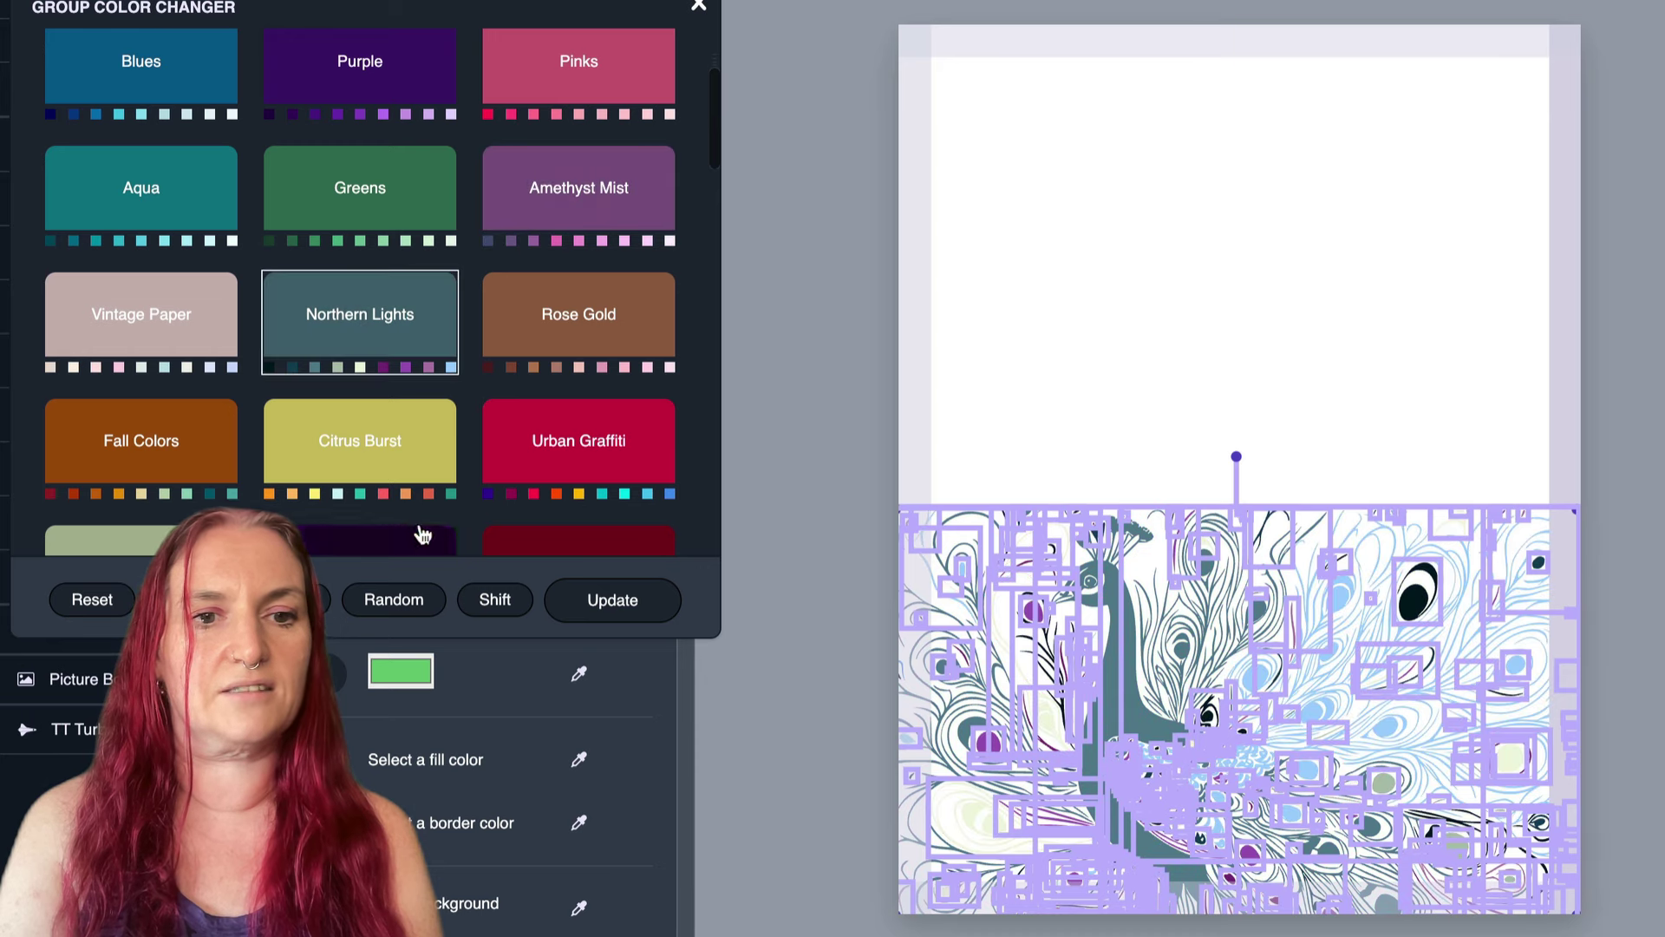
# Apply the Fall Colors theme to the peacock, randomize its colors until the body is dark teal, and deselect the artwork.
pyautogui.click(174, 460)
pyautogui.click(377, 607)
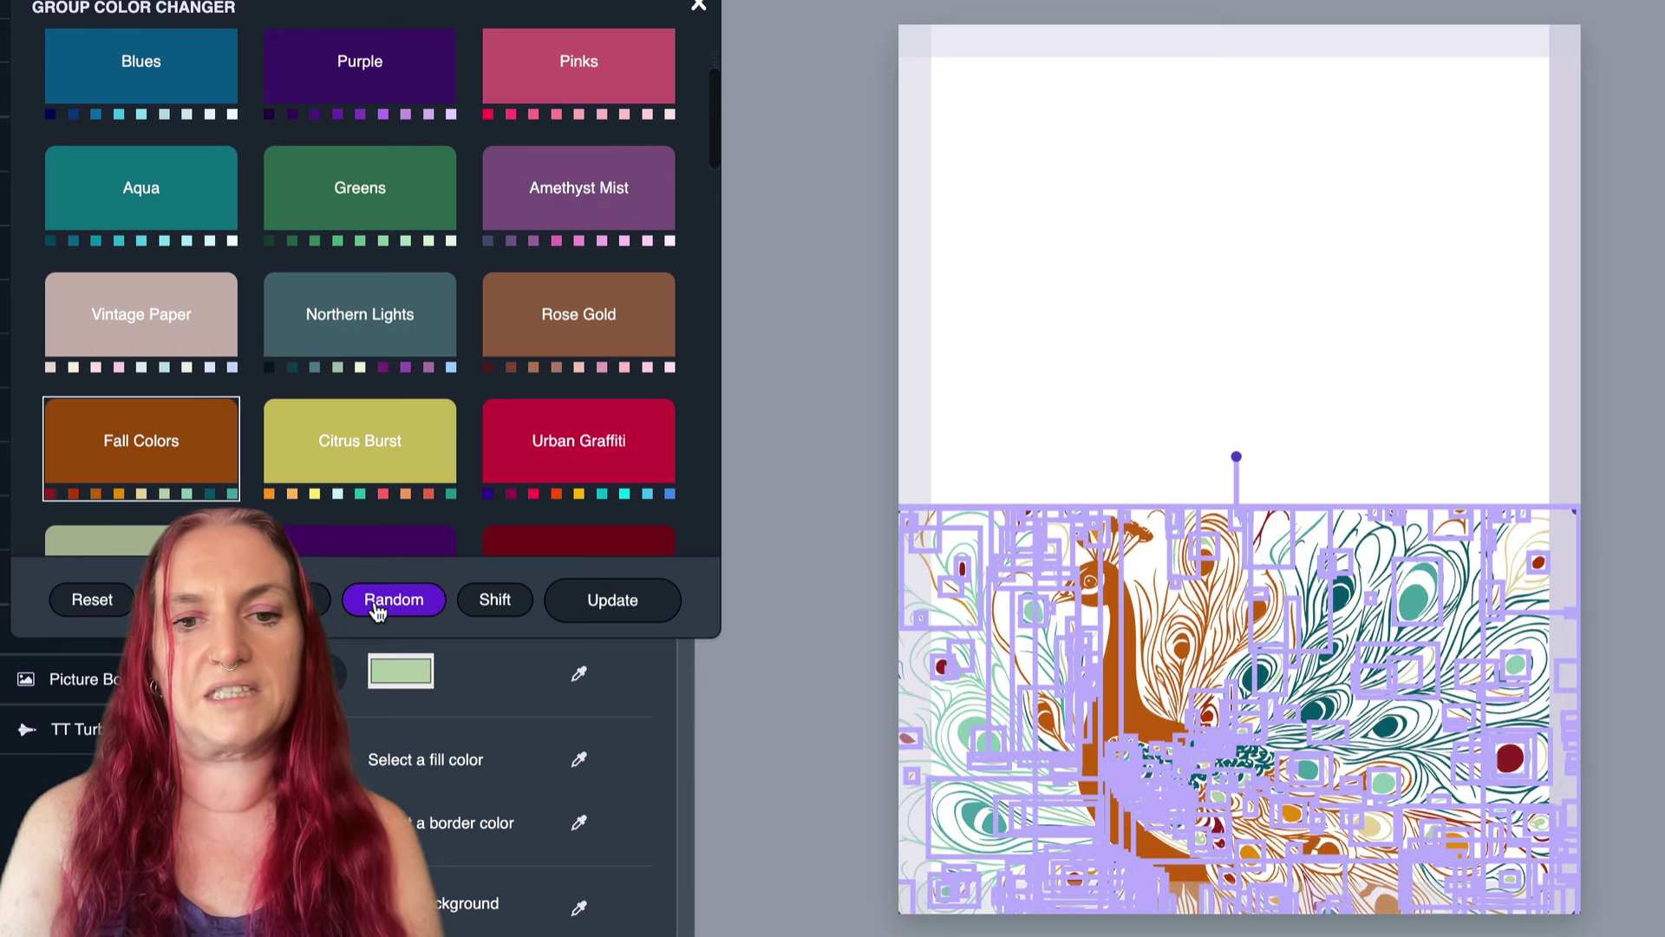
pyautogui.click(378, 608)
pyautogui.click(378, 607)
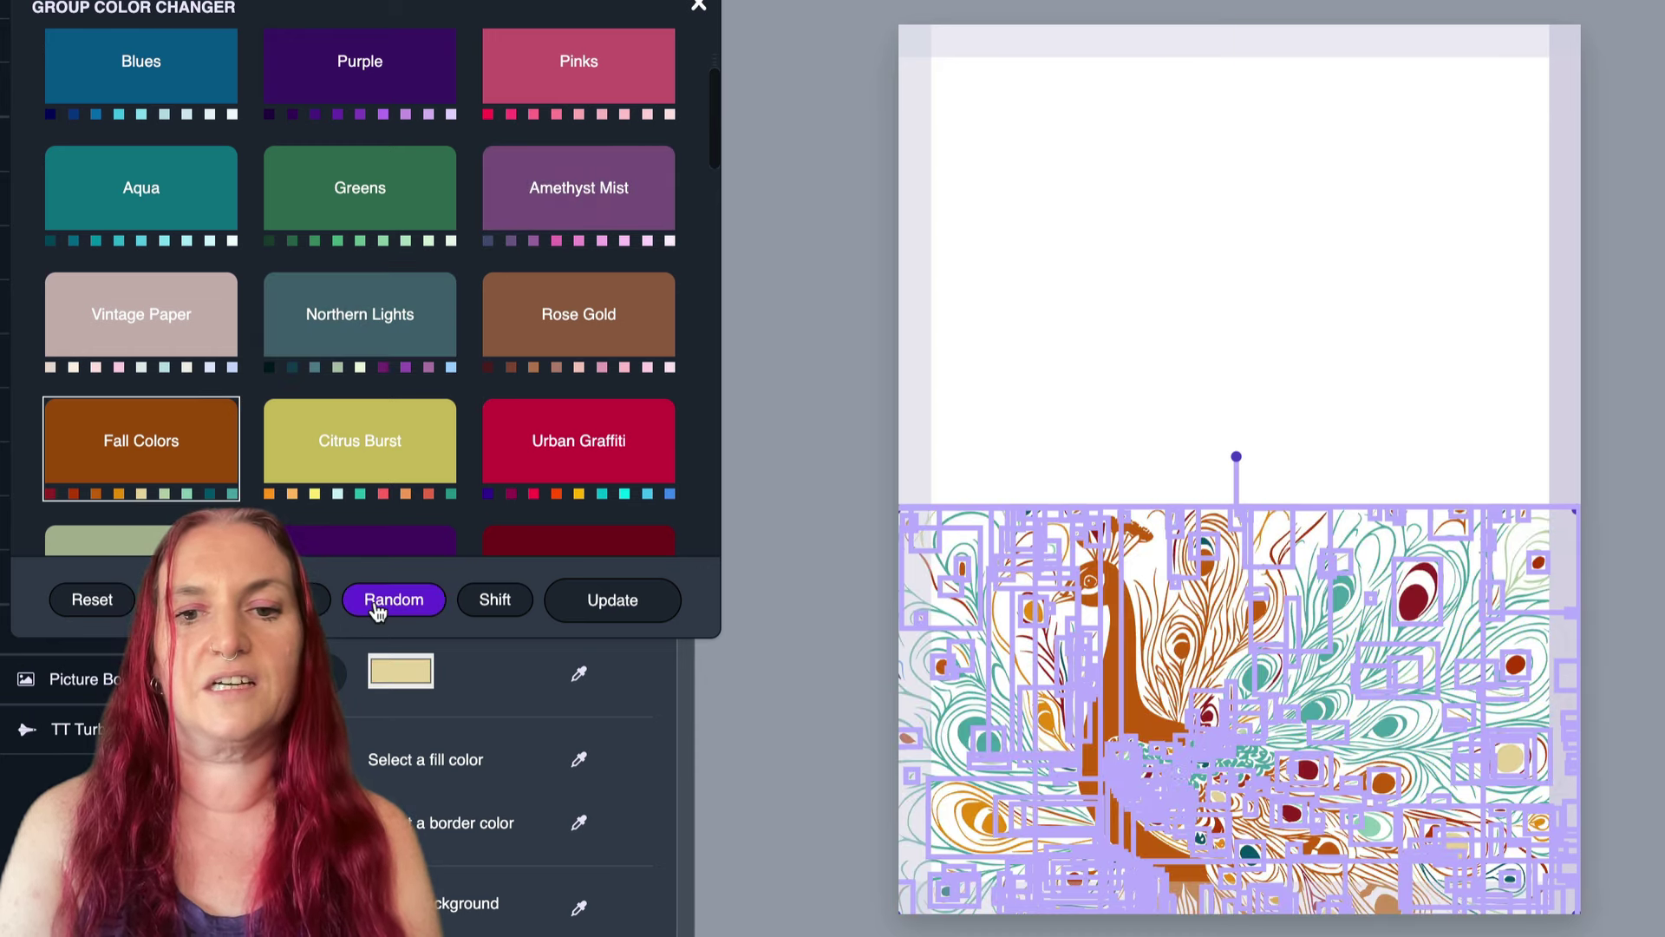
pyautogui.click(377, 607)
pyautogui.click(1204, 420)
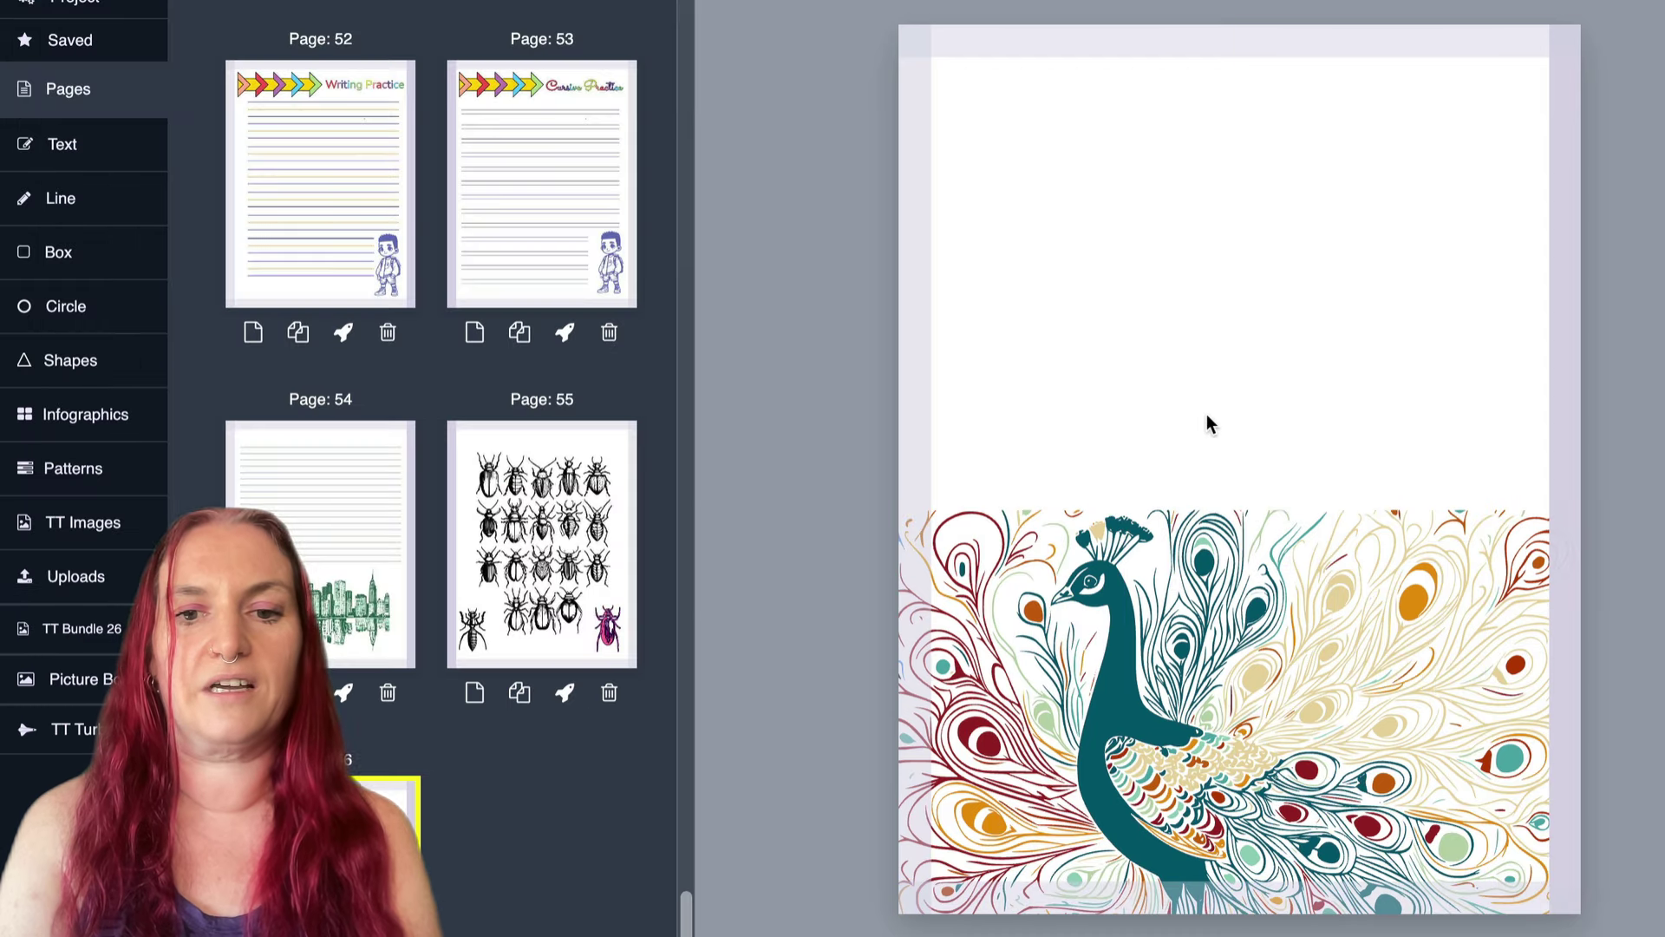
# Recolor the large feather-outline piece right of the peacock's body with the dark teal sampled from the body.
pyautogui.click(1405, 639)
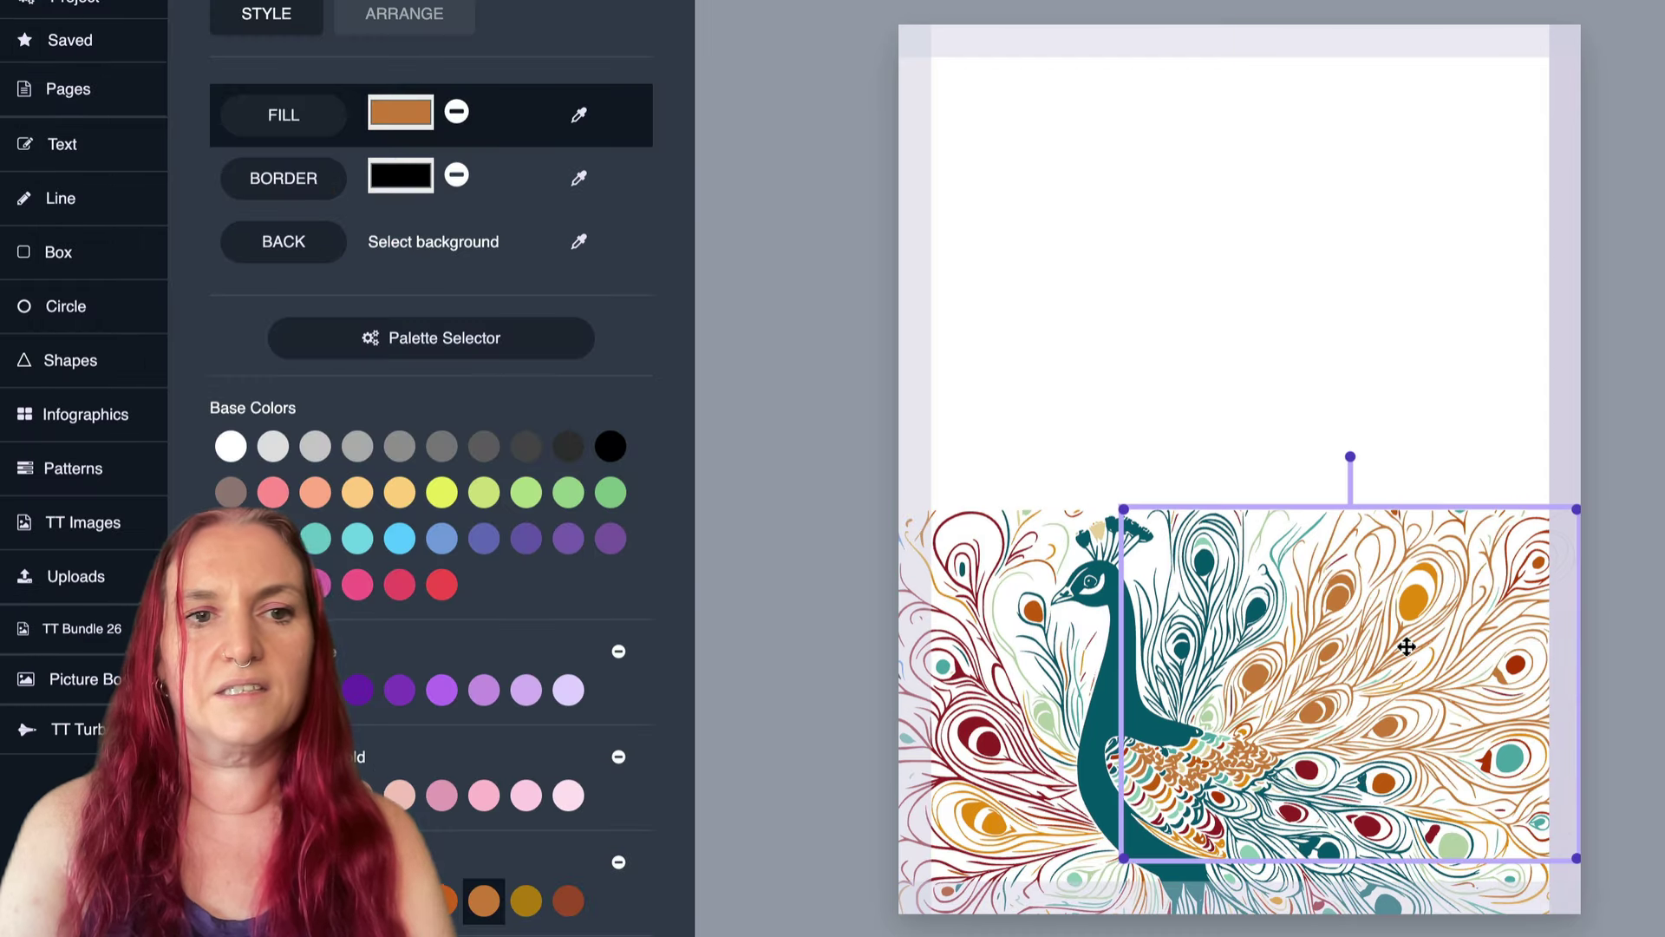
pyautogui.click(575, 117)
pyautogui.click(1095, 733)
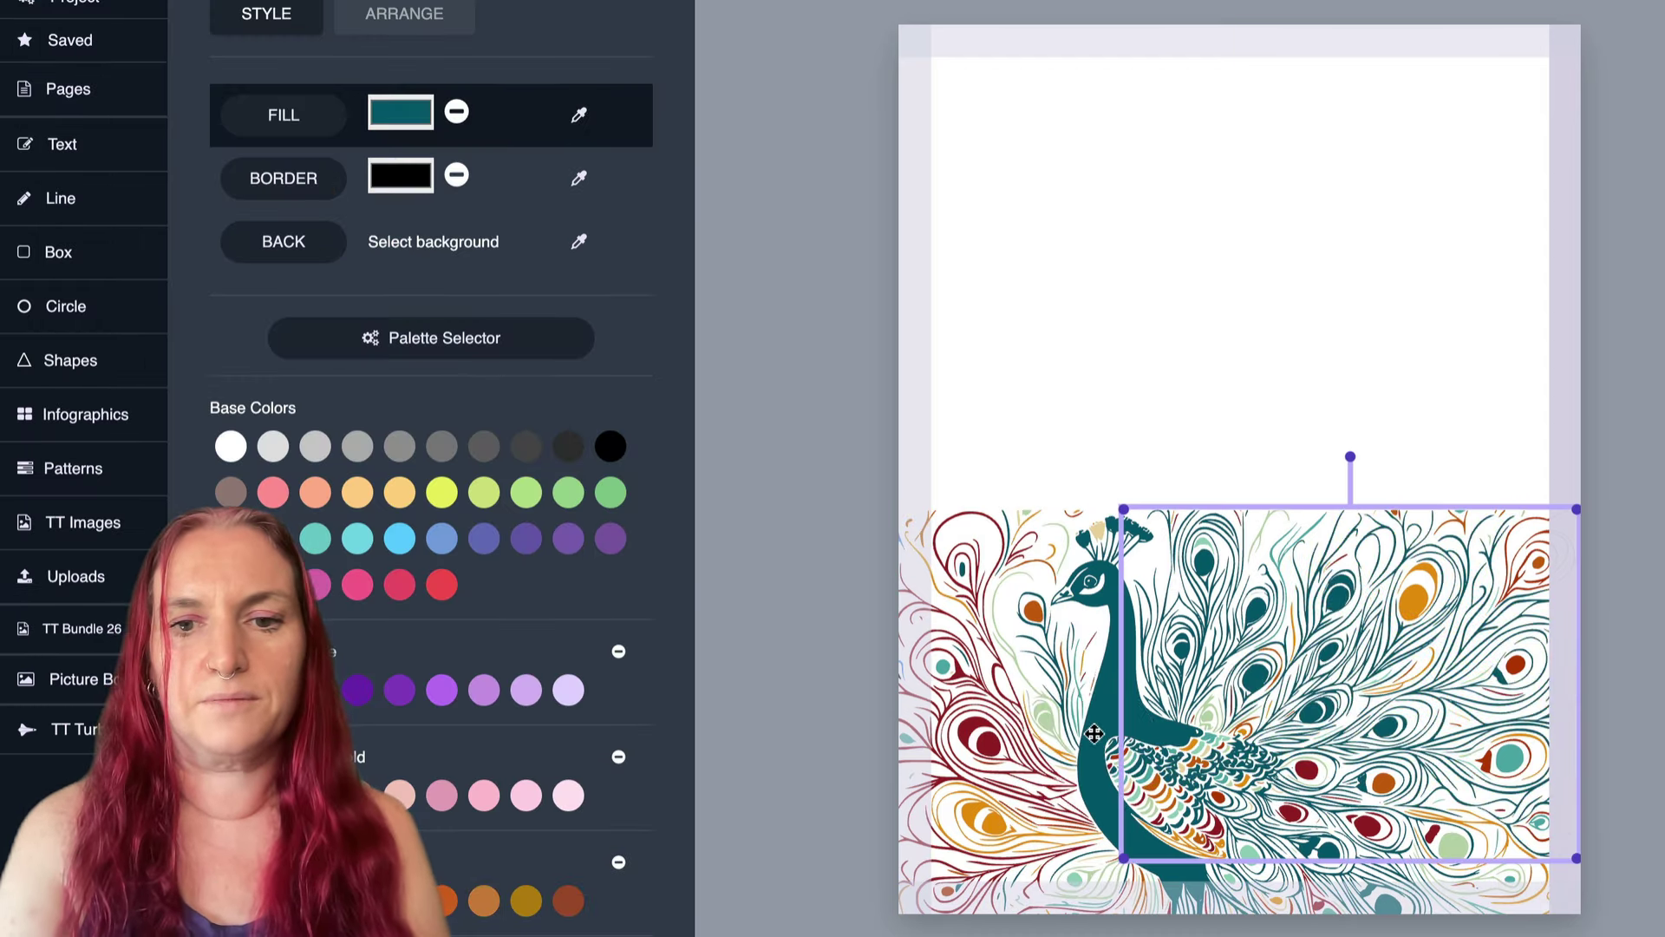
pyautogui.click(1017, 347)
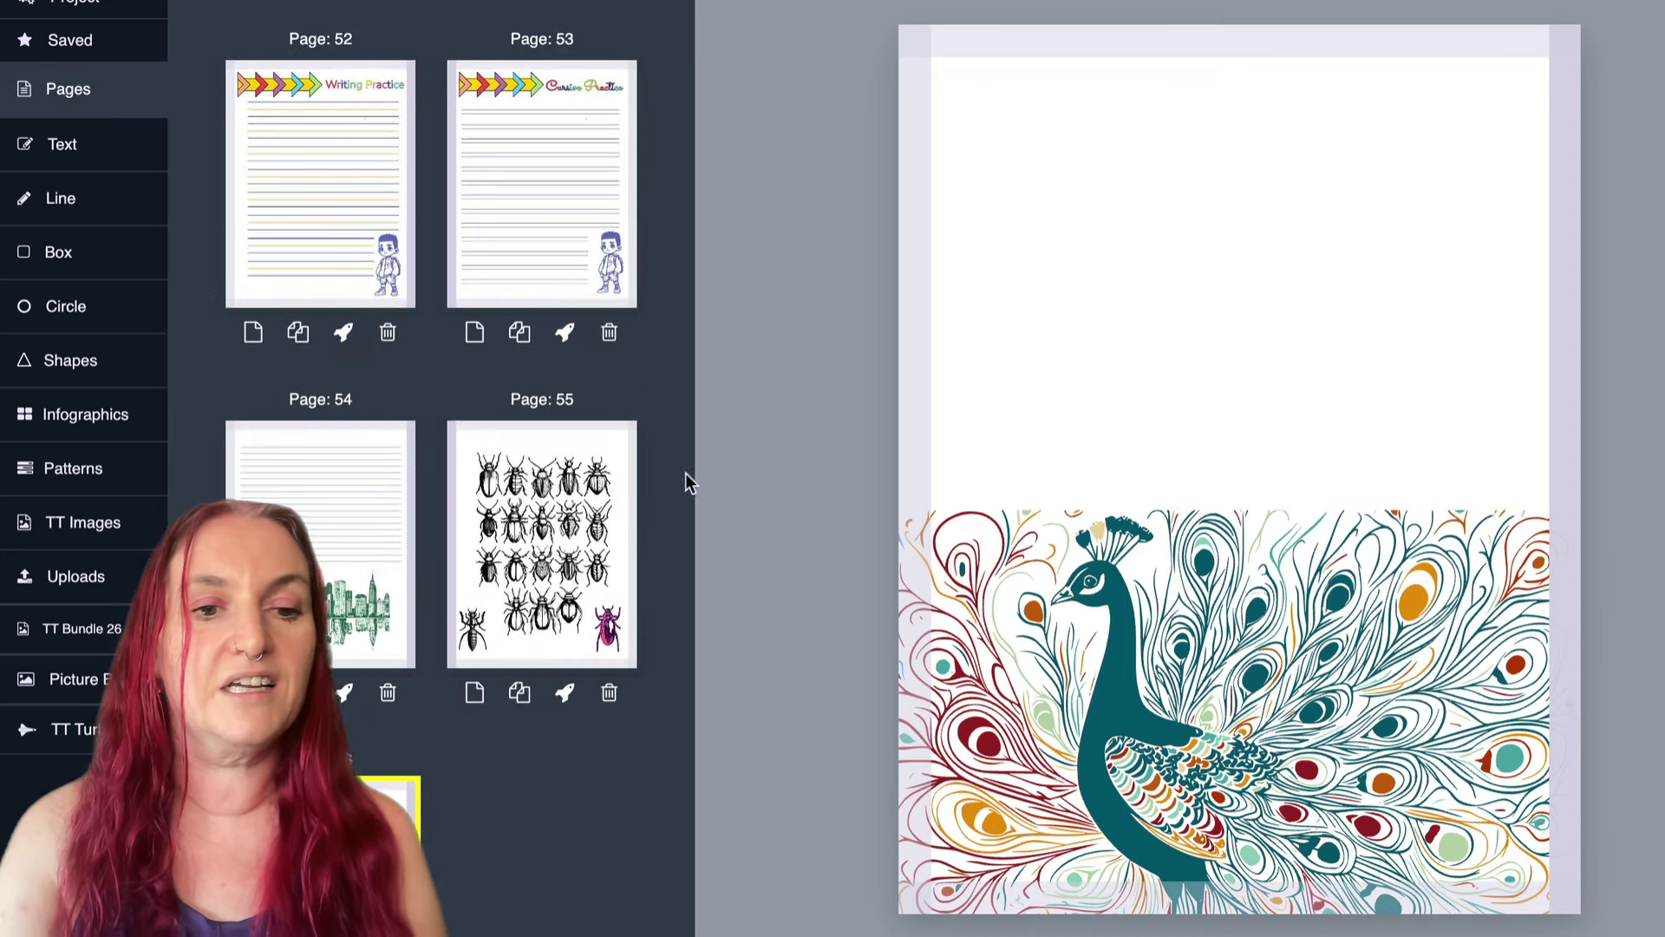
# Look at the lined skyline layout on page 54 and return to the peacock page.
pyautogui.click(369, 583)
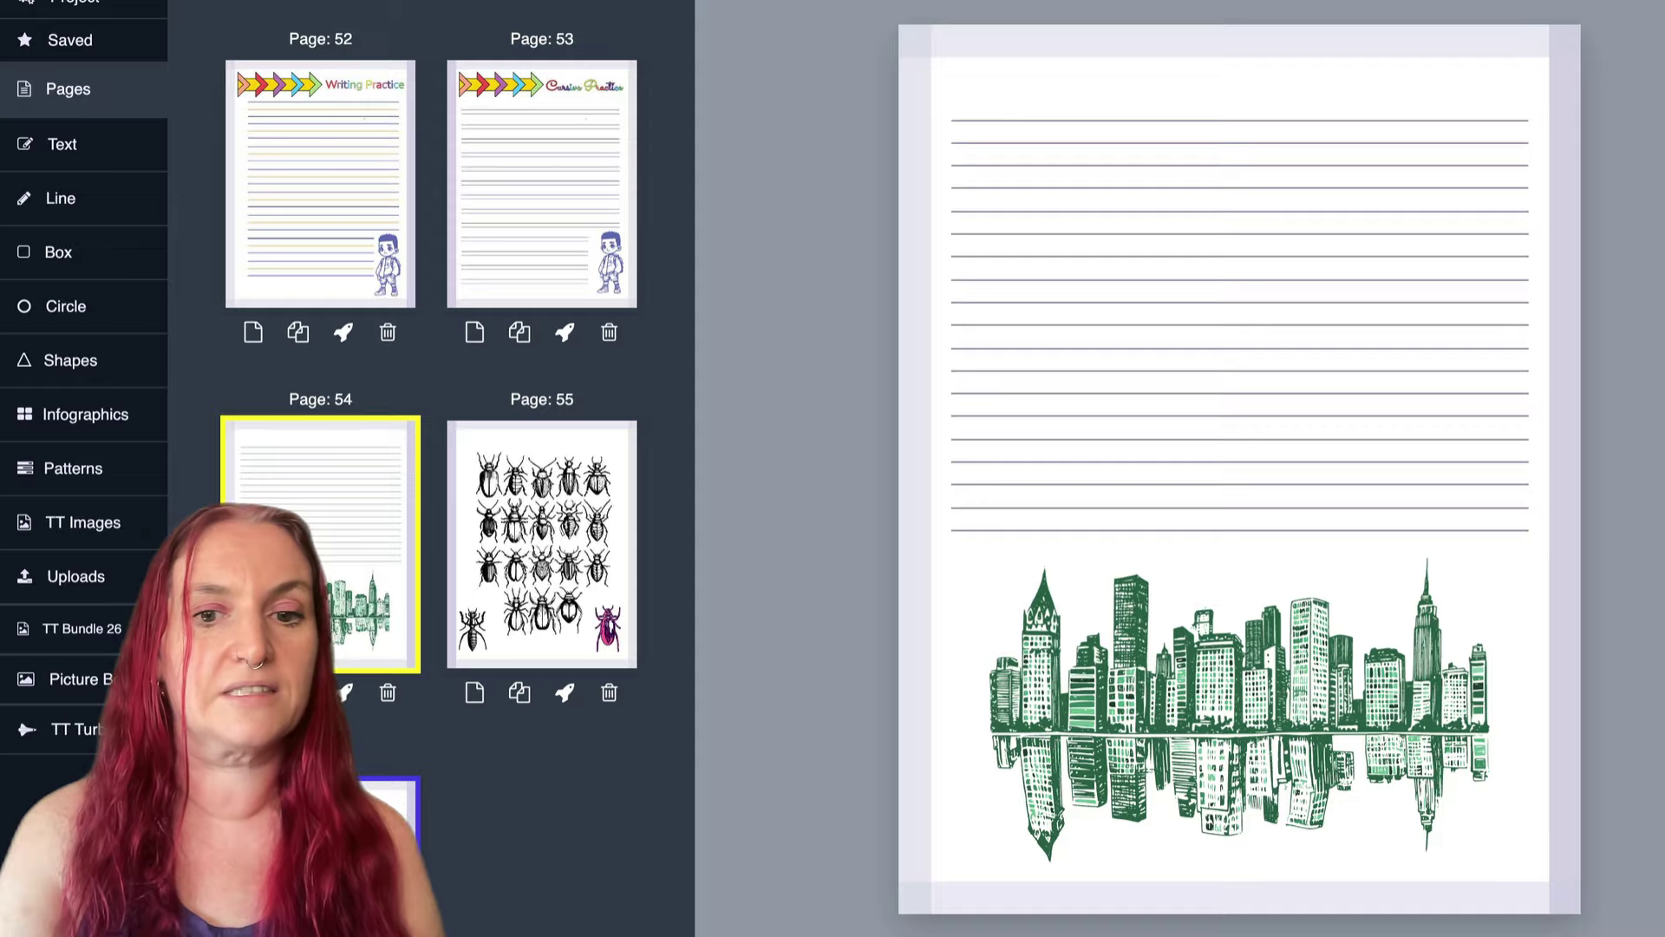
pyautogui.click(391, 807)
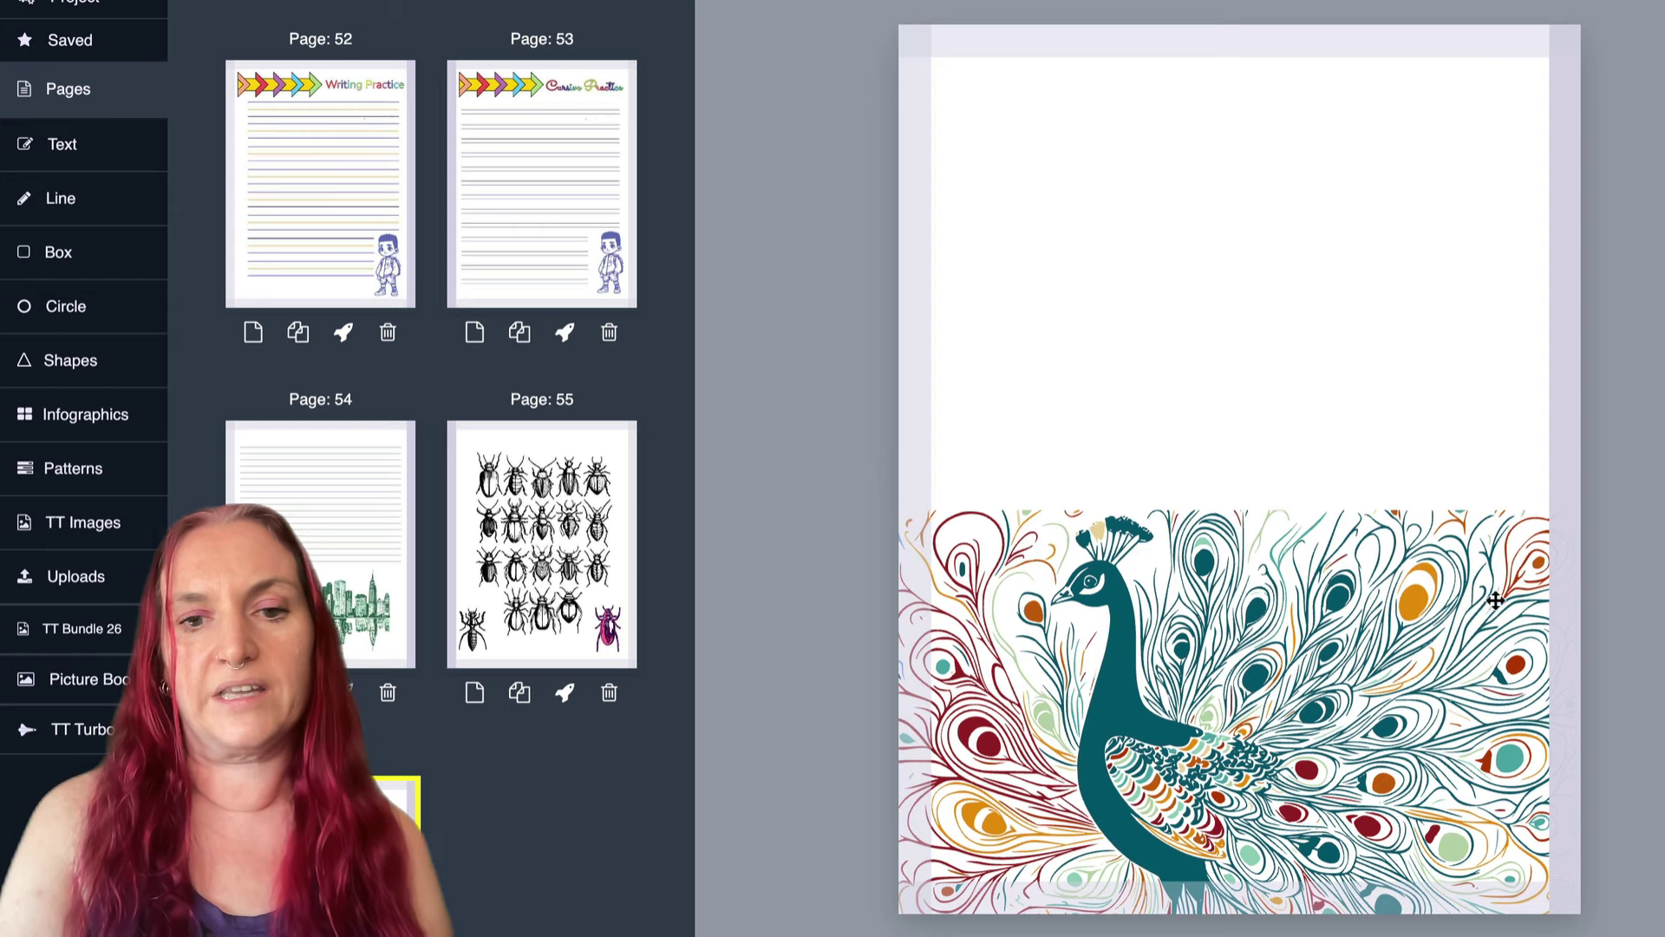
# Add a box in the empty area above the peacock, turn the page margins off, and move the box slightly up.
pyautogui.click(33, 251)
pyautogui.scroll(1, 998, 667)
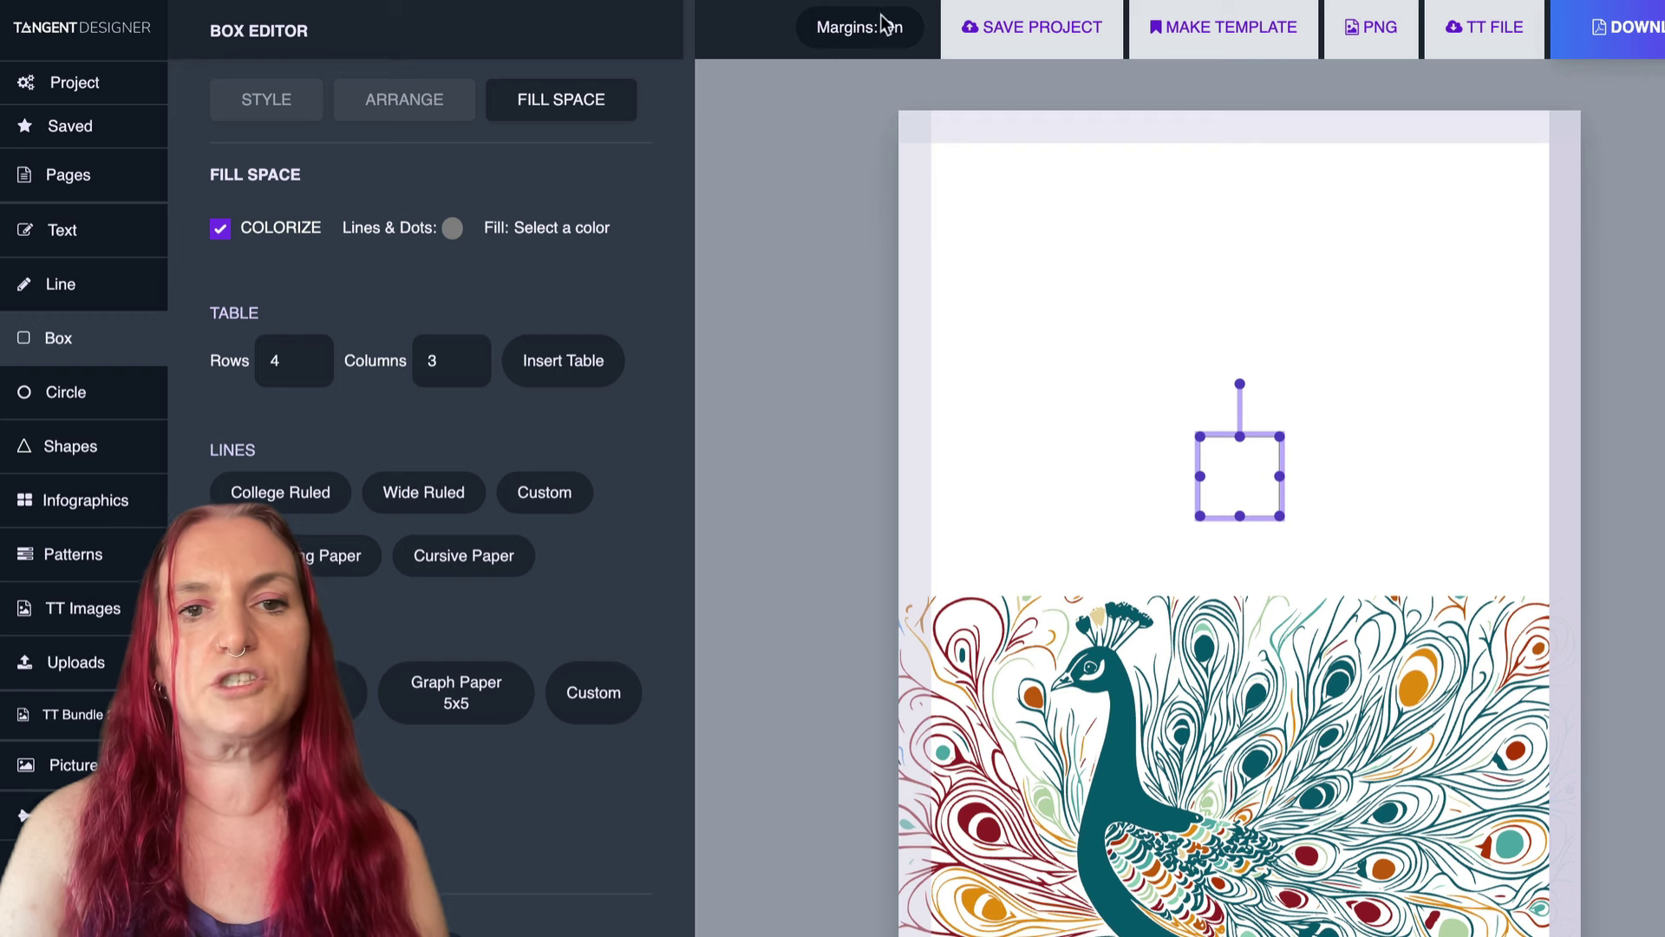
pyautogui.click(849, 34)
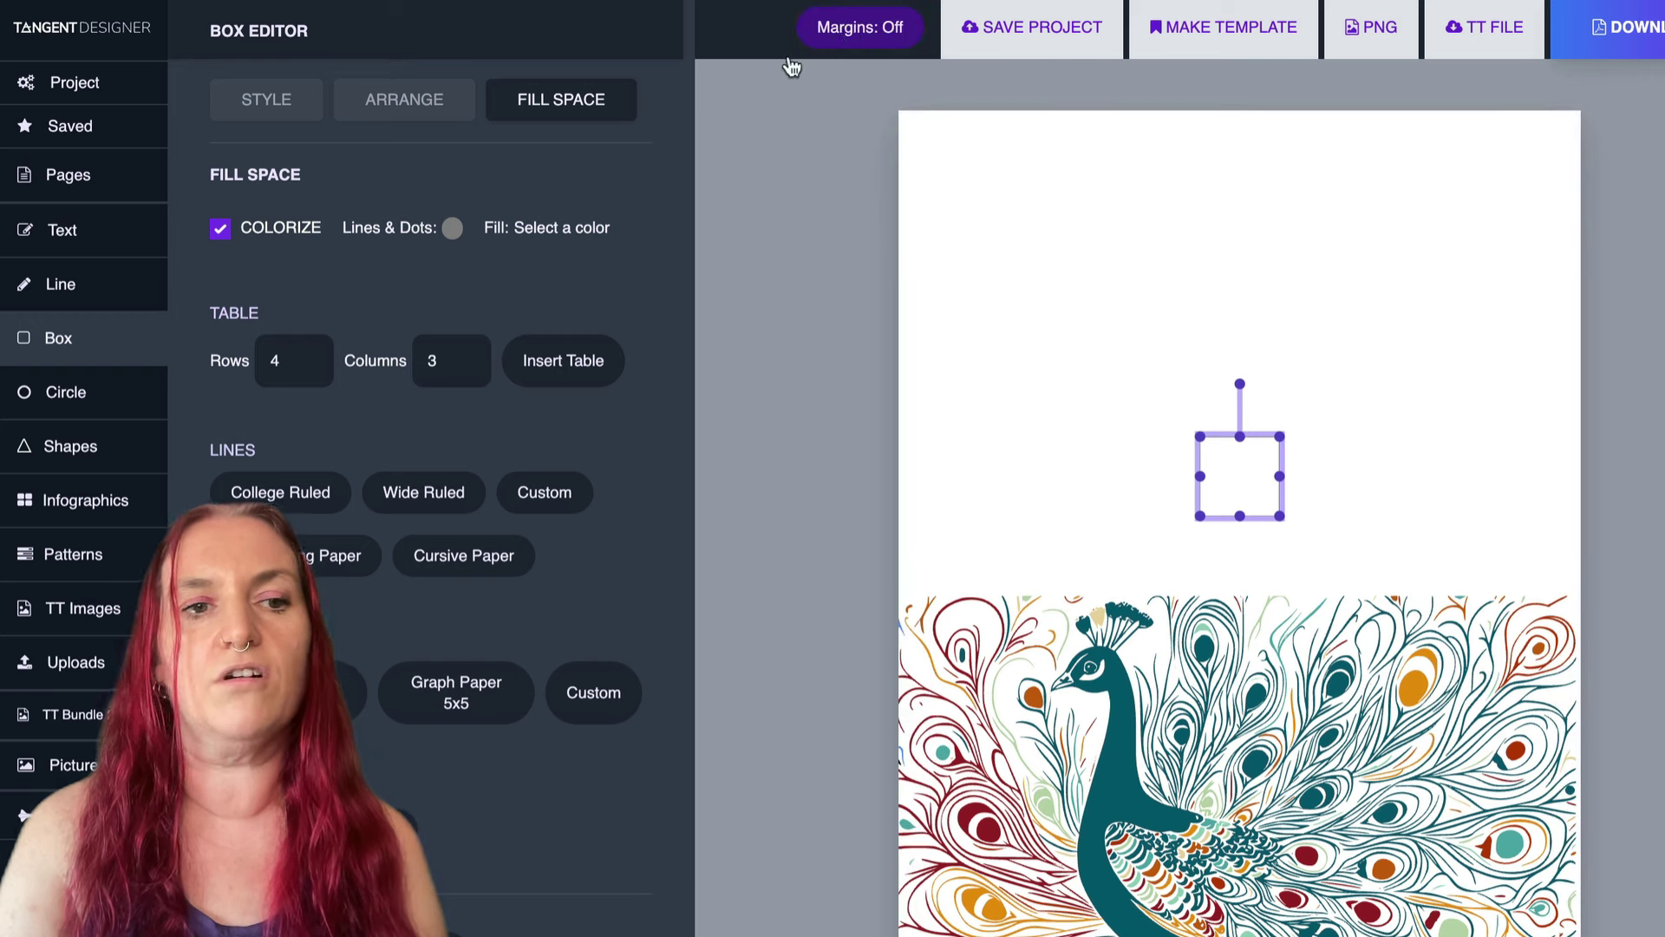
pyautogui.moveTo(1224, 457); pyautogui.dragTo(1217, 407)
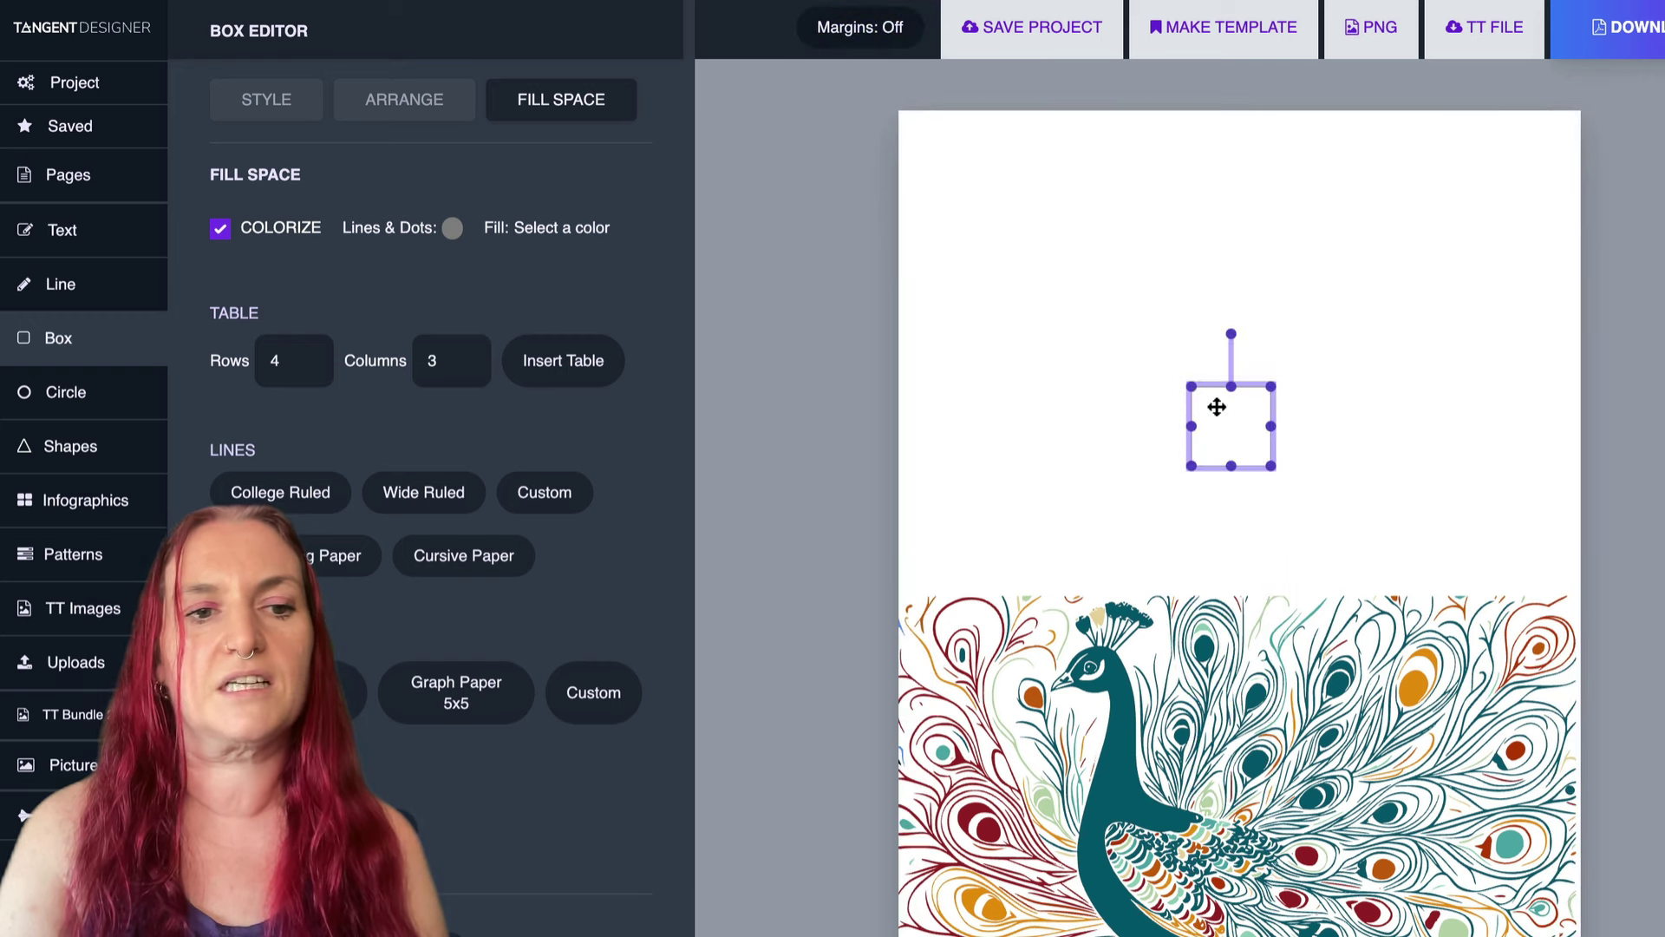
# Resize the box to full page width and stretch it from the page's top edge down to the peacock, about 6.08" high.
pyautogui.click(424, 115)
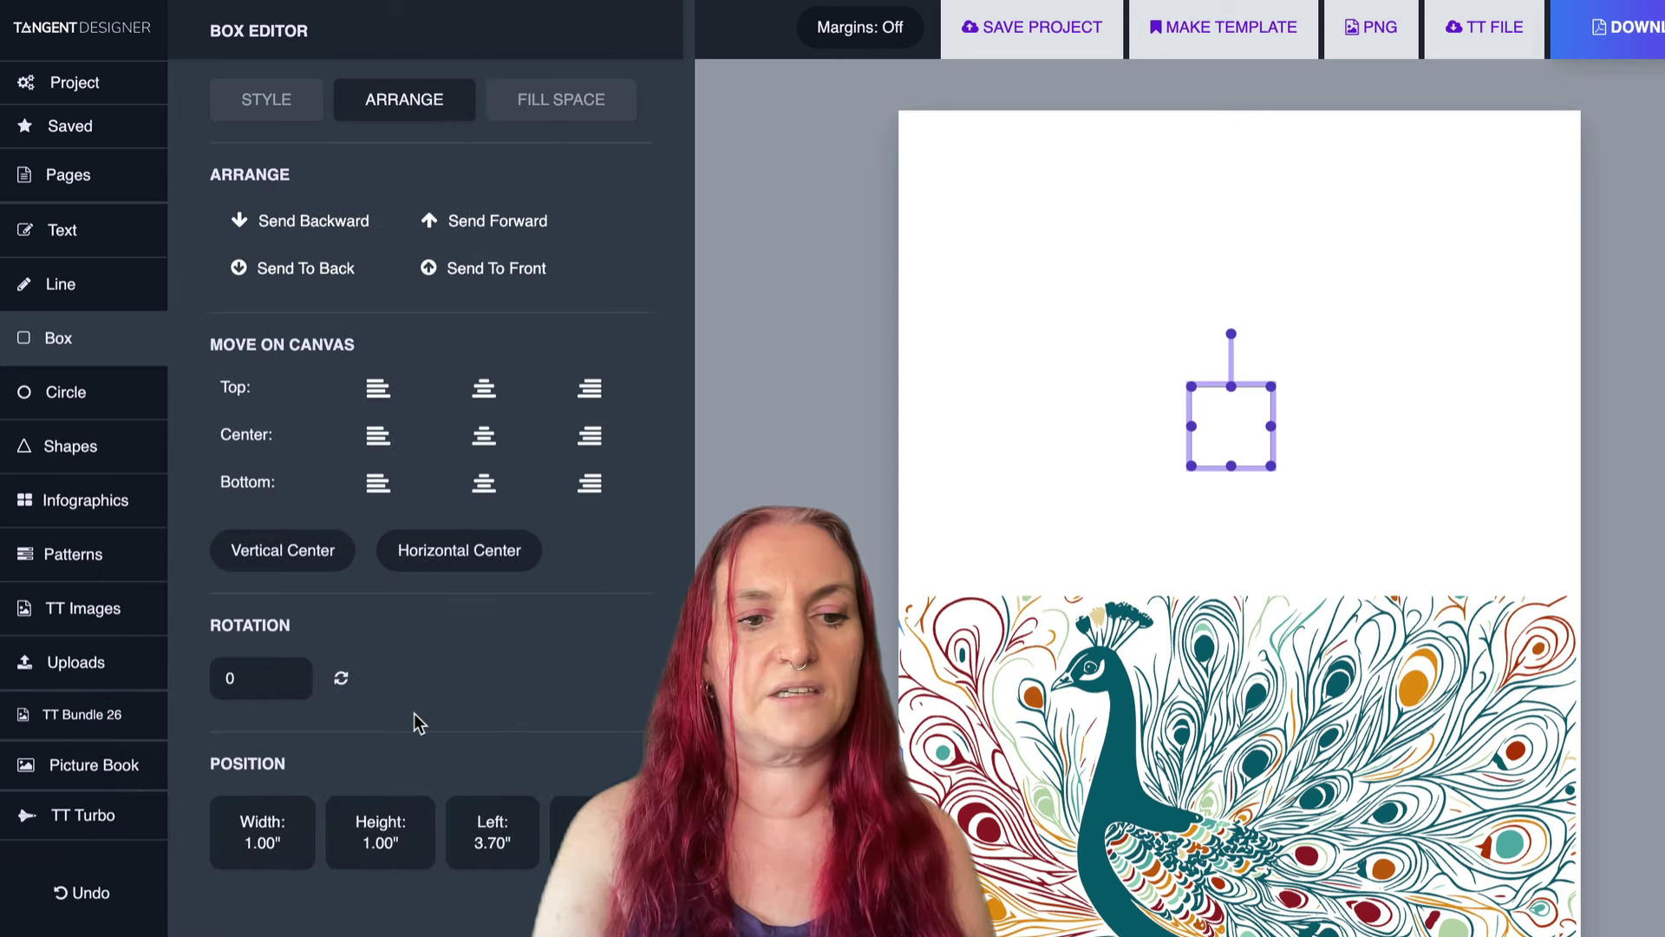
pyautogui.scroll(-5, 416, 722)
pyautogui.click(279, 689)
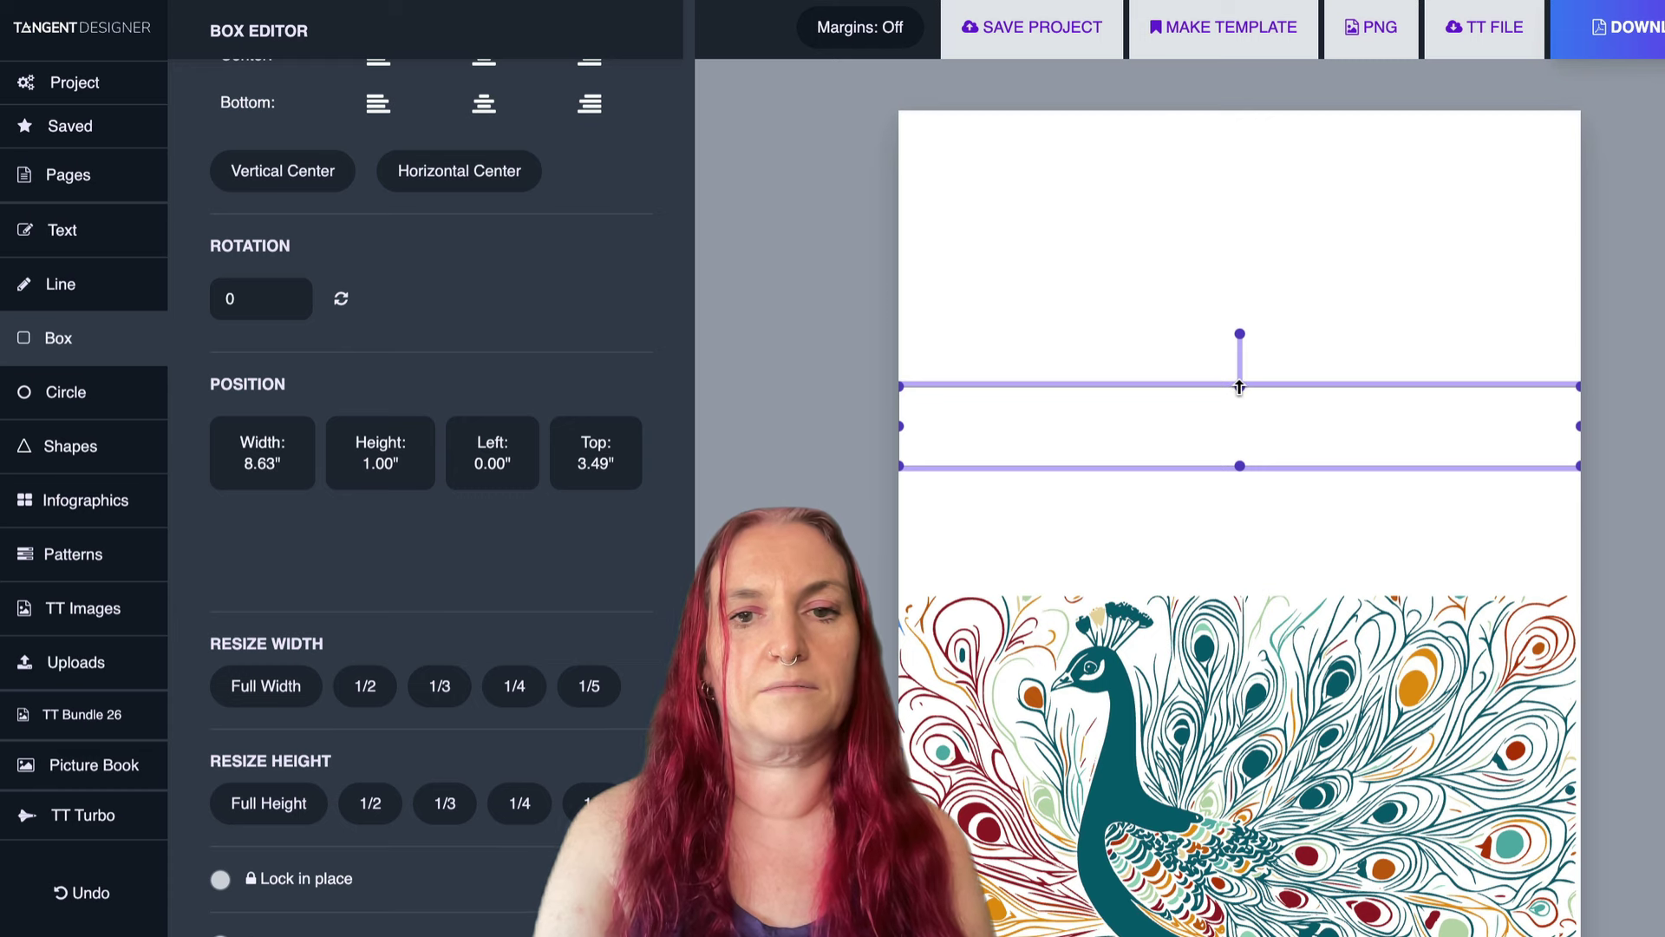
pyautogui.moveTo(1241, 388); pyautogui.dragTo(1237, 111)
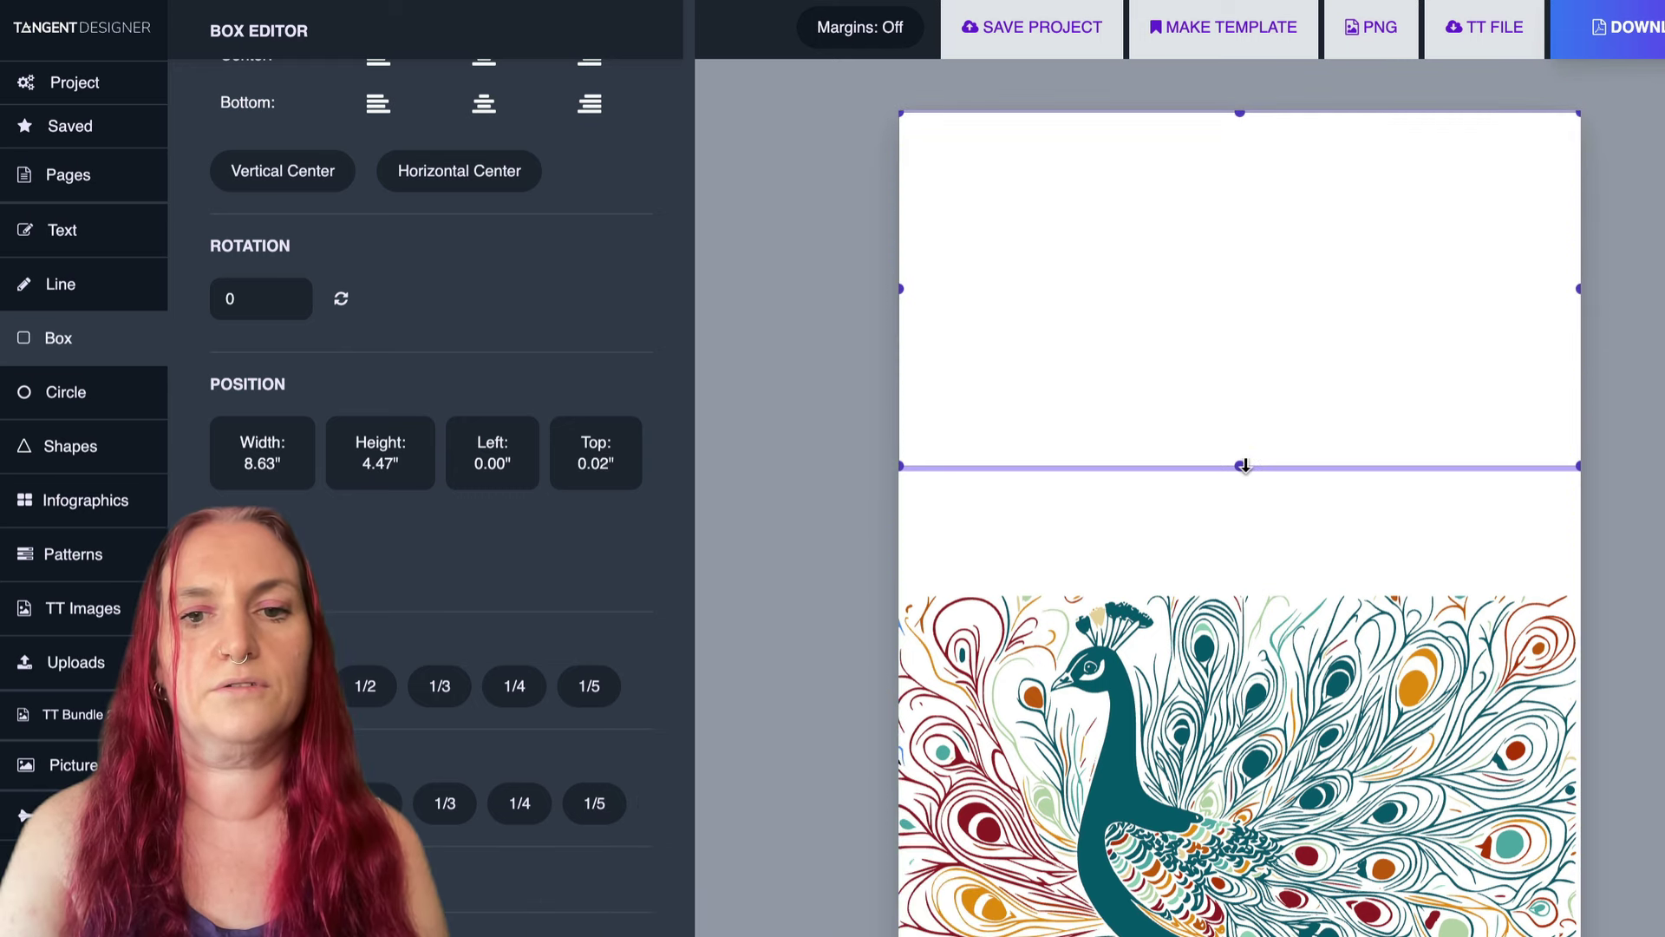
pyautogui.moveTo(1239, 468); pyautogui.dragTo(1249, 600)
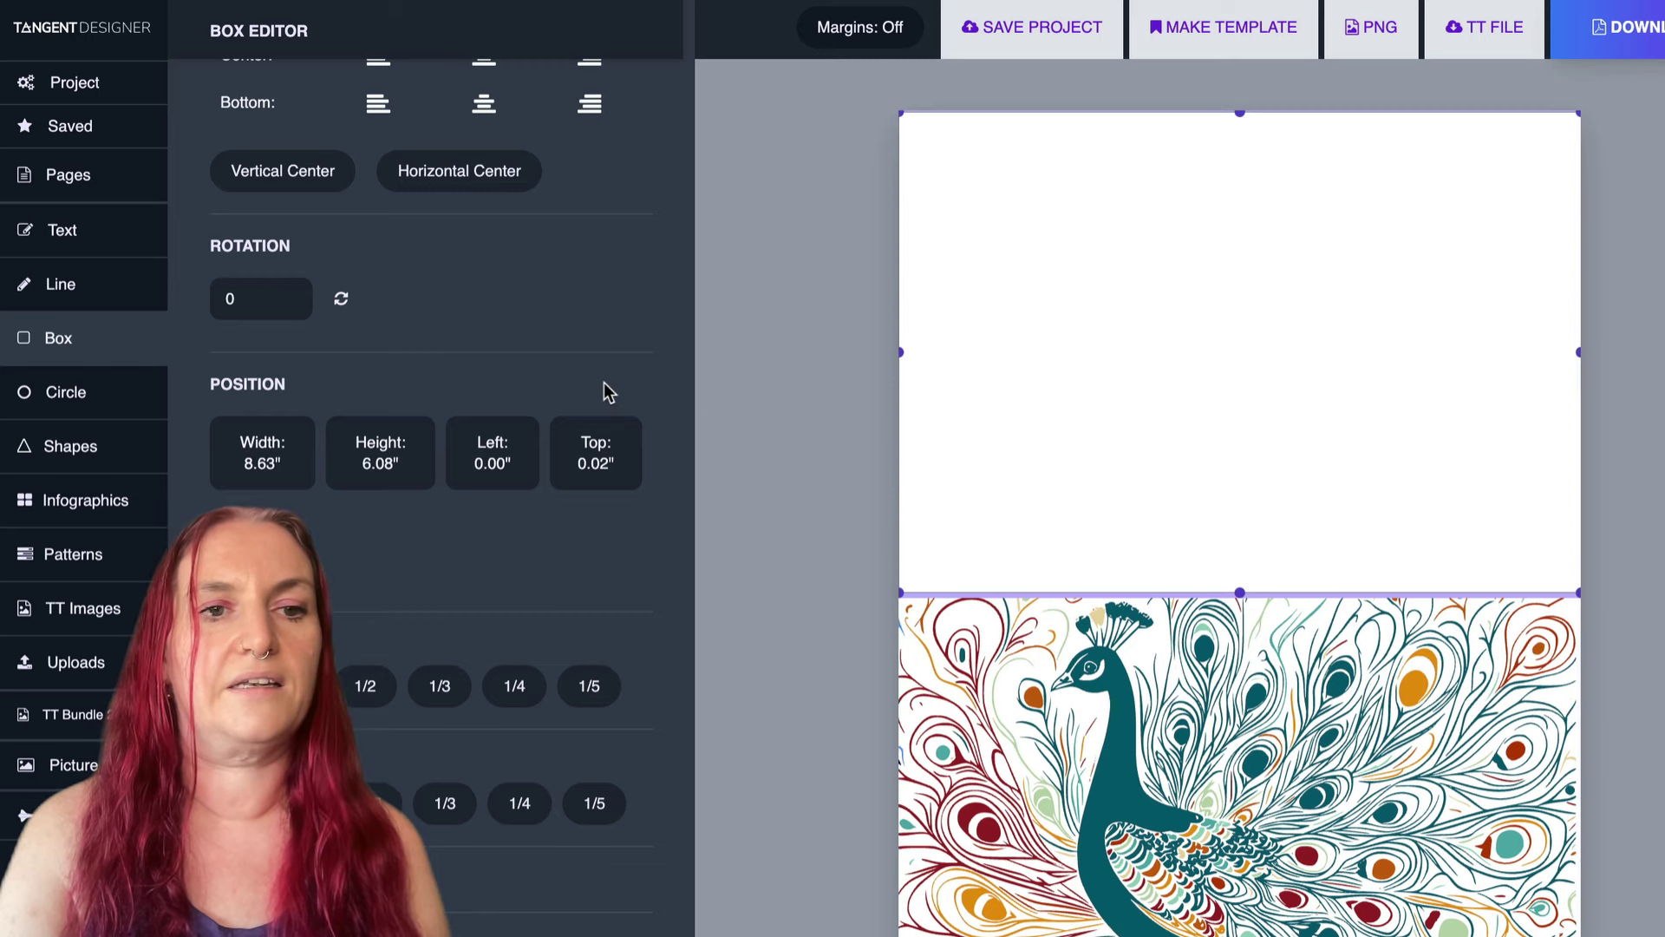
# Fill the box above the peacock with 5x5 graph paper, its lines colored dark teal sampled from the peacock's body.
pyautogui.scroll(5, 603, 382)
pyautogui.click(548, 120)
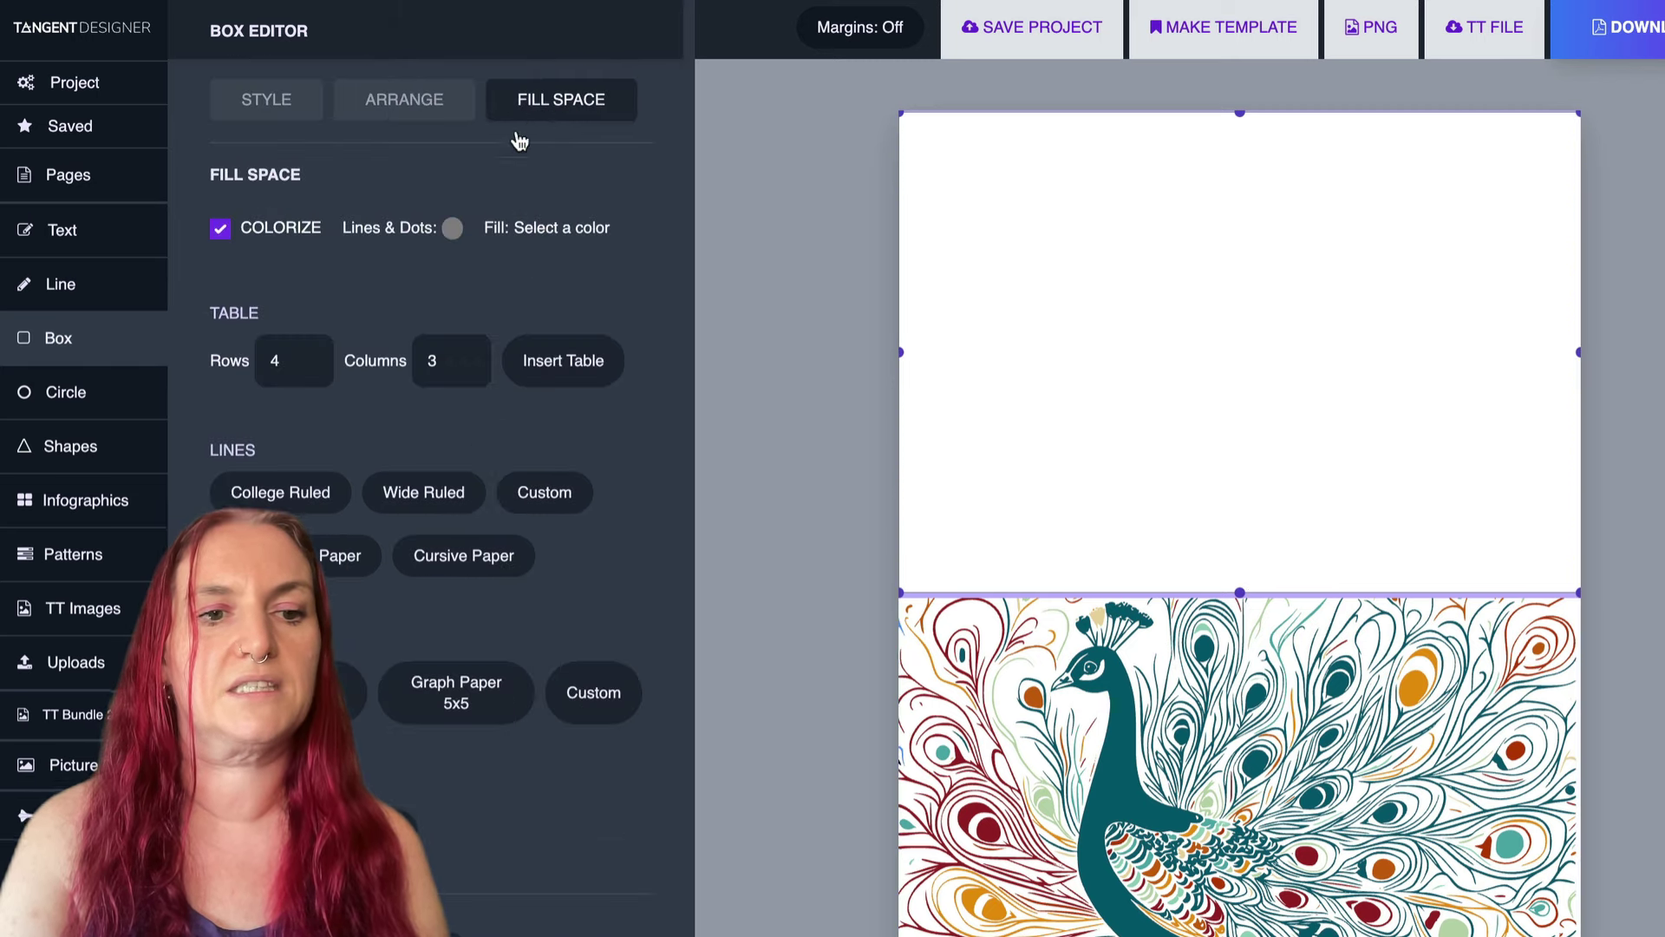
pyautogui.click(453, 218)
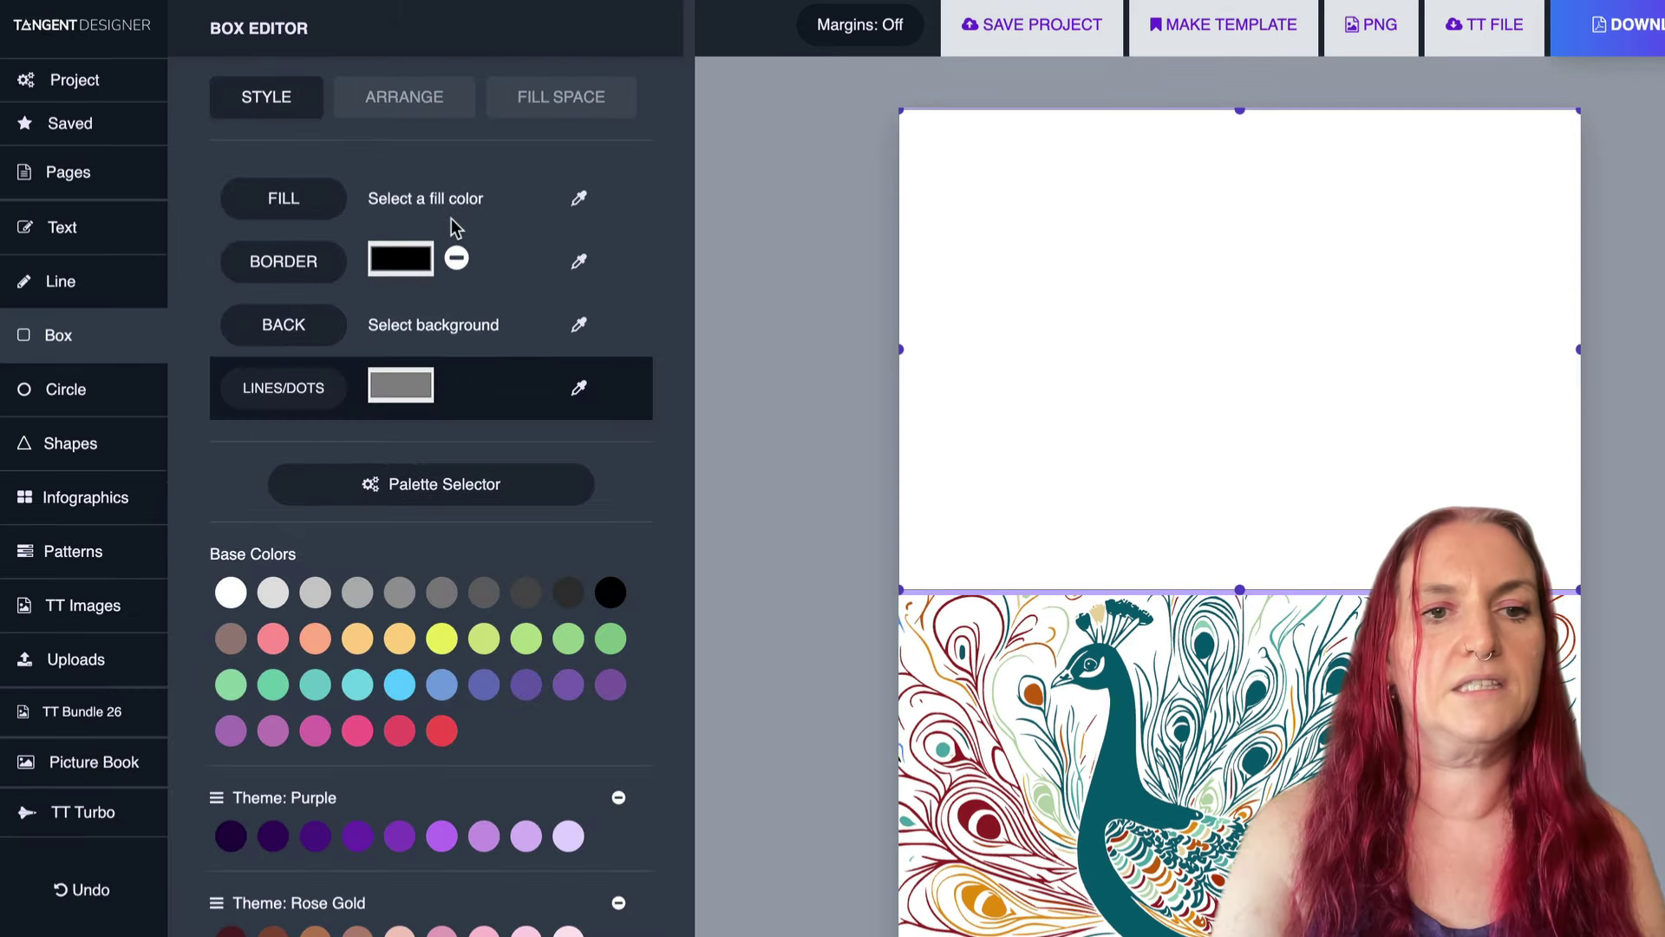
pyautogui.click(577, 387)
pyautogui.click(1103, 774)
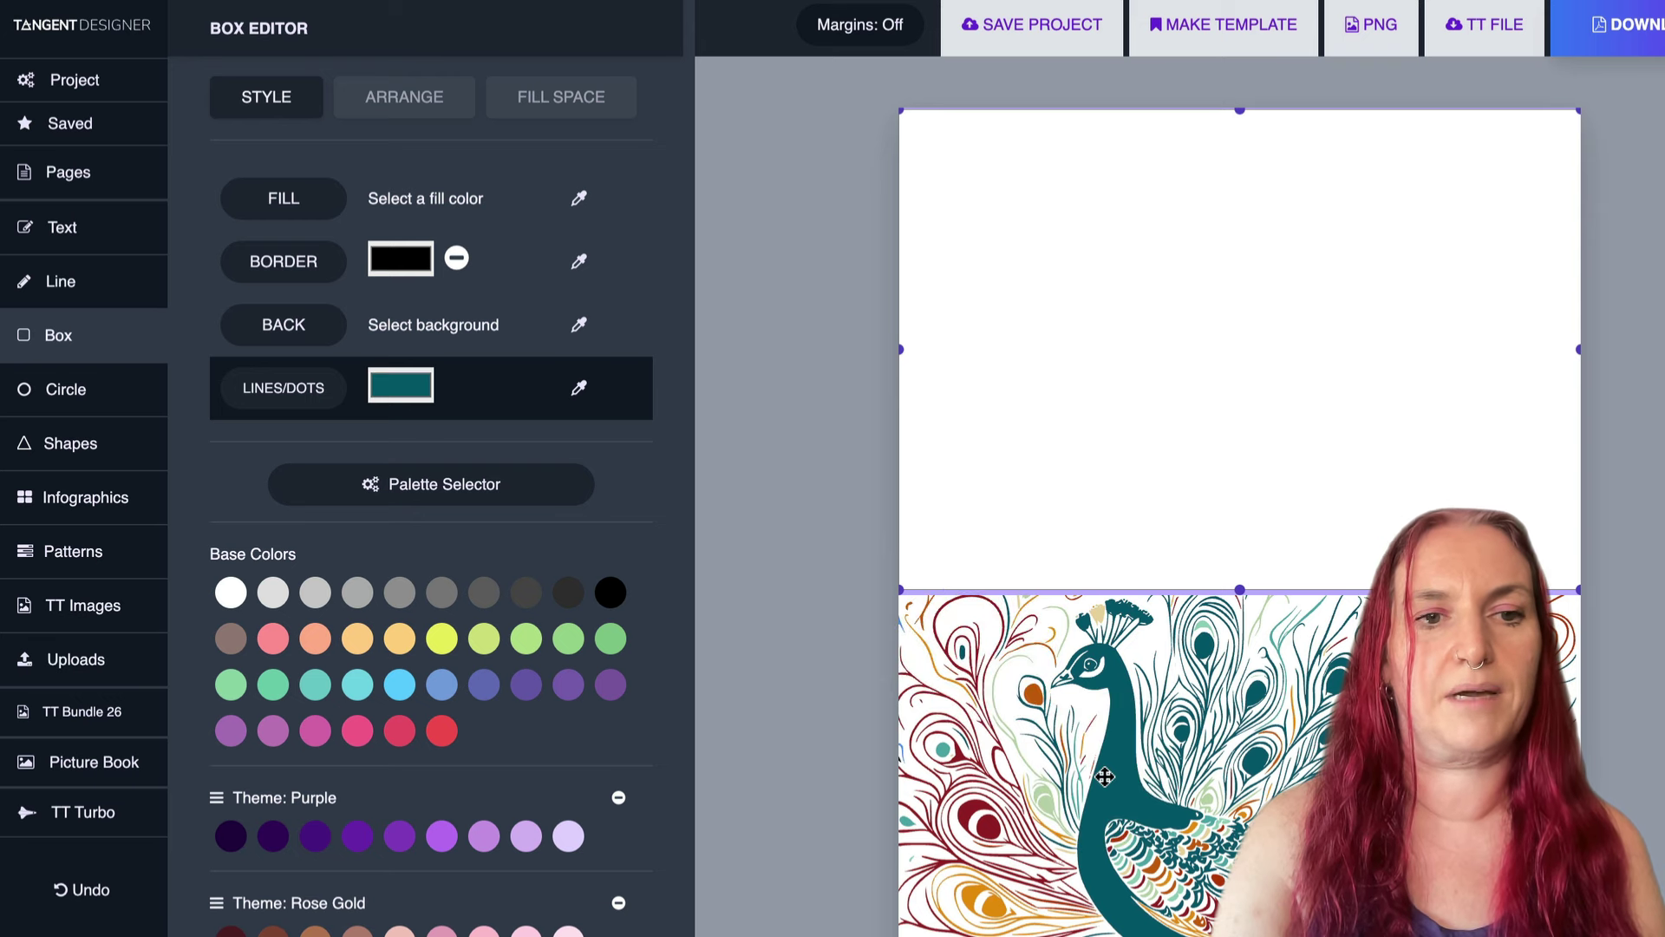
pyautogui.click(559, 104)
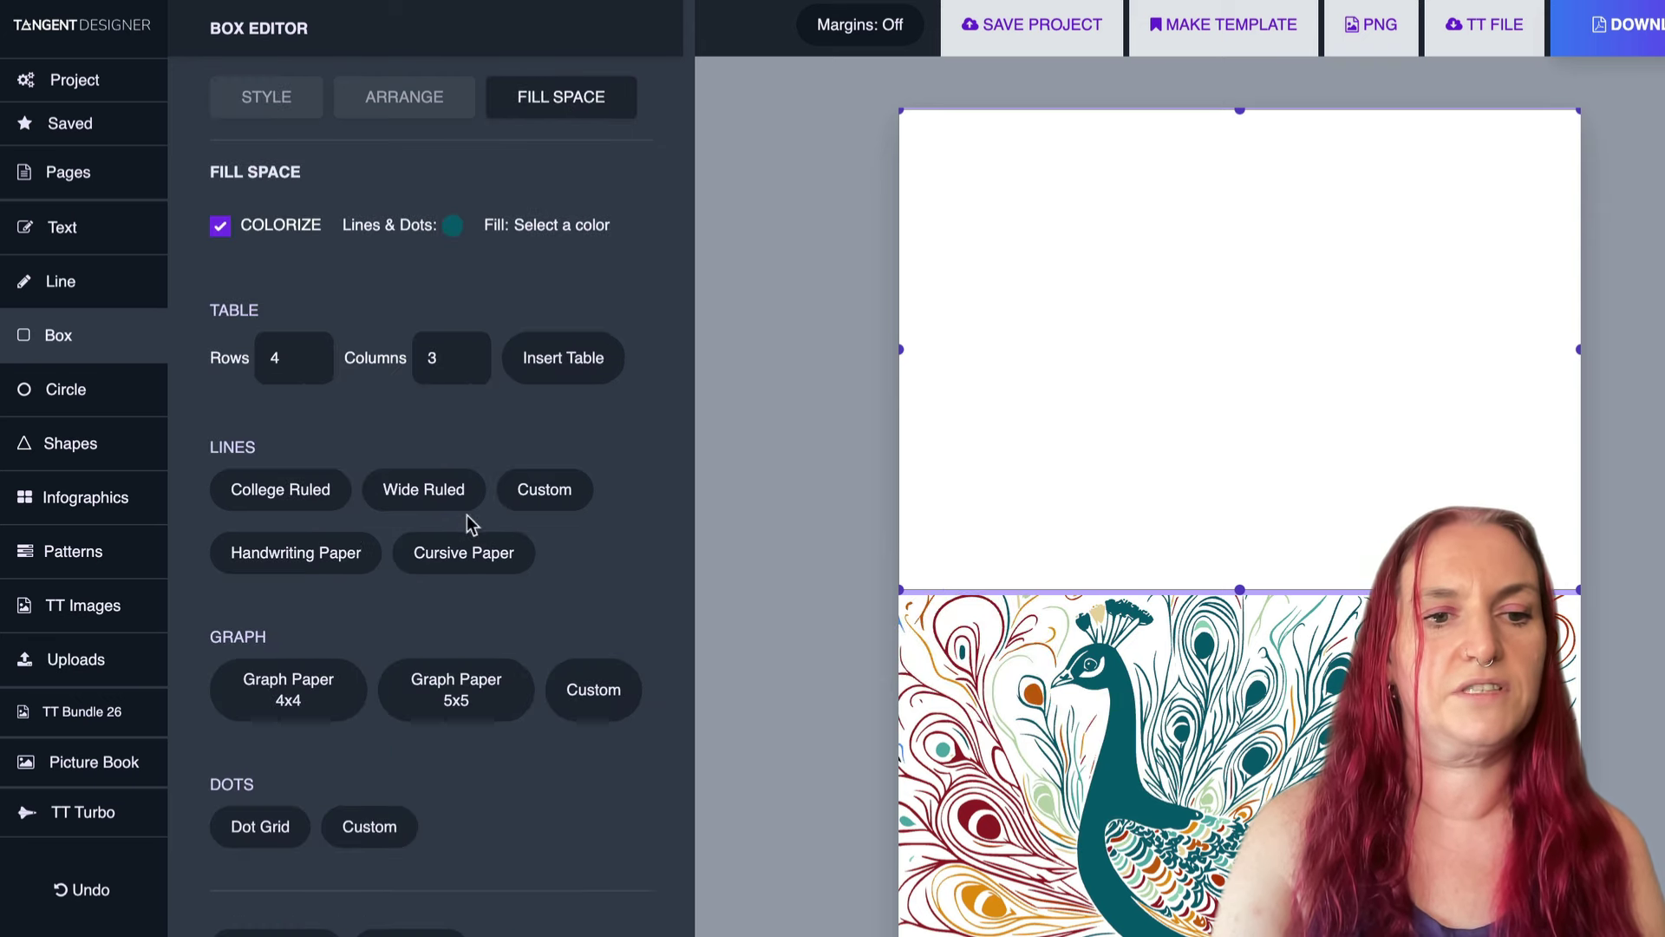
pyautogui.click(440, 694)
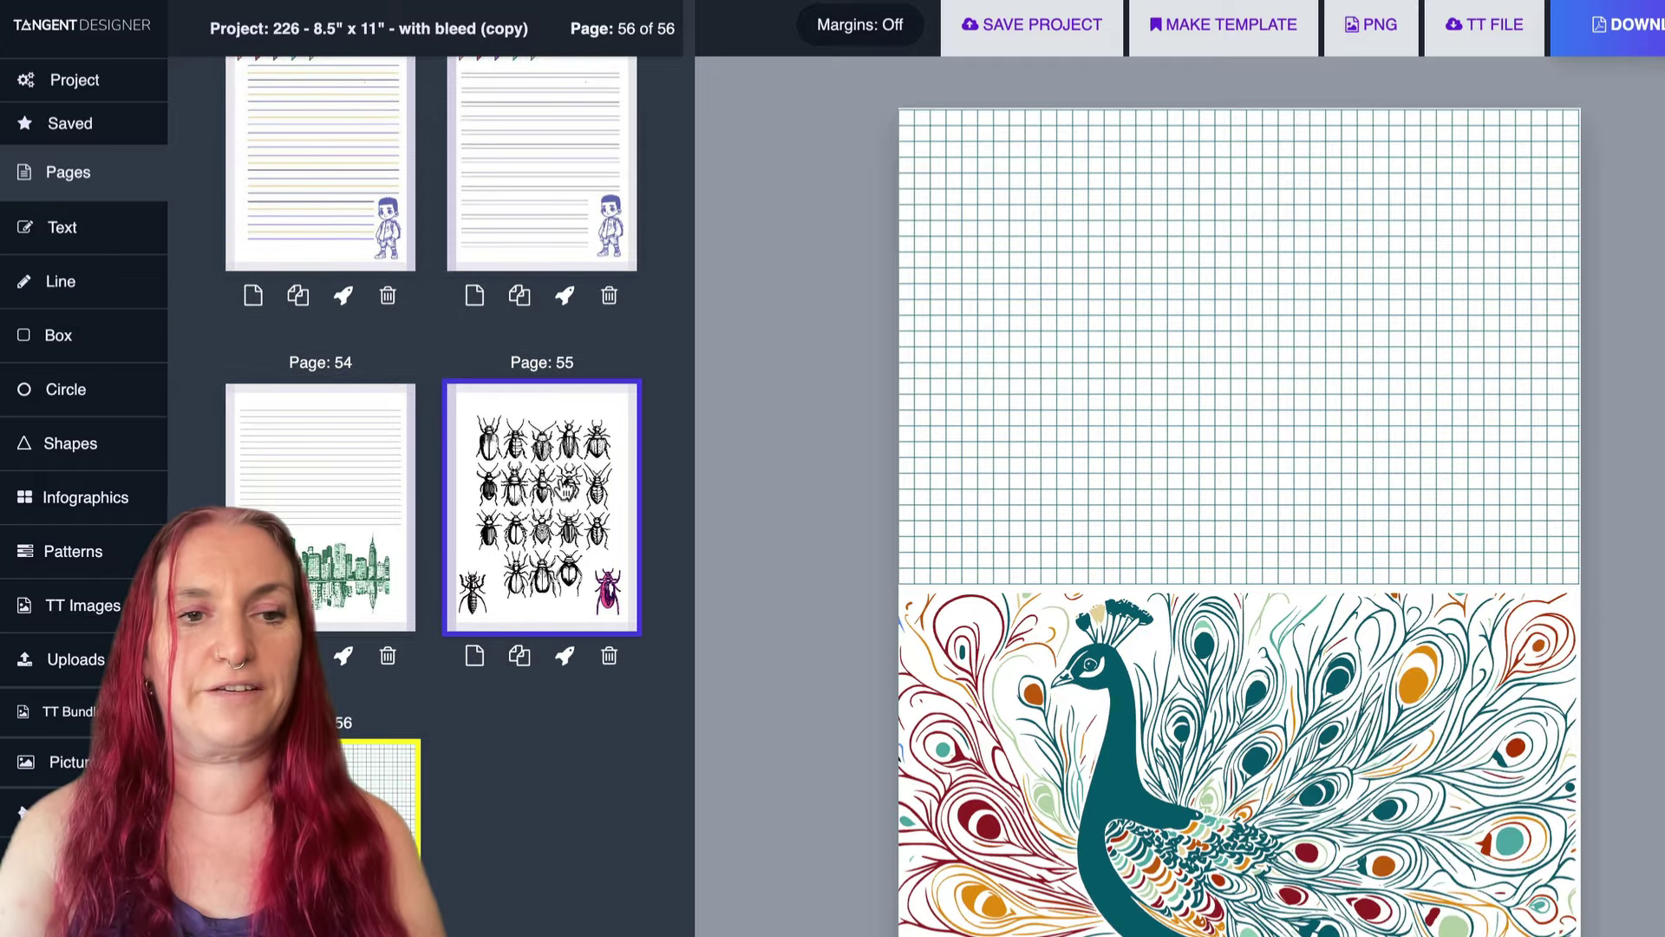
# Delete the topmost horizontal grid line beside the doodle image on page 31.
pyautogui.scroll(20, 560, 483)
pyautogui.click(542, 564)
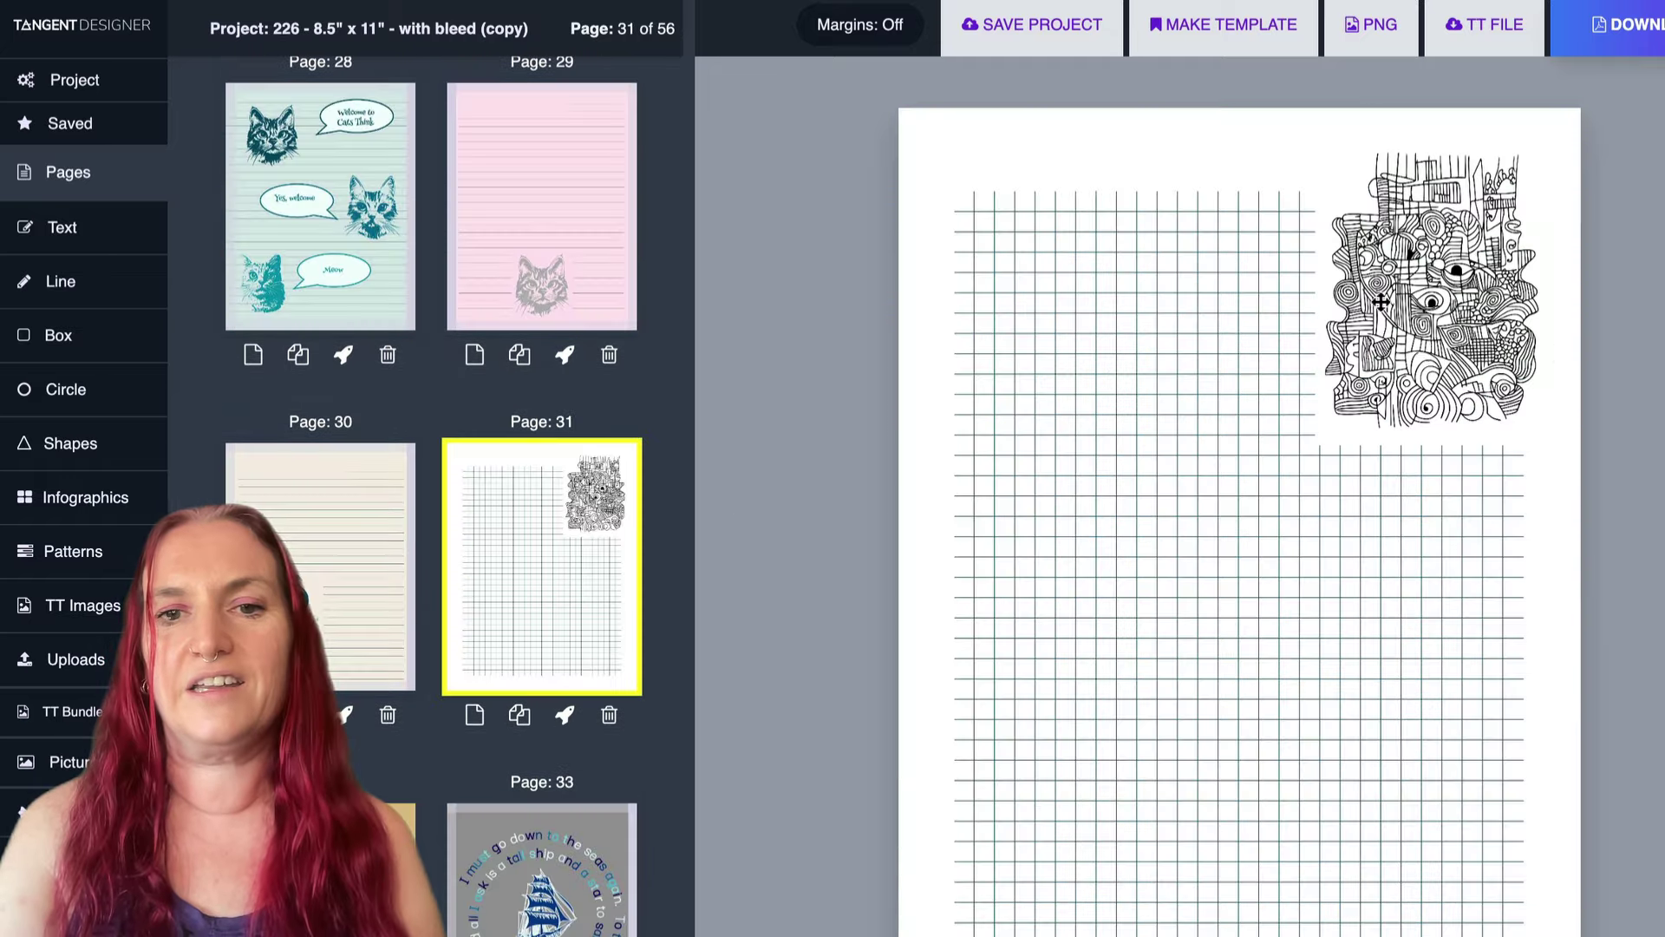
pyautogui.click(964, 213)
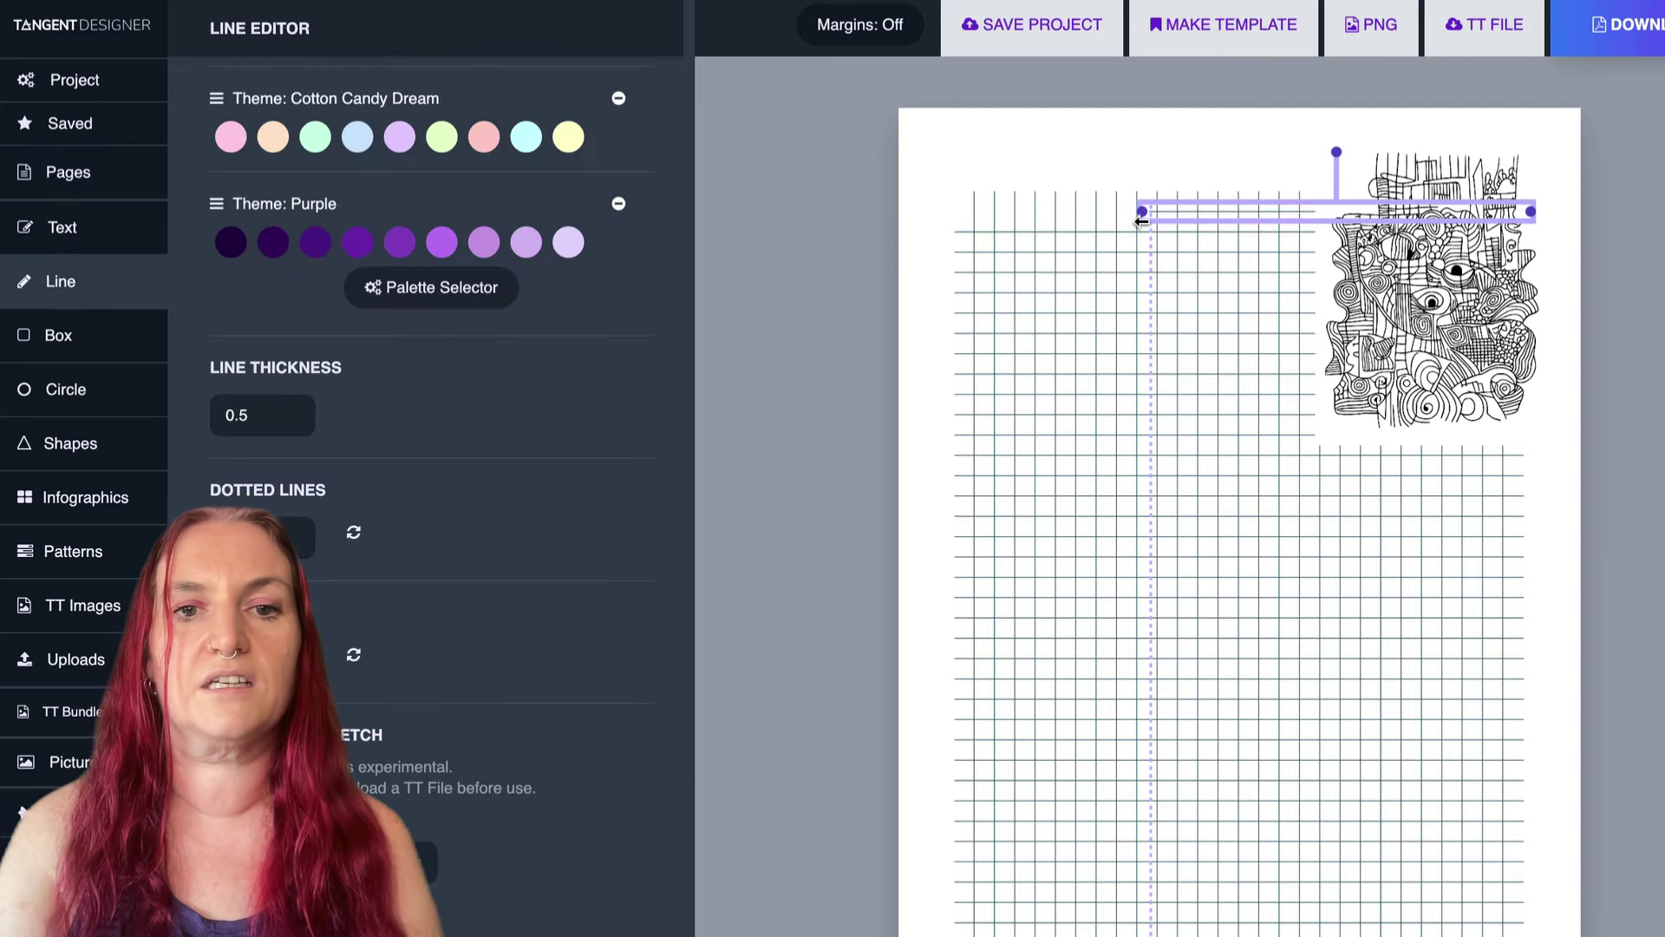
pyautogui.press('Delete')
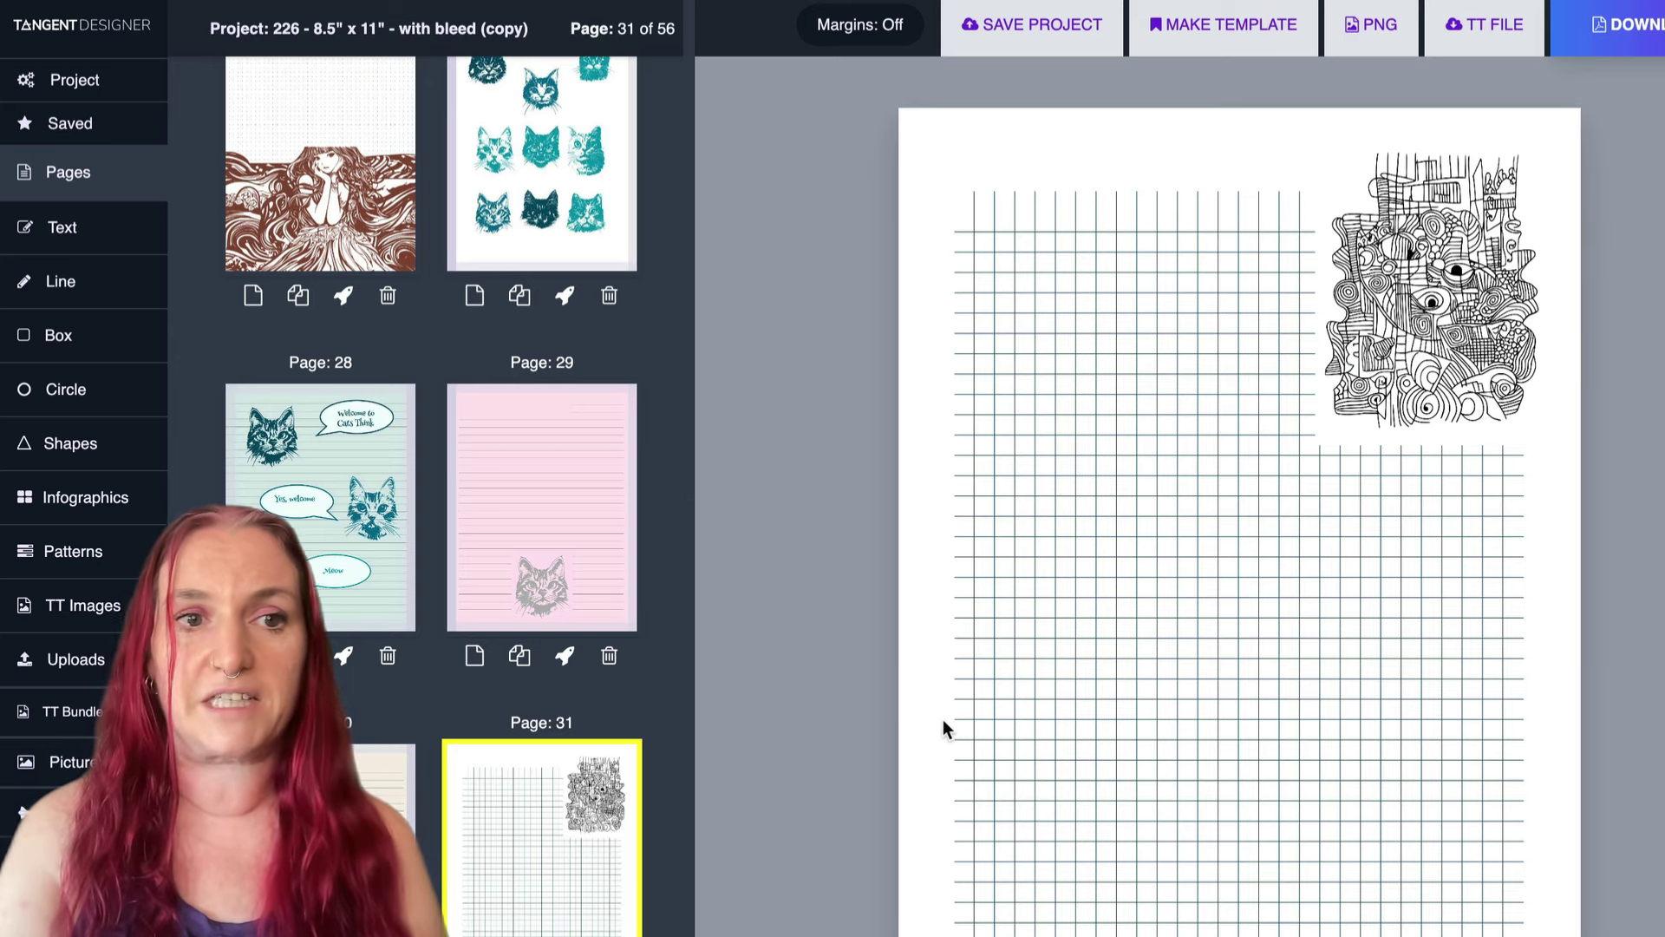
# Look at the Graph Paper layout on page 25 and return to the peacock page.
pyautogui.click(298, 135)
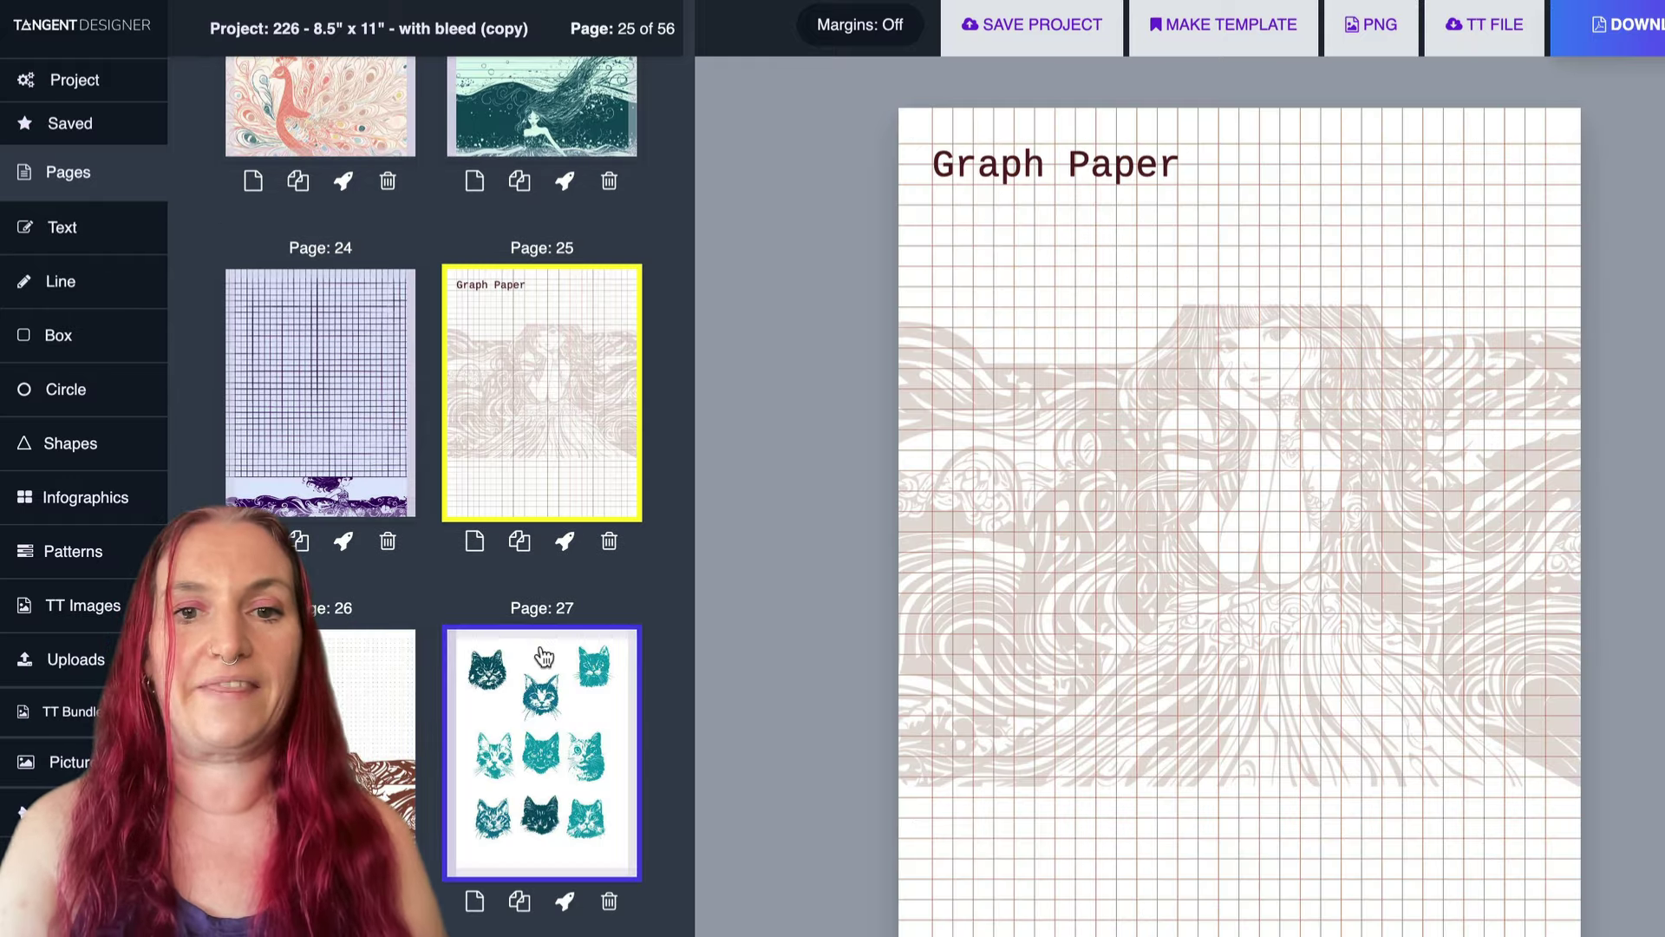
pyautogui.scroll(-20, 557, 424)
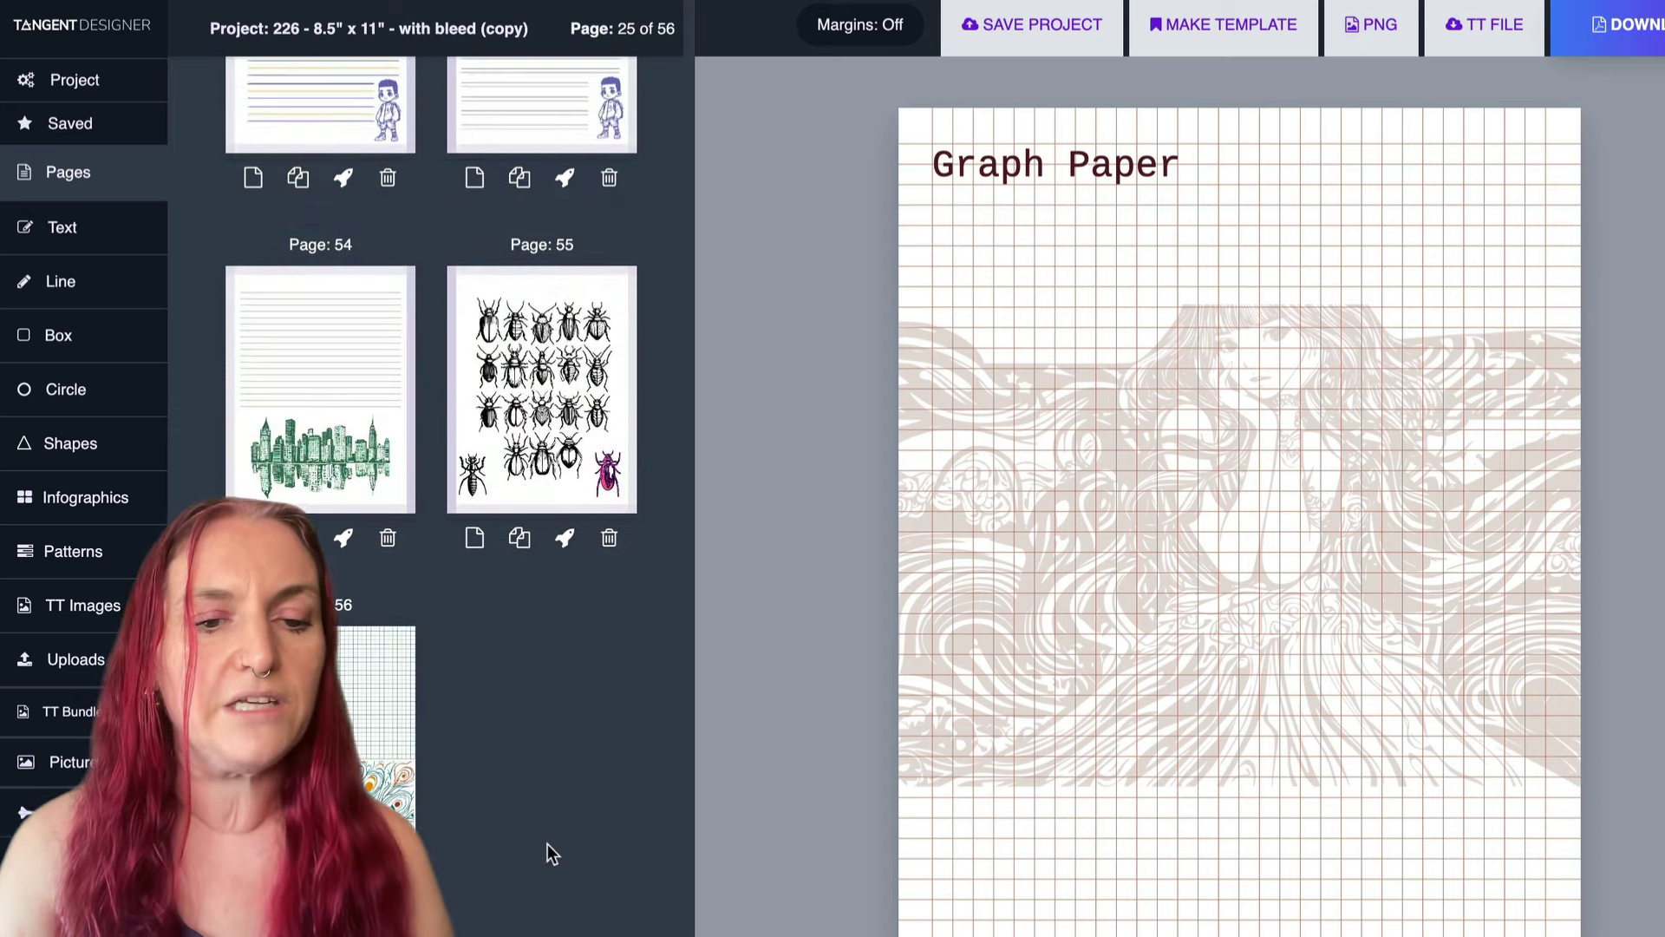
pyautogui.click(382, 694)
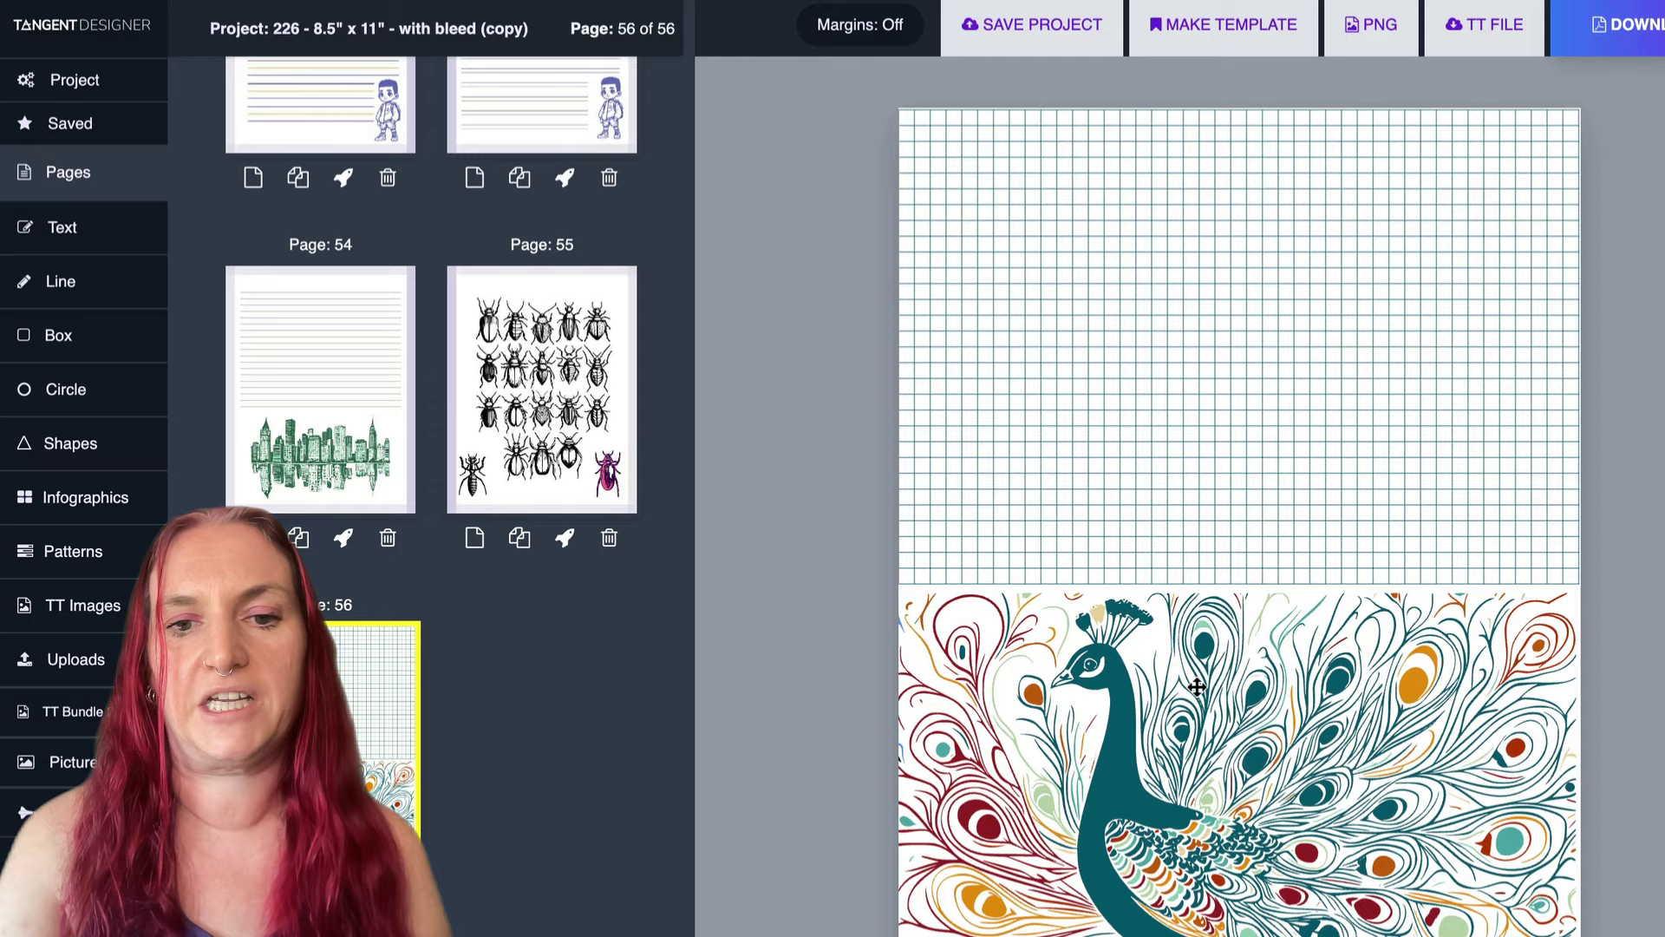
# Group the peacock's pieces back into one object and lower its opacity to 45.
pyautogui.scroll(-1, 908, 531)
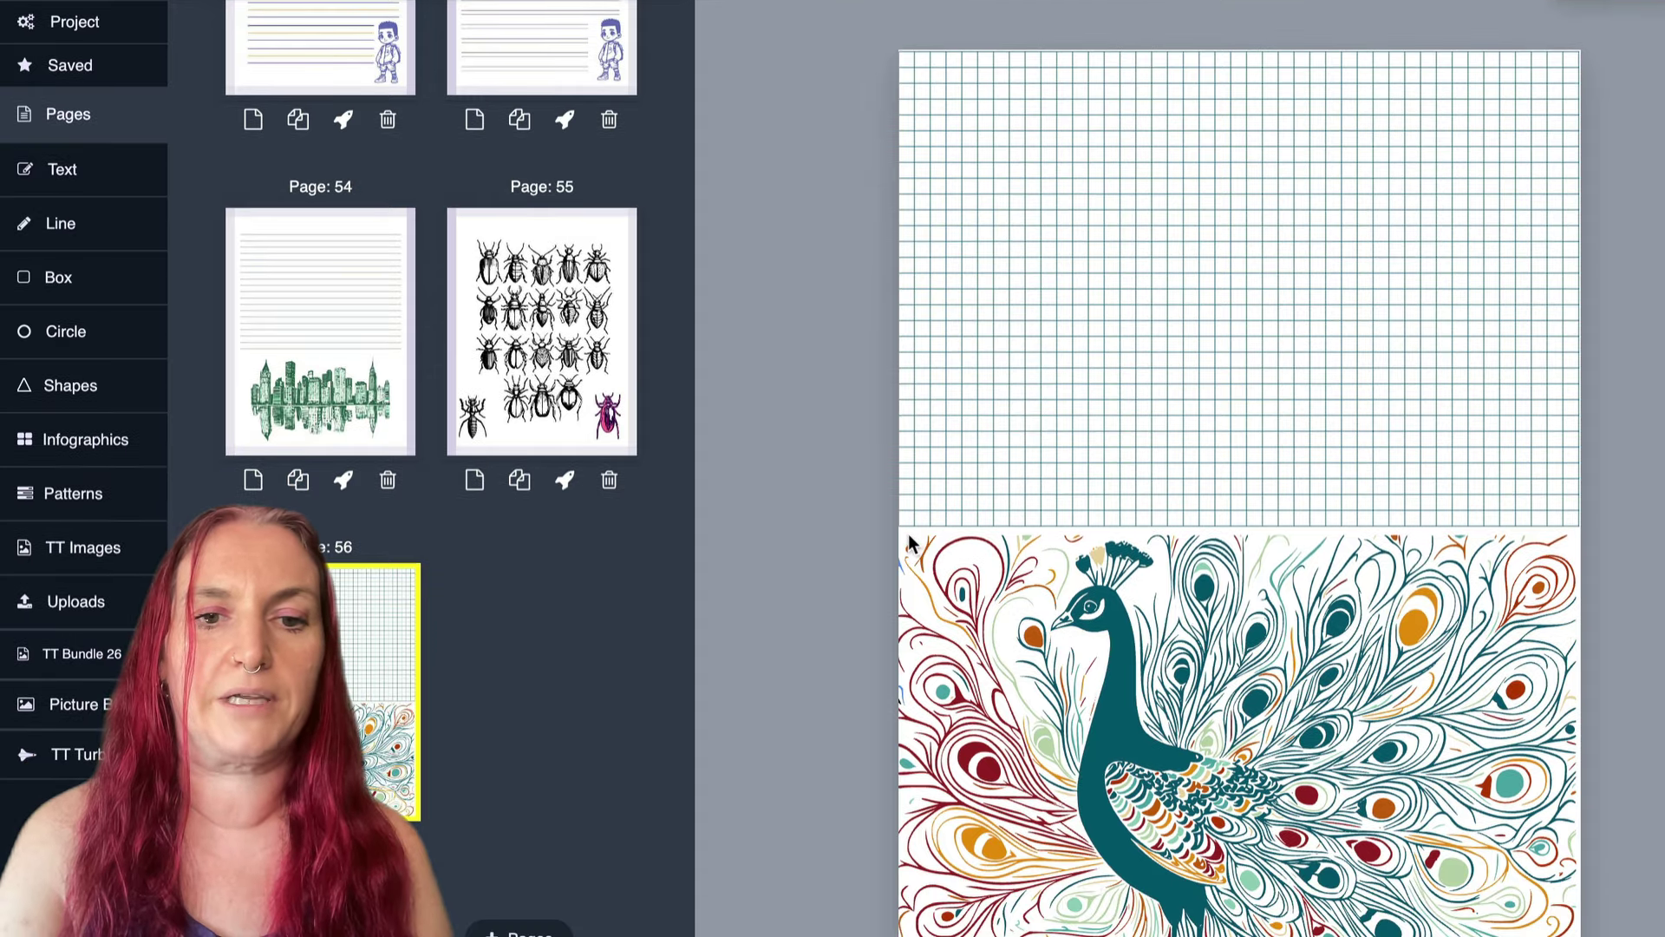
pyautogui.click(908, 542)
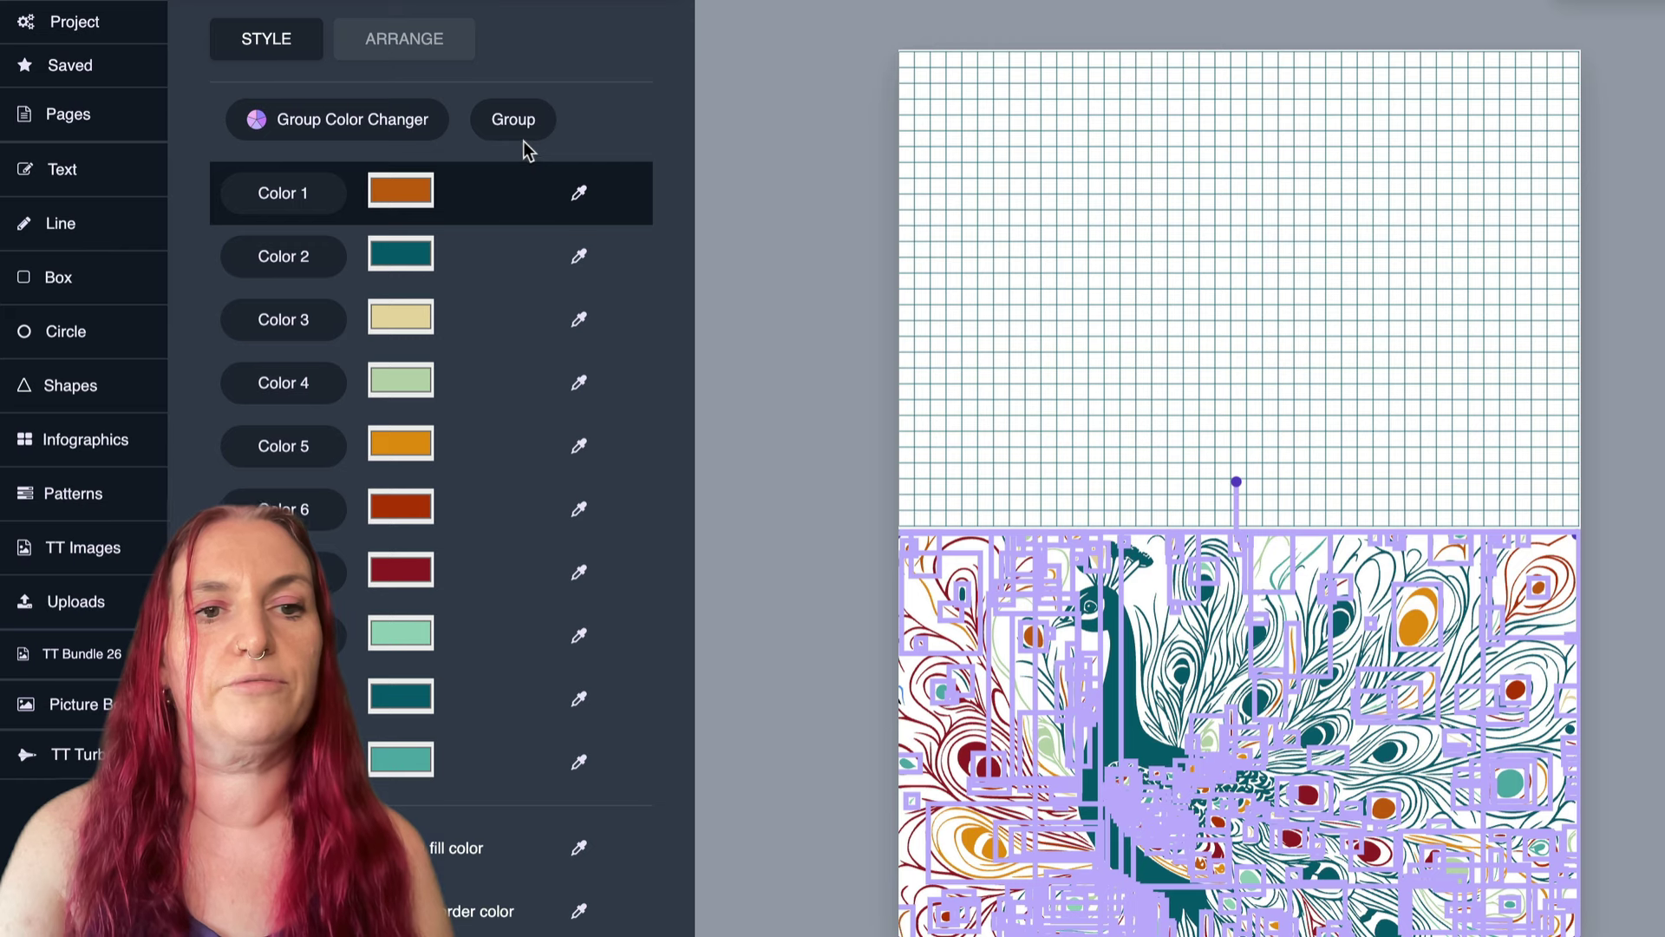
pyautogui.click(519, 122)
pyautogui.click(1204, 733)
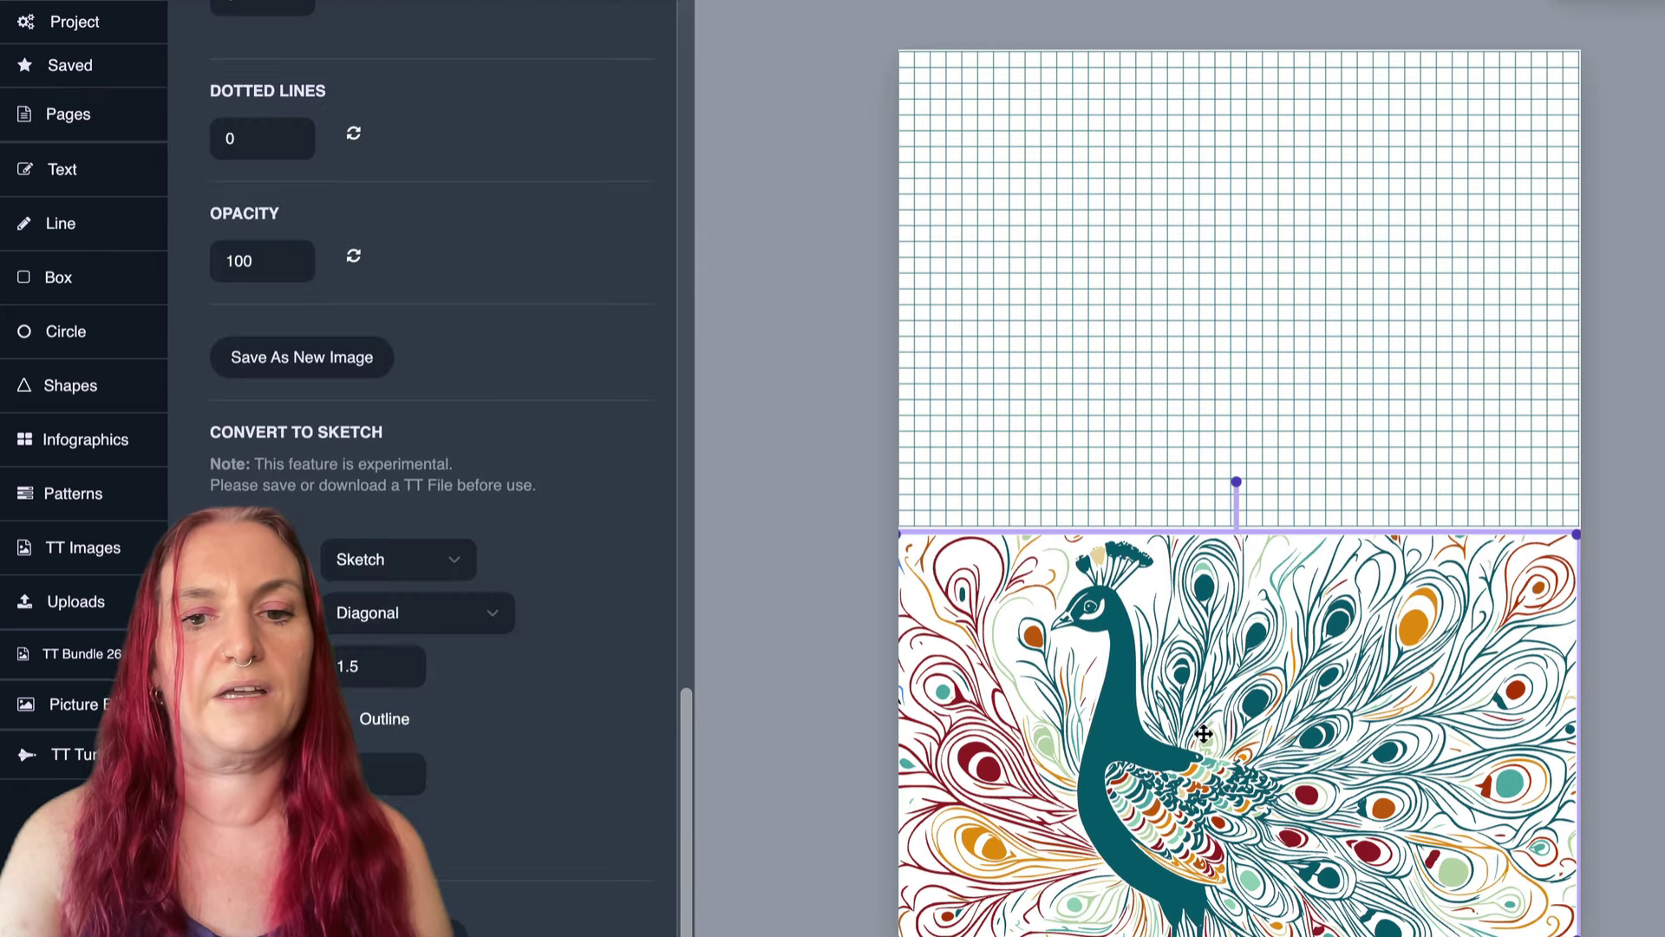
pyautogui.click(291, 267)
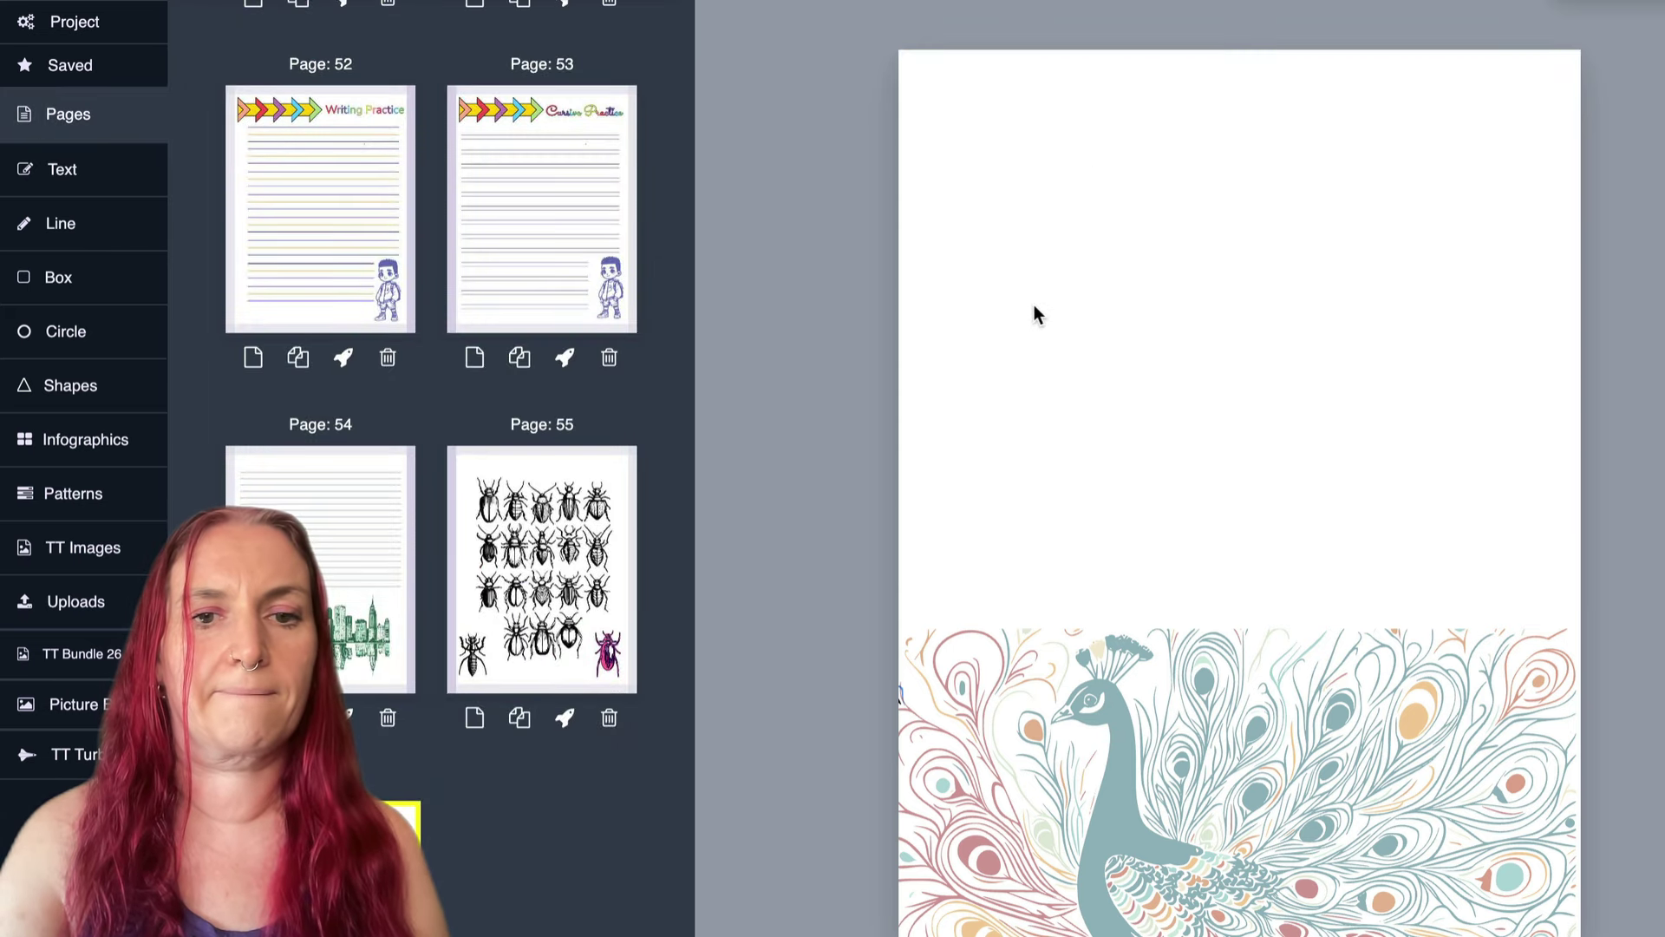
# Add a new box, place it in the page's top-left corner, and move the peacock up toward the middle of the page.
pyautogui.click(57, 279)
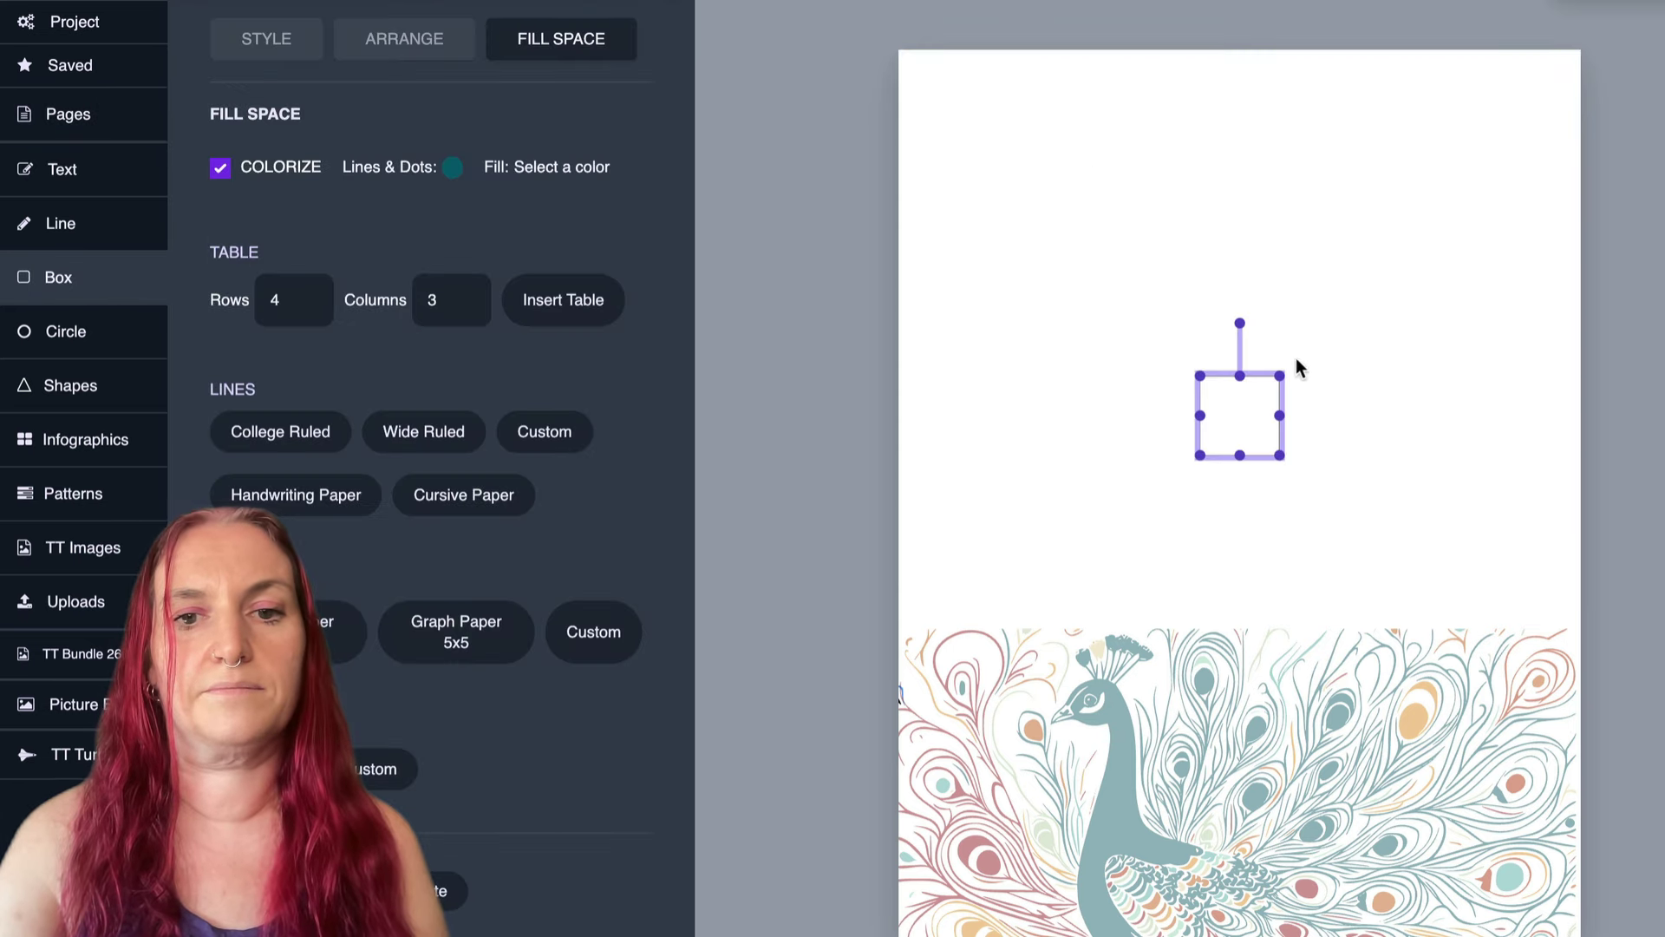
pyautogui.moveTo(1240, 404); pyautogui.dragTo(948, 66)
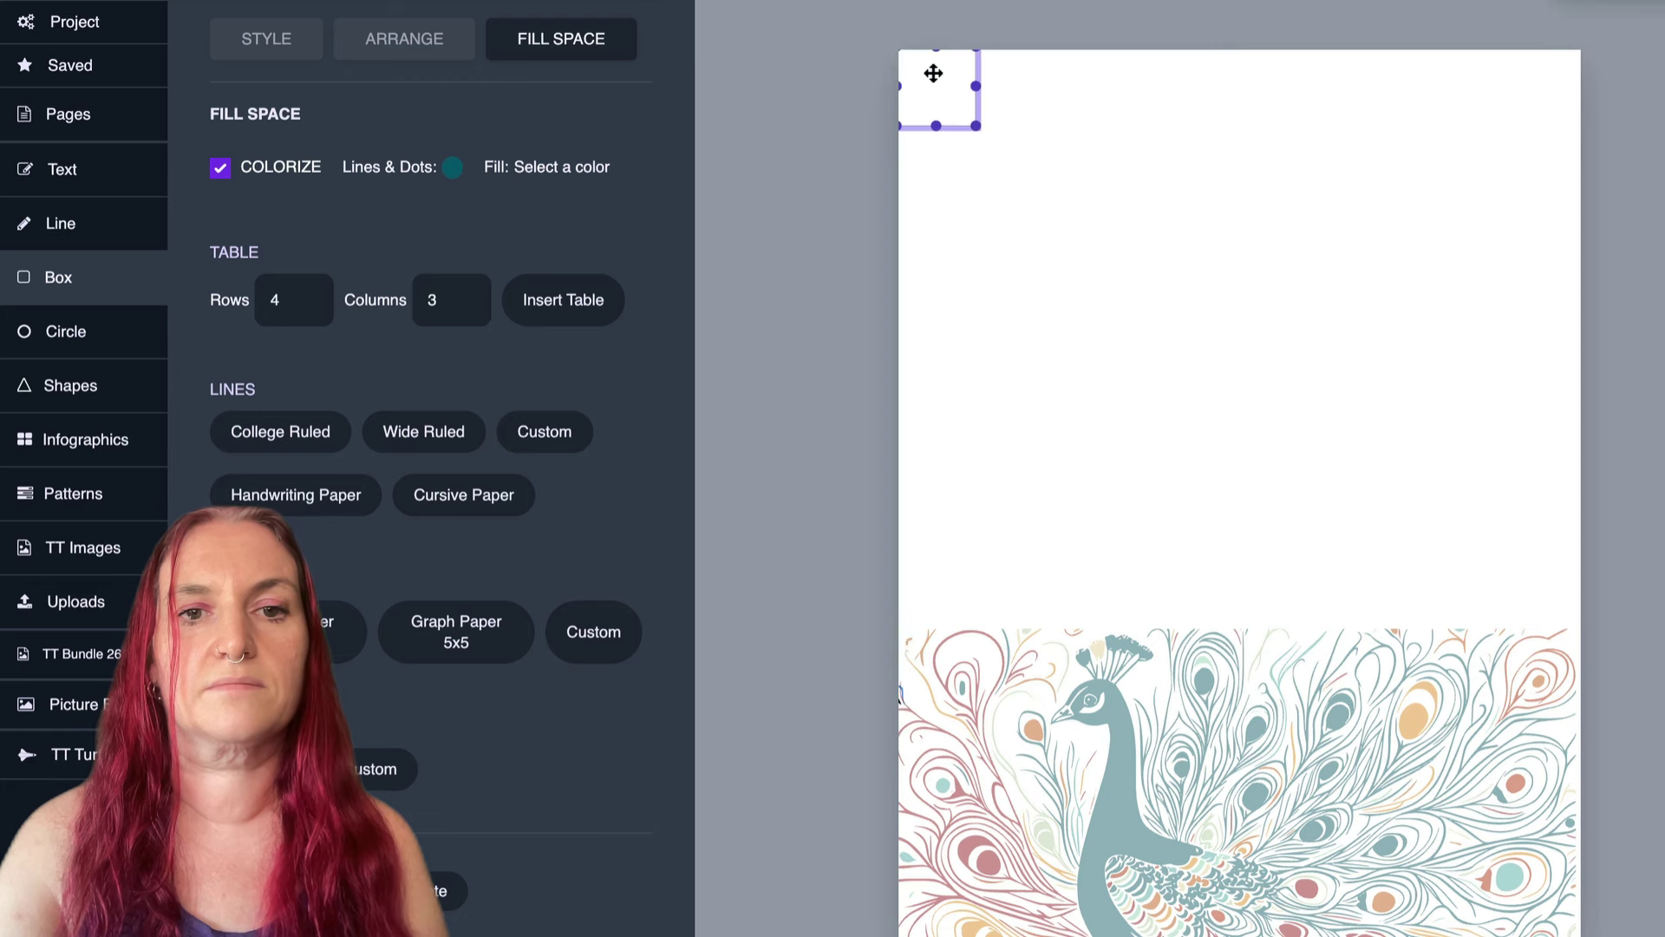
pyautogui.moveTo(1221, 739); pyautogui.dragTo(1227, 345)
pyautogui.click(927, 80)
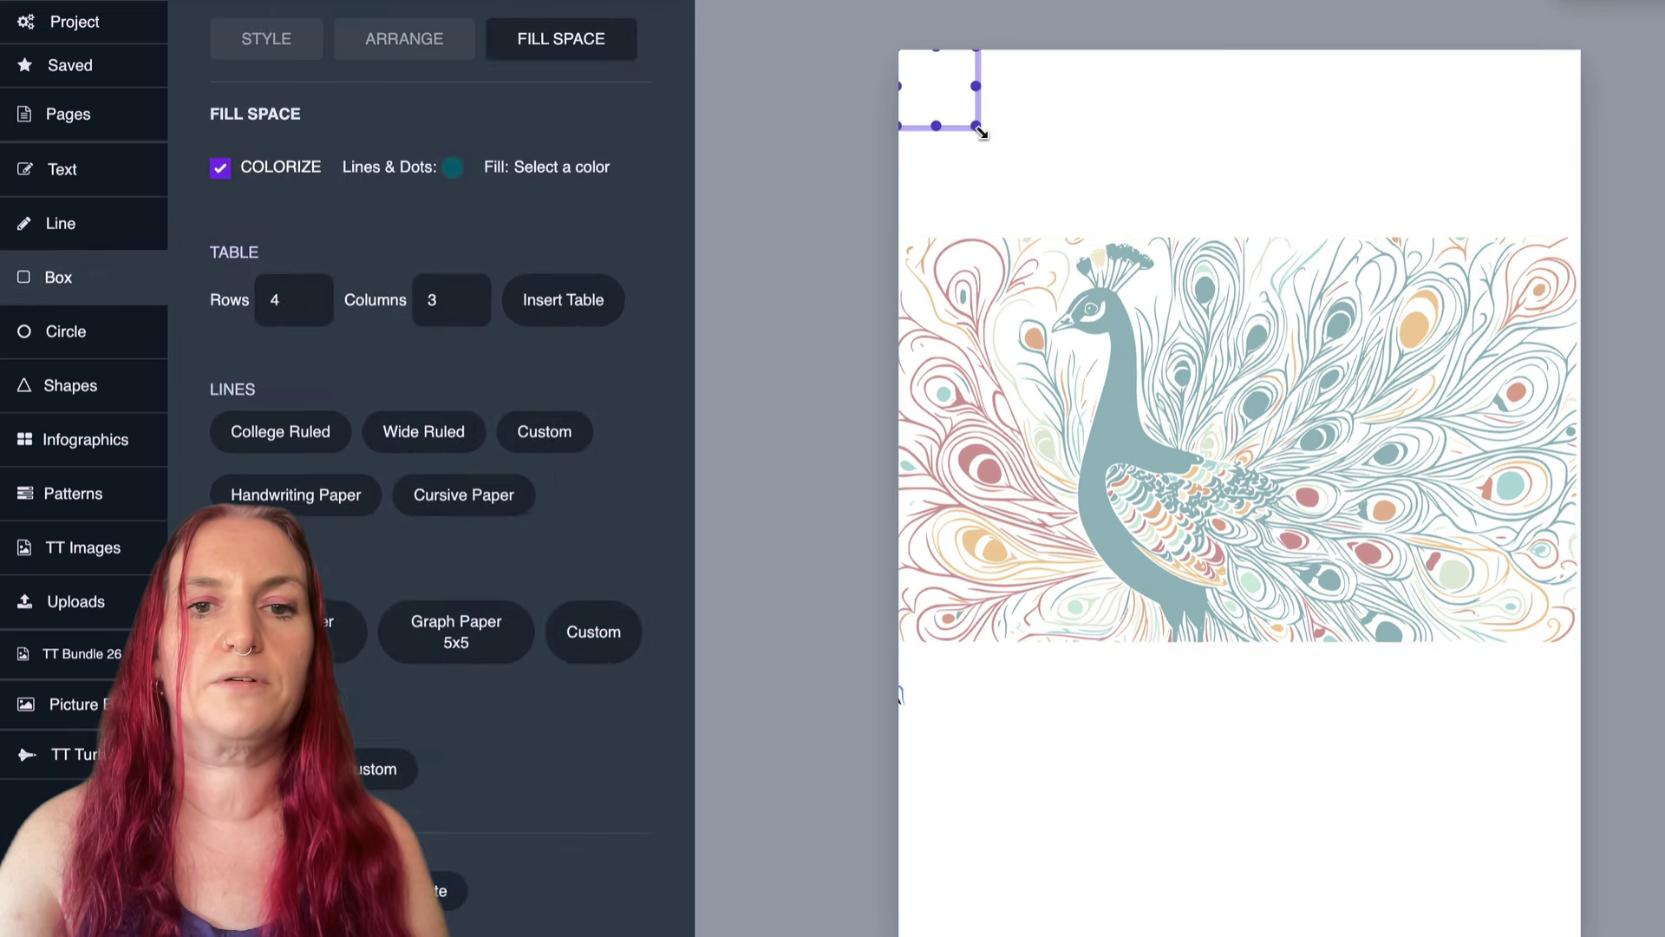
# Stretch the box to cover the whole page and fill it with 4x4 graph paper.
pyautogui.moveTo(978, 126); pyautogui.dragTo(1451, 863)
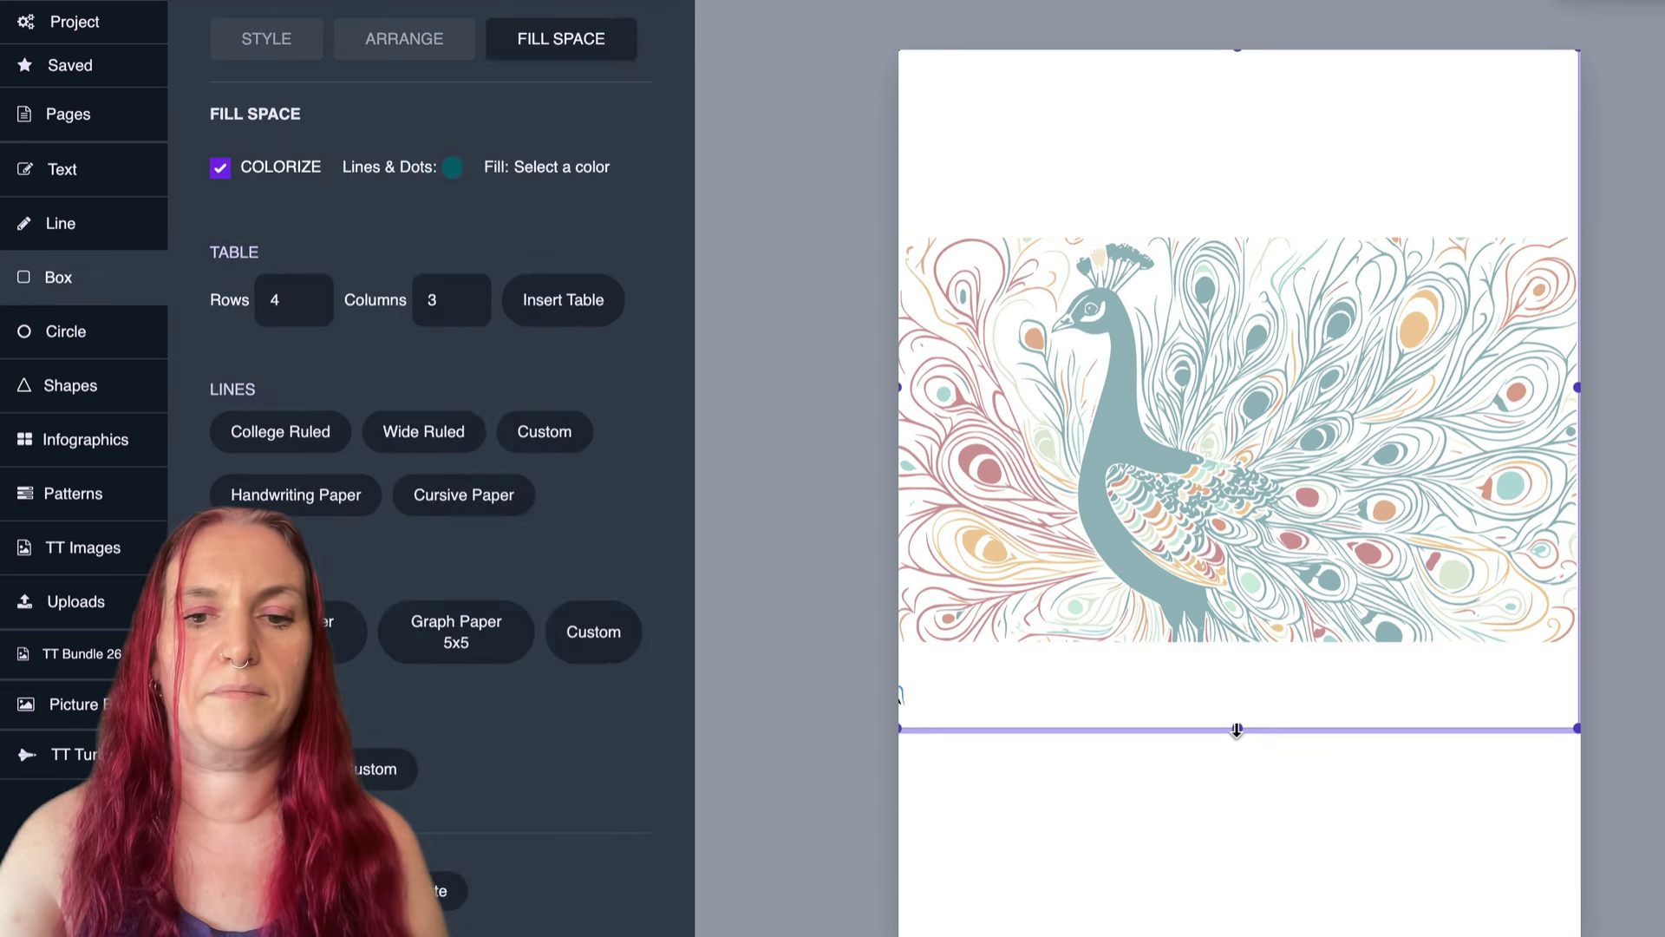
pyautogui.moveTo(1237, 733); pyautogui.dragTo(1235, 922)
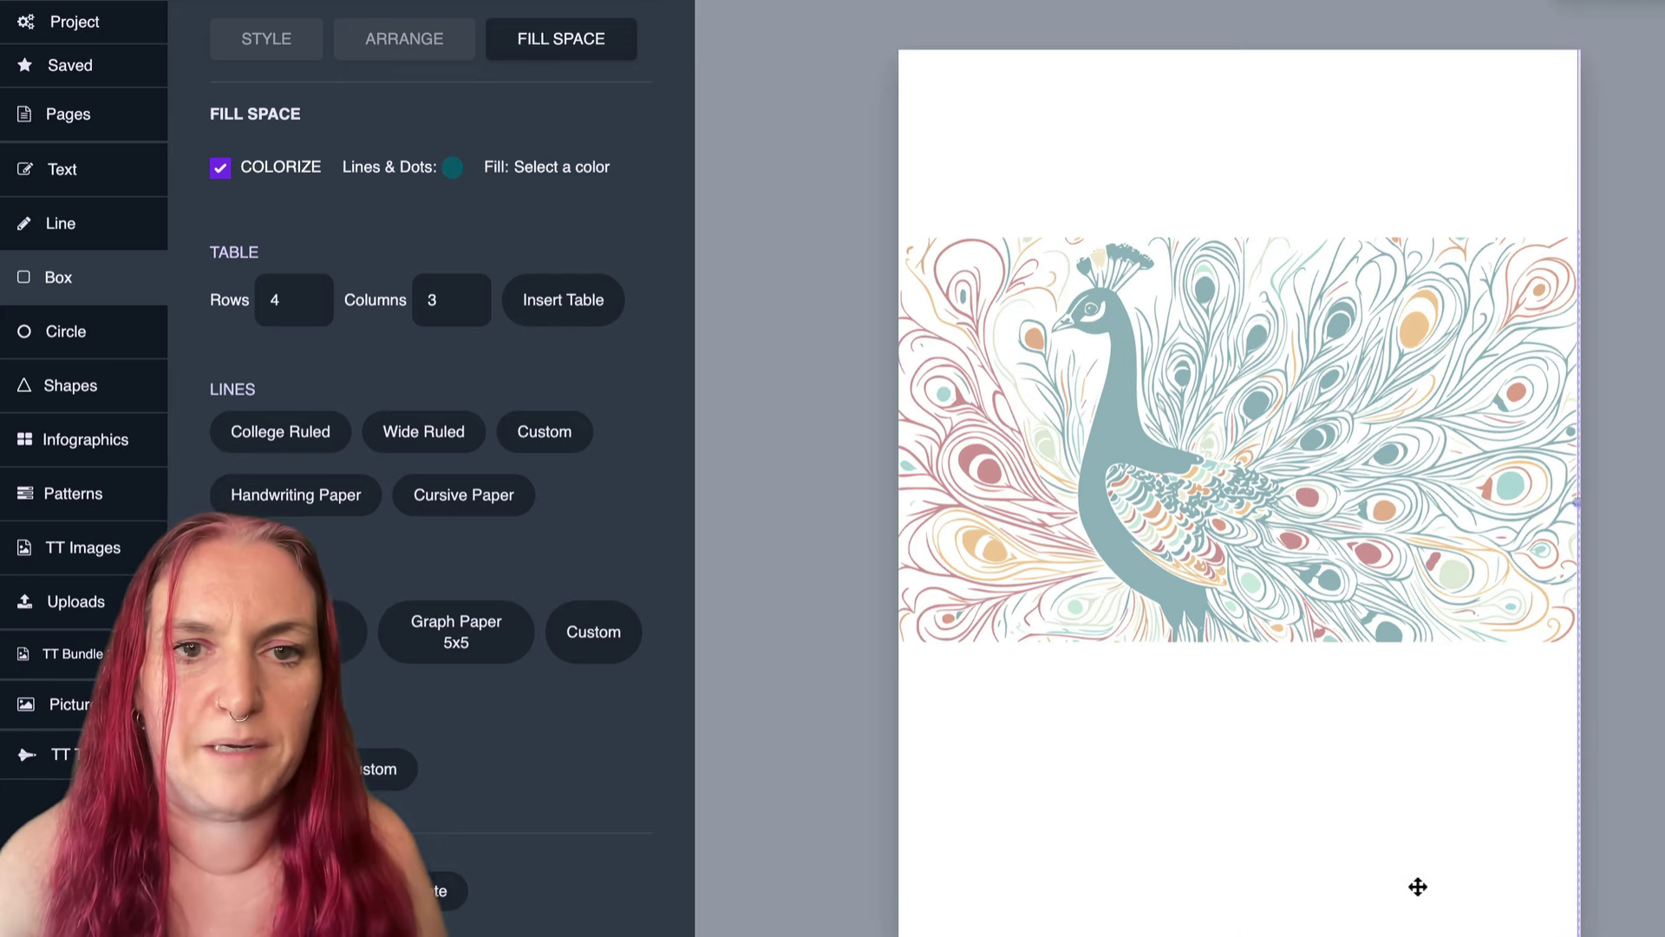
pyautogui.moveTo(1408, 890); pyautogui.dragTo(1420, 888)
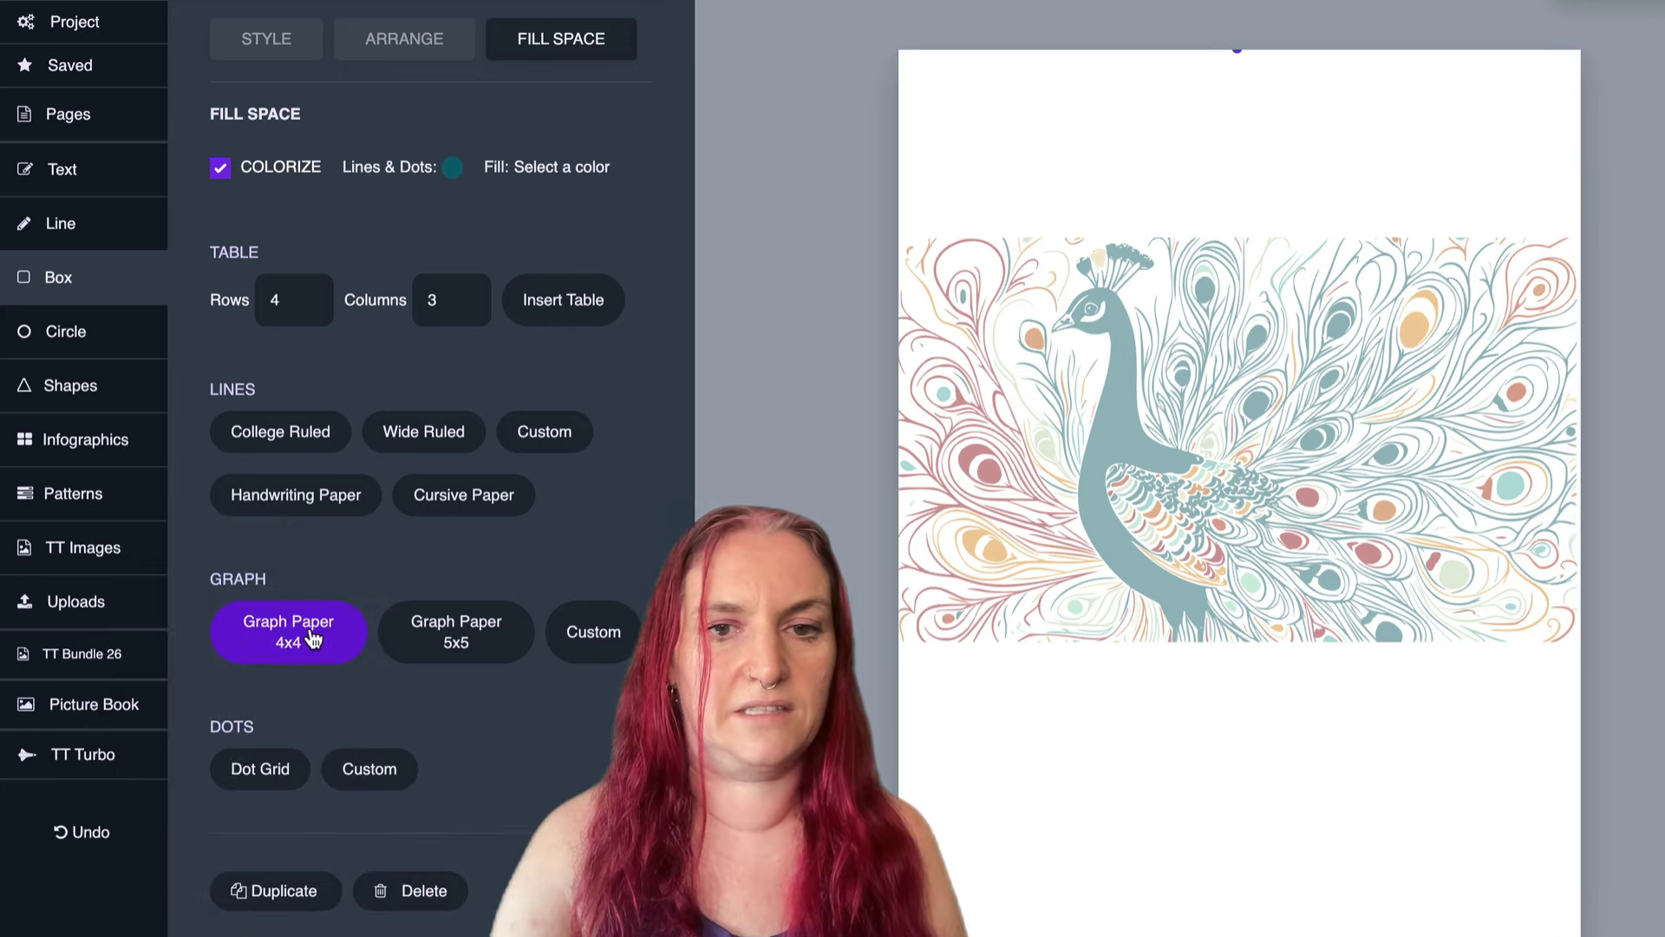
pyautogui.click(319, 636)
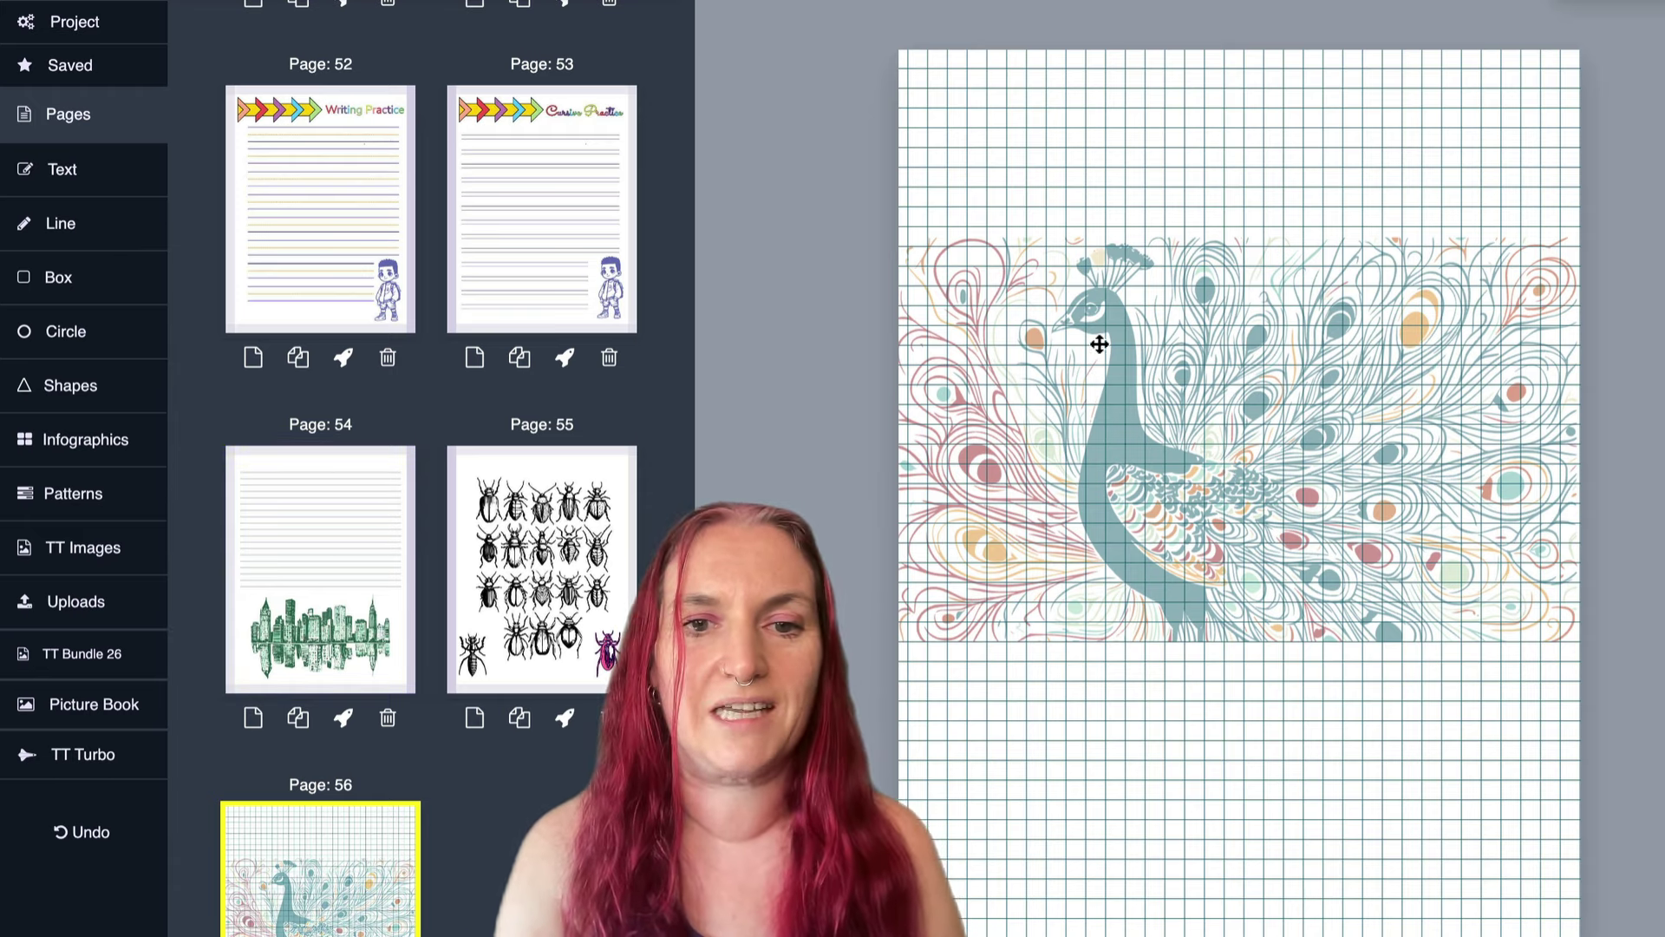
# Lower the peacock's opacity further to about 30 and deselect it.
pyautogui.click(1113, 314)
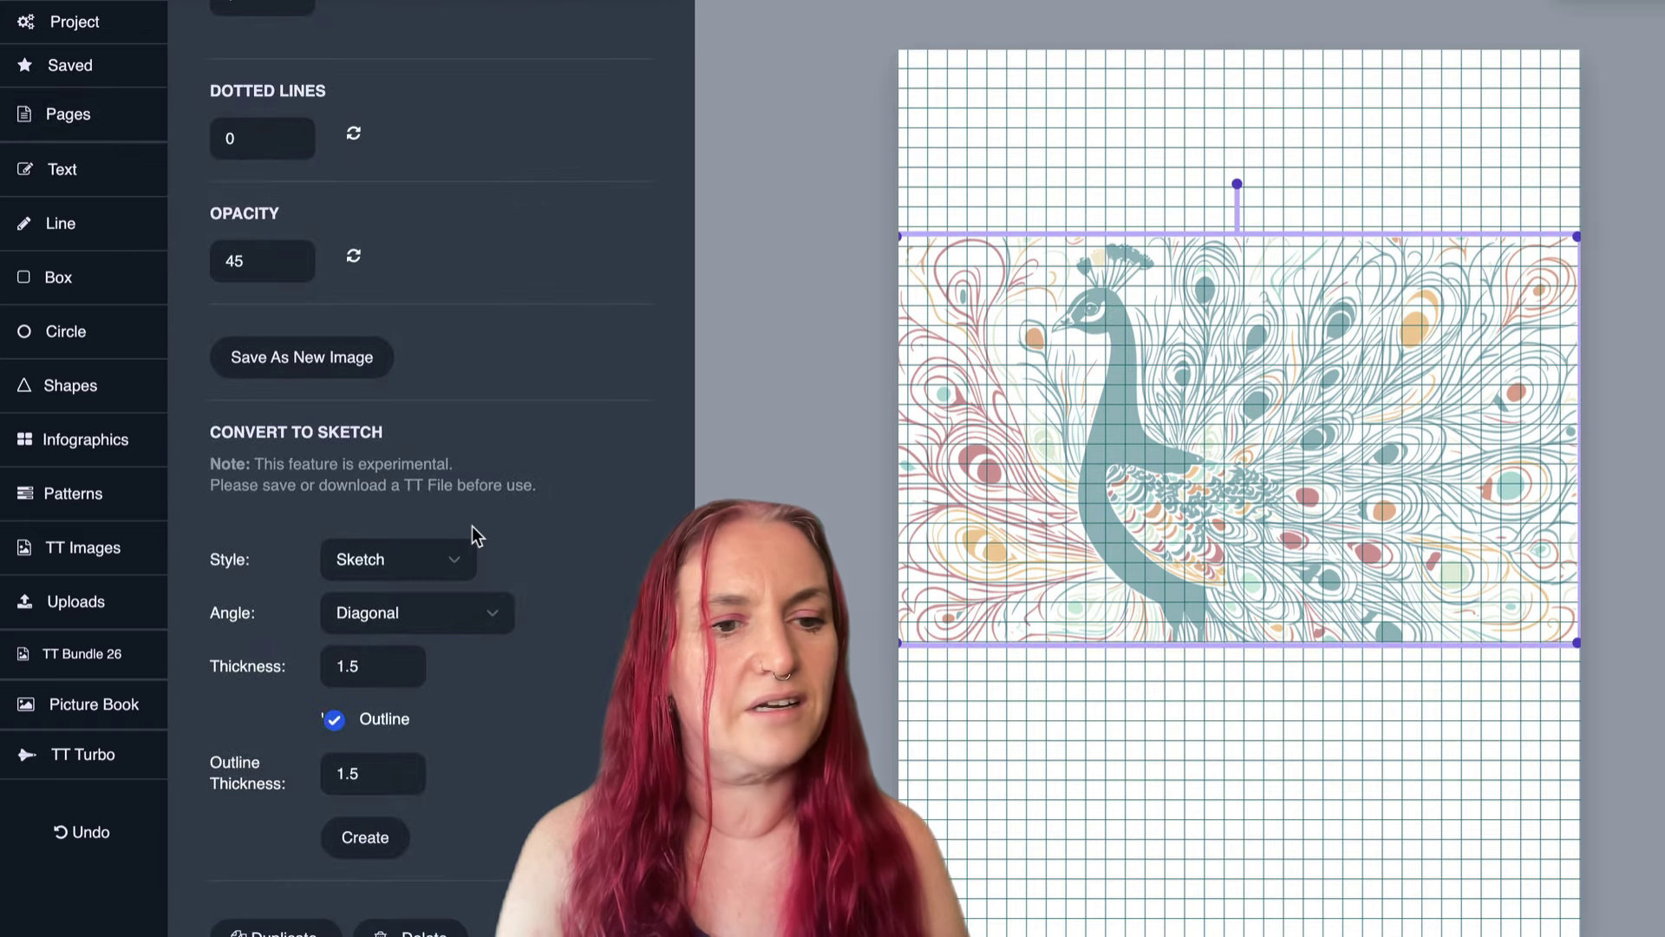
pyautogui.click(289, 267)
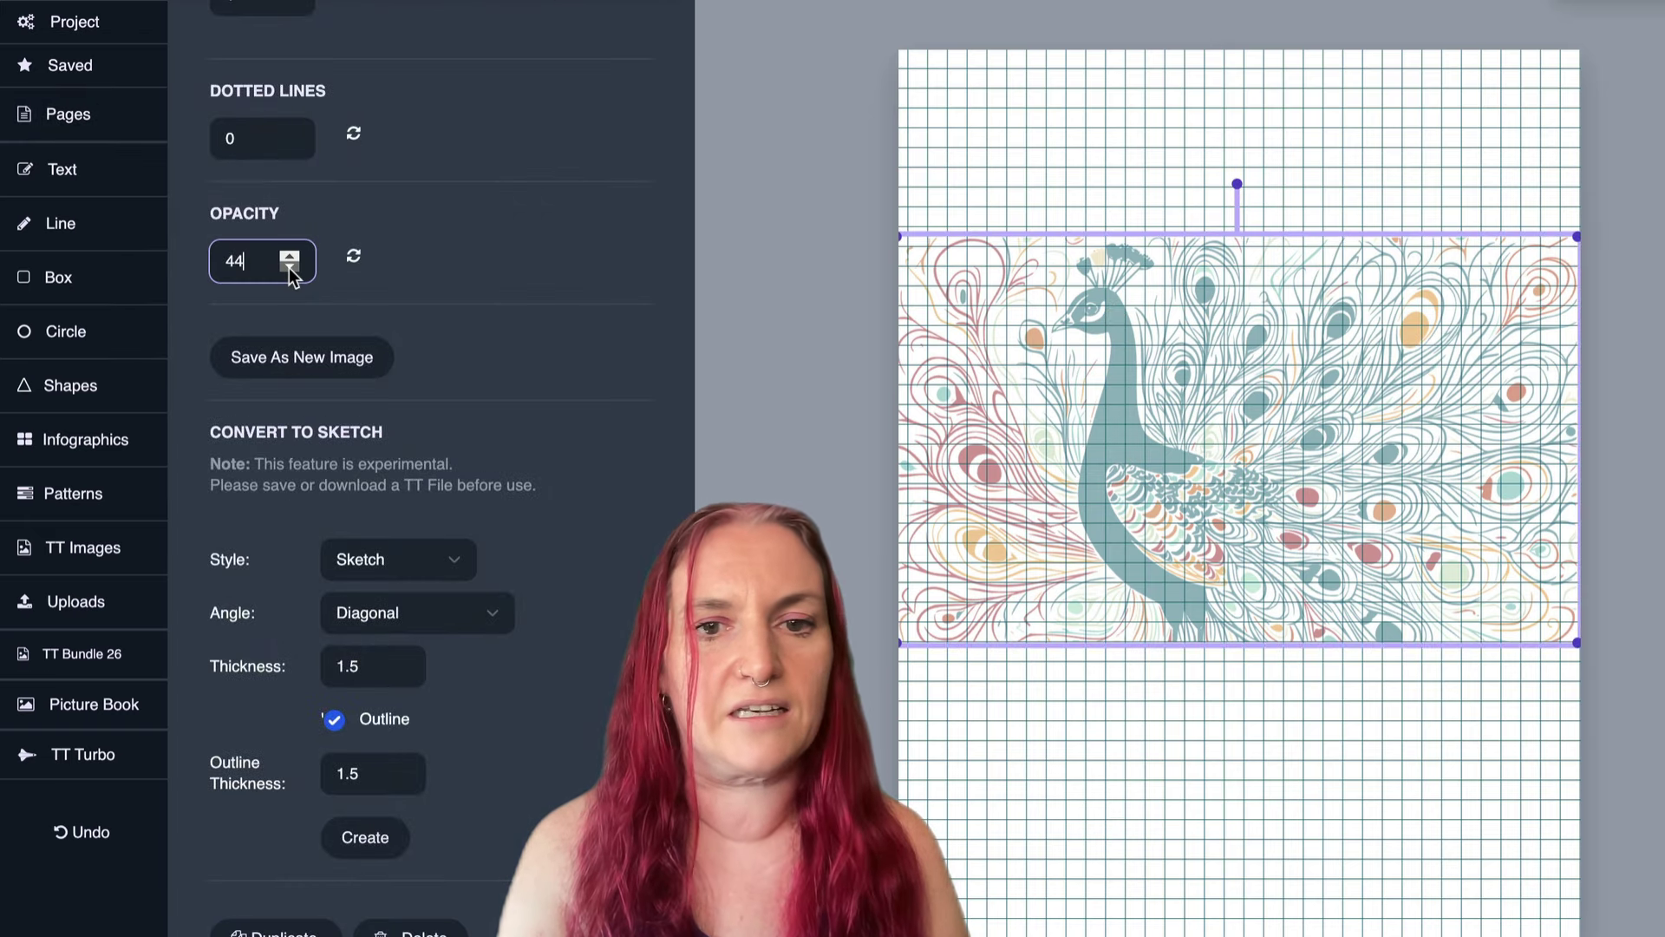
pyautogui.click(289, 267)
pyautogui.click(288, 267)
pyautogui.click(289, 267)
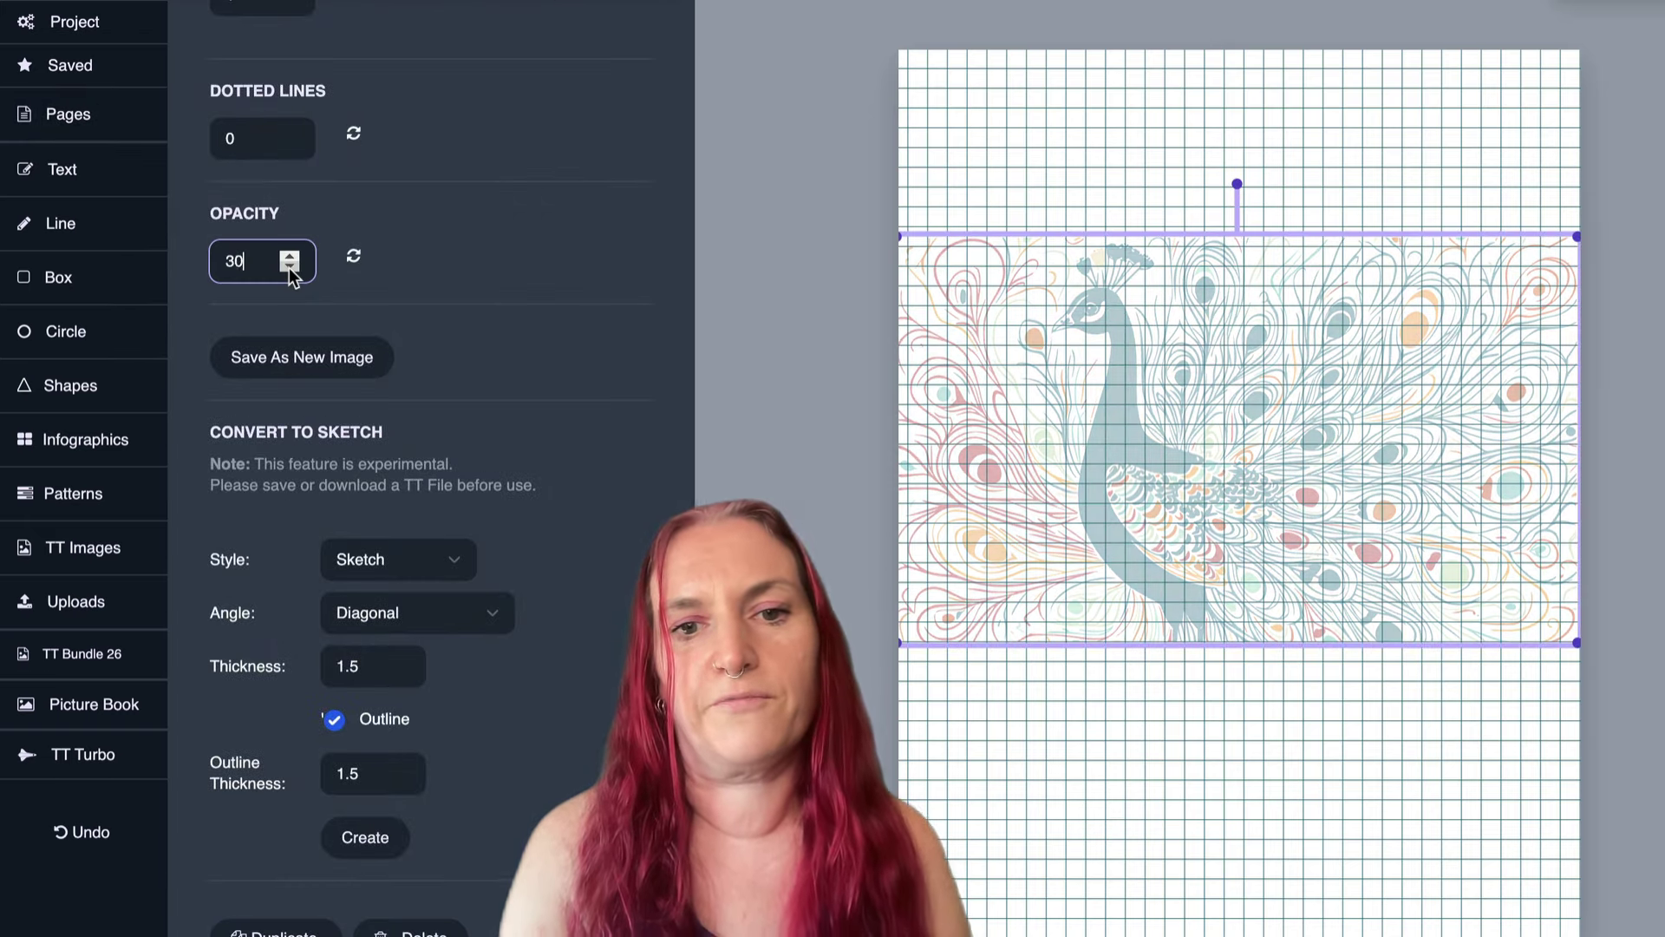
pyautogui.click(289, 267)
pyautogui.click(1090, 123)
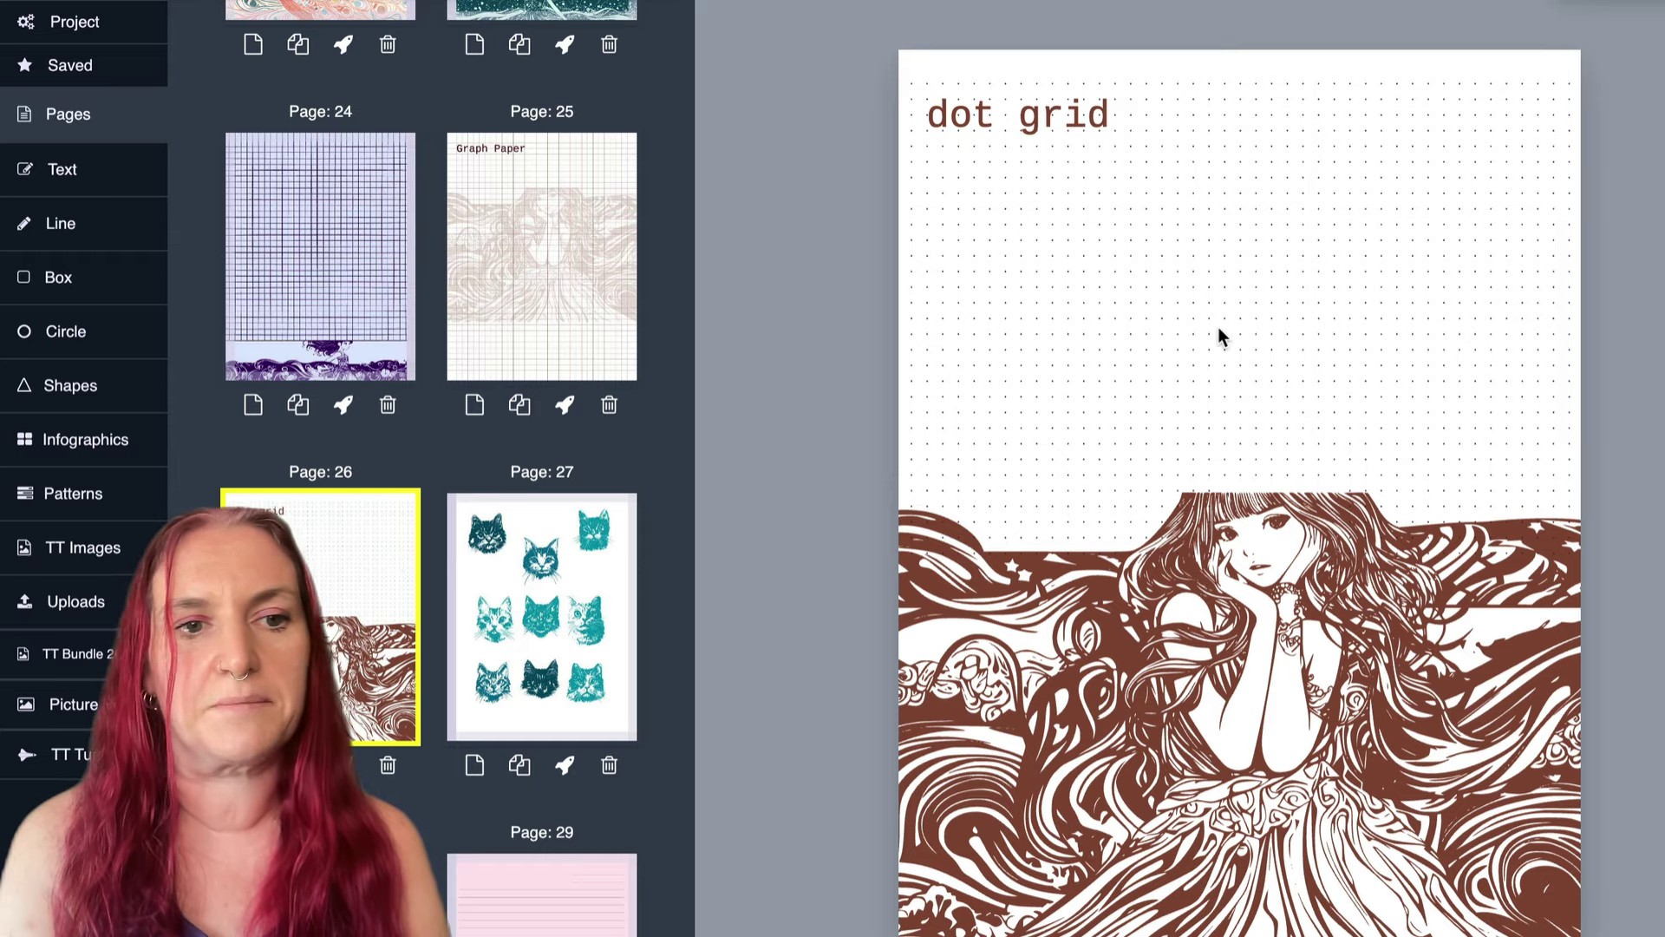
# Examine the finished sample pages, including the mermaid page, the Metamorphosis page and the grungy thoughts page.
pyautogui.click(614, 780)
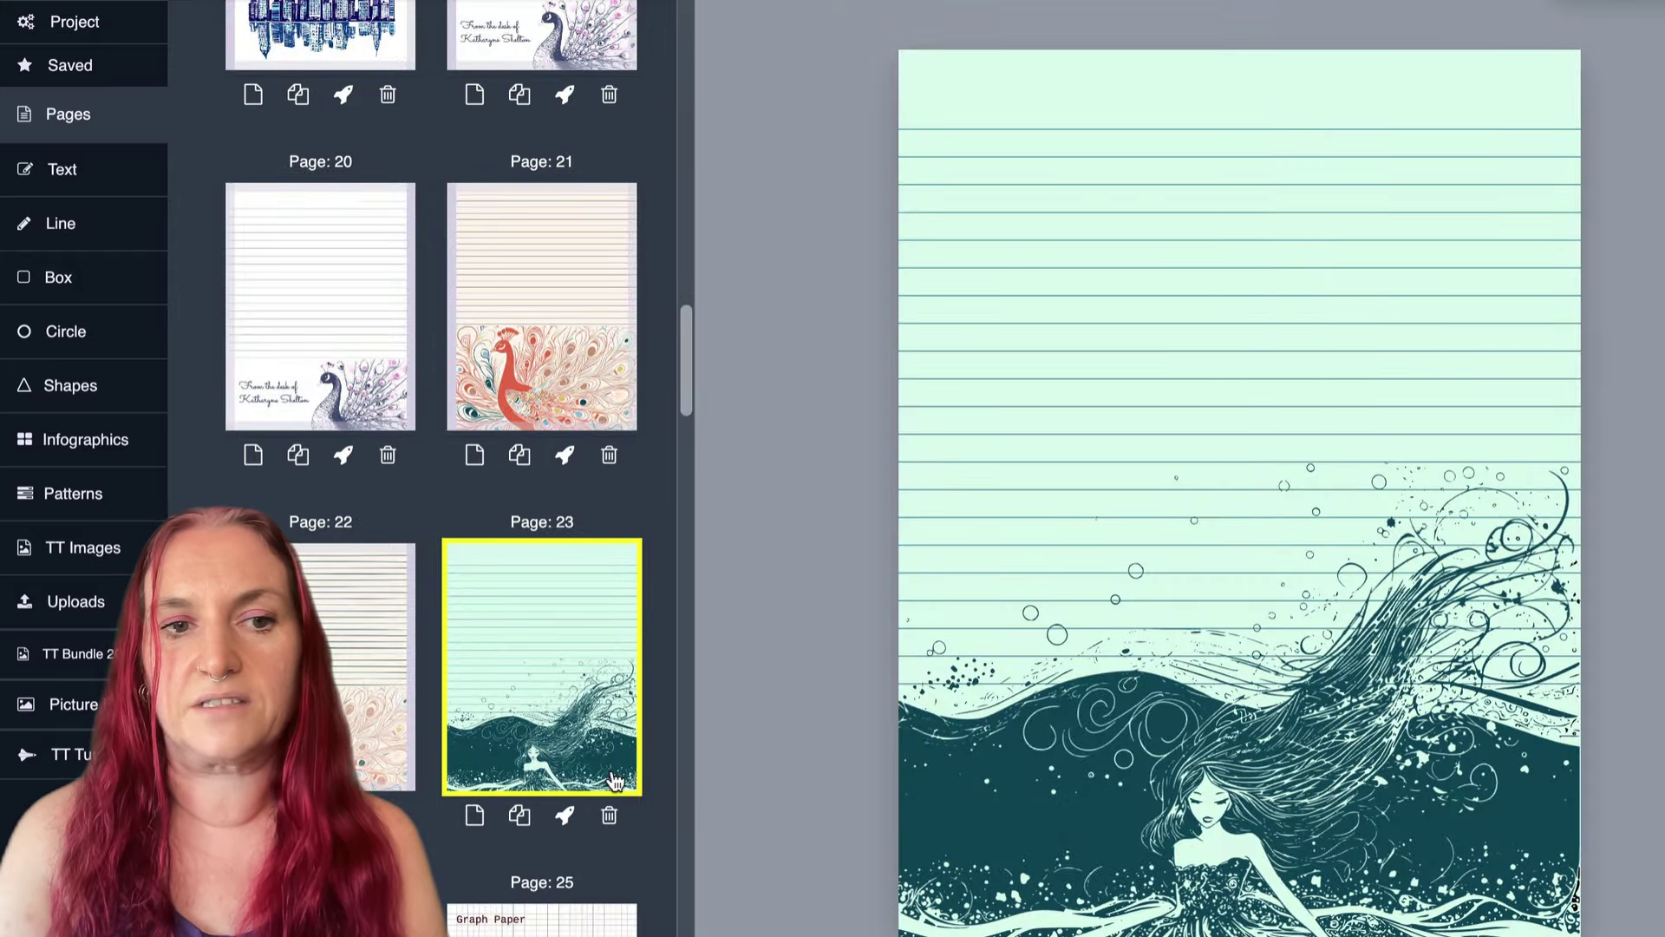
pyautogui.scroll(-5, 510, 480)
pyautogui.scroll(-4, 510, 486)
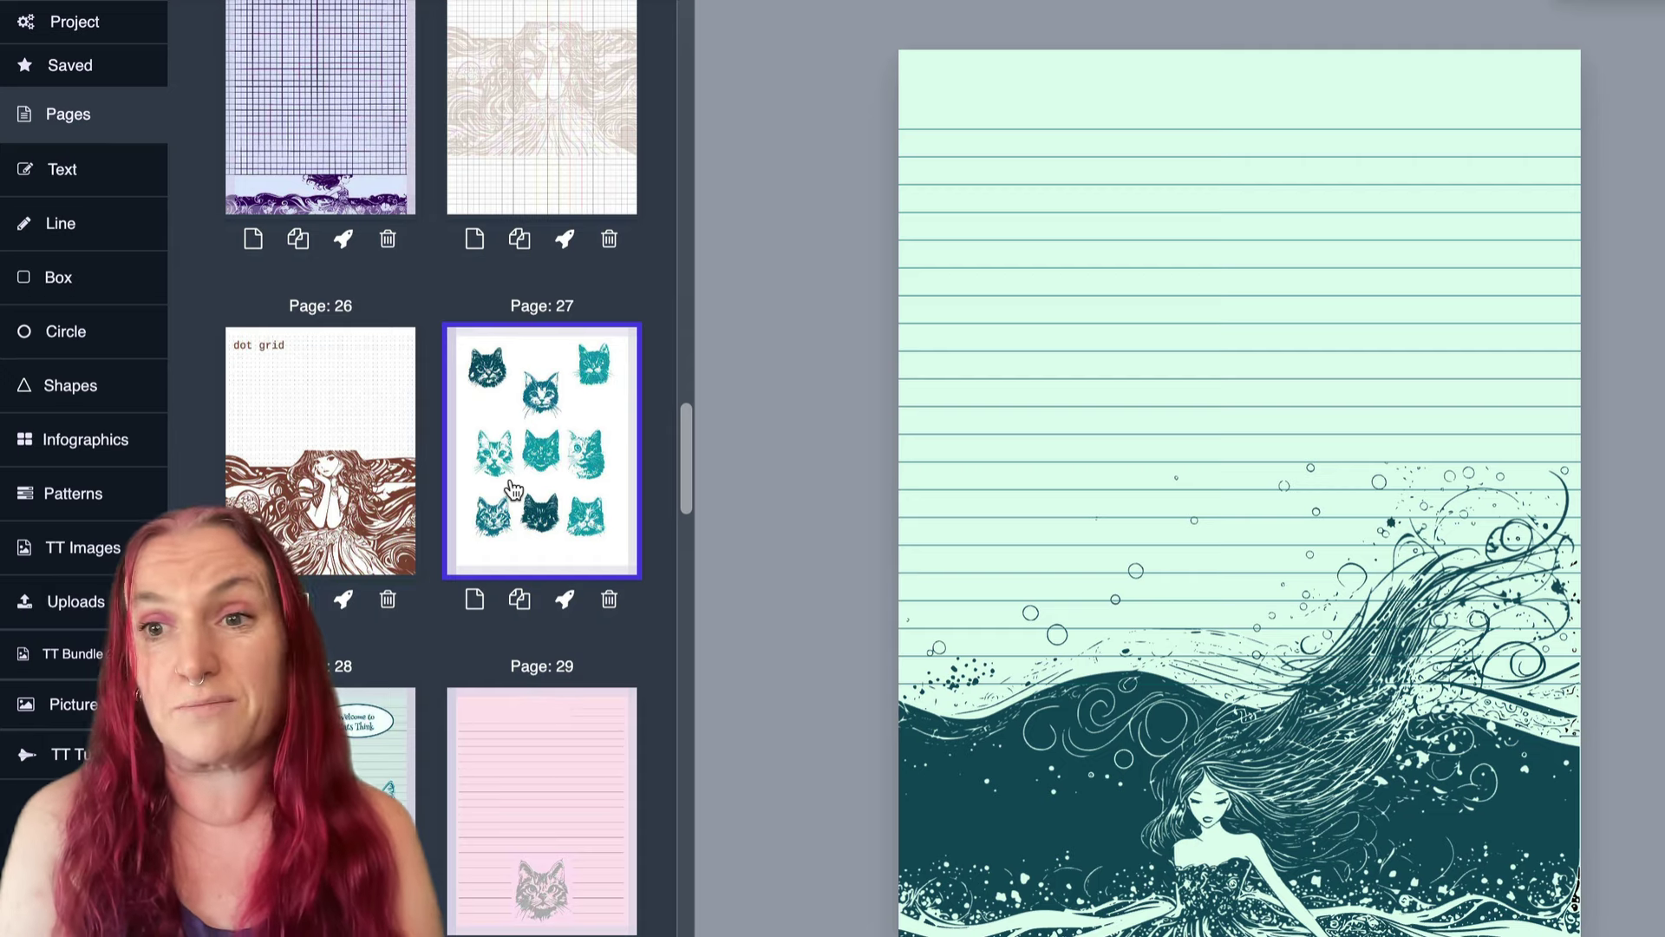
pyautogui.scroll(-8, 513, 488)
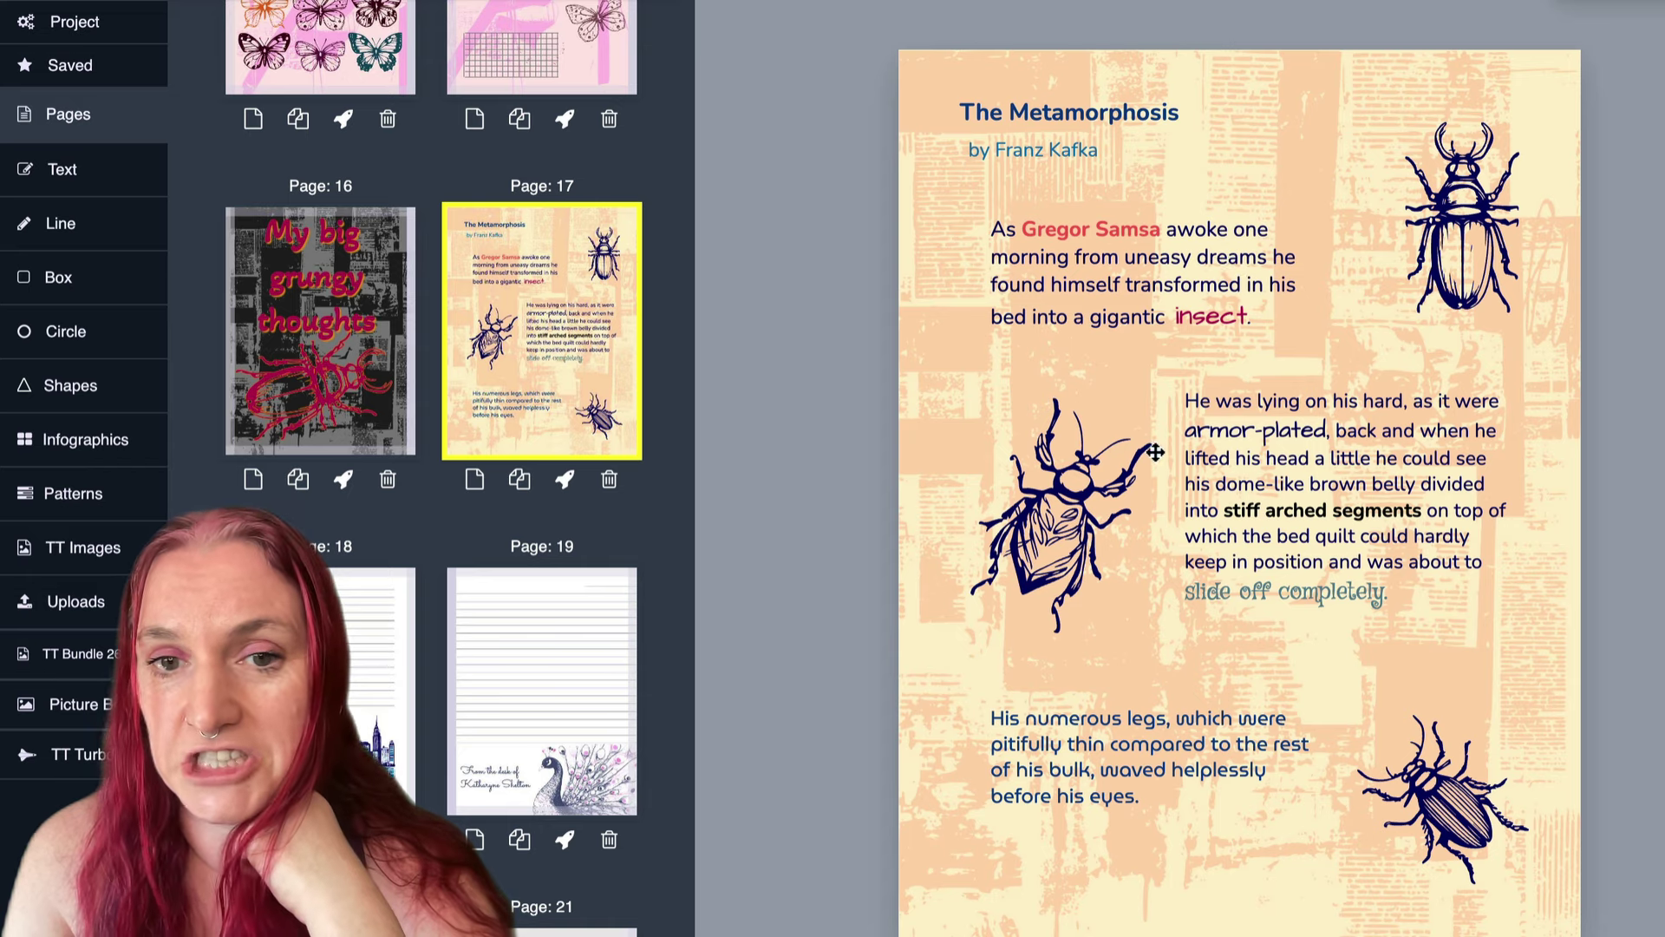
pyautogui.click(326, 273)
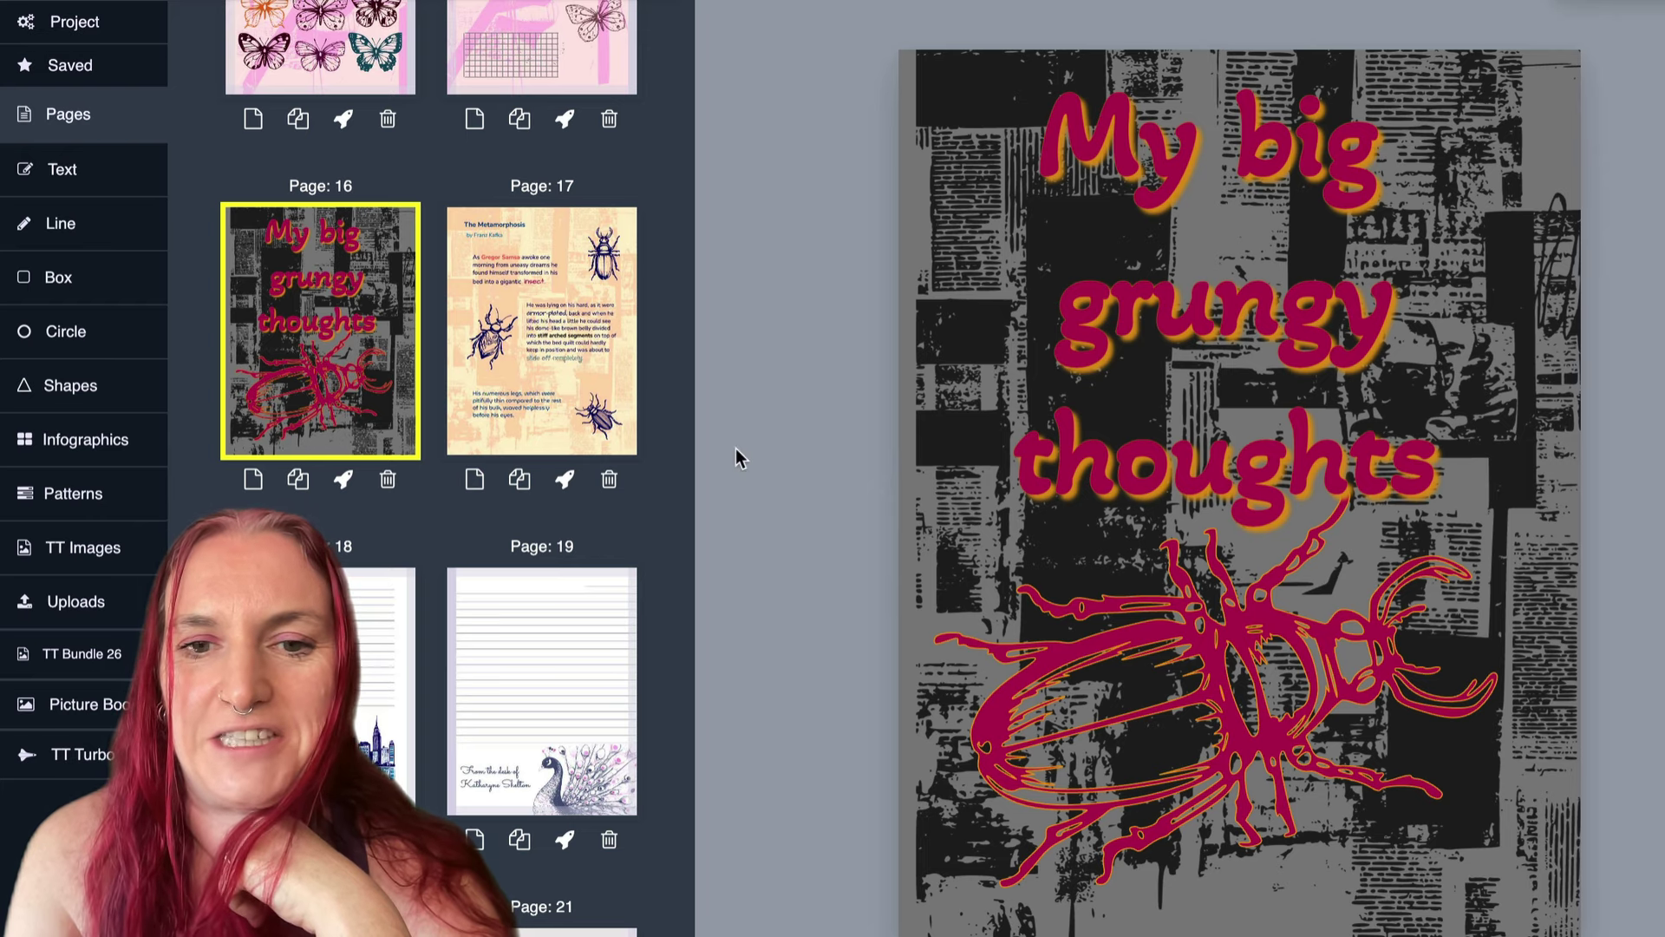
pyautogui.scroll(3, 342, 383)
pyautogui.click(592, 187)
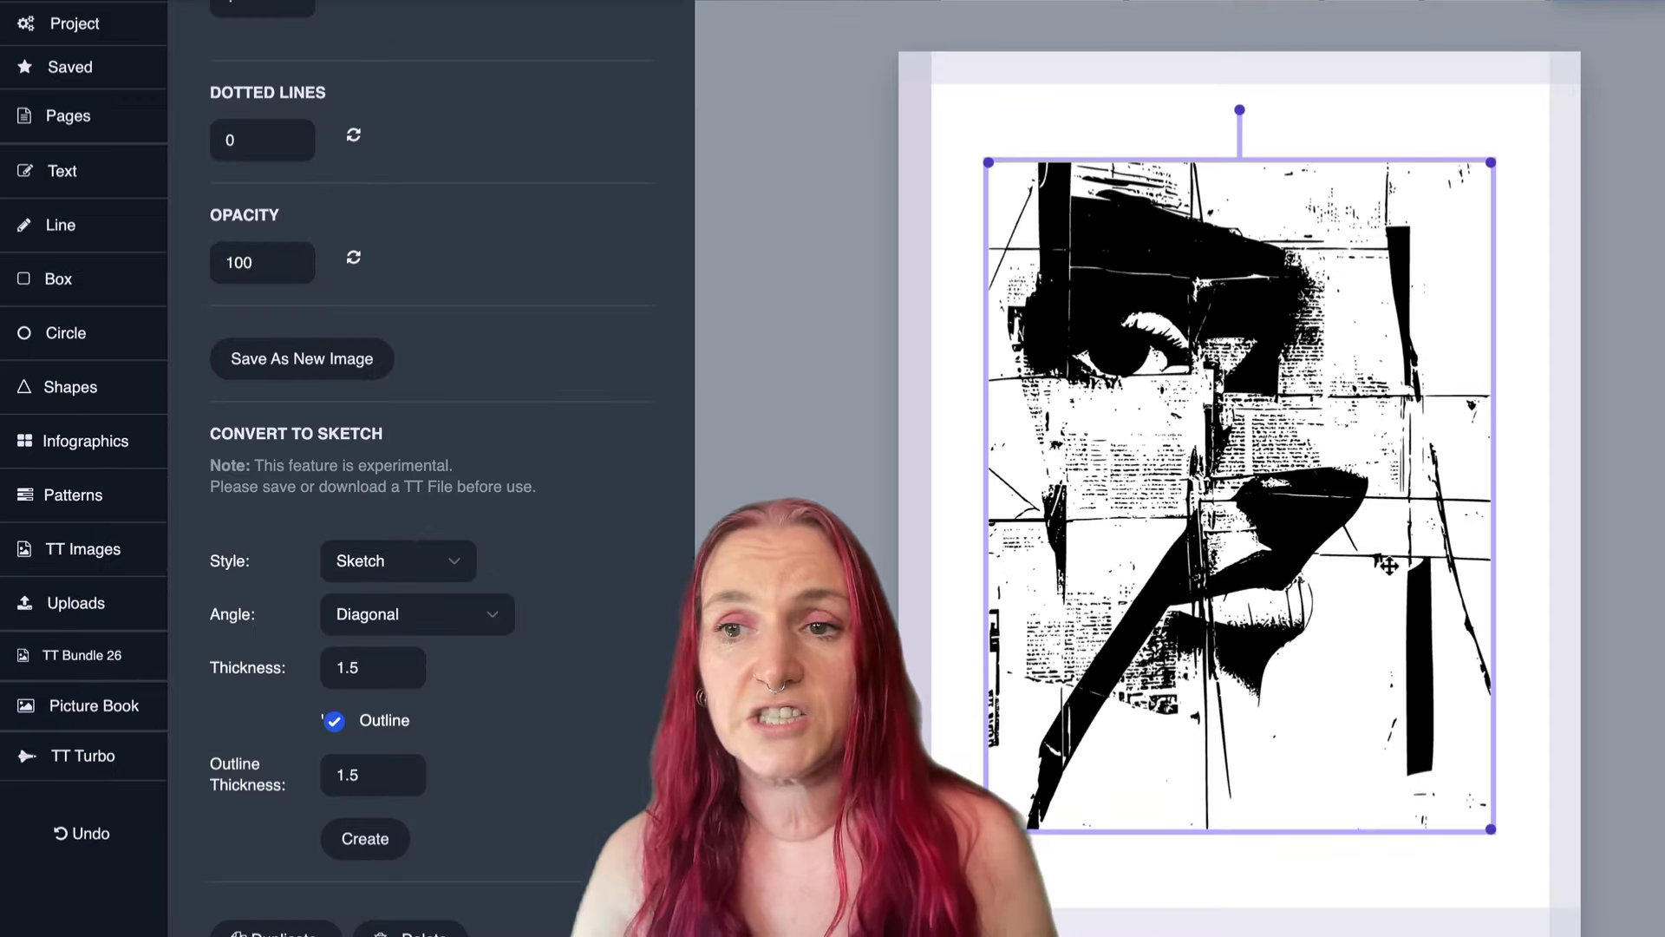
# Recolor the face collage with the Emotive Layers theme and distribute the theme's colors randomly across its parts.
pyautogui.scroll(10, 643, 330)
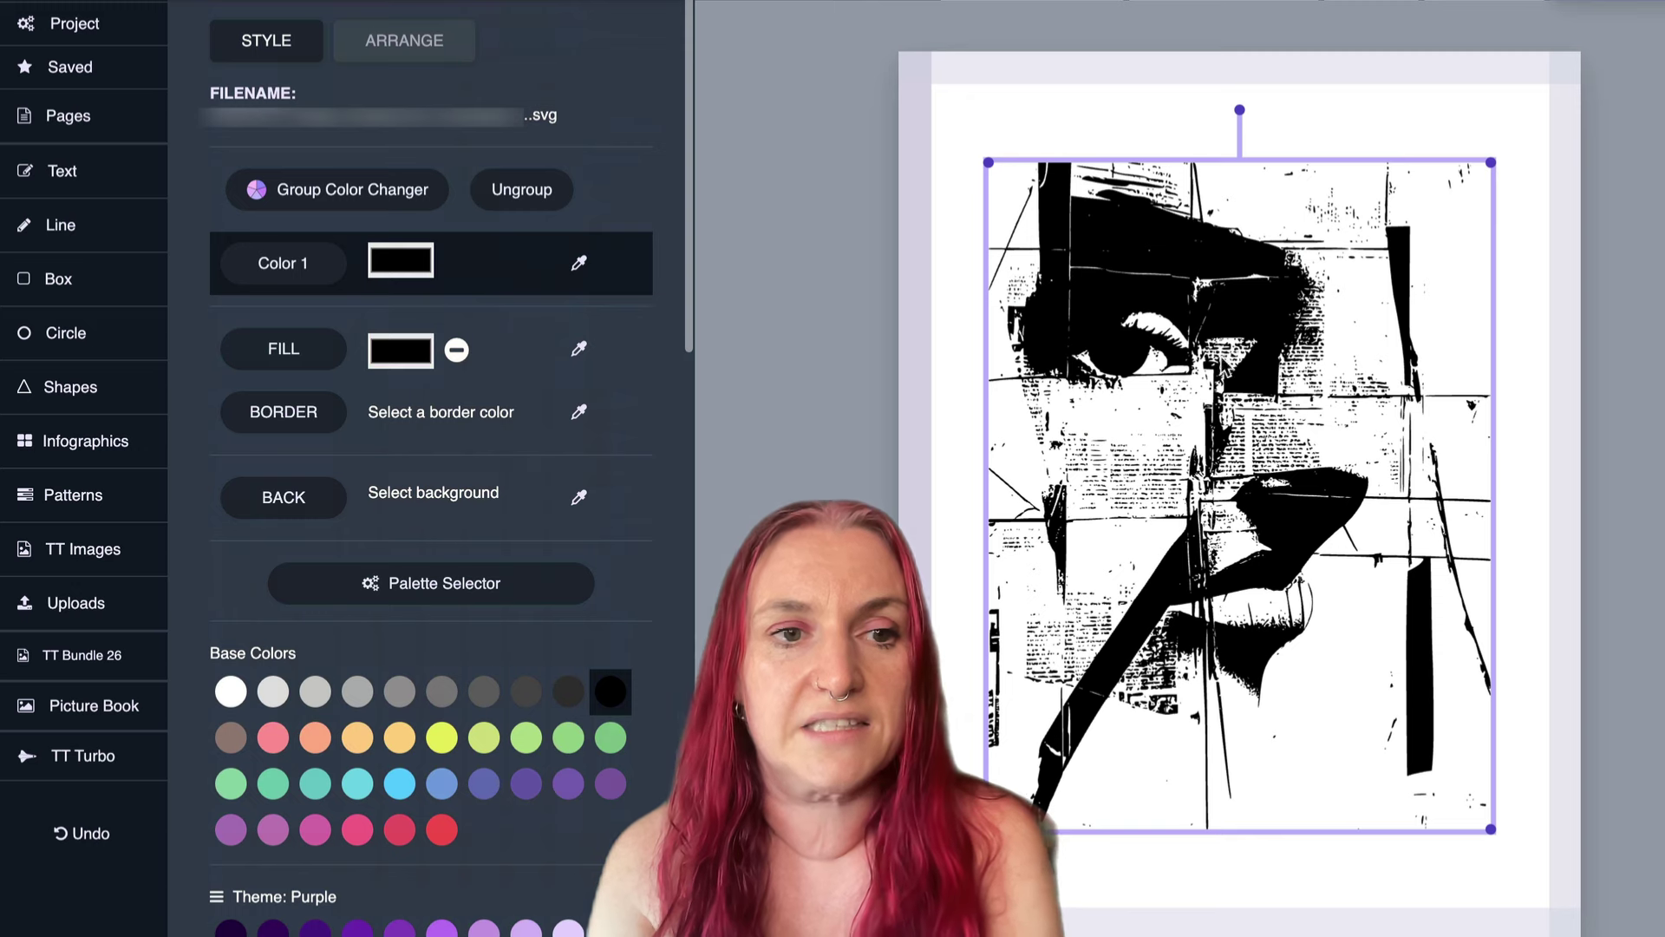
pyautogui.click(334, 197)
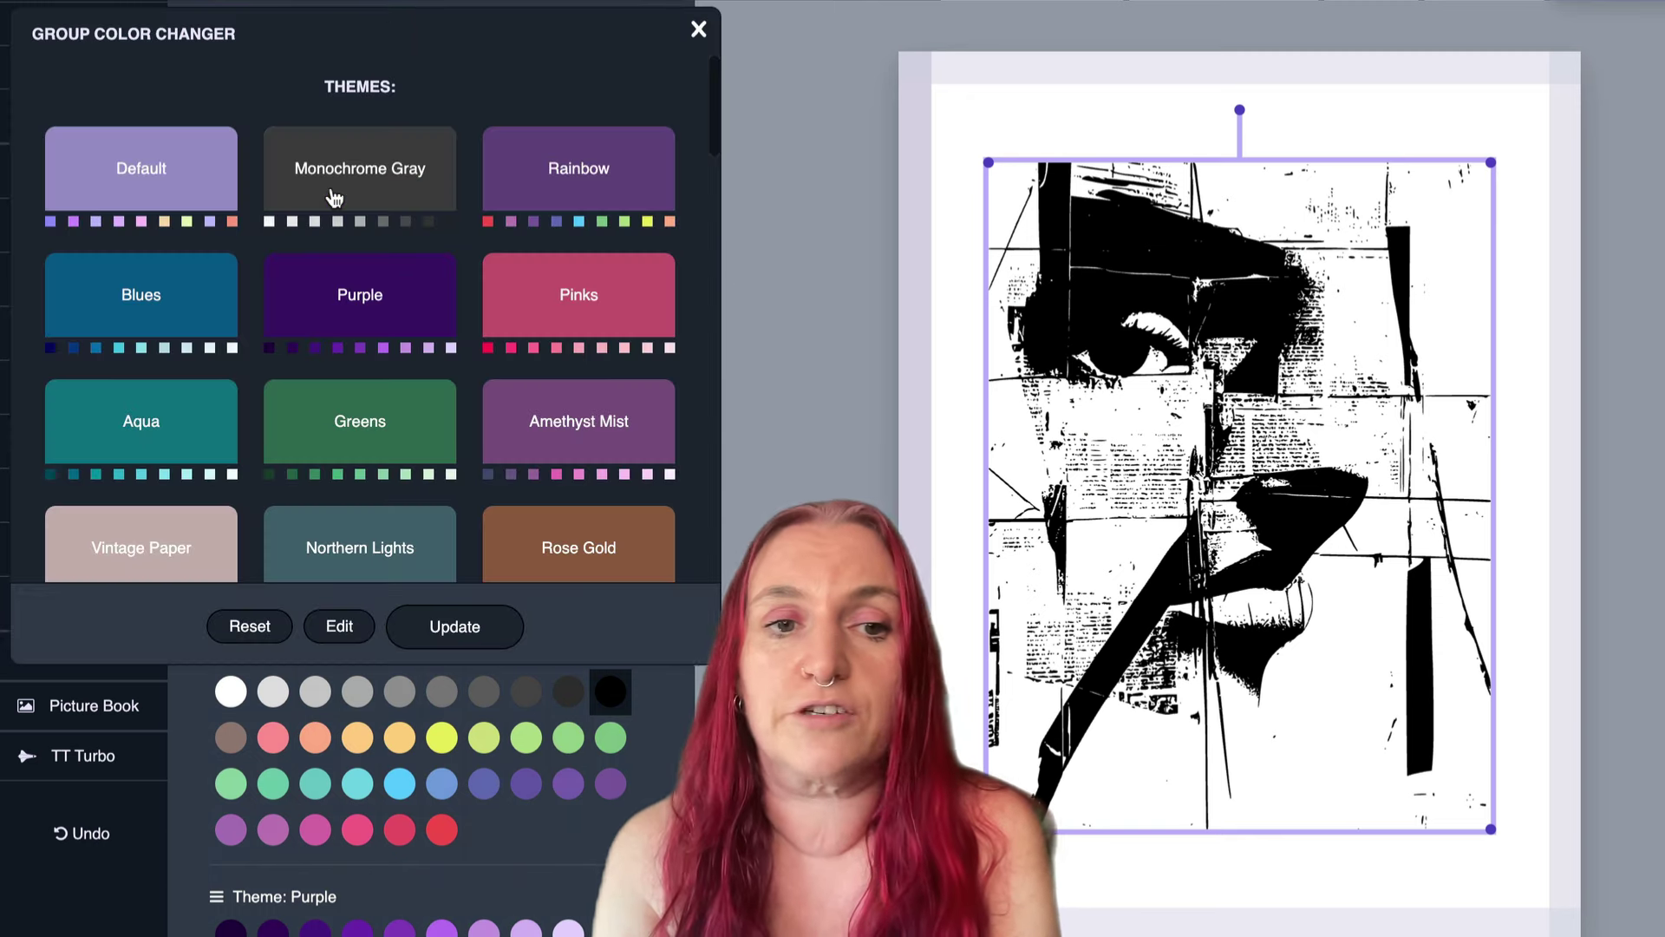
pyautogui.scroll(-4, 436, 306)
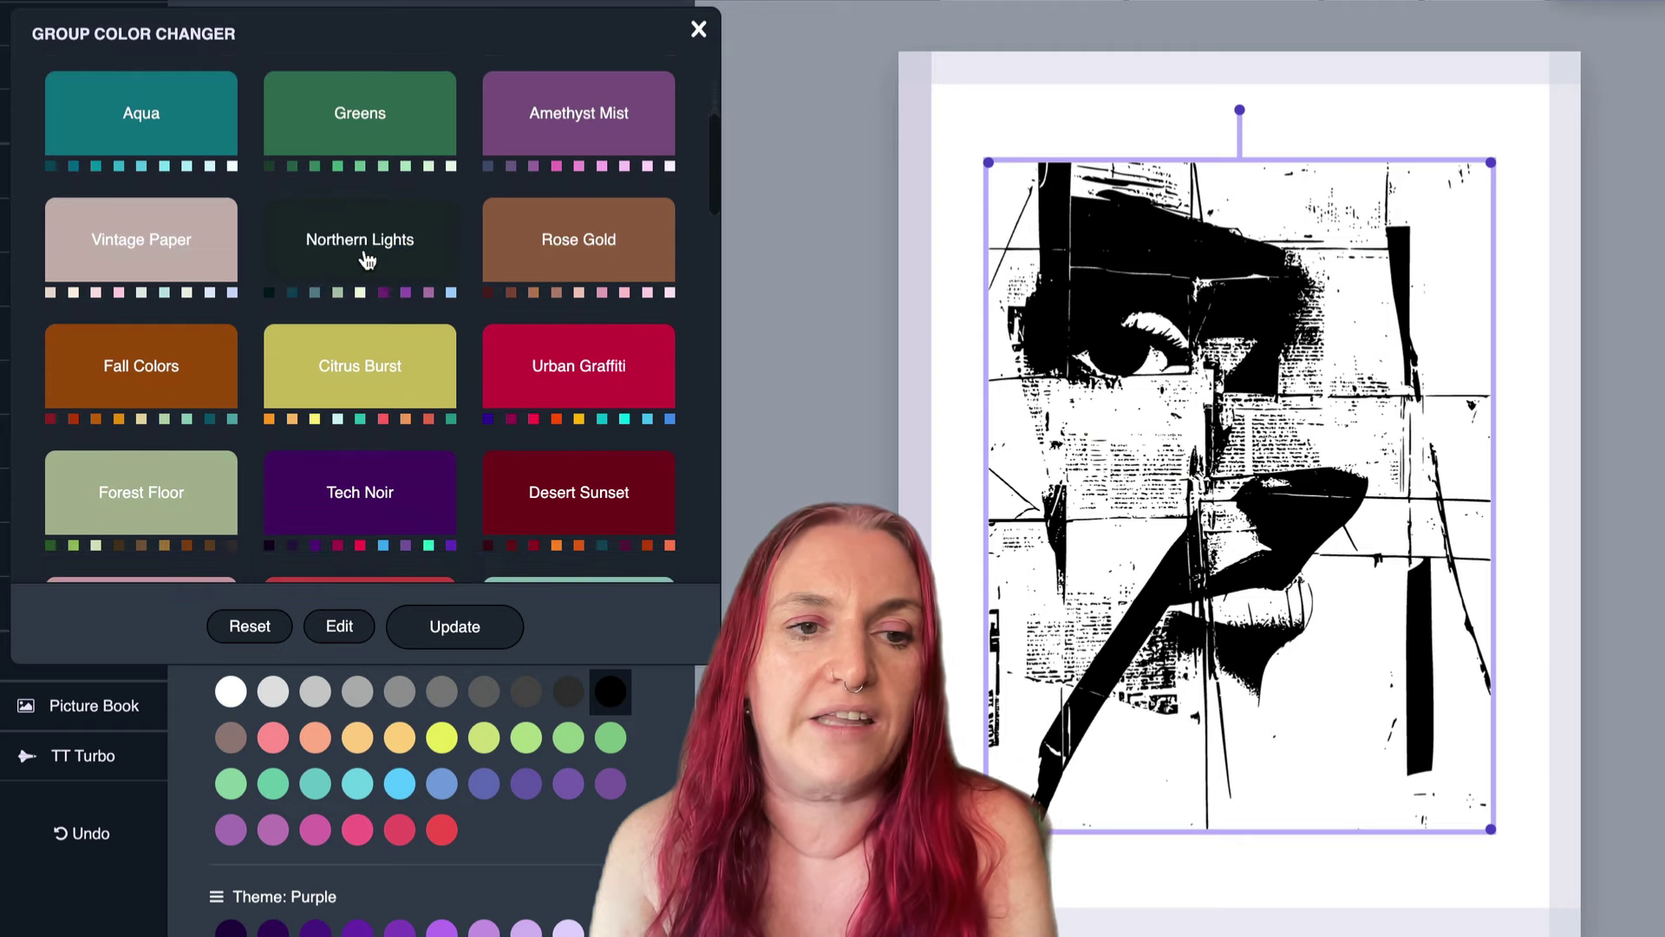
pyautogui.scroll(-12, 364, 260)
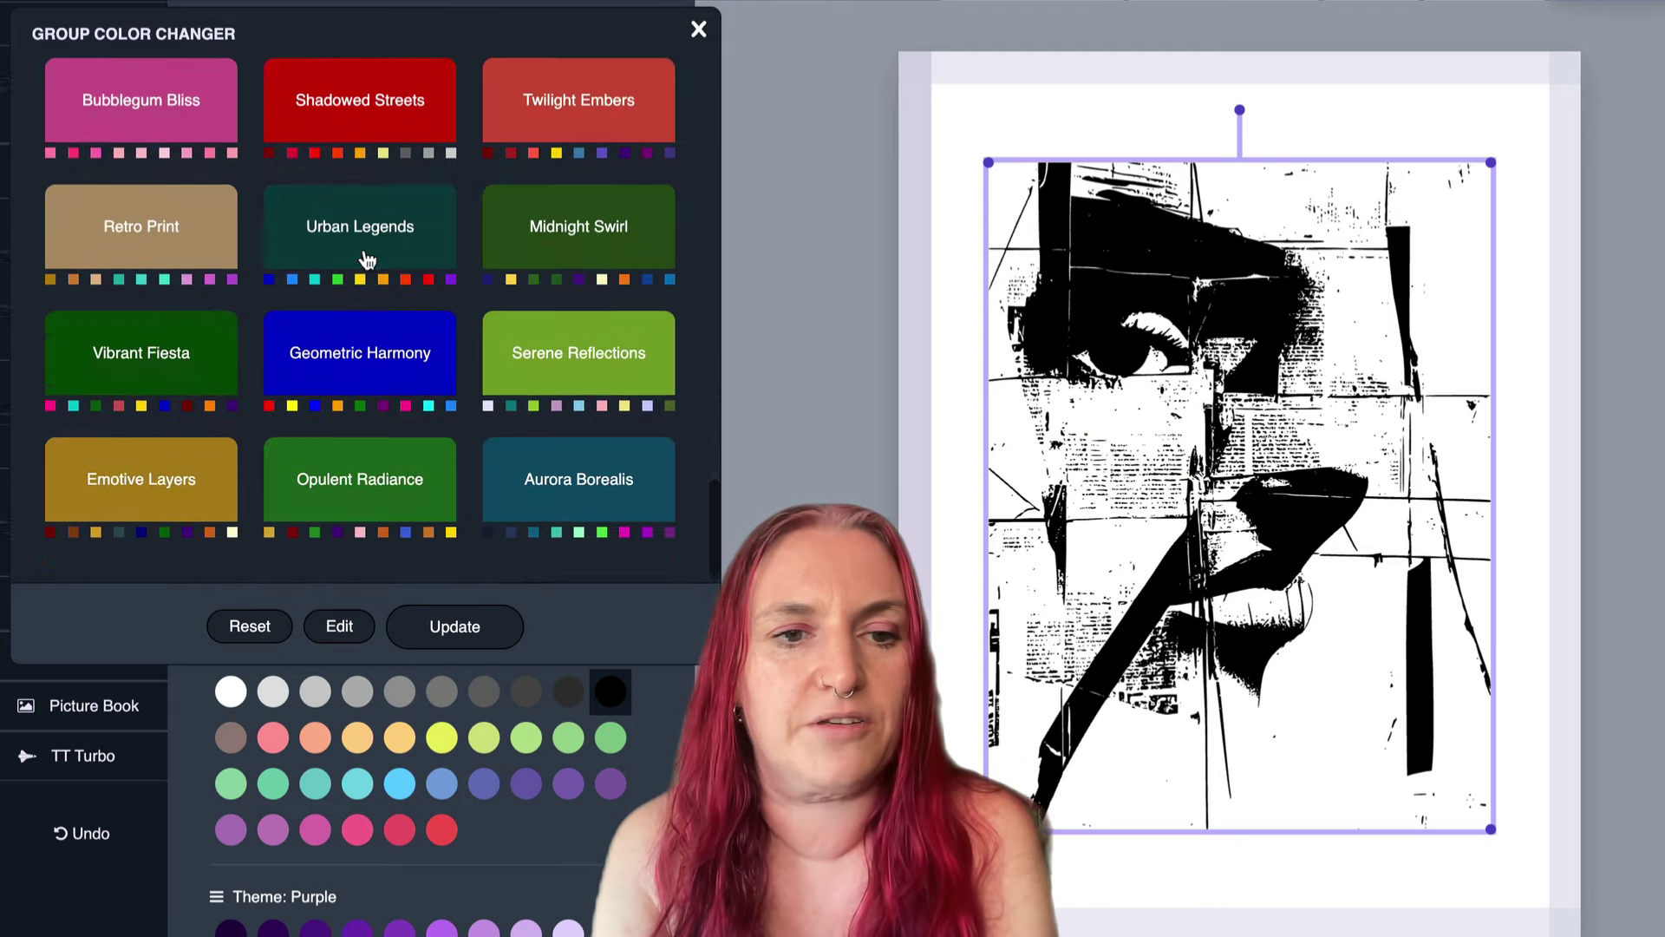
pyautogui.click(199, 480)
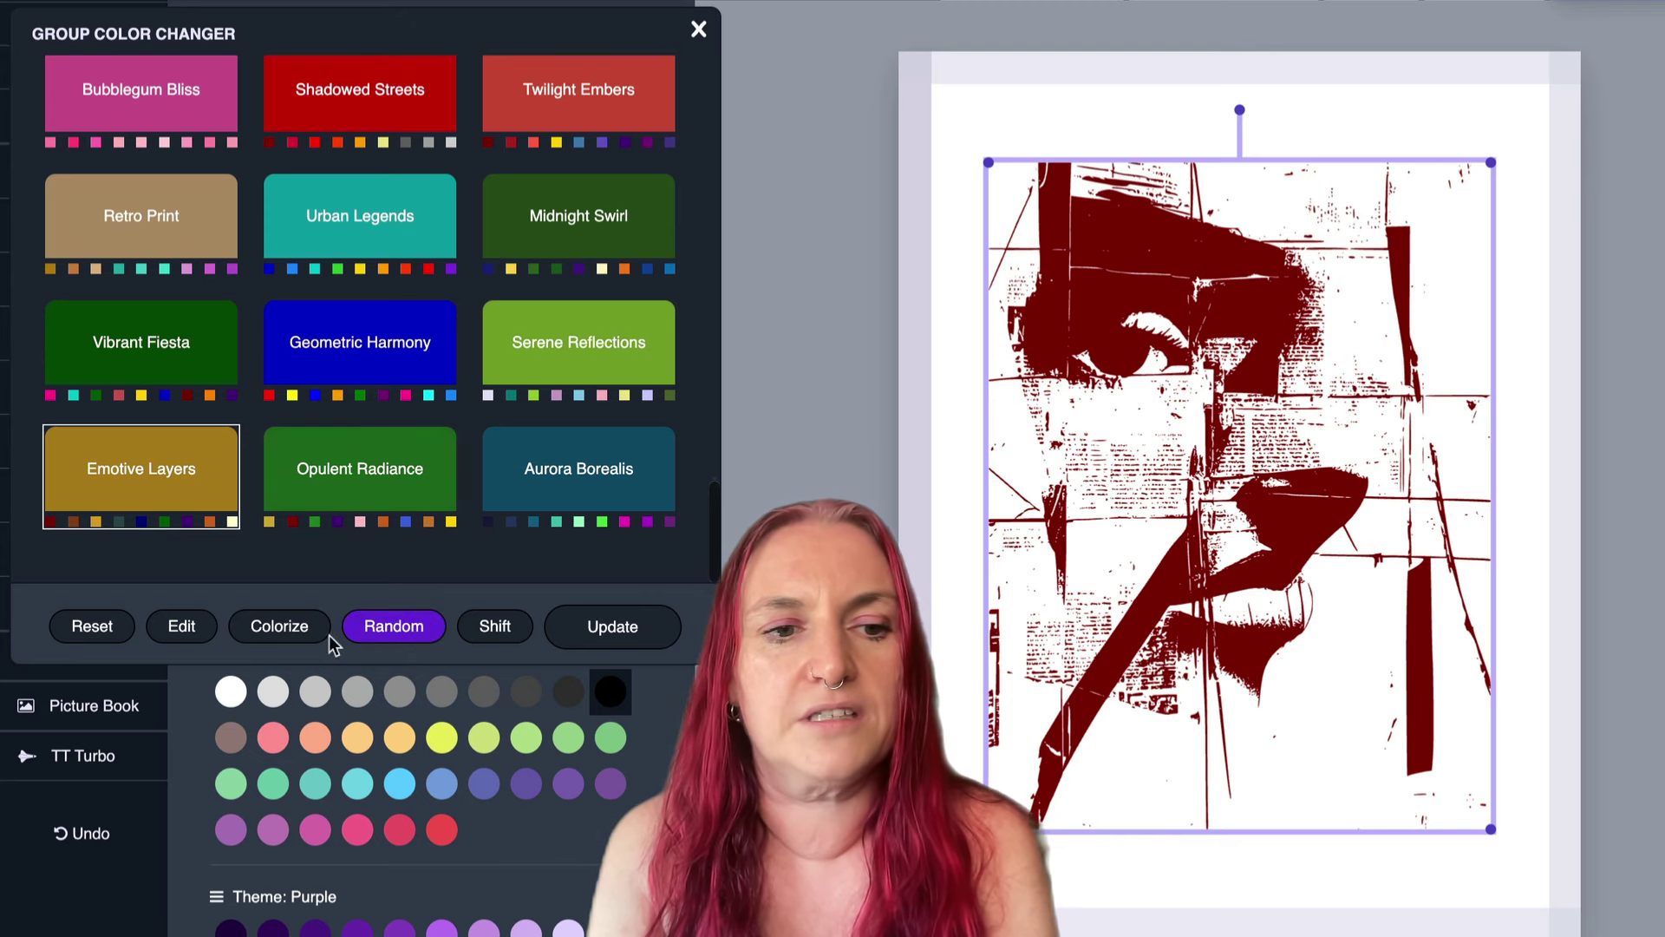
pyautogui.click(275, 628)
pyautogui.click(370, 623)
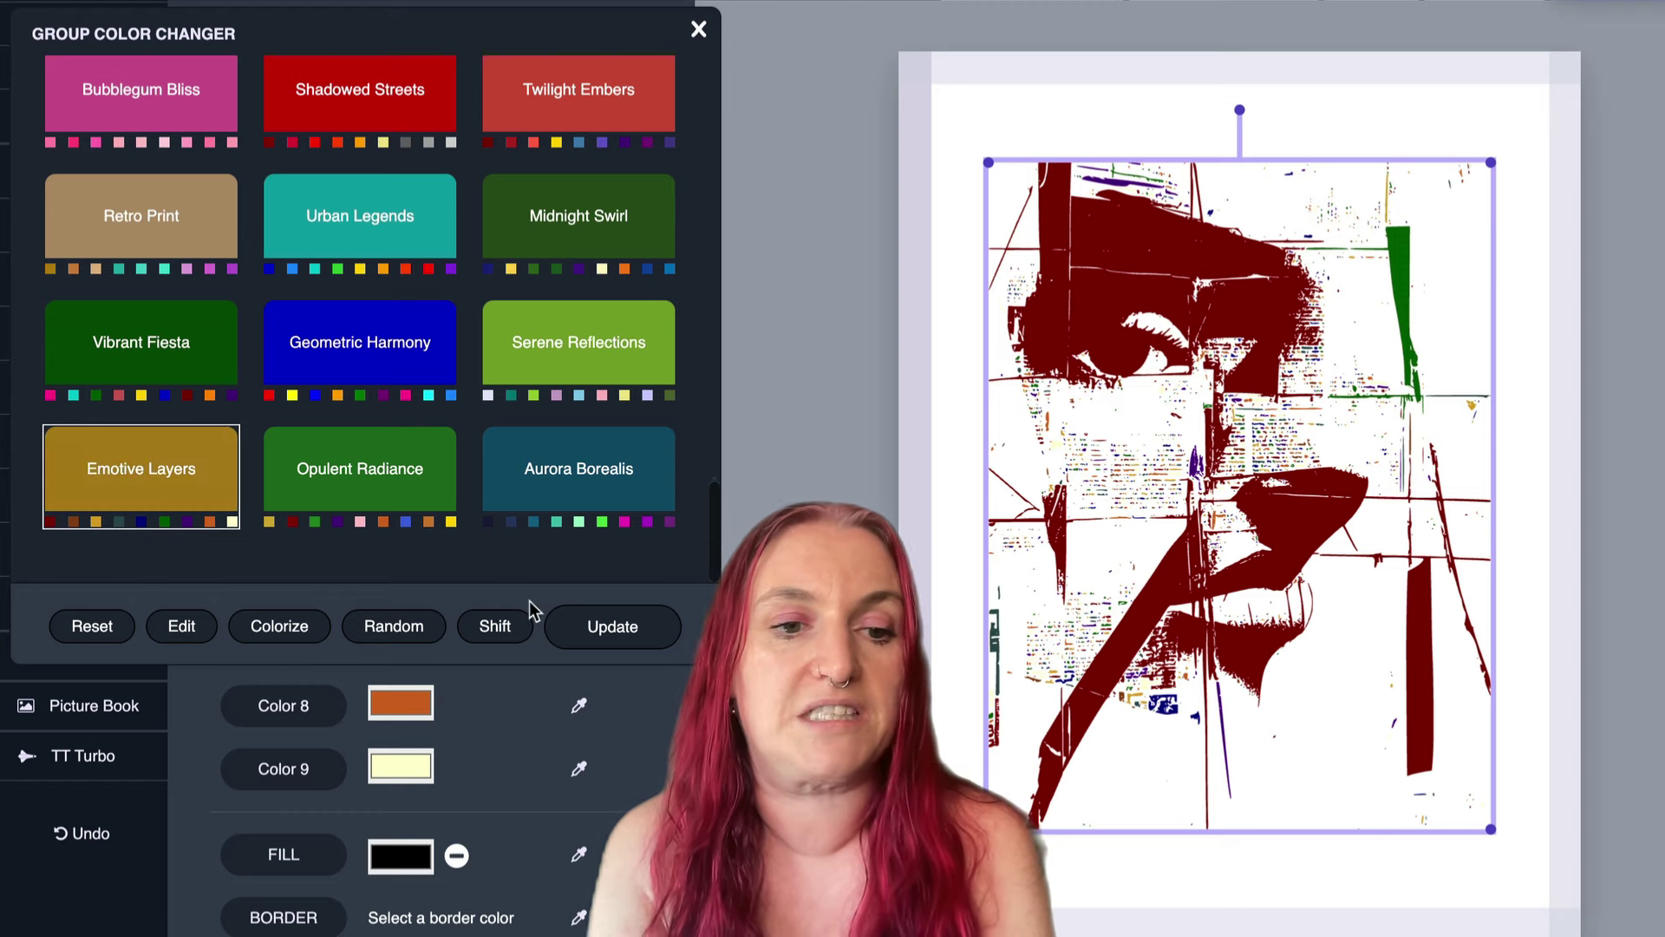
# Shift the theme colors through the face collage until dark blue is the main color and apply the recoloring.
pyautogui.click(495, 626)
pyautogui.click(495, 626)
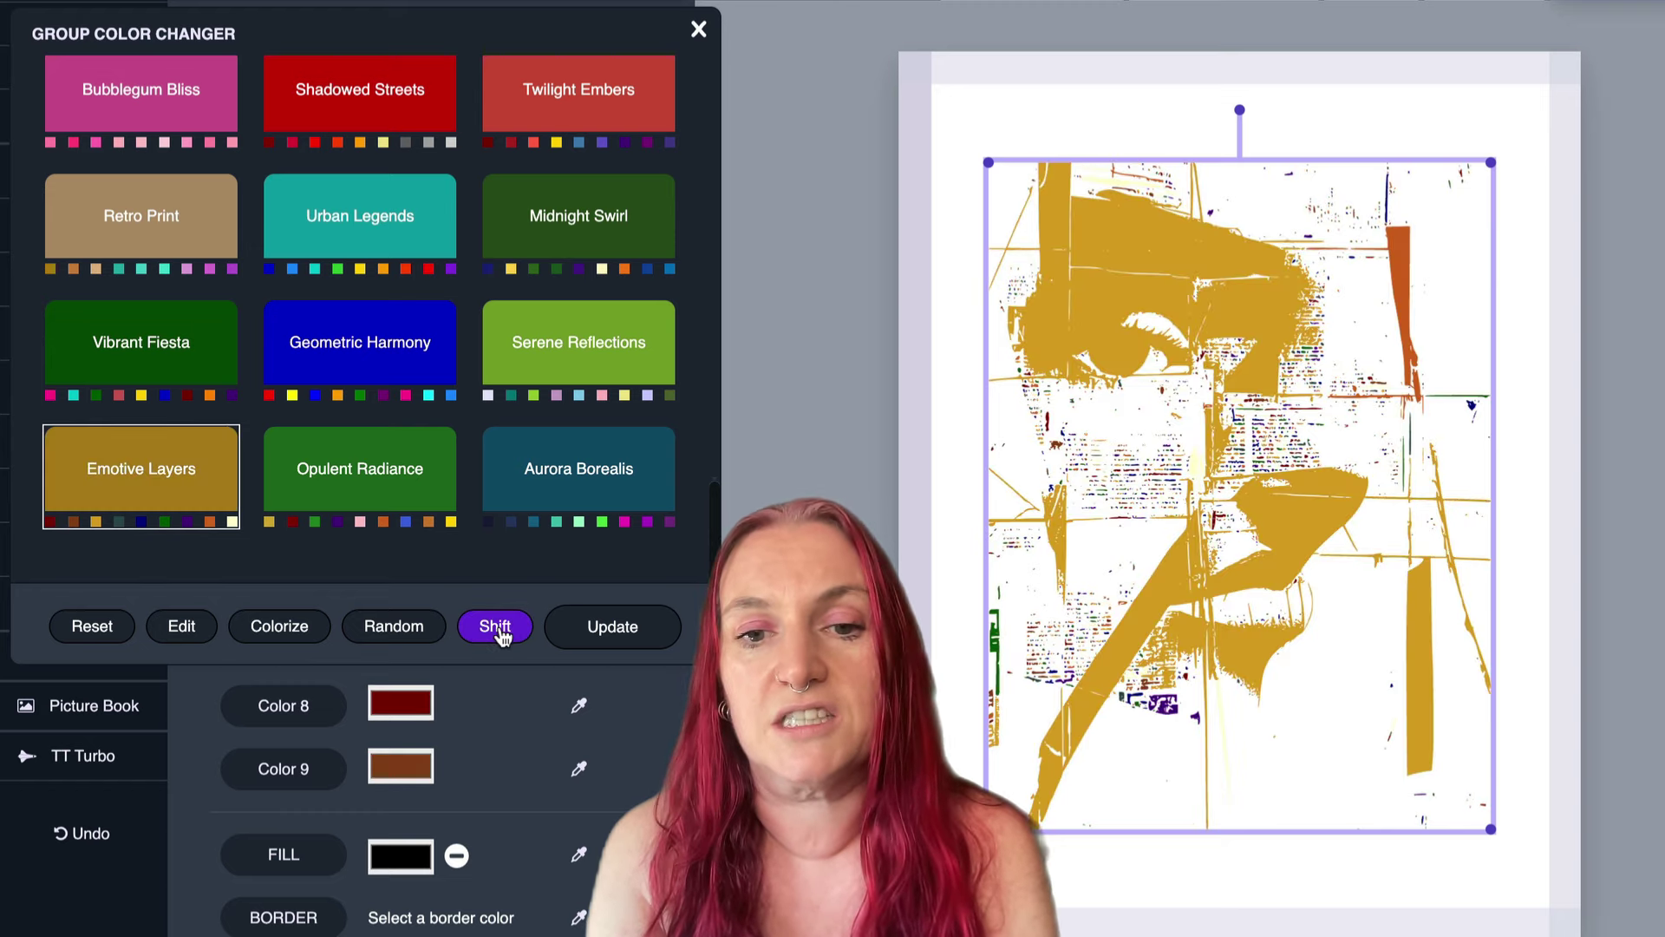
pyautogui.click(495, 626)
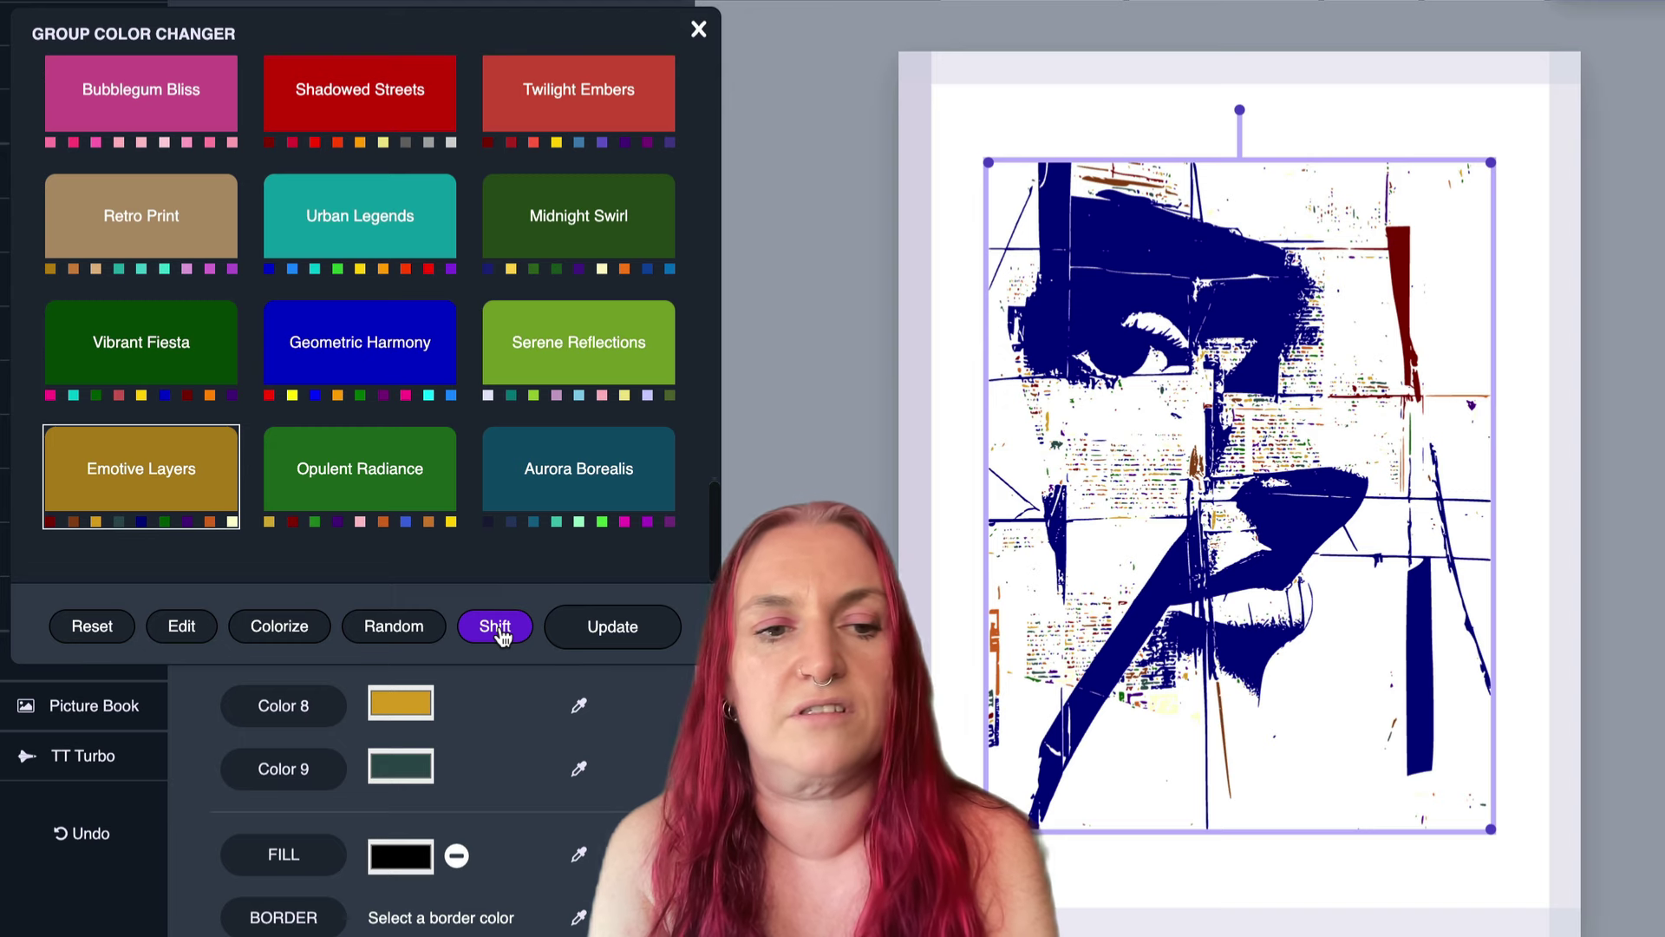
pyautogui.click(612, 626)
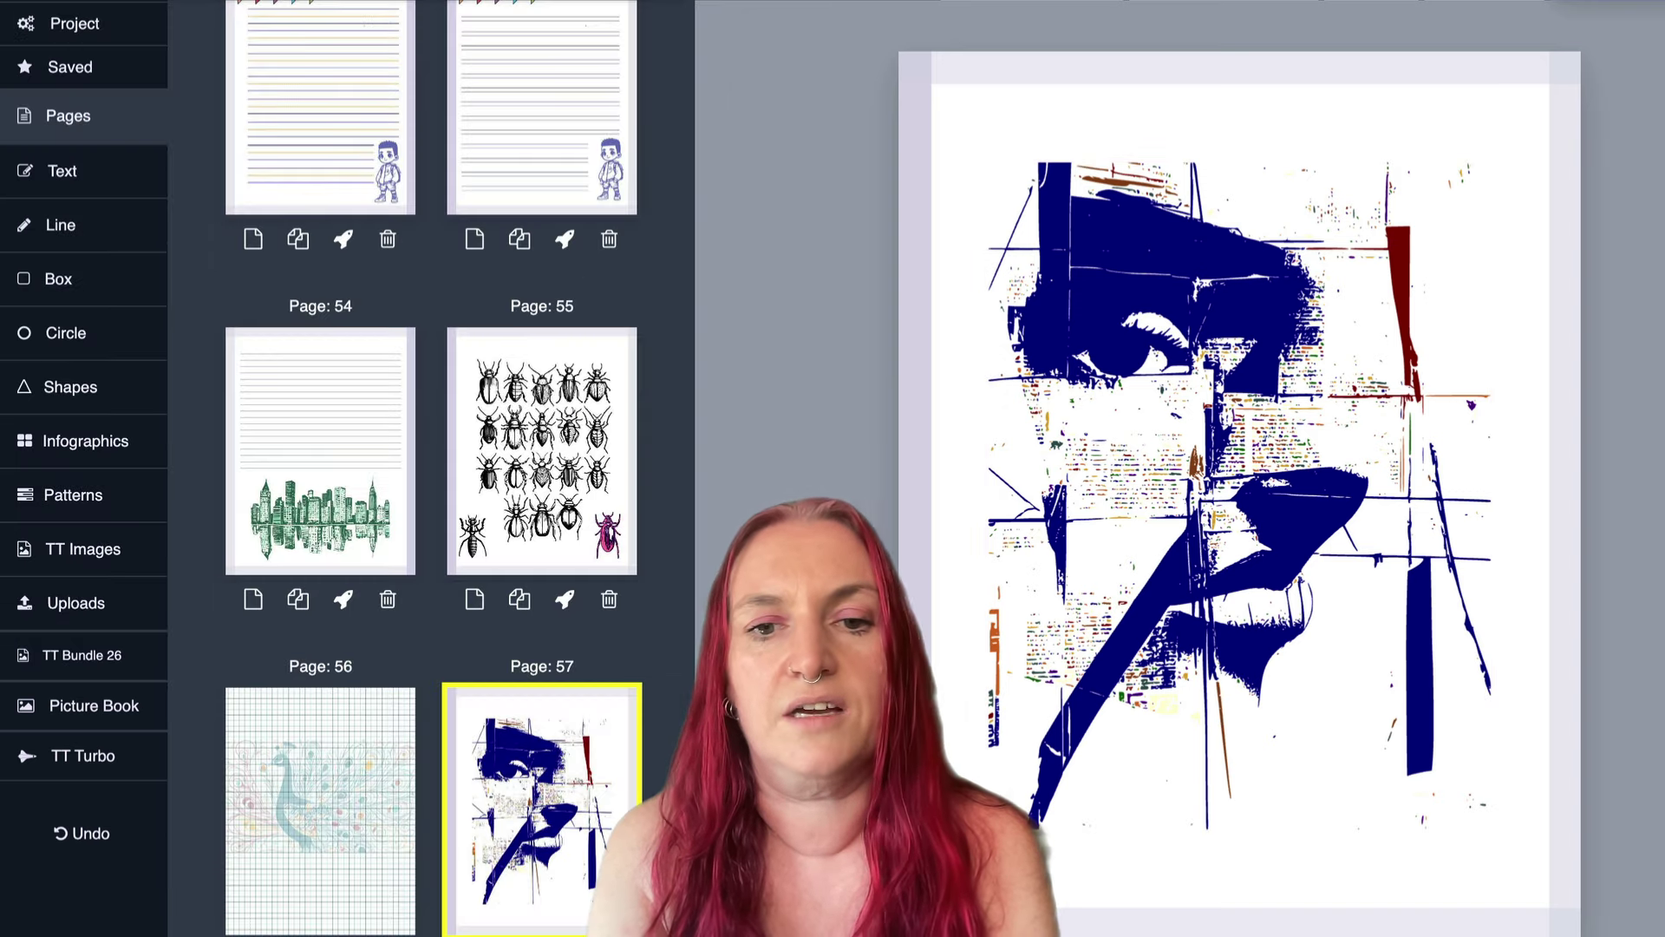
# Set the face collage's background to its own pale yellow, Color 5.
pyautogui.click(1262, 420)
pyautogui.scroll(10, 462, 298)
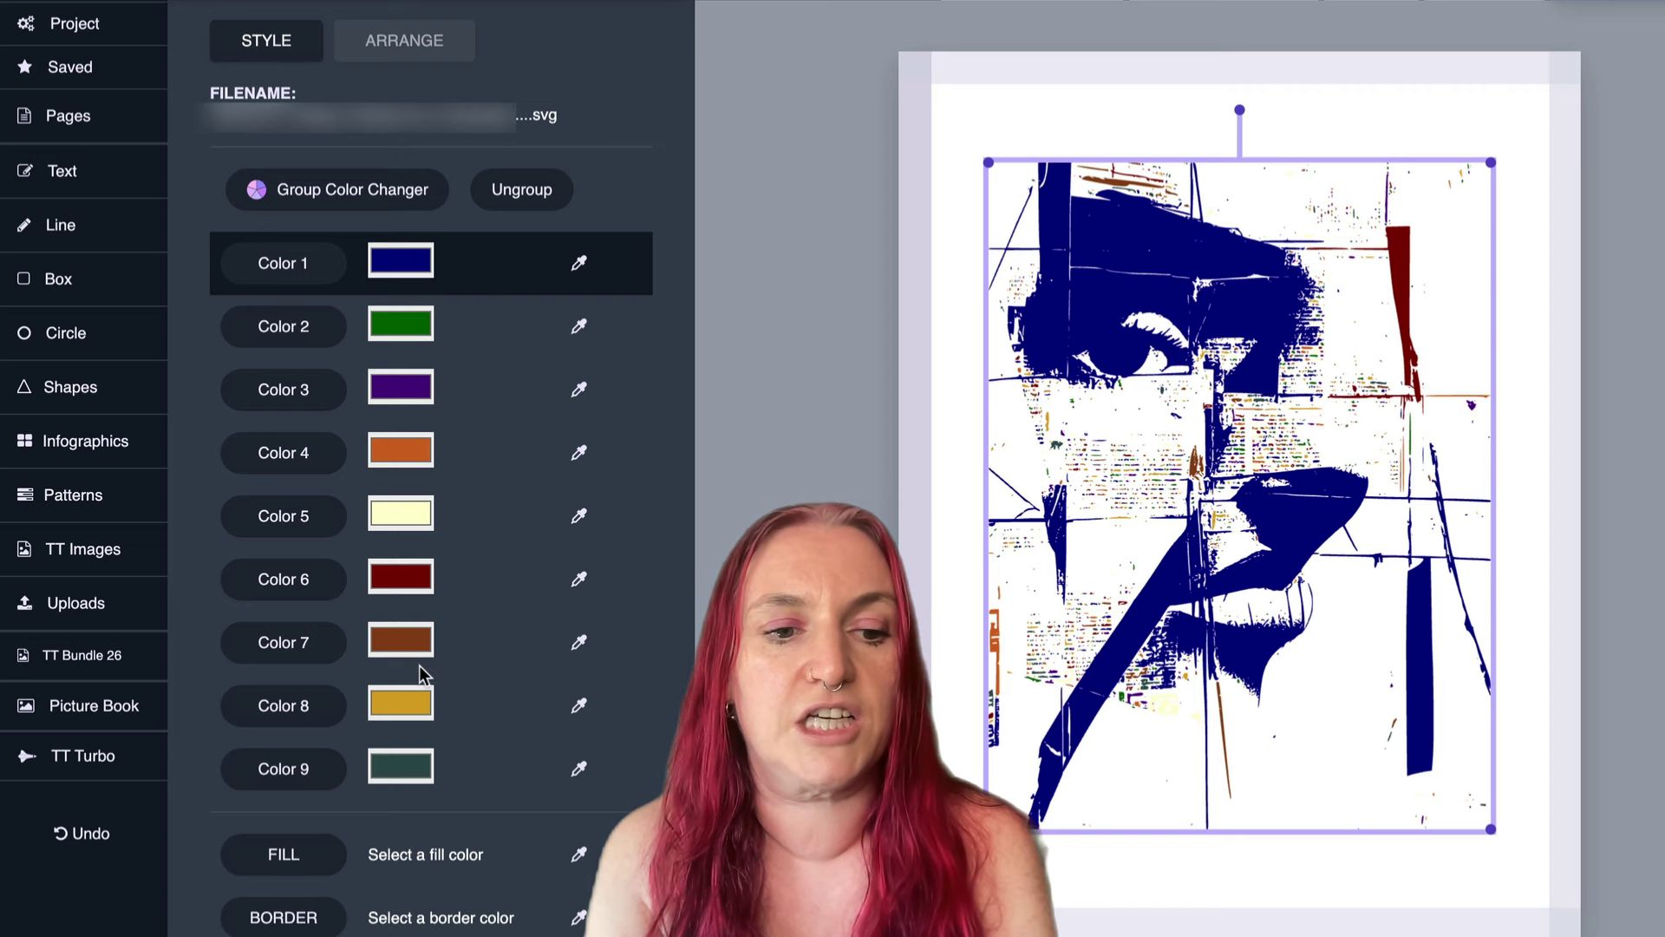
pyautogui.click(578, 263)
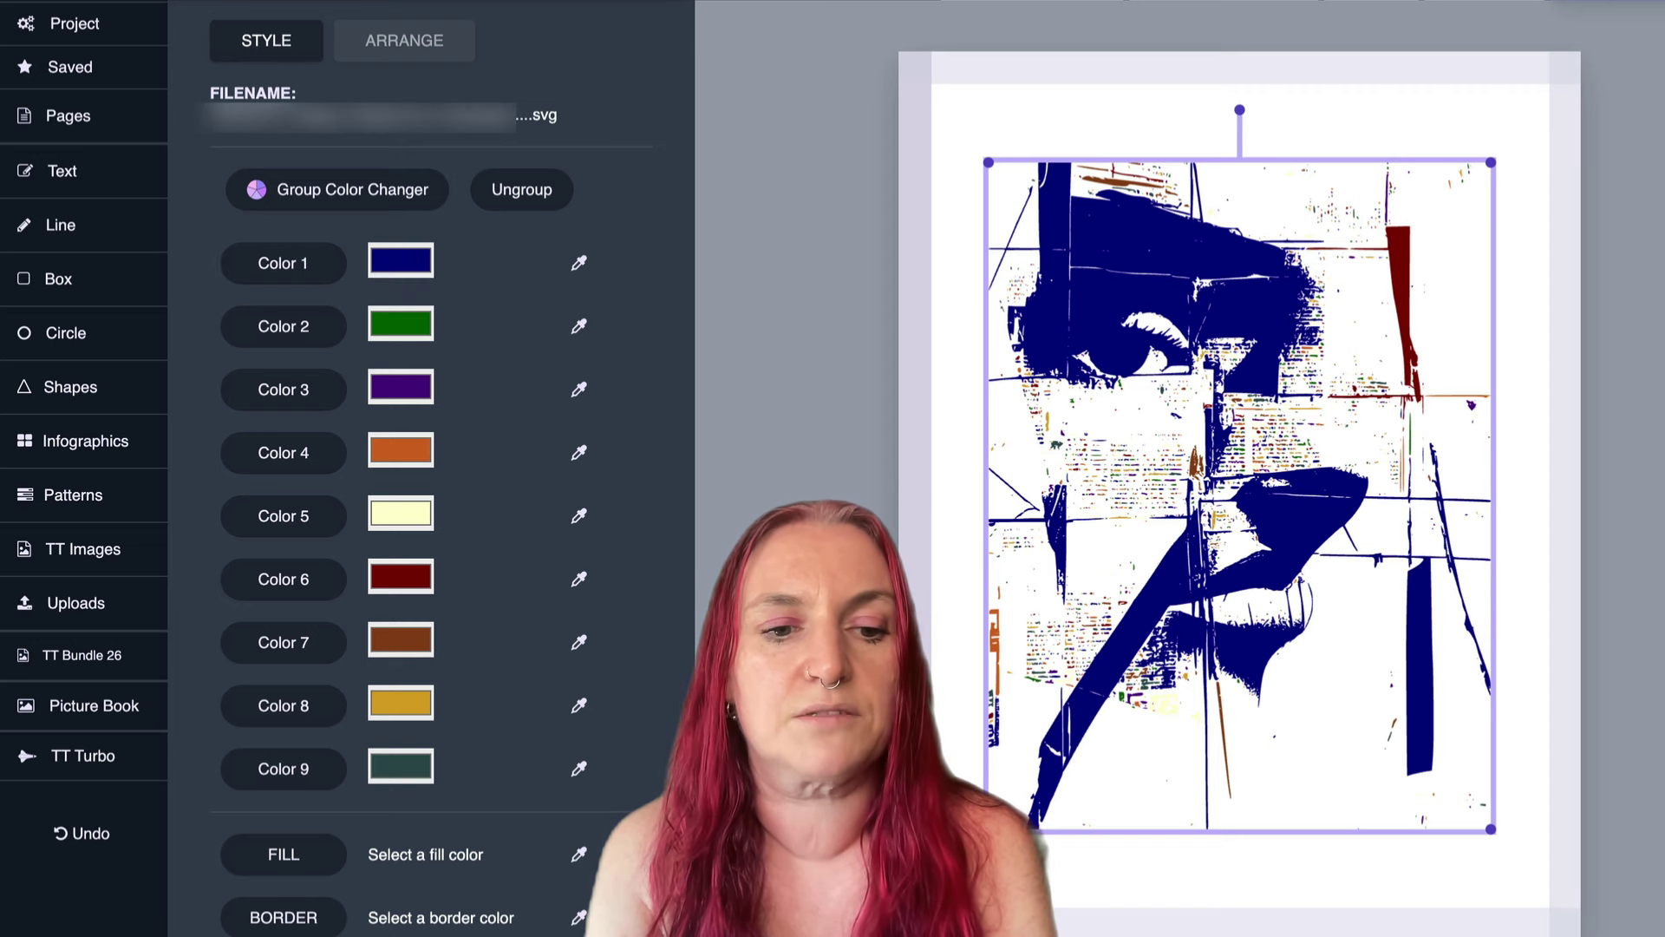
pyautogui.click(393, 512)
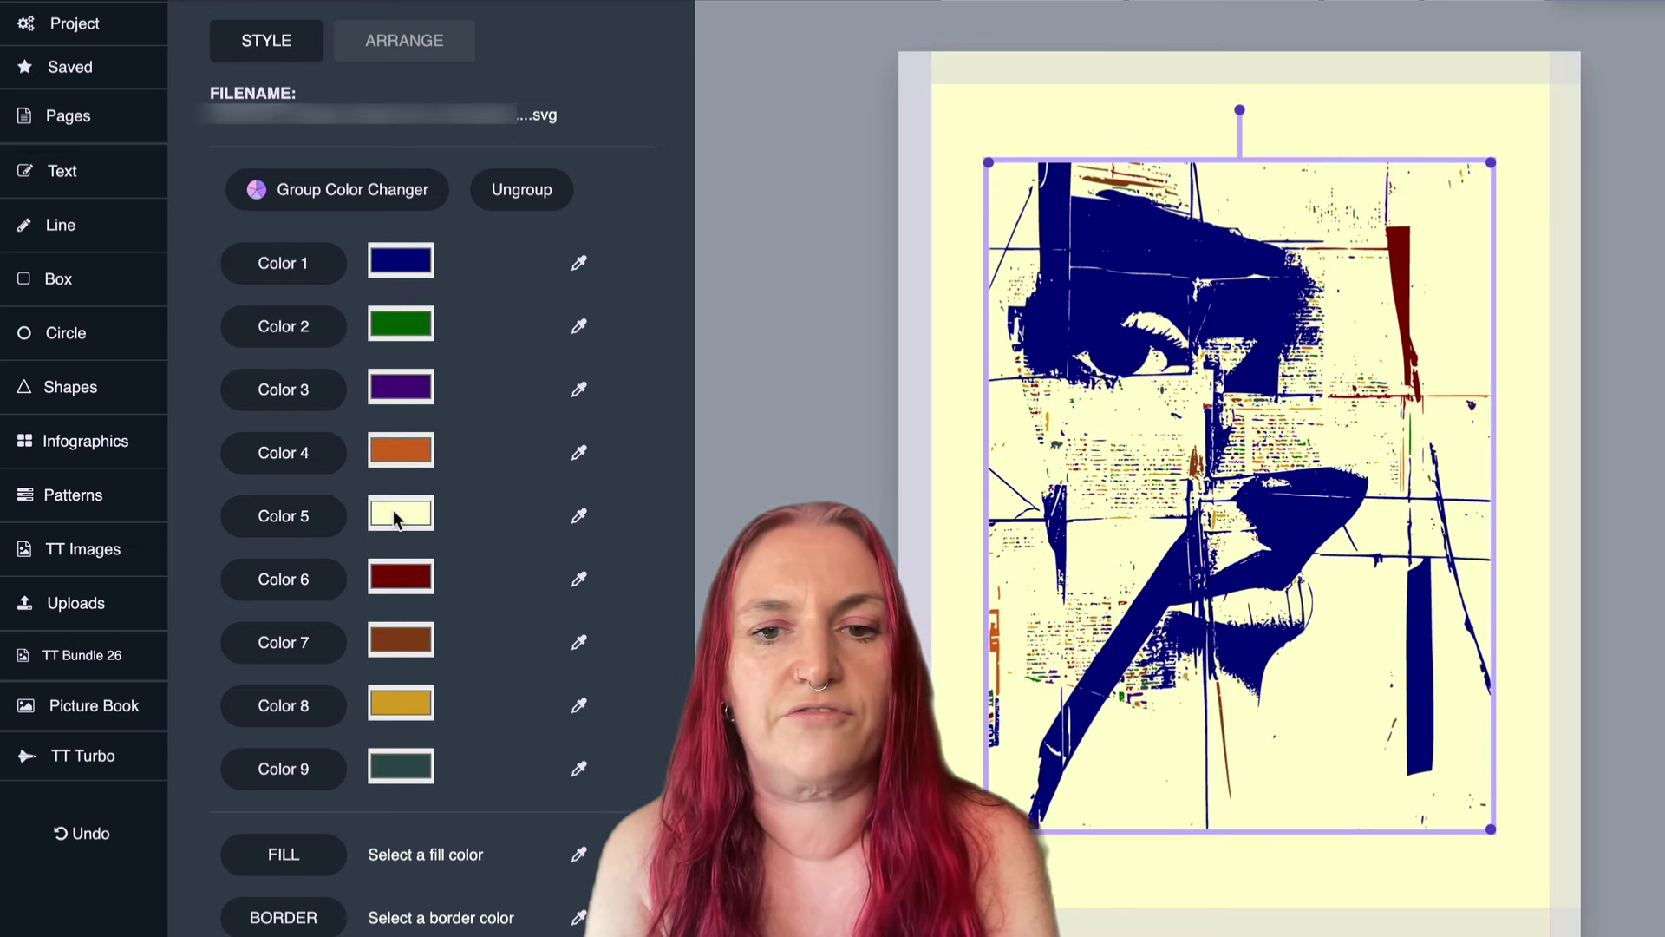
# Reselect the face collage and hide the page's margin guides.
pyautogui.click(970, 145)
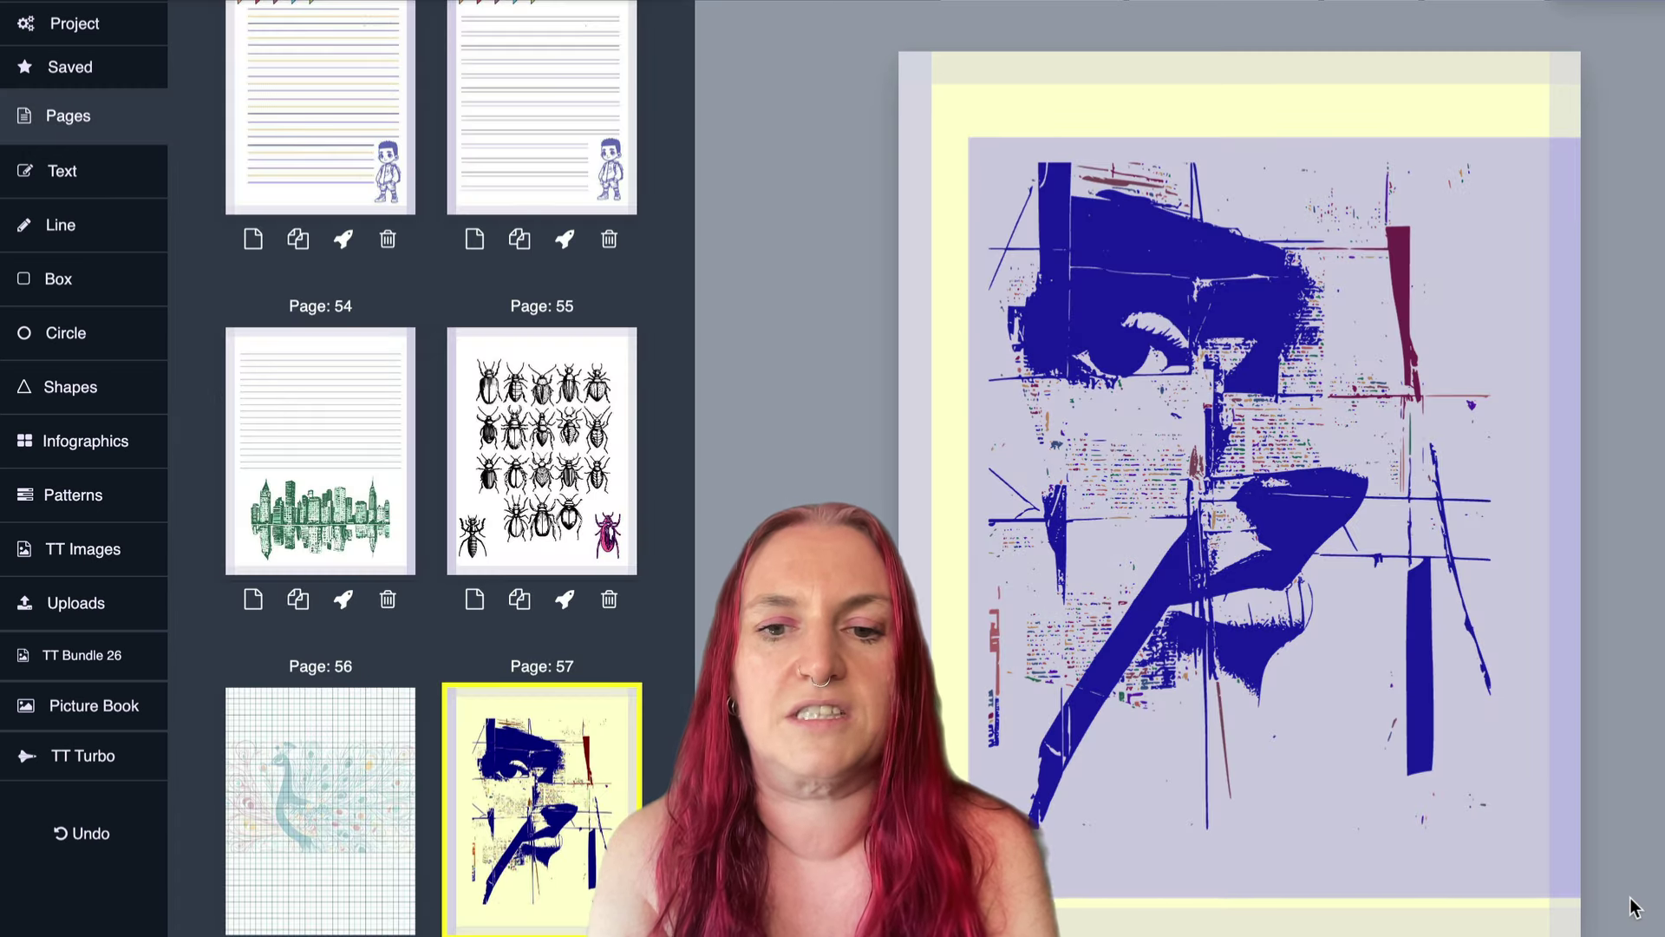
pyautogui.click(1545, 852)
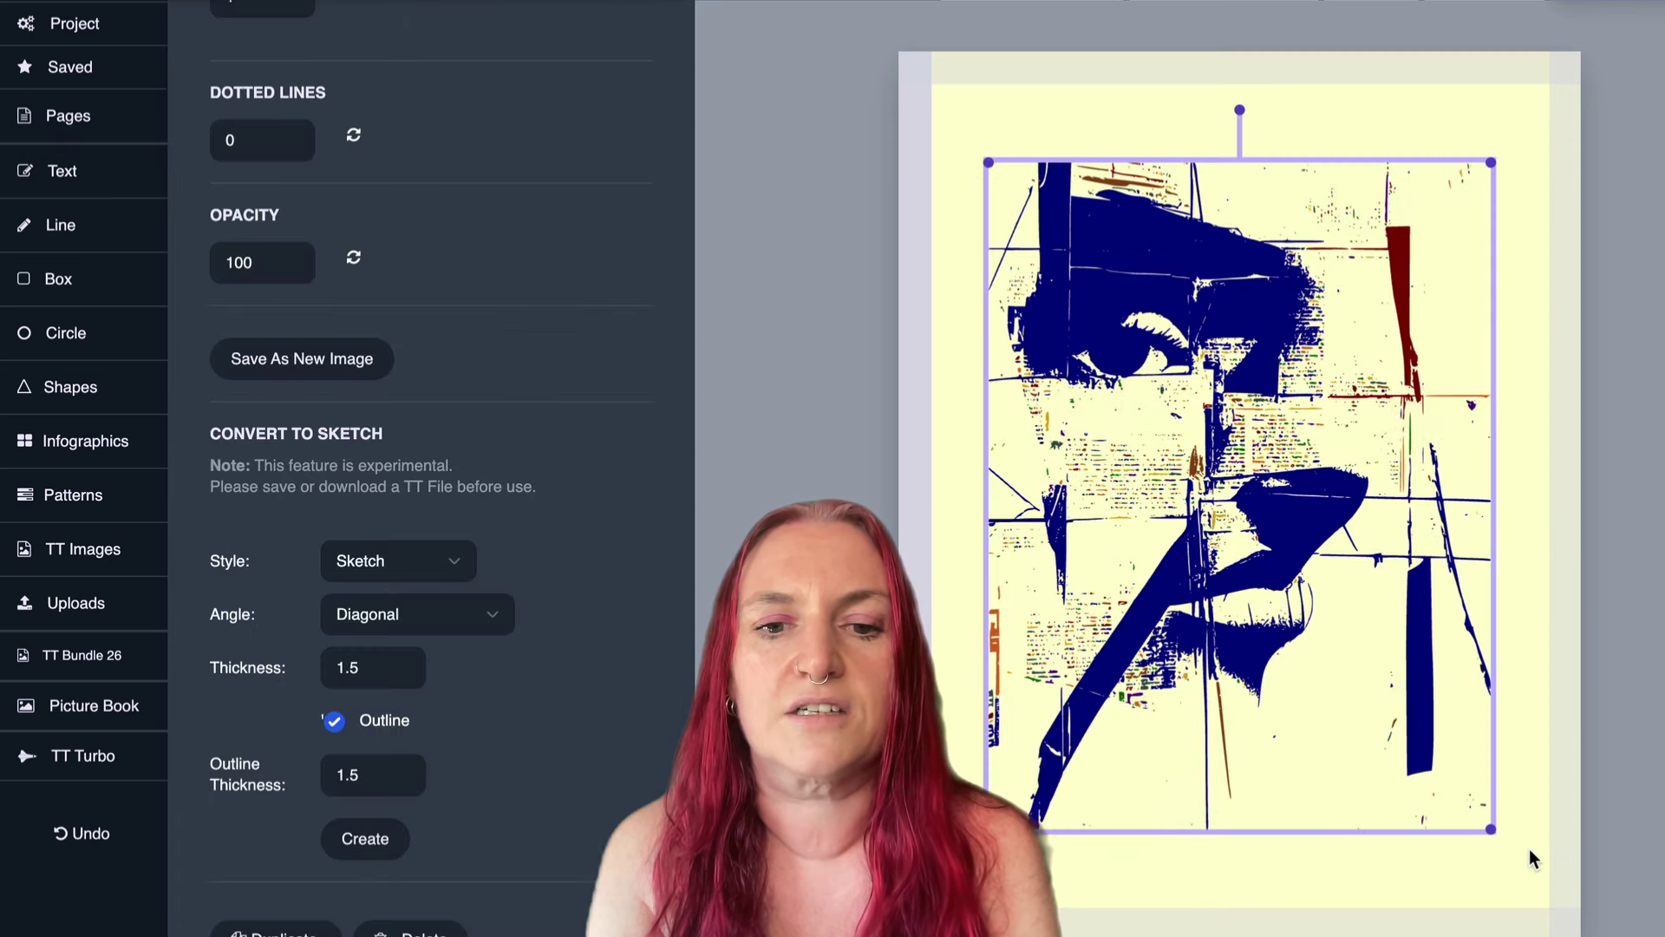
pyautogui.click(987, 159)
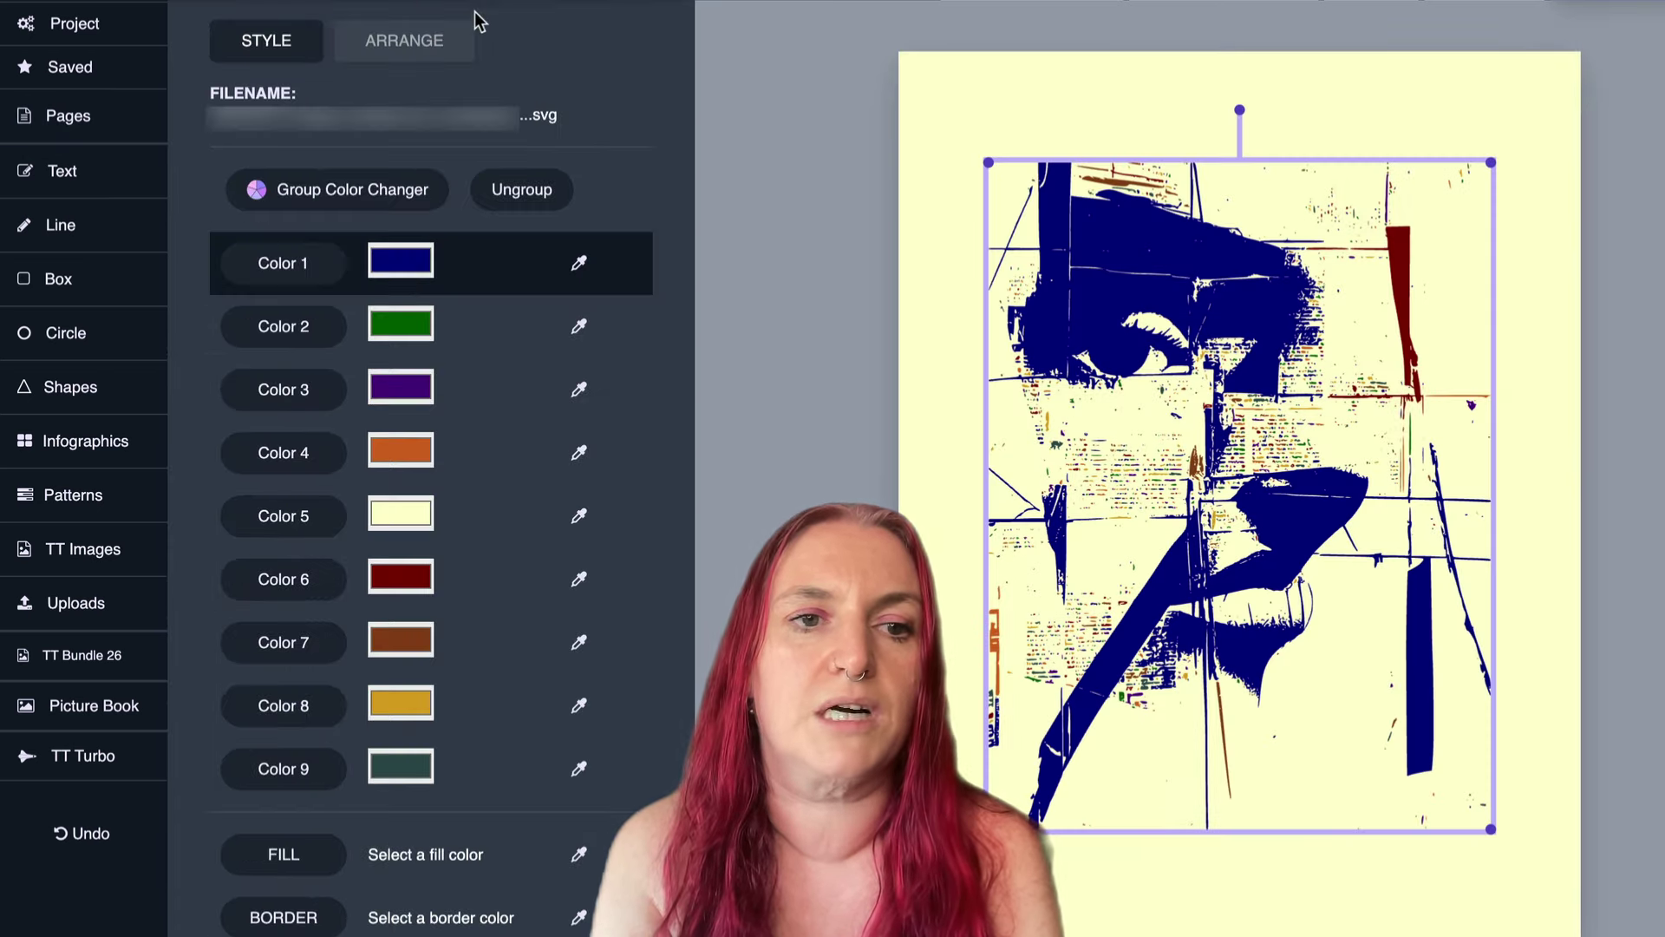
# Resize the face collage to full page width and height and center it on the page.
pyautogui.click(424, 45)
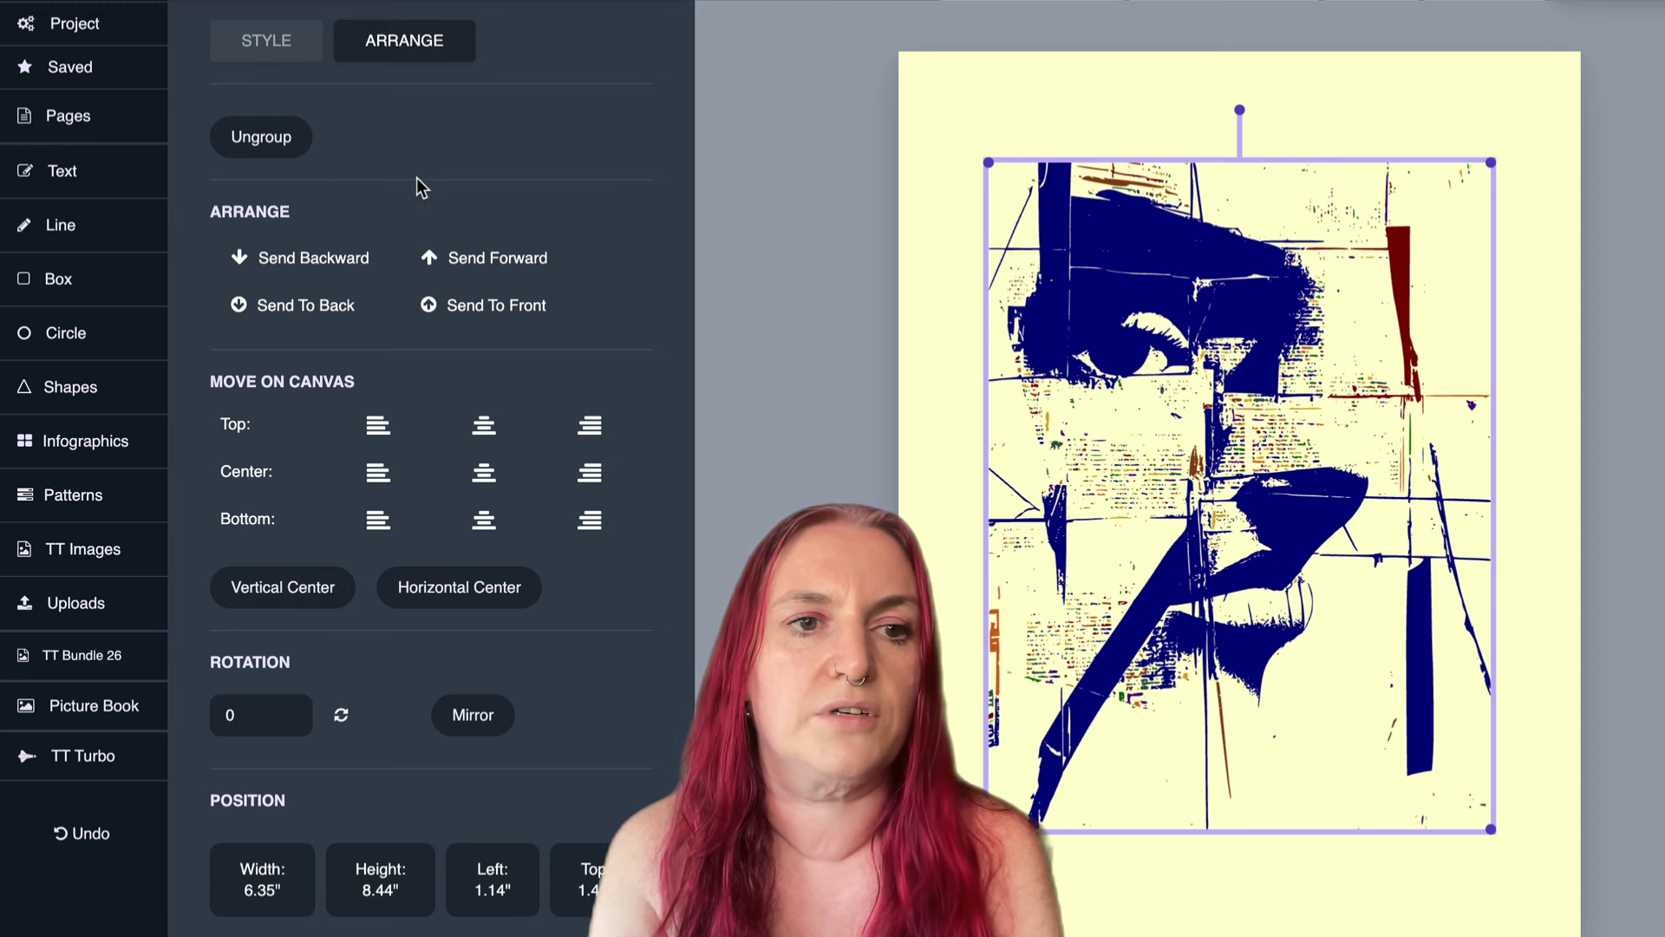
pyautogui.scroll(-2, 417, 177)
pyautogui.scroll(-5, 339, 557)
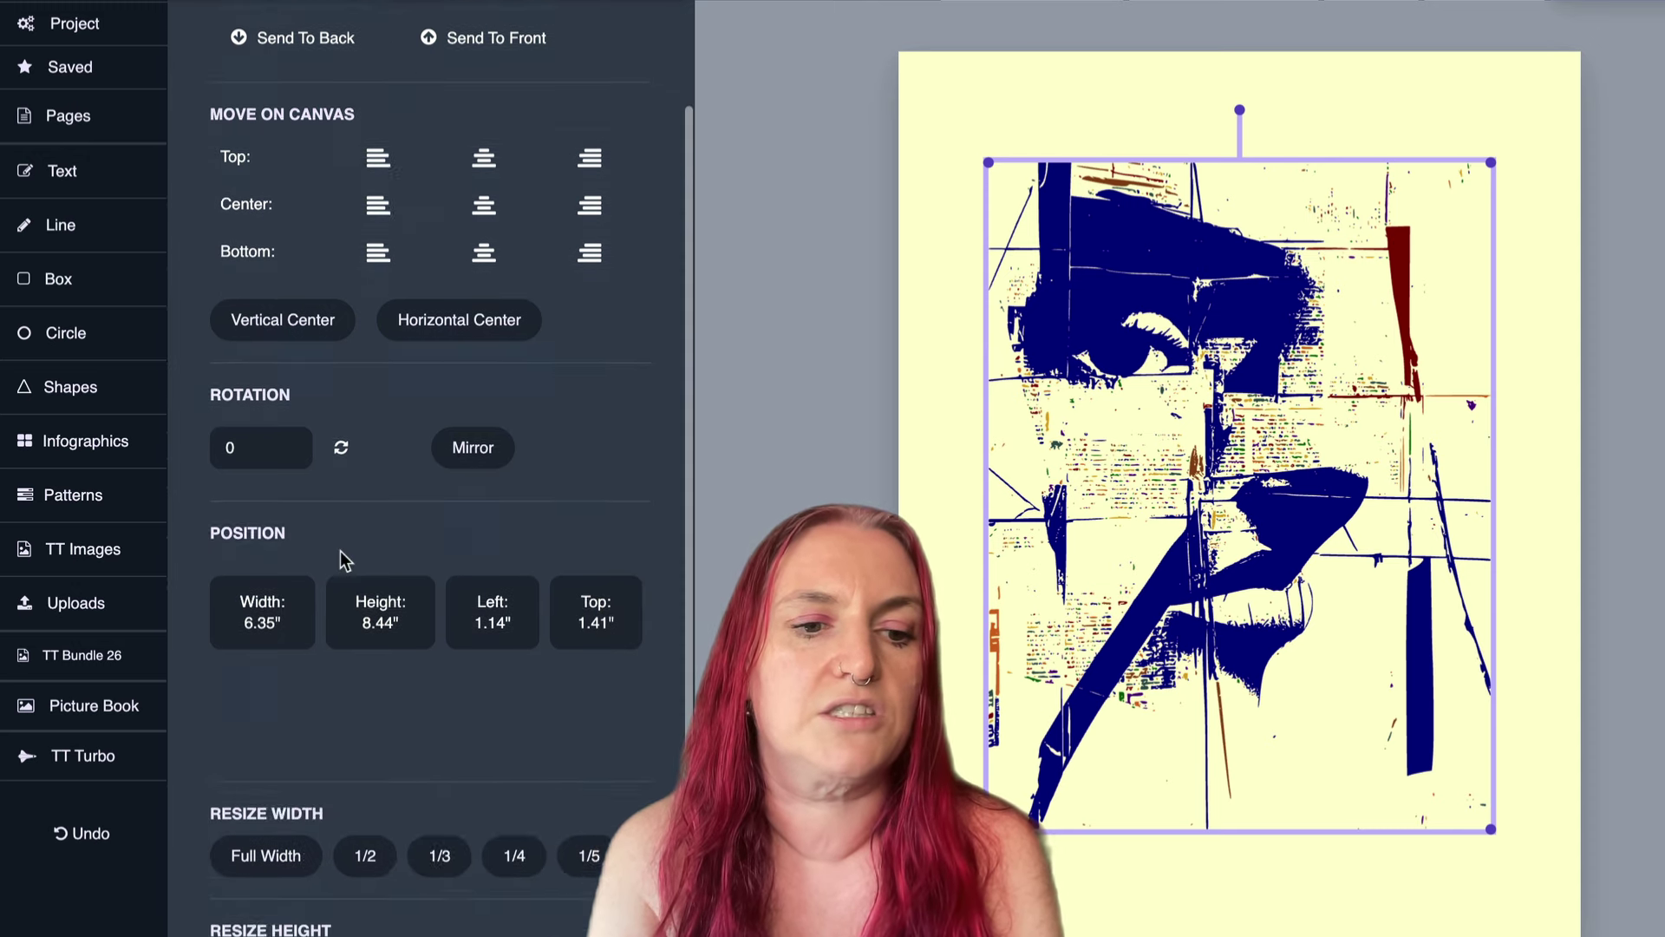
pyautogui.click(269, 685)
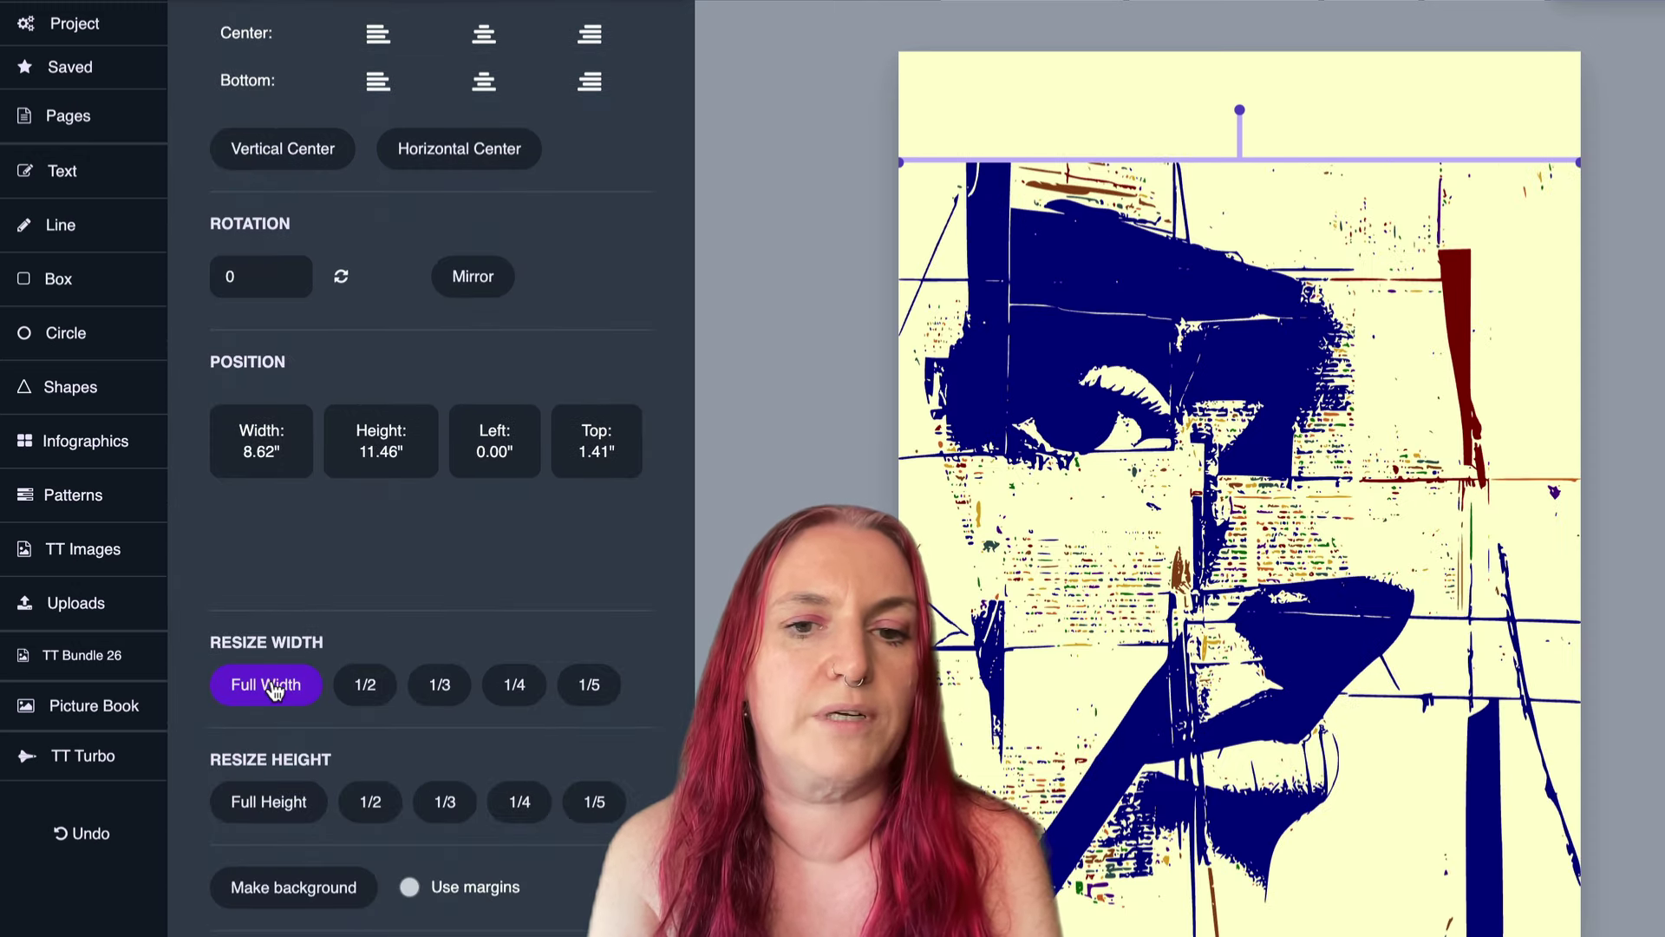
pyautogui.click(279, 806)
pyautogui.click(491, 49)
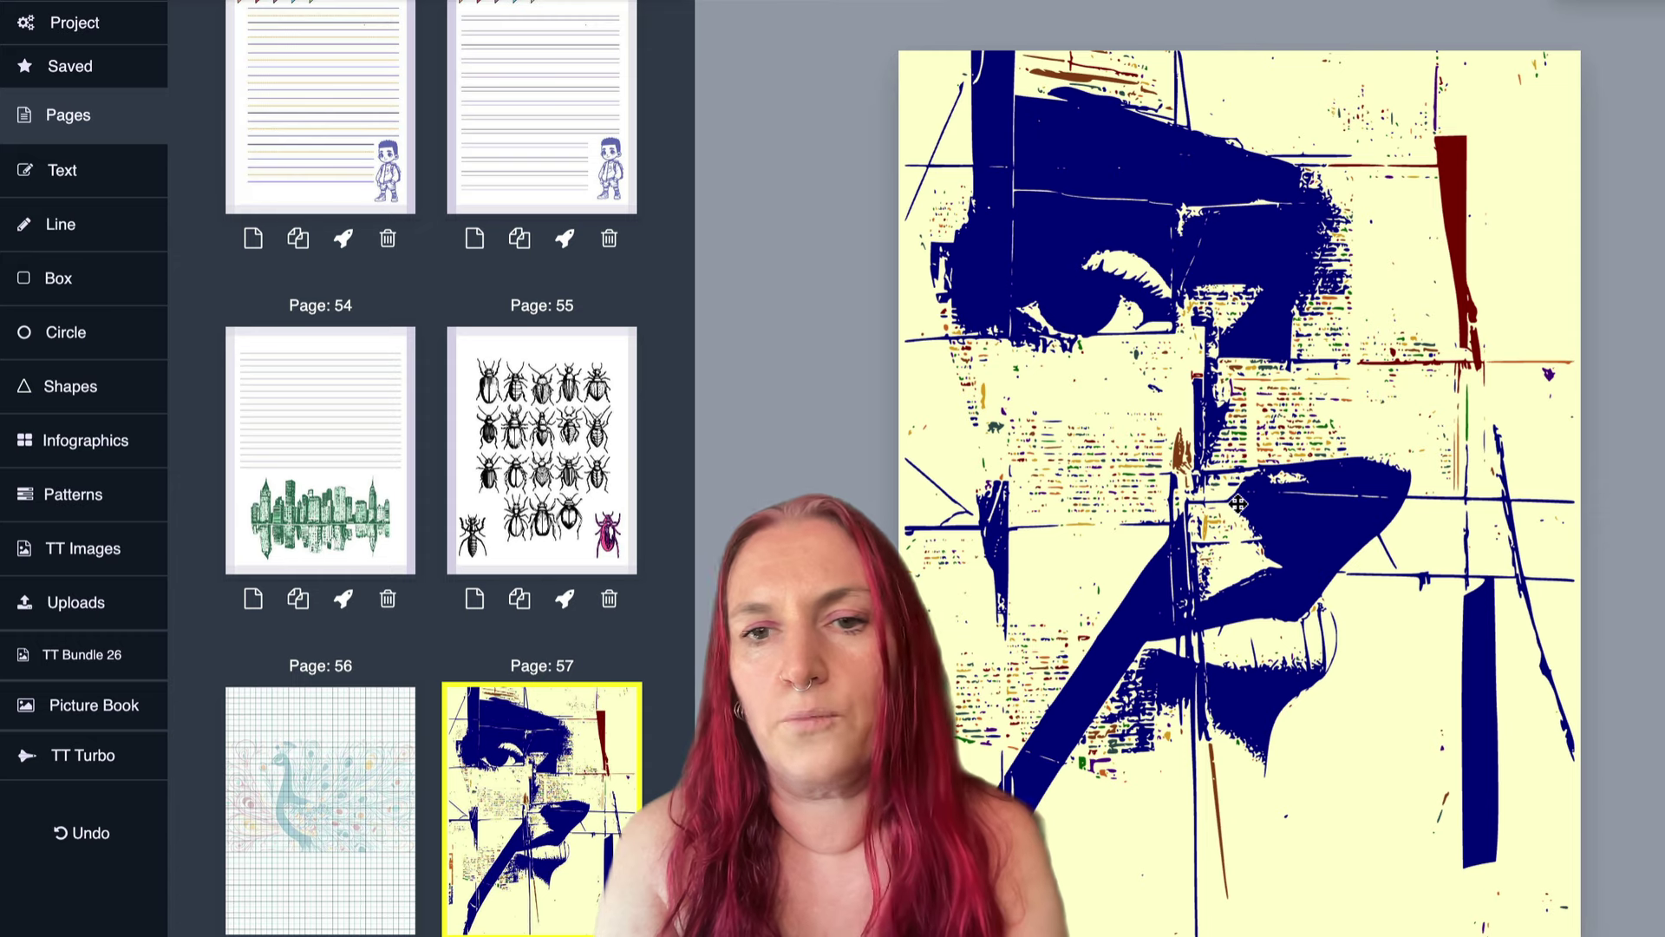
# Recolor the face collage with the Vintage Paper theme and set its background to white.
pyautogui.click(1238, 503)
pyautogui.scroll(8, 447, 317)
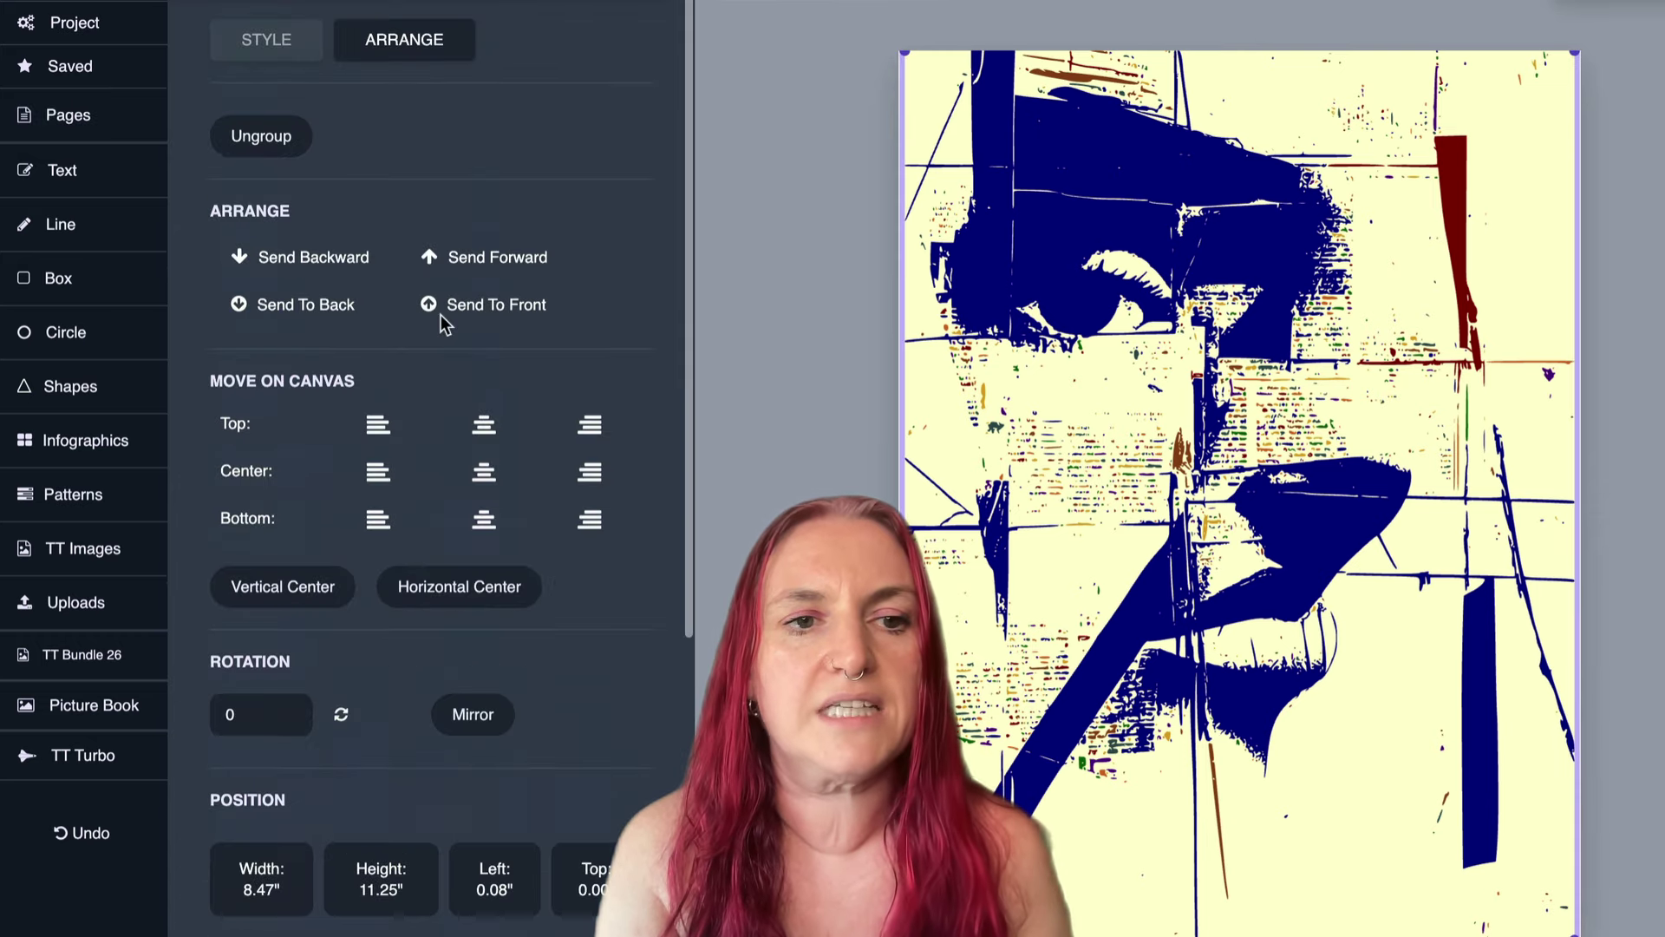
pyautogui.click(266, 39)
pyautogui.click(356, 191)
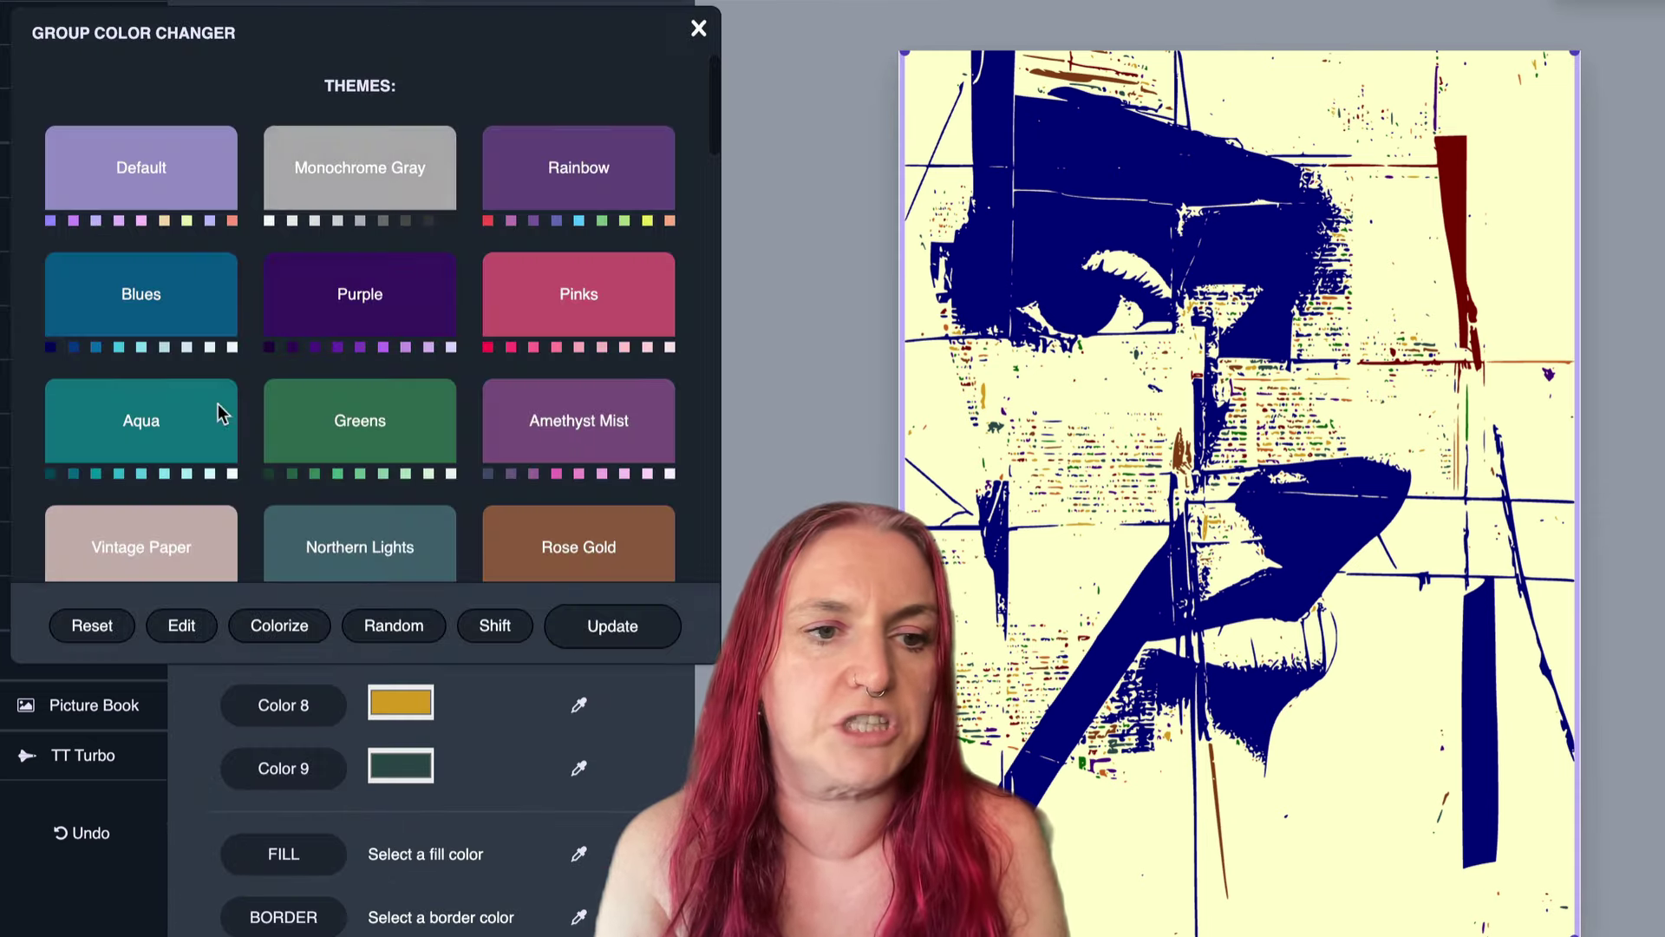
pyautogui.click(109, 552)
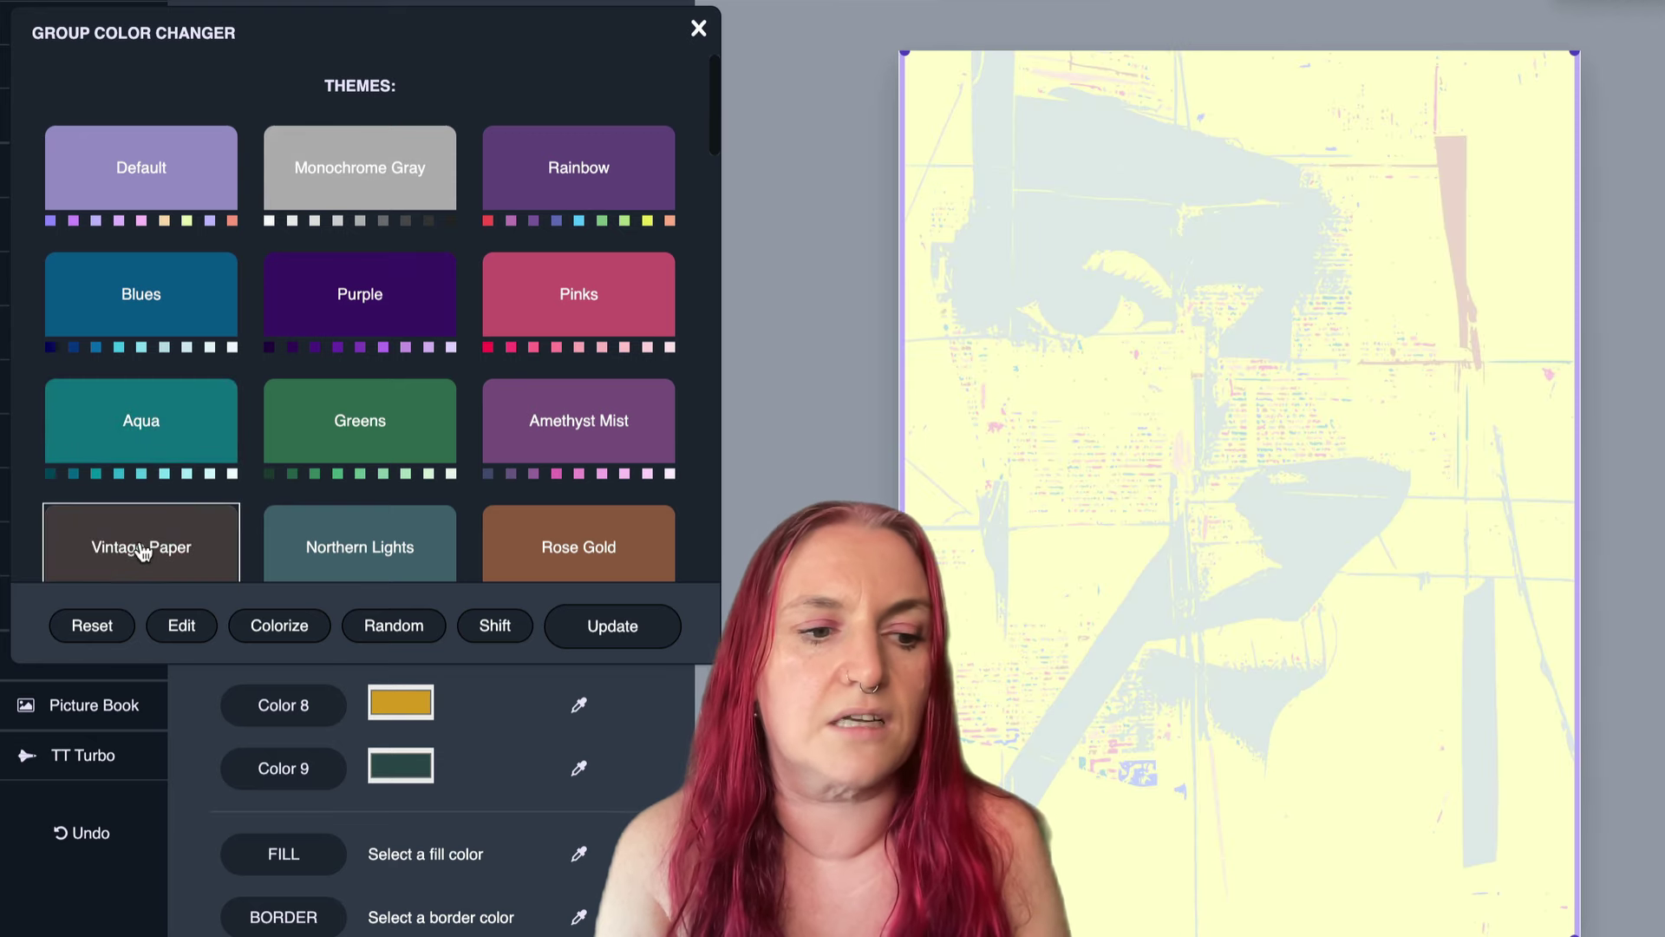
pyautogui.scroll(-2, 143, 552)
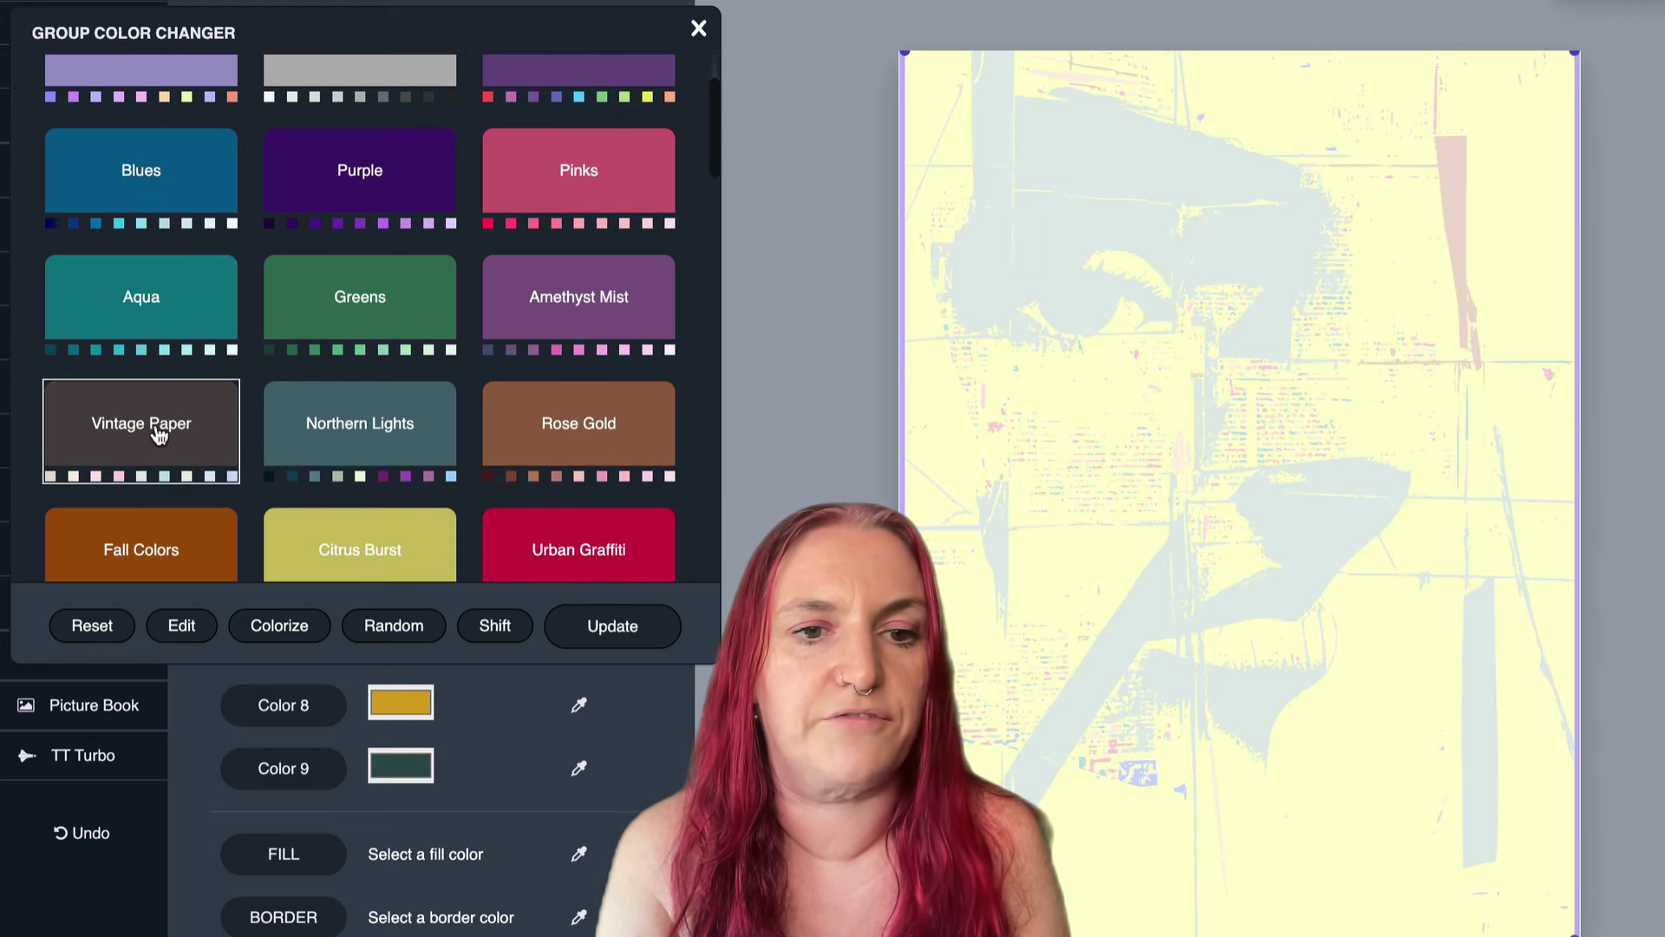
pyautogui.click(626, 638)
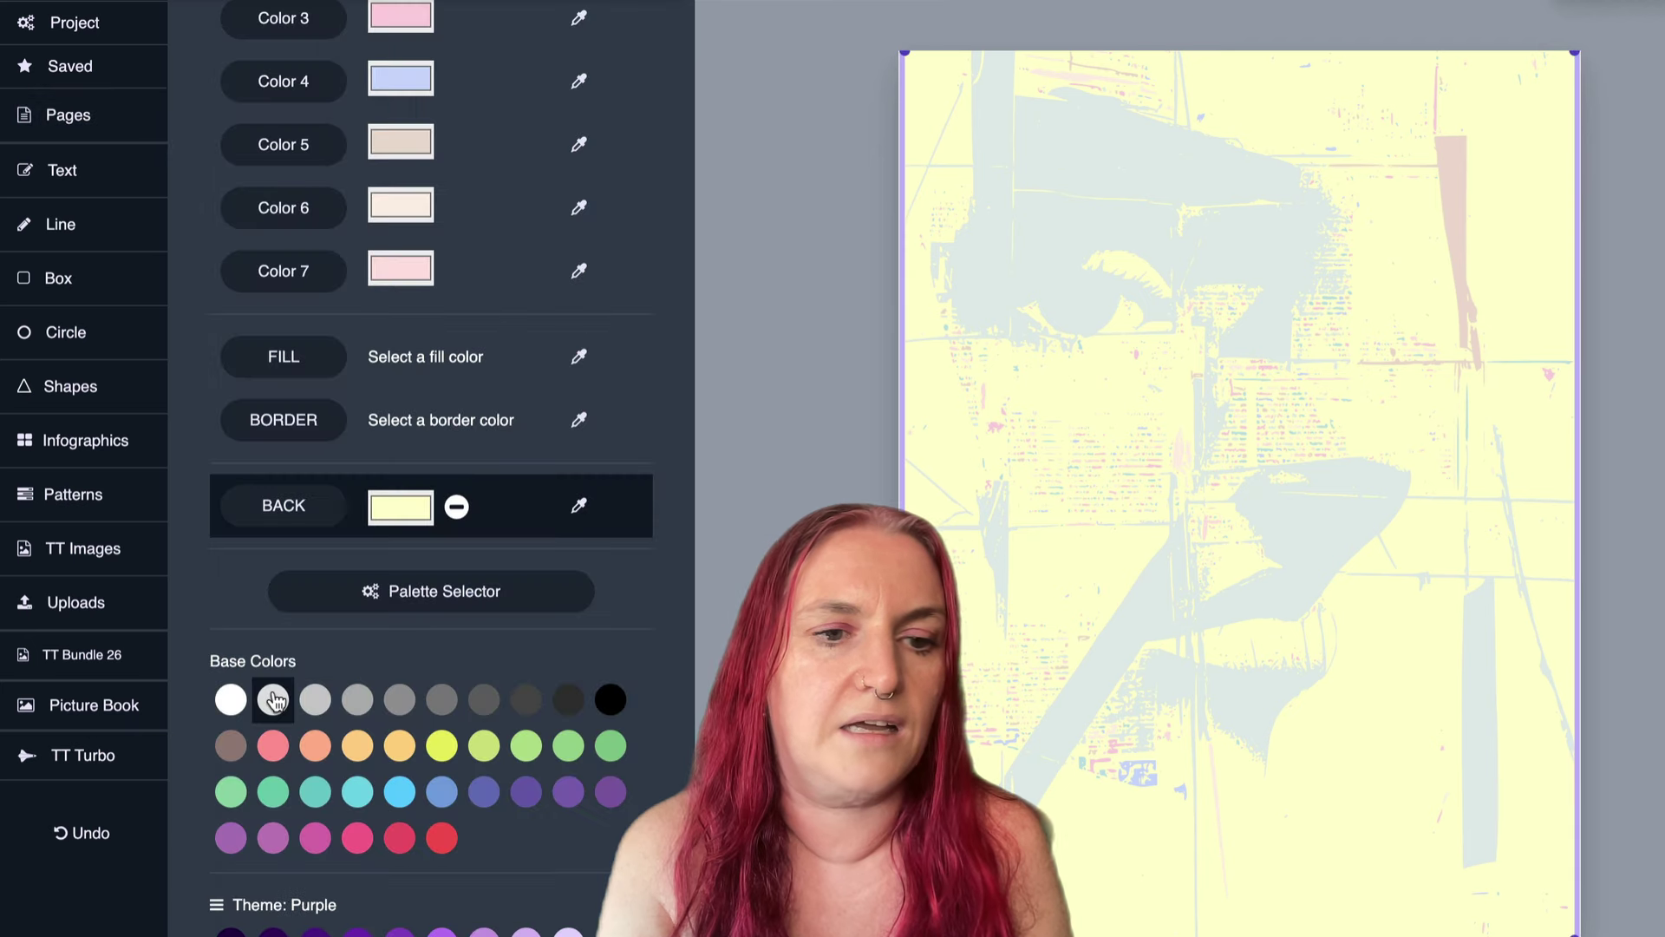
pyautogui.click(273, 699)
pyautogui.click(230, 699)
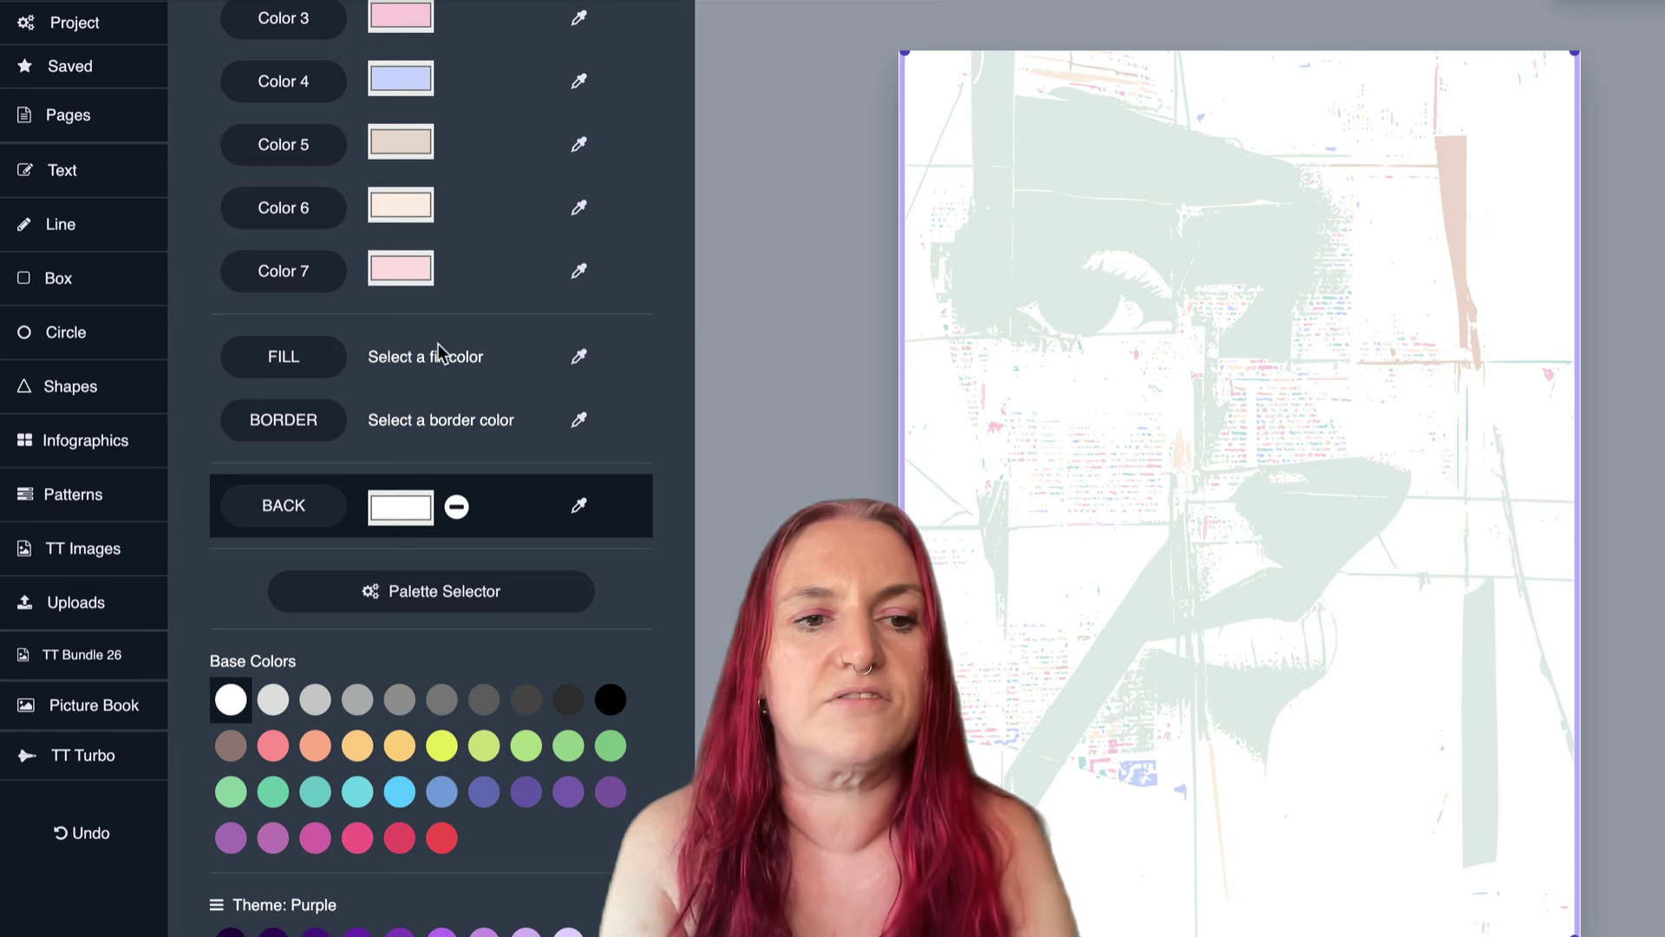
# Randomize the Vintage Paper colors so light blue is the face's main color and apply the recoloring.
pyautogui.scroll(4, 411, 360)
pyautogui.click(361, 183)
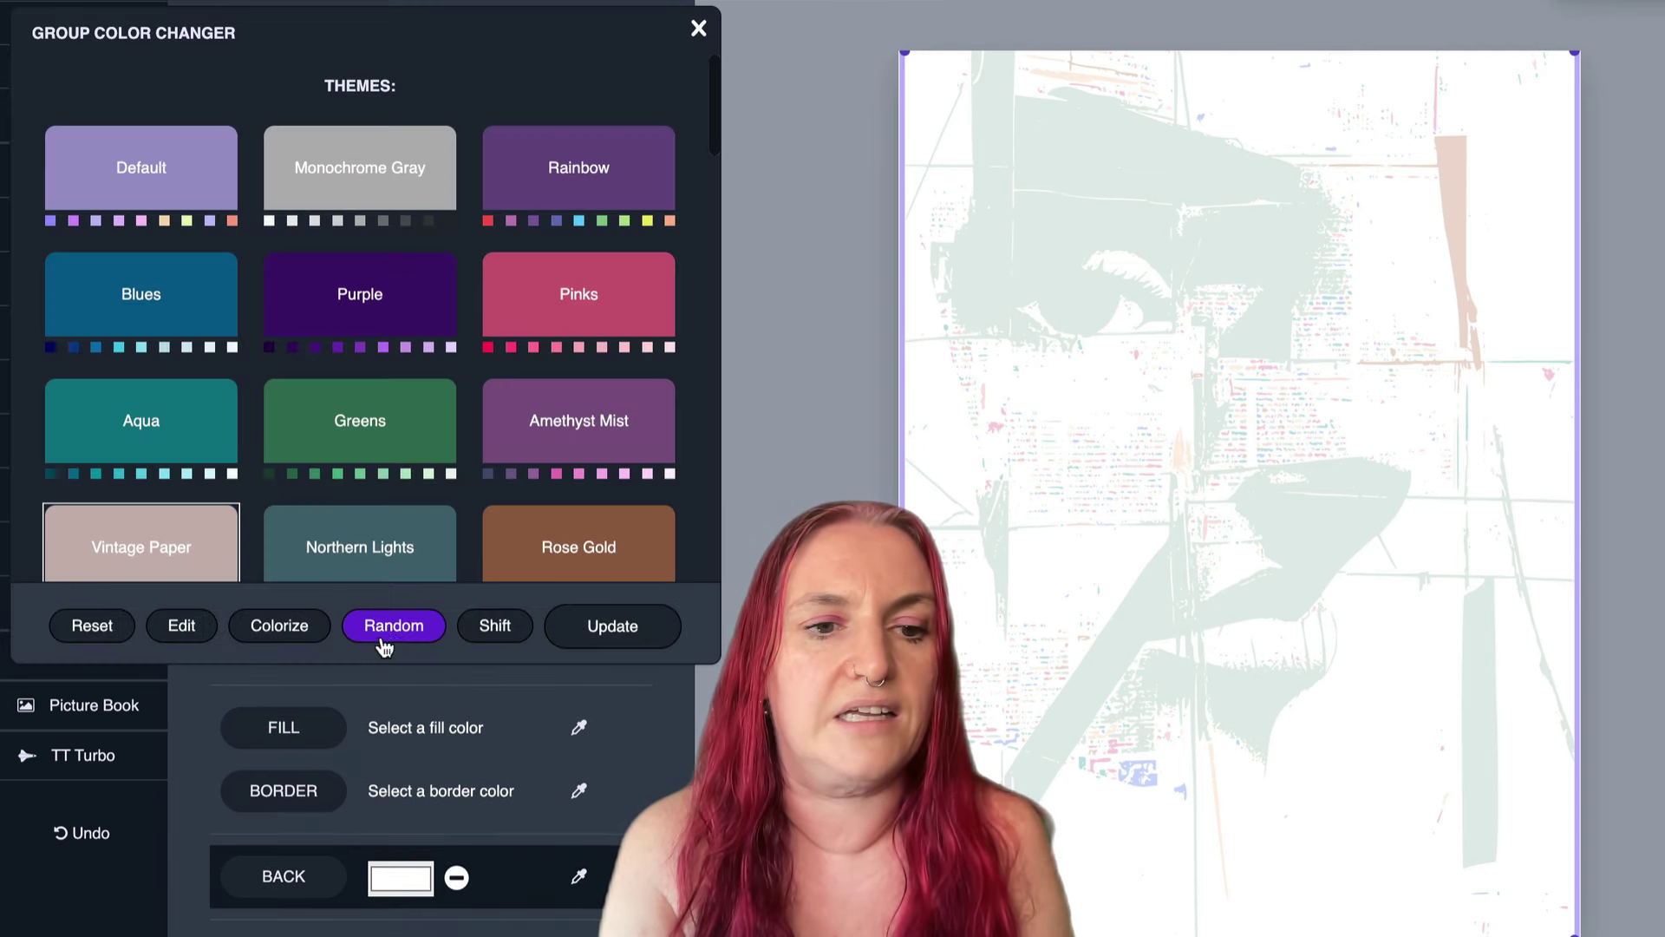
pyautogui.click(386, 637)
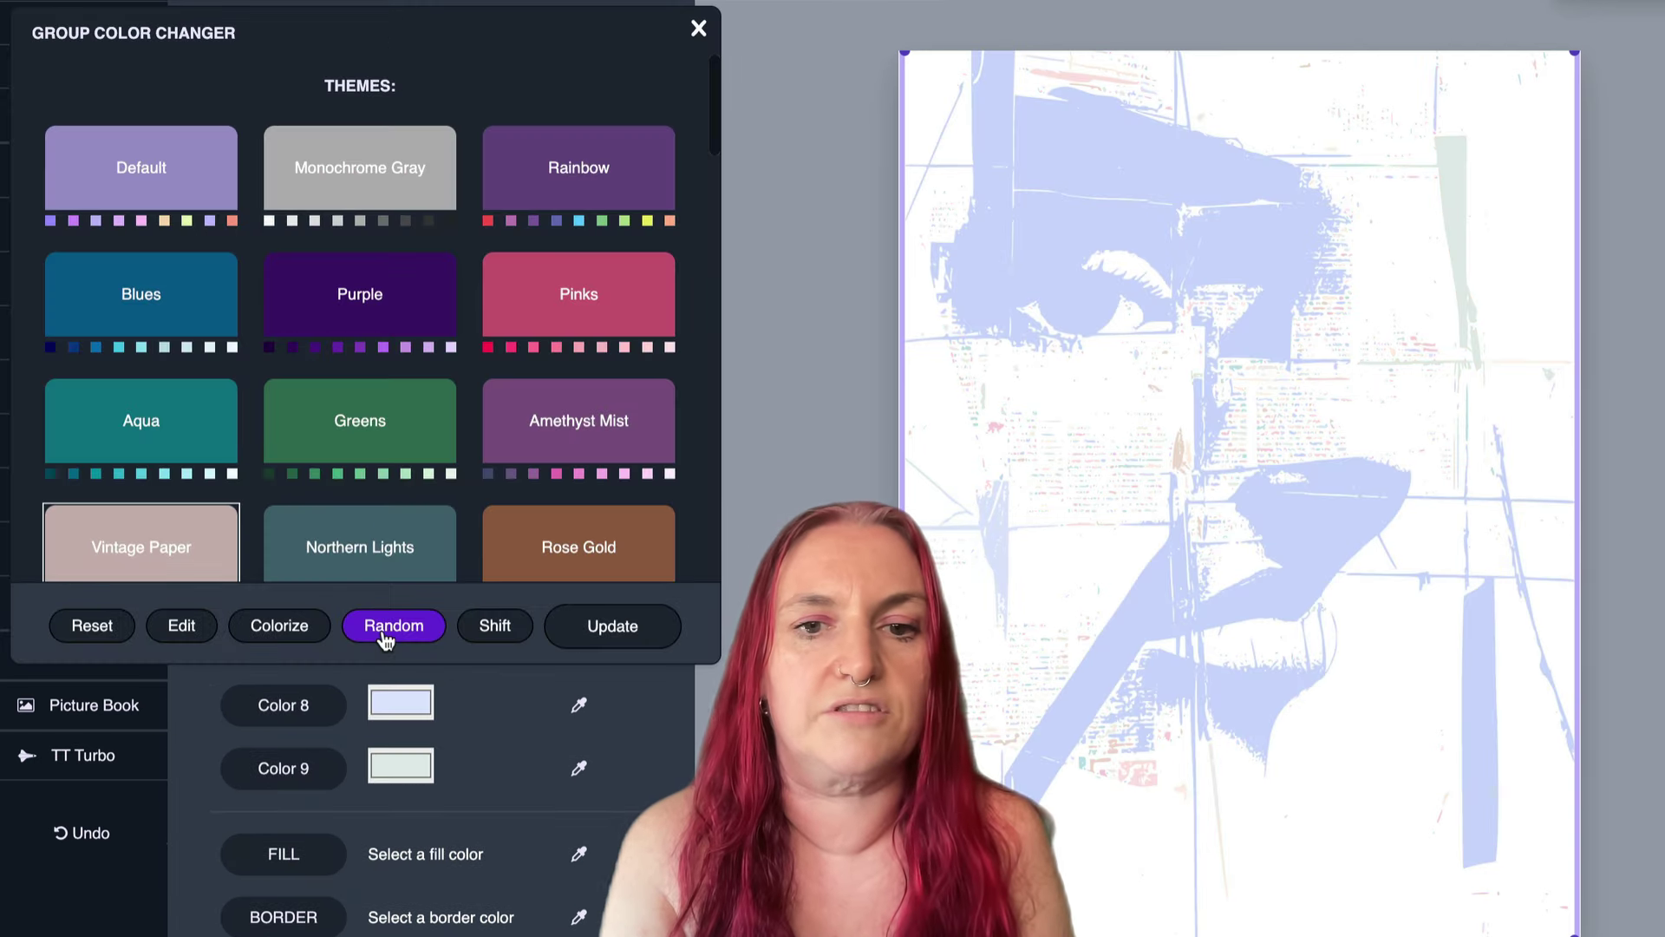
pyautogui.click(607, 626)
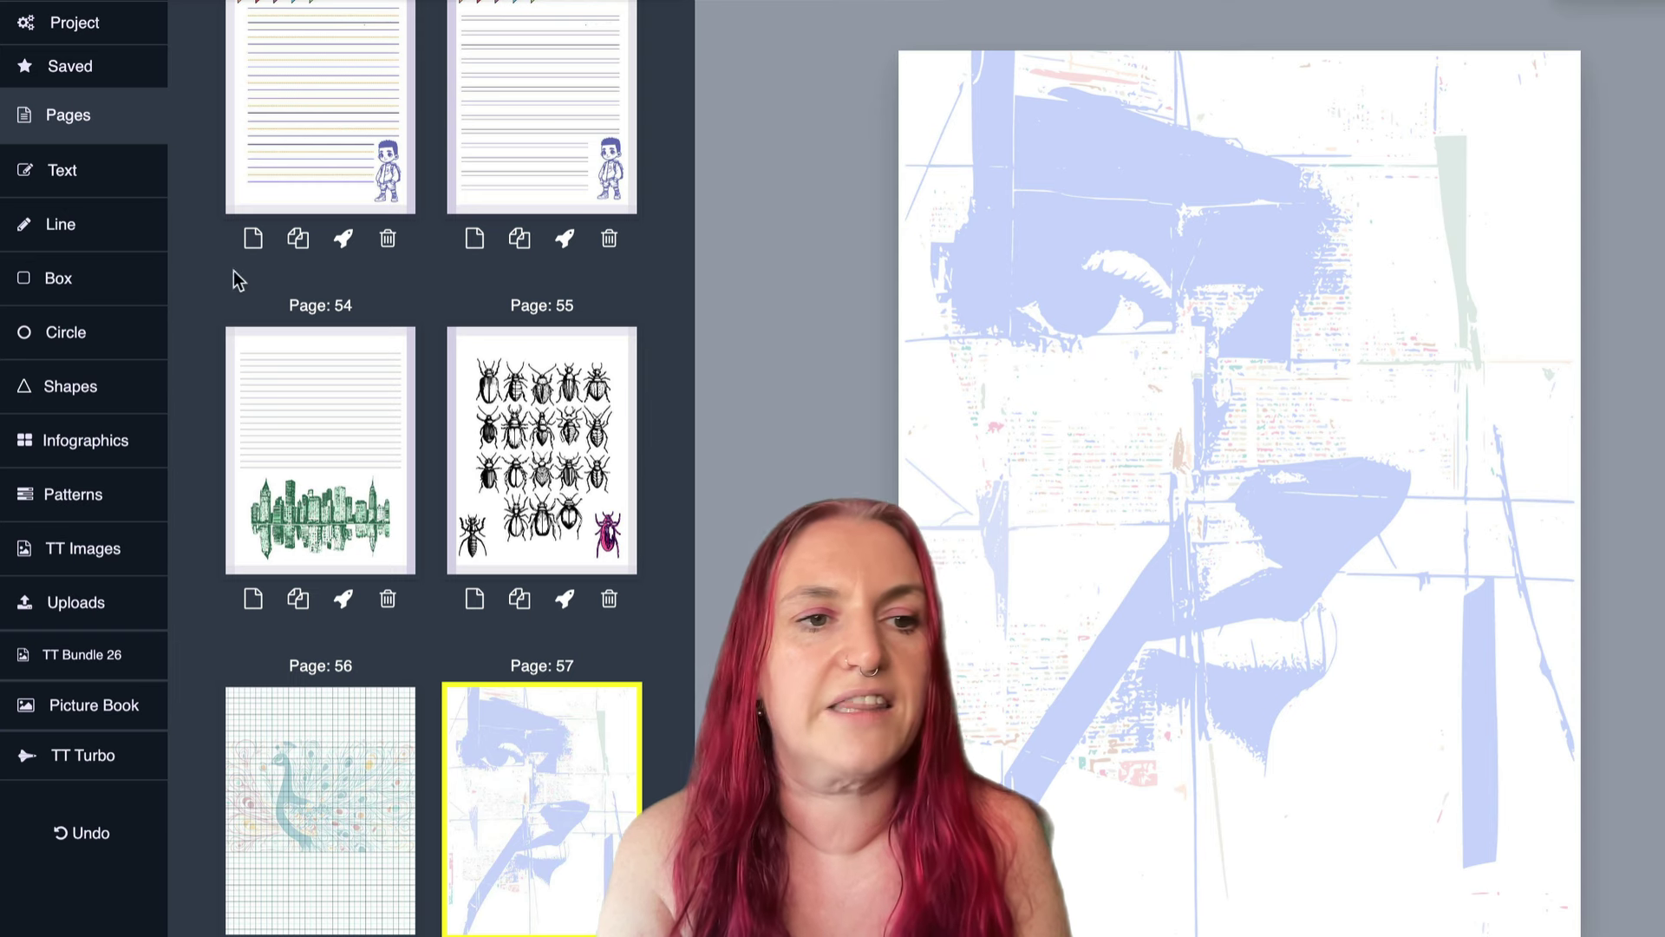
# Add a box stretched over most of the face page and set its lines and dots color to dark blue.
pyautogui.click(88, 291)
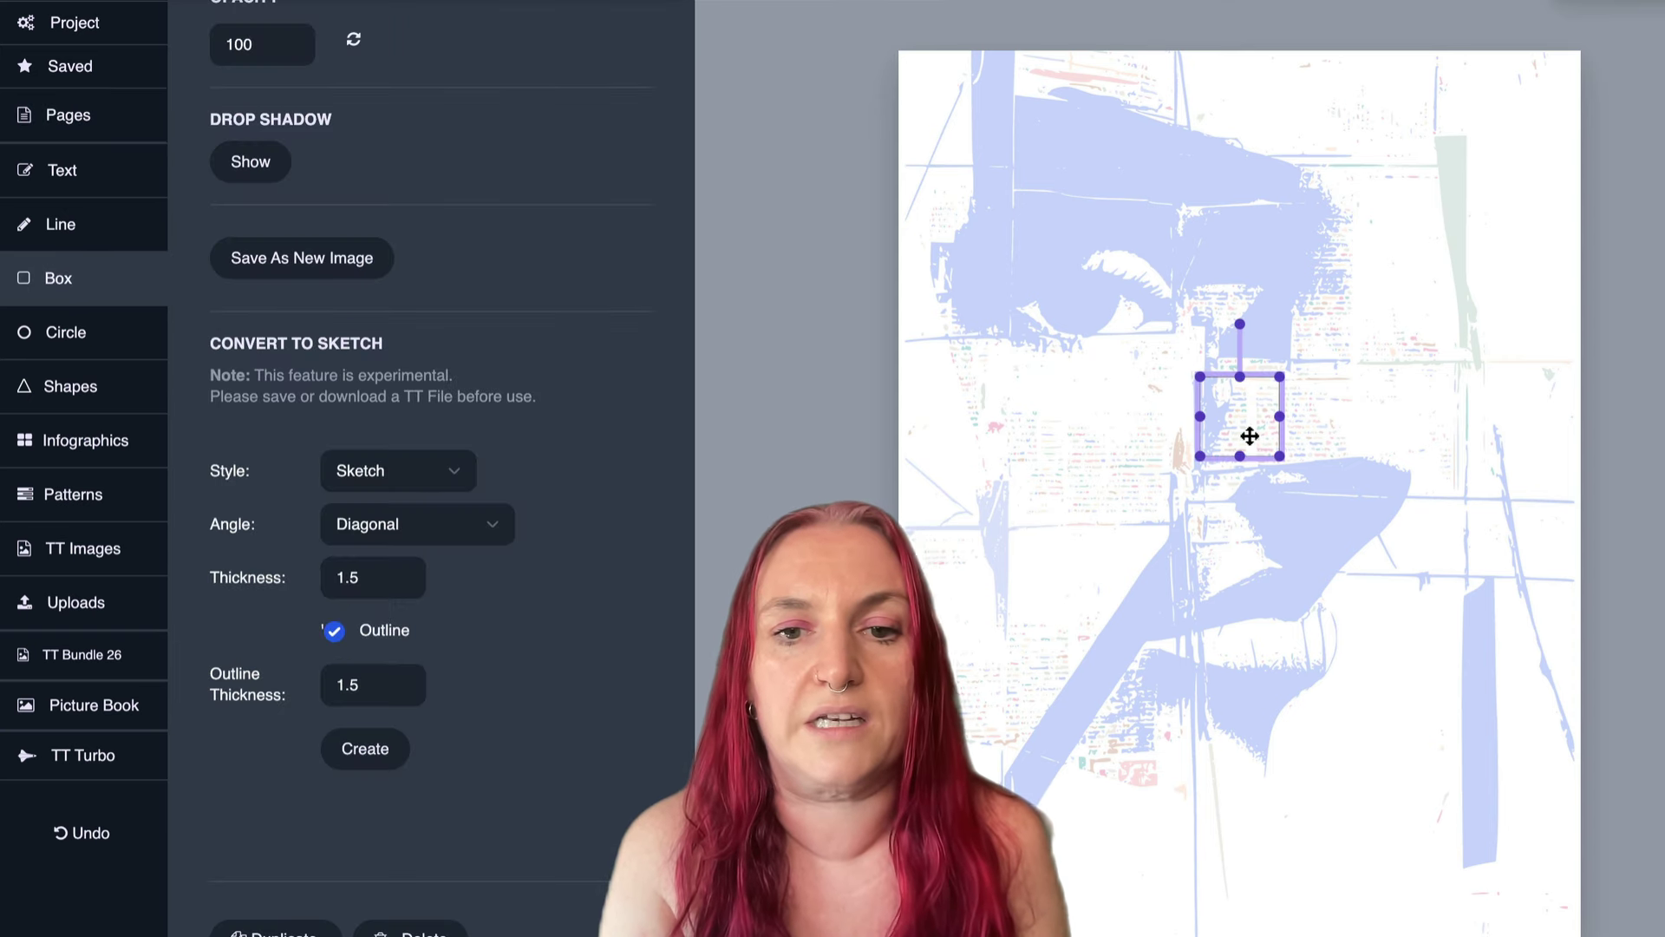
pyautogui.moveTo(1249, 437); pyautogui.dragTo(1613, 863)
pyautogui.scroll(5, 476, 245)
pyautogui.click(563, 42)
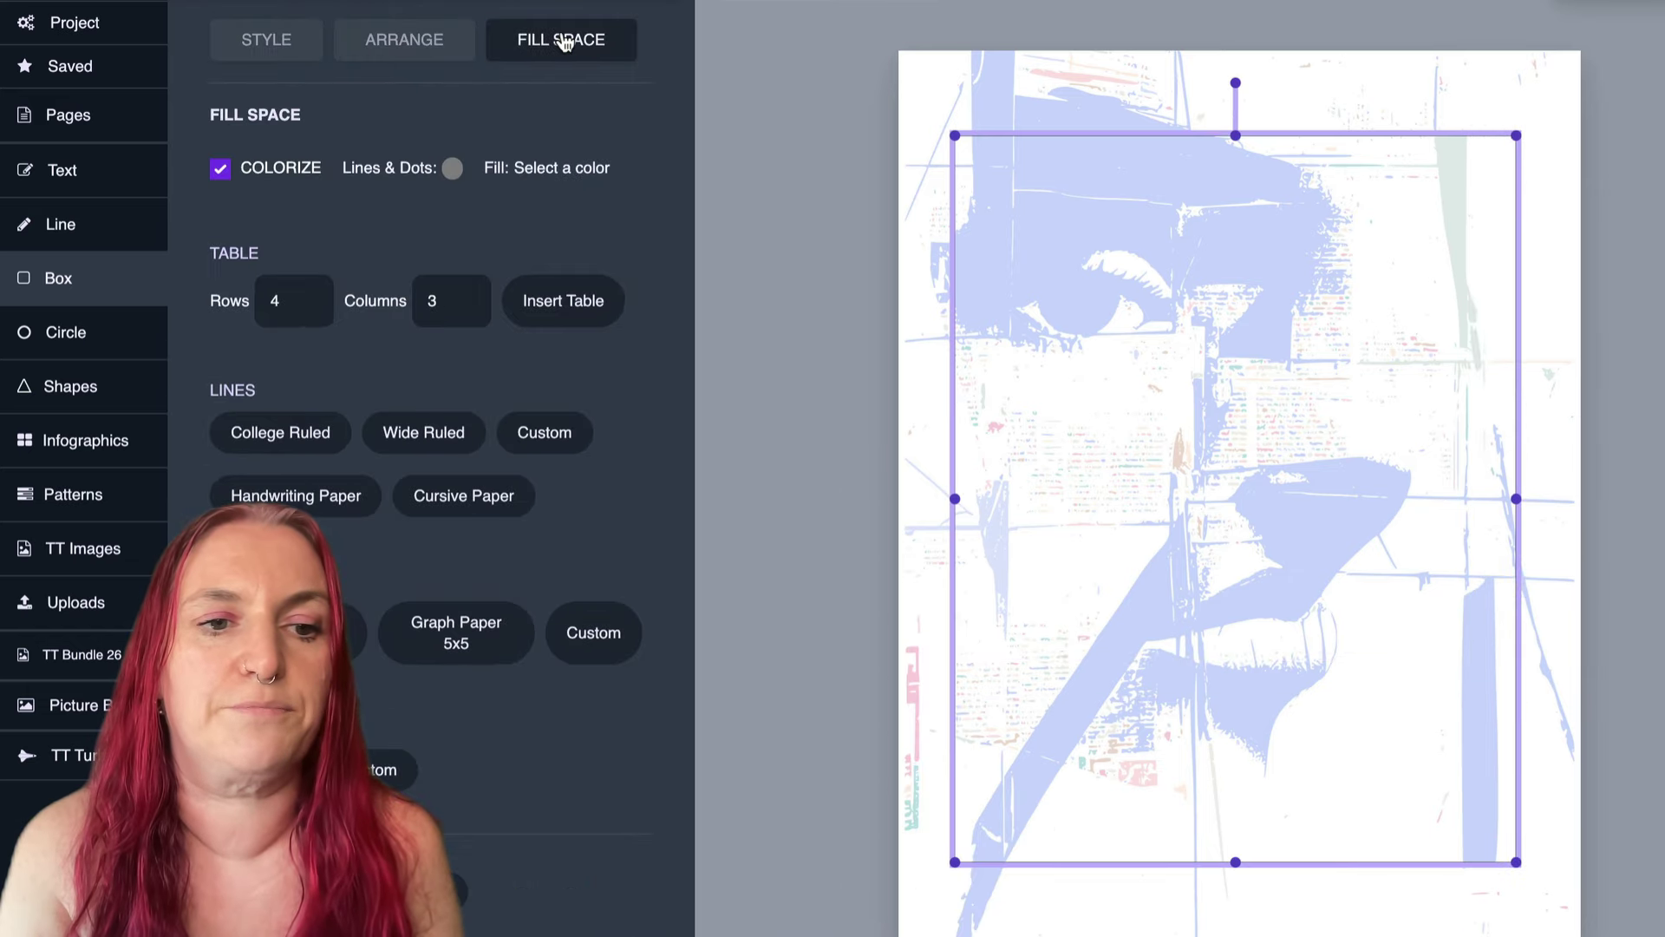
pyautogui.click(266, 39)
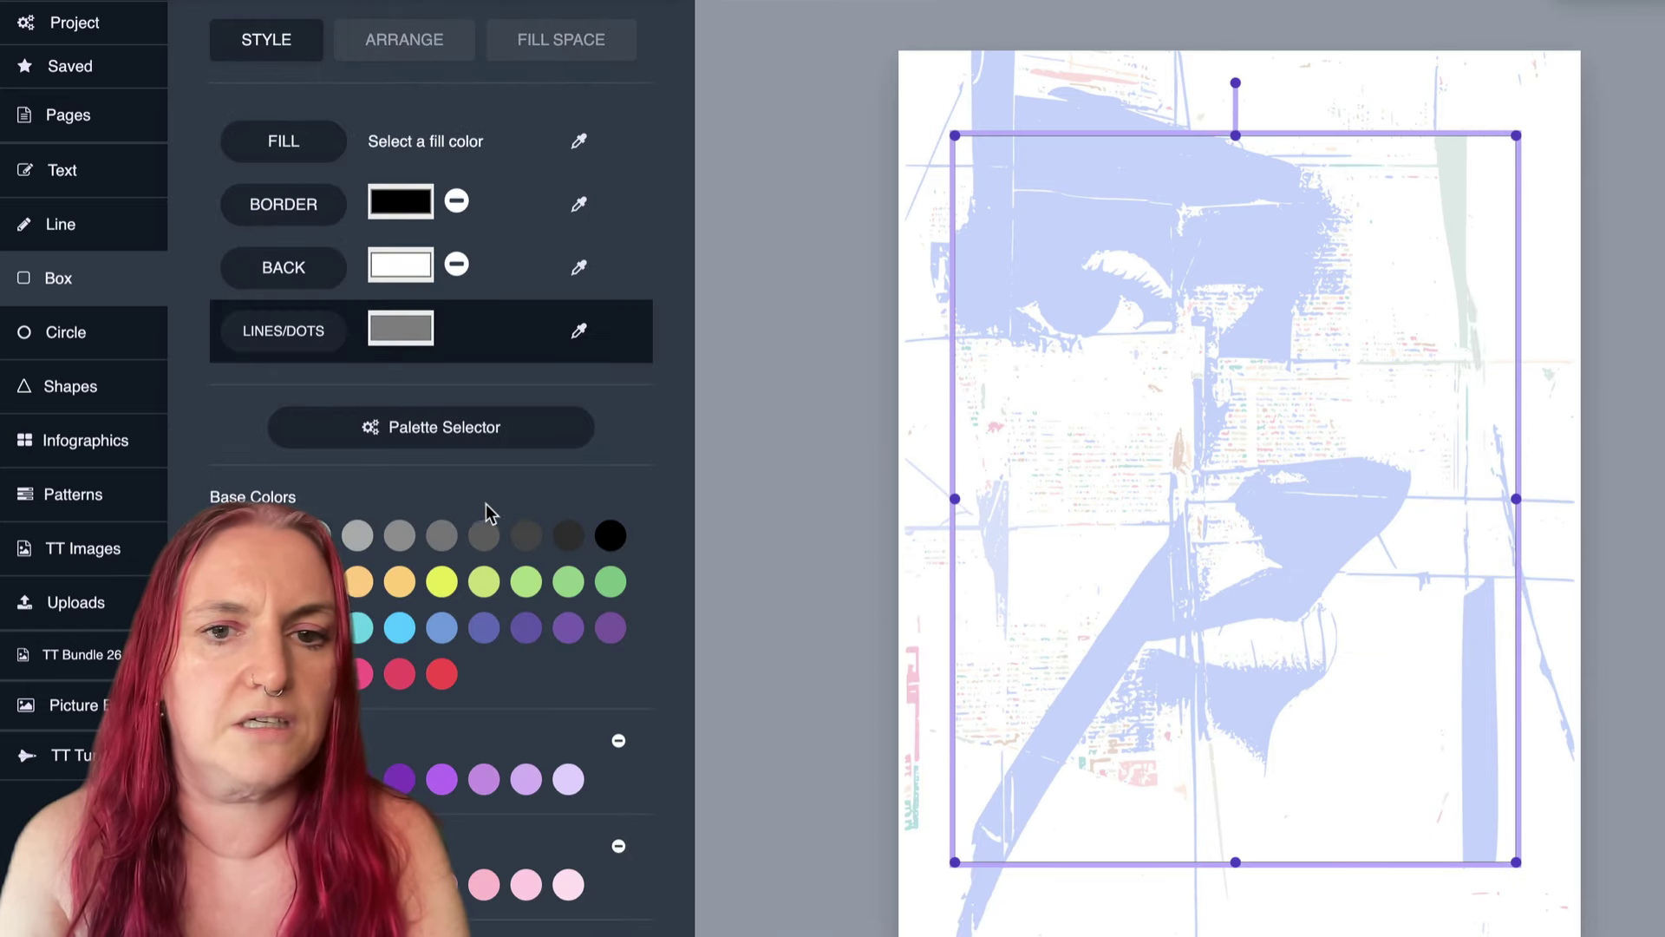
pyautogui.scroll(-10, 508, 564)
pyautogui.click(402, 758)
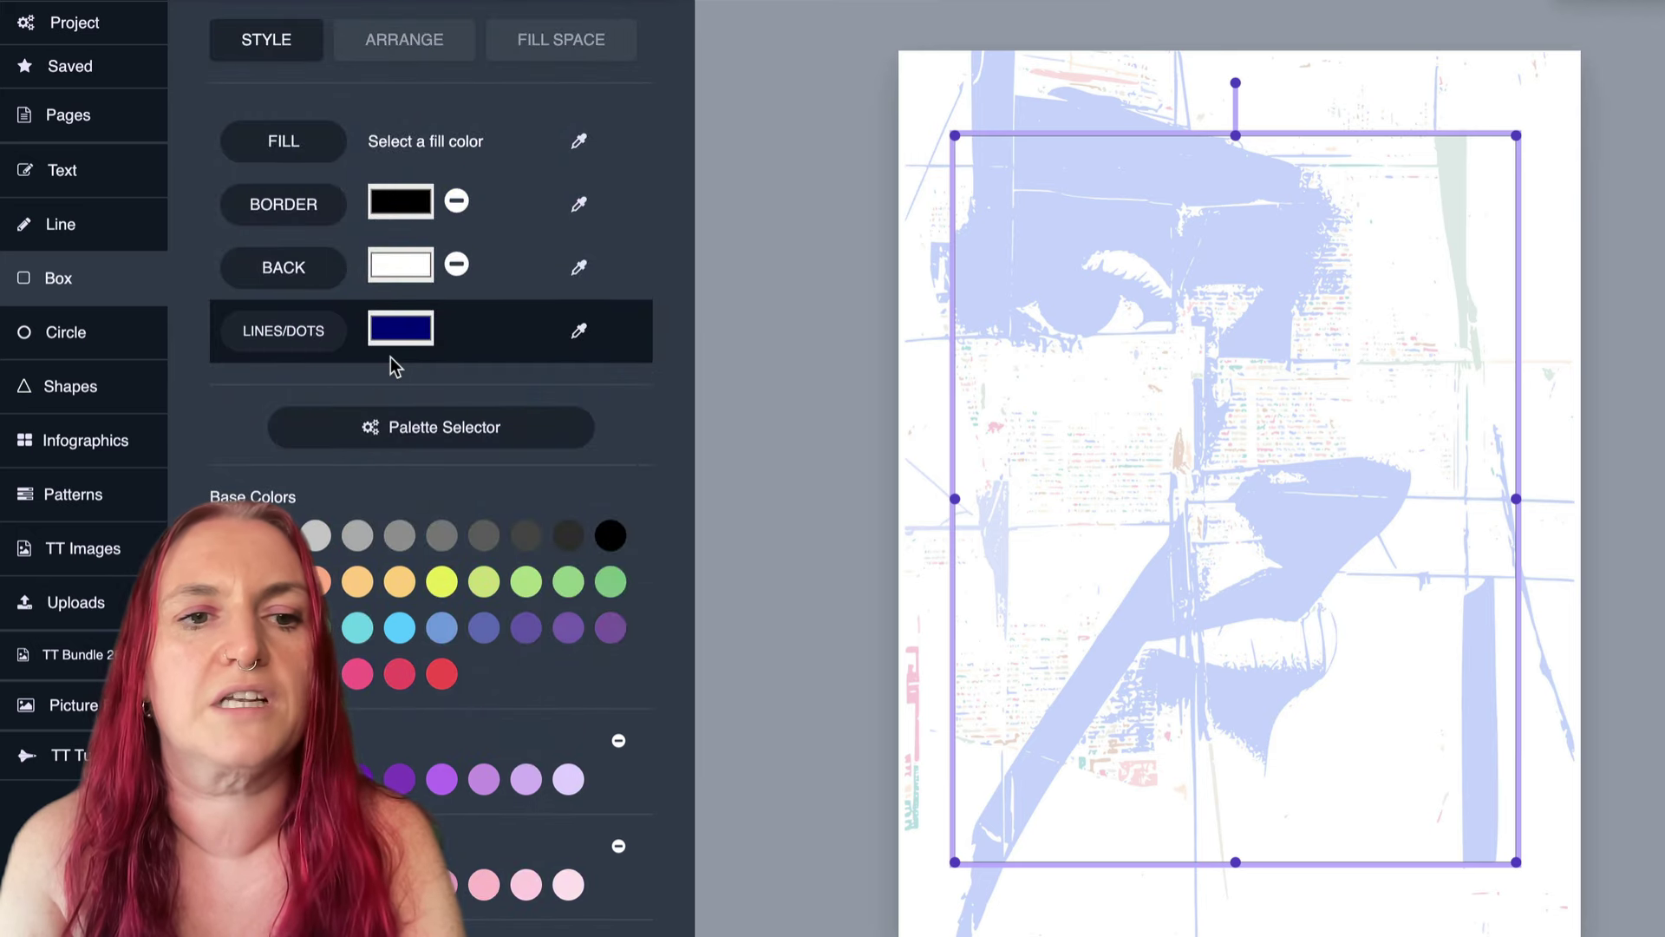
# Fill the box with cursive paper lines and select the face collage behind them.
pyautogui.click(564, 39)
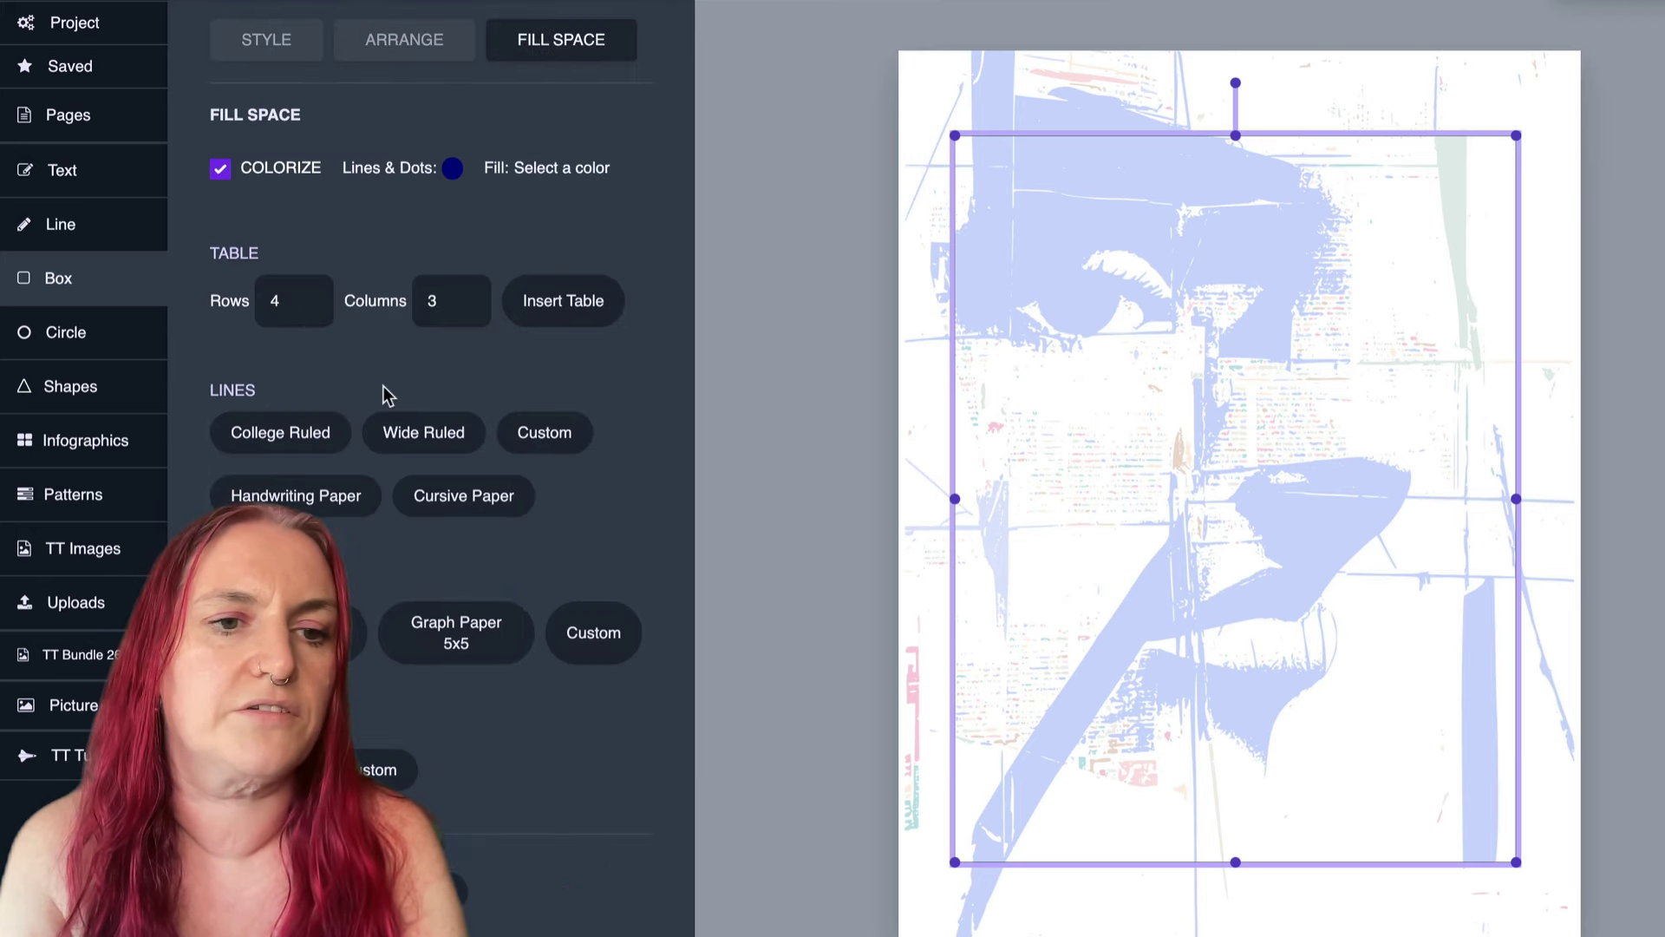
pyautogui.click(452, 498)
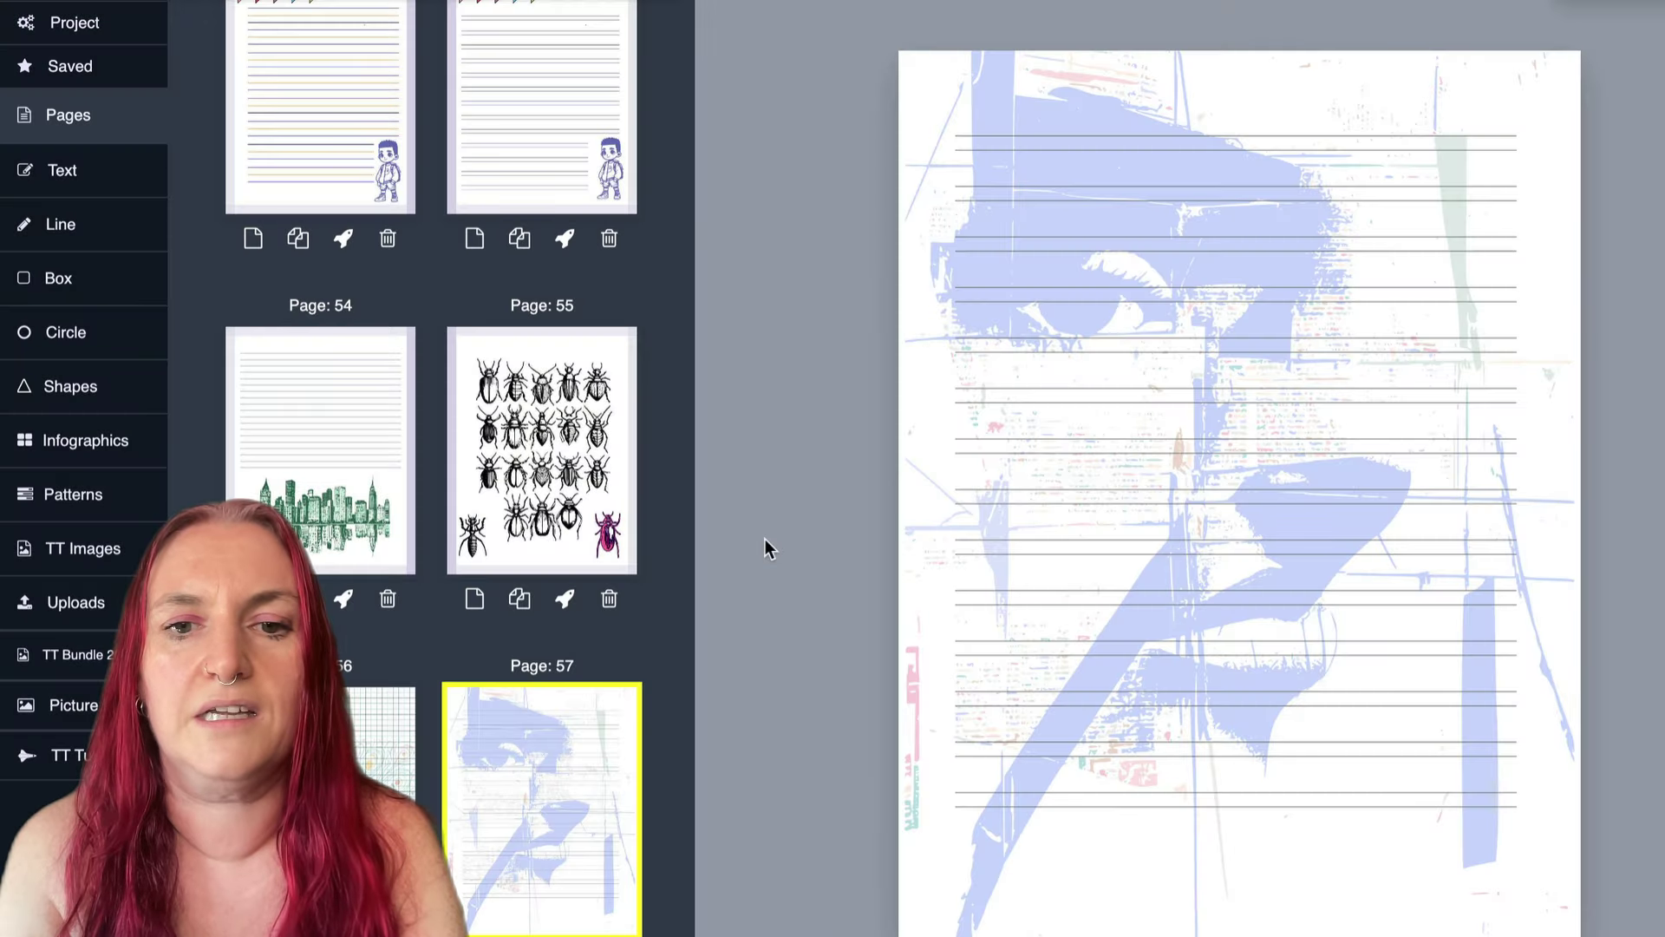
pyautogui.click(1241, 116)
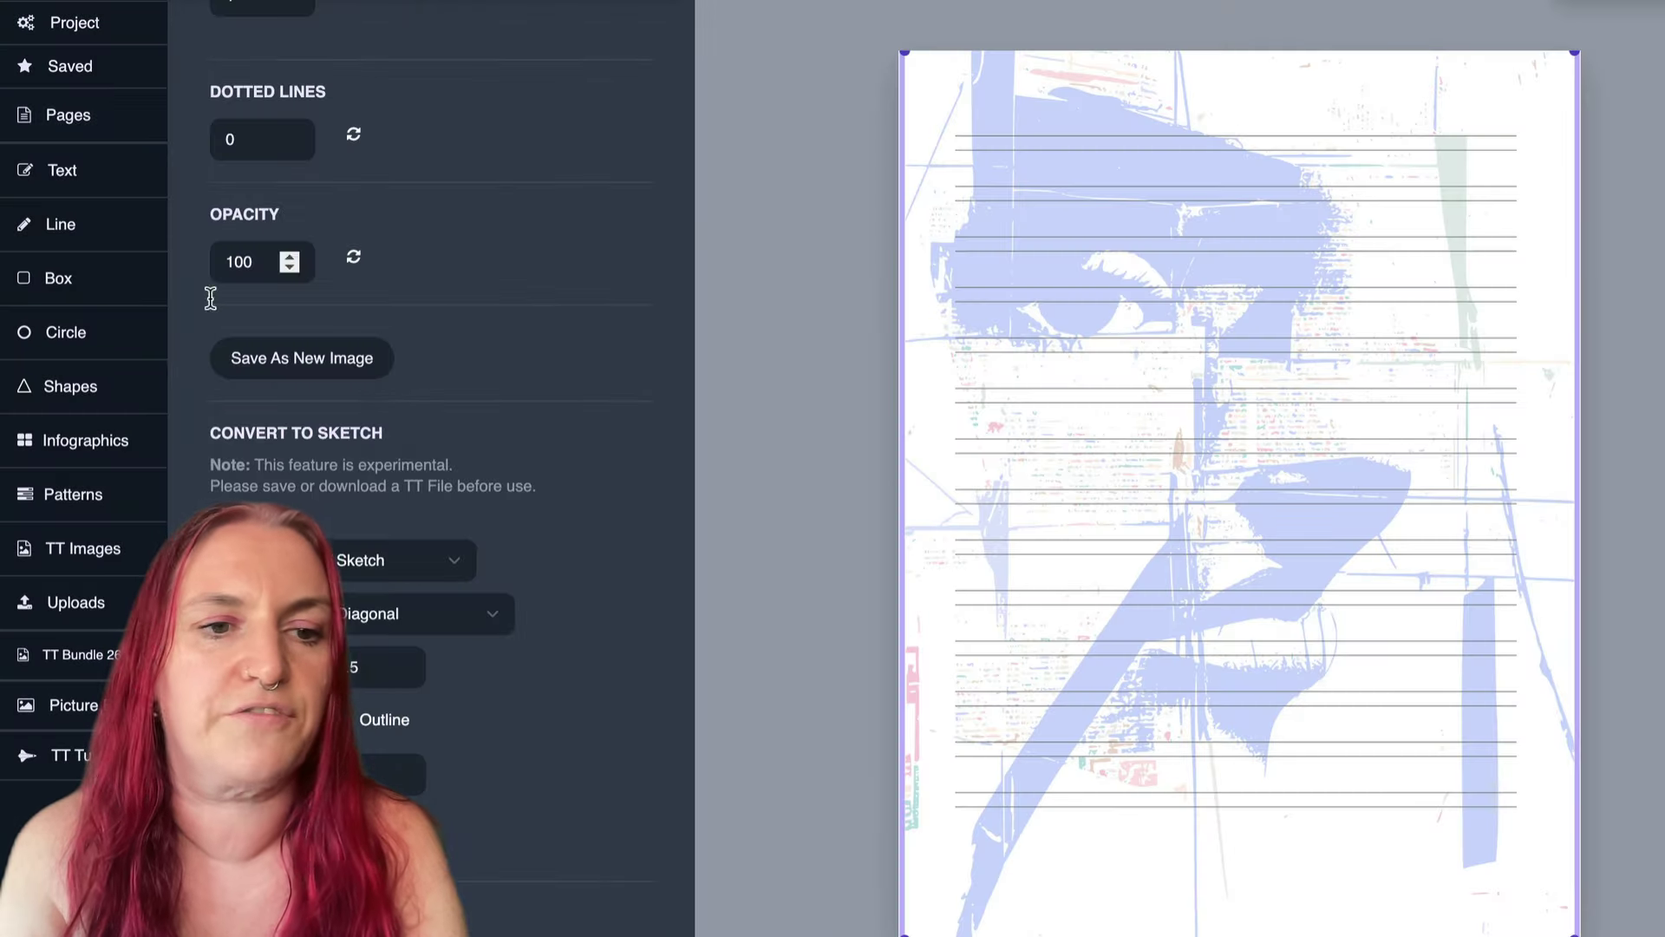
# Lower the opacity of the face collage so it fades well behind the cursive paper lines.
pyautogui.scroll(3, 206, 304)
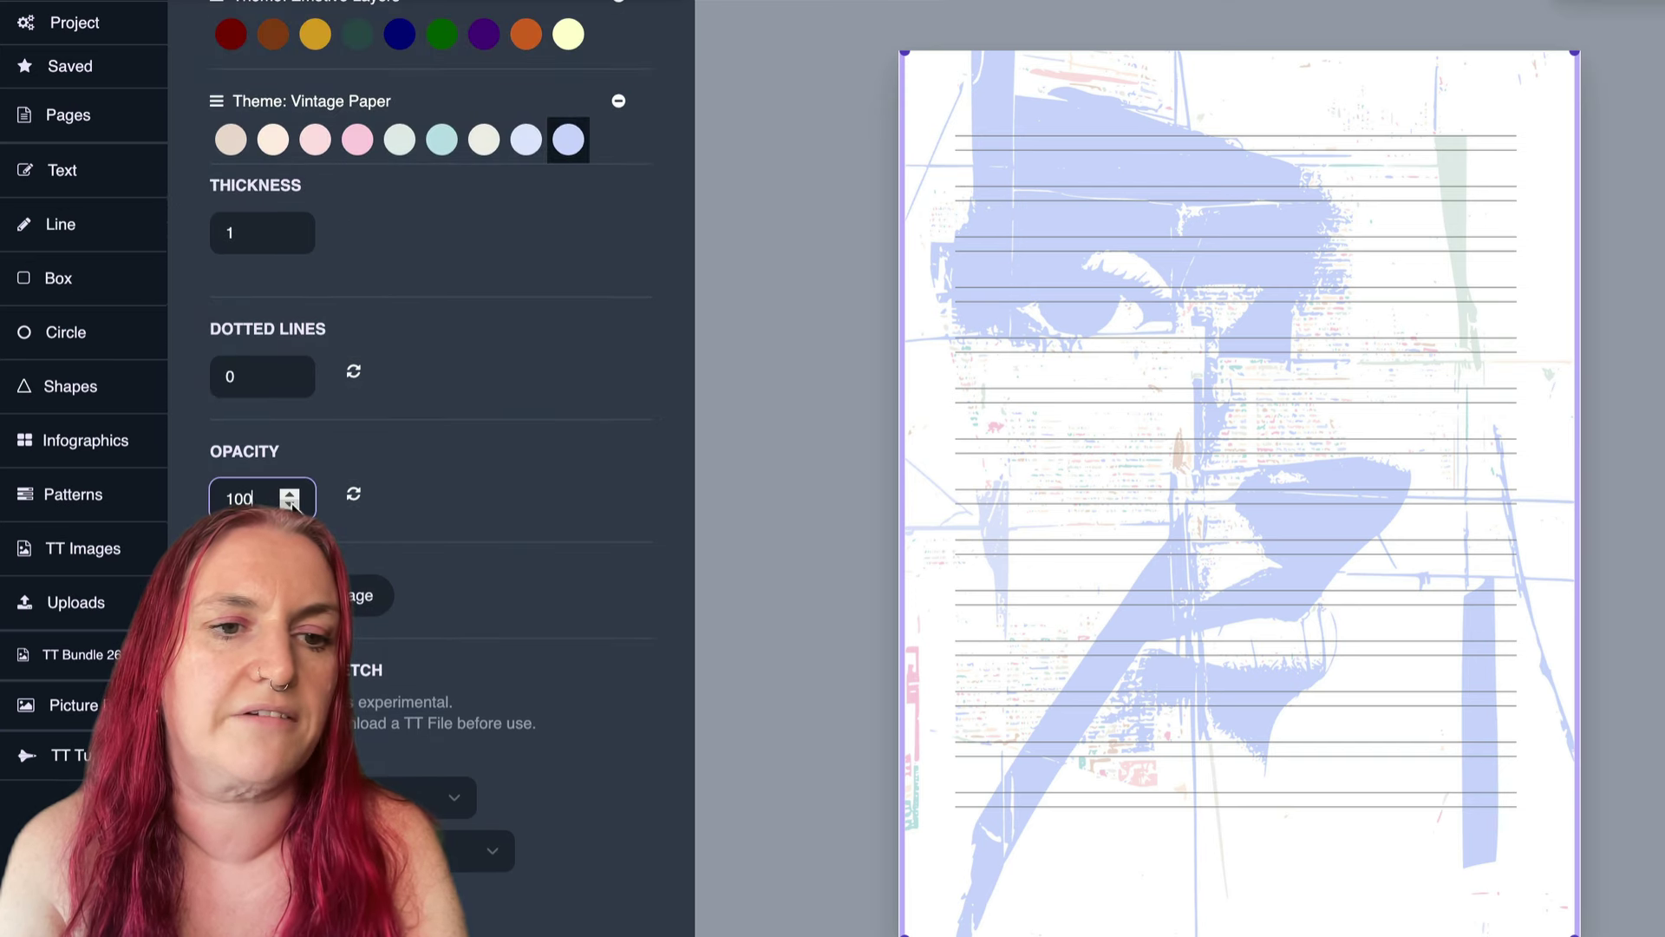
pyautogui.click(291, 503)
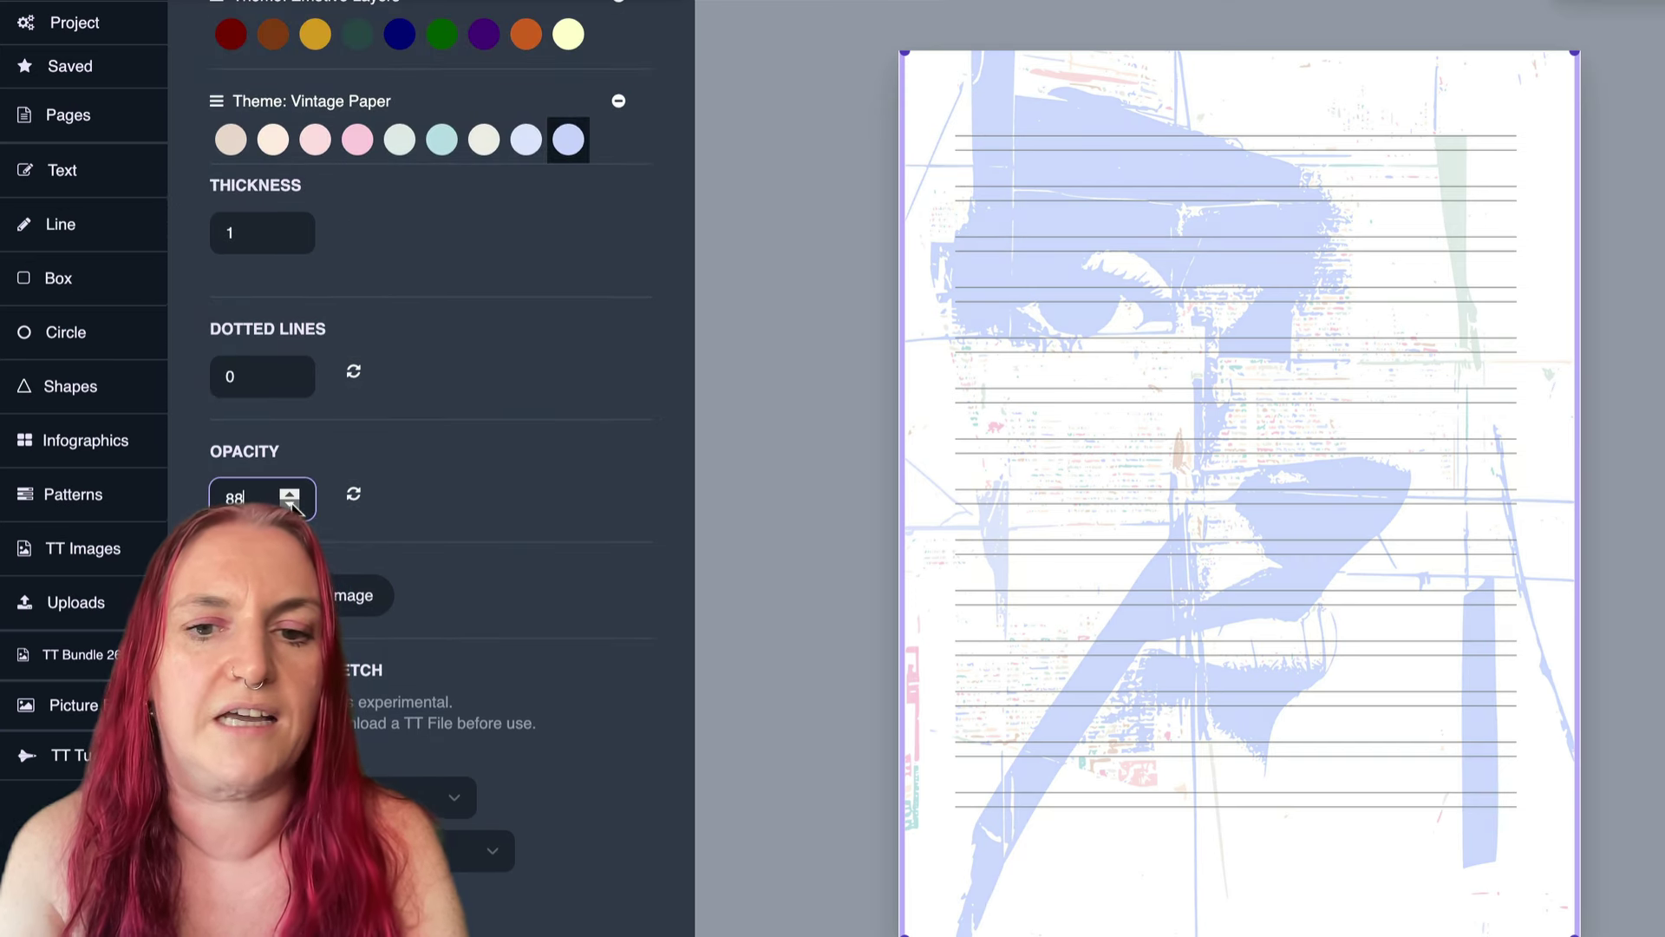
pyautogui.click(1655, 813)
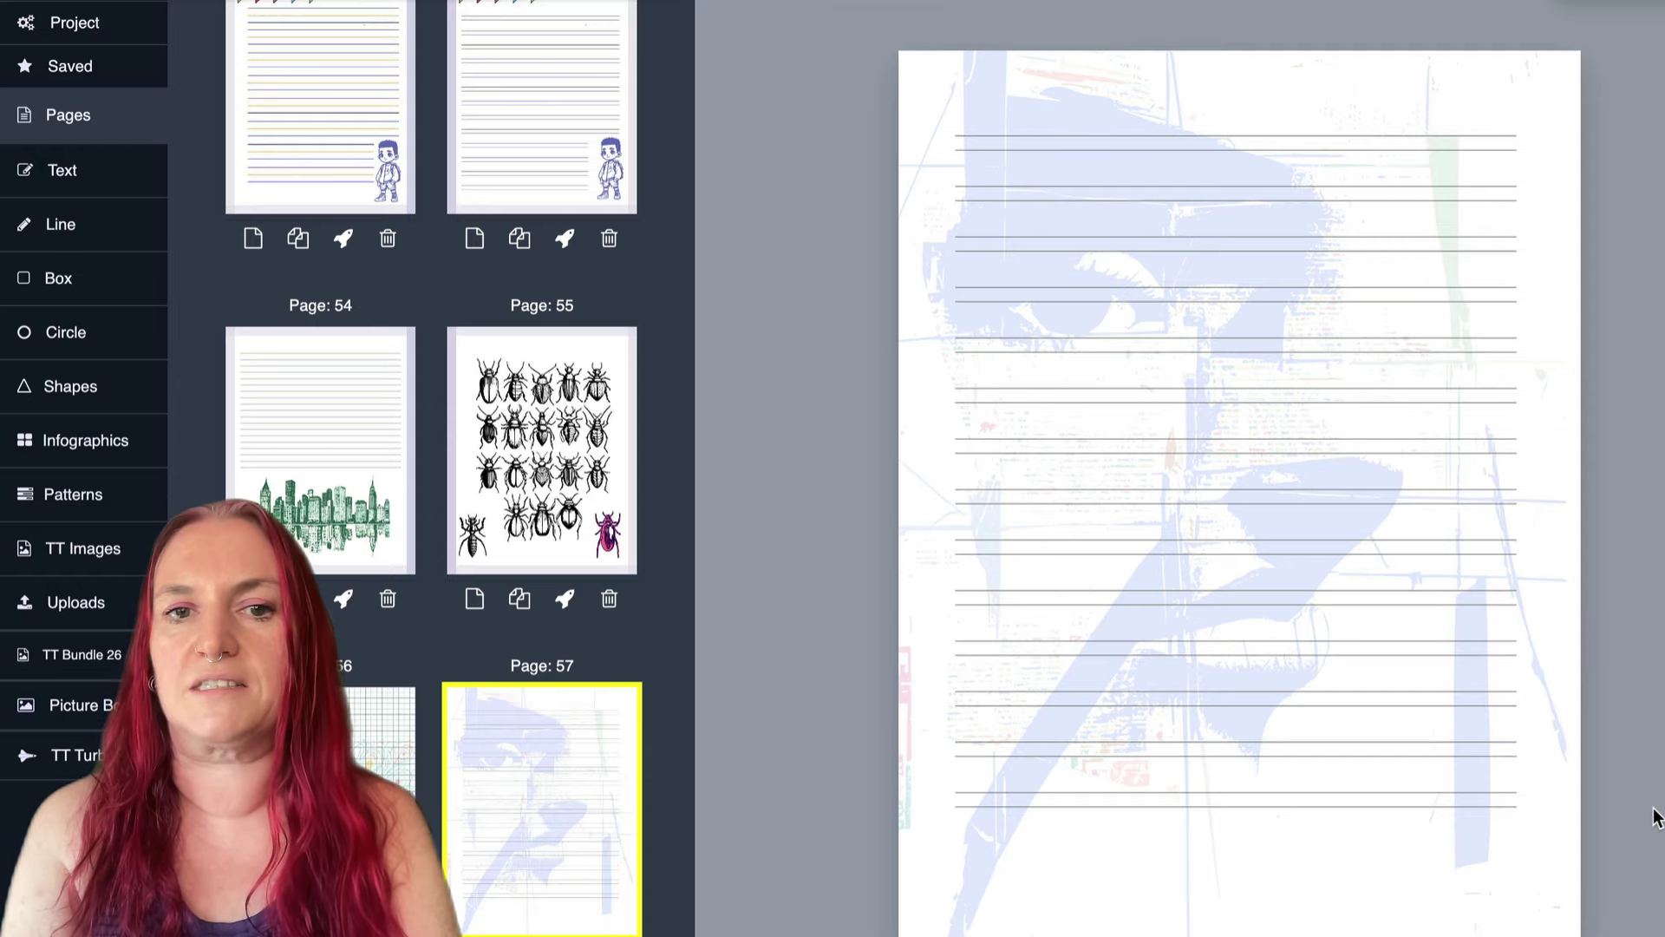
# Add a blank page after page 57 and insert the uploaded black-and-white collage background so it fills the whole page.
pyautogui.scroll(15, 446, 521)
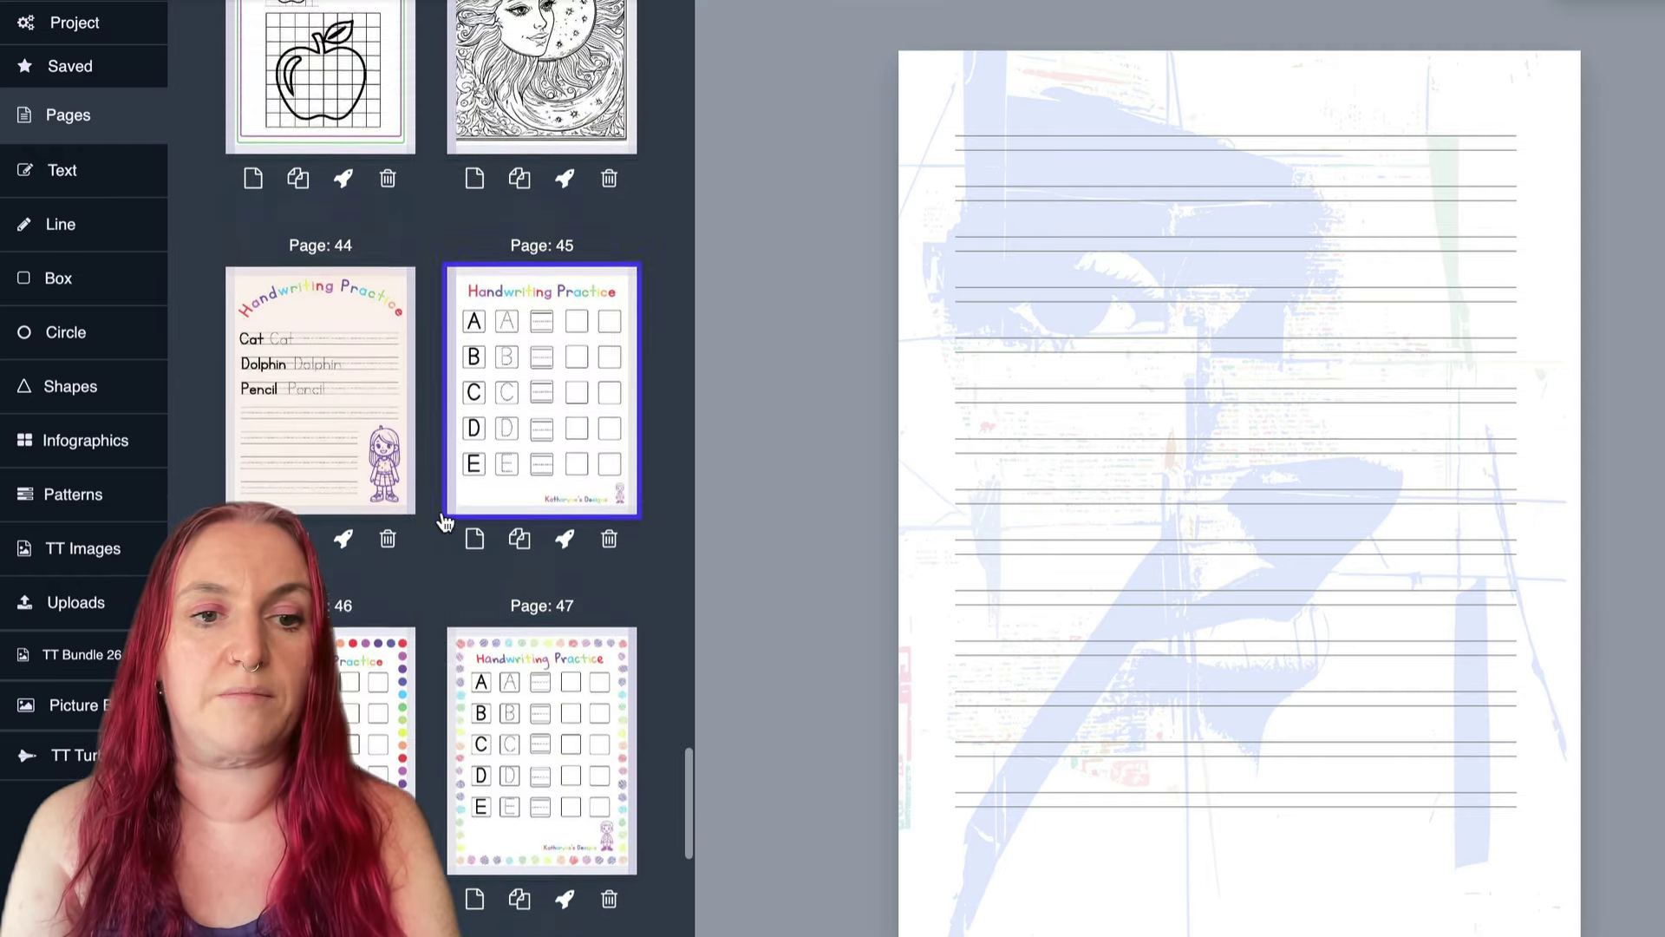
pyautogui.scroll(-15, 446, 521)
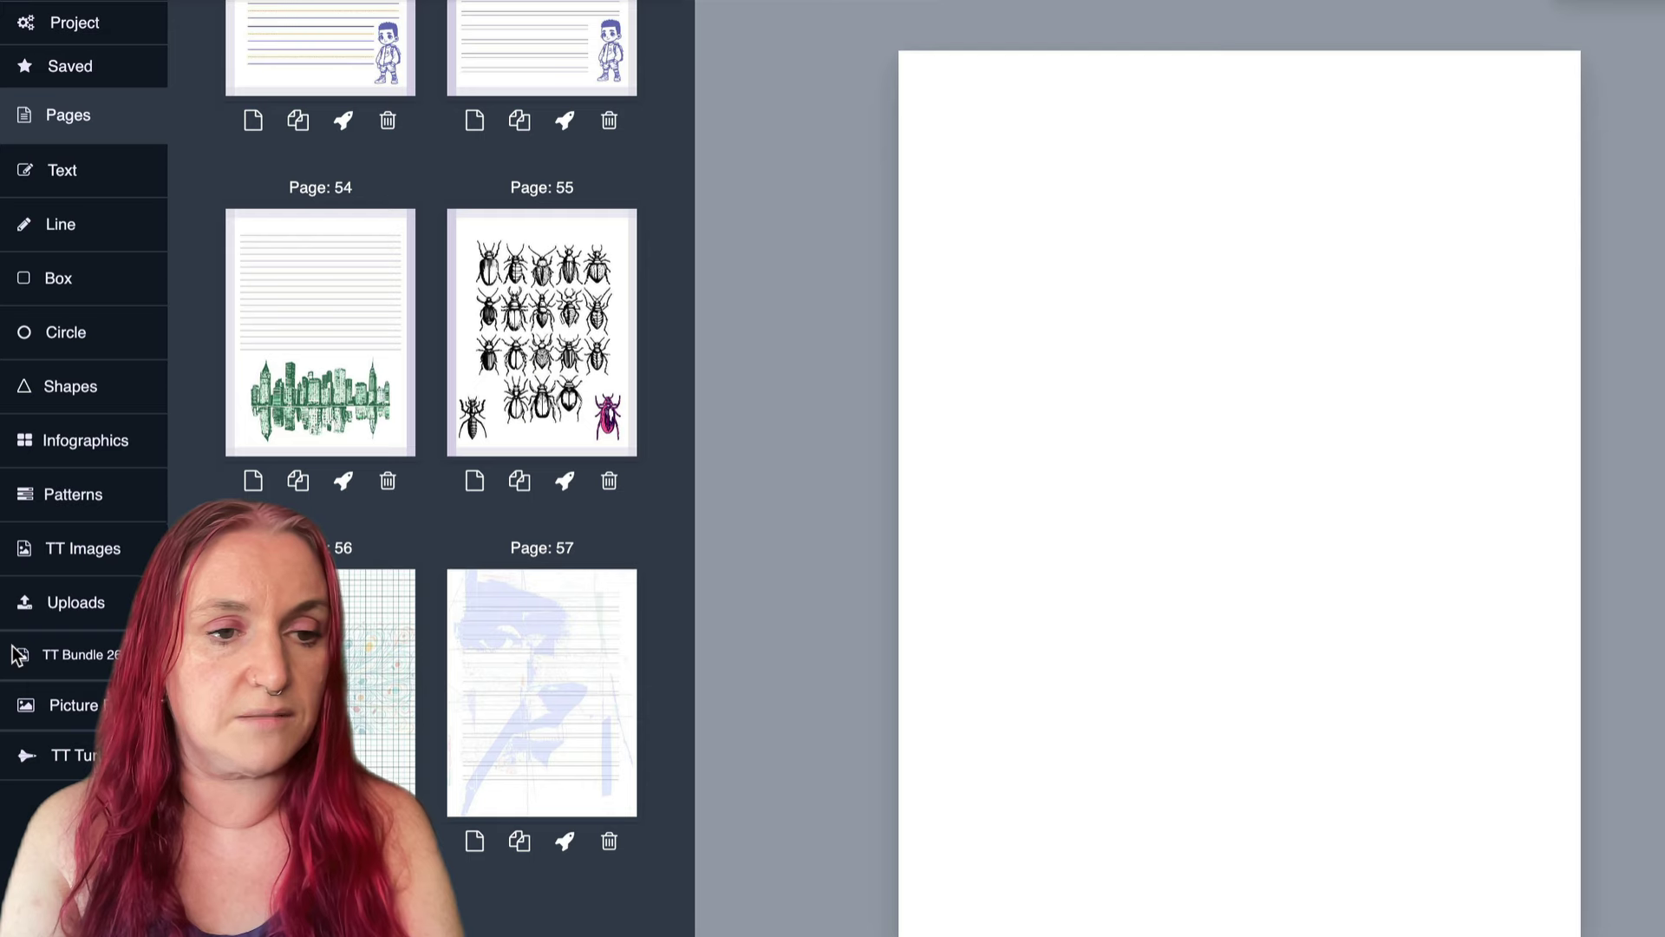
pyautogui.click(73, 613)
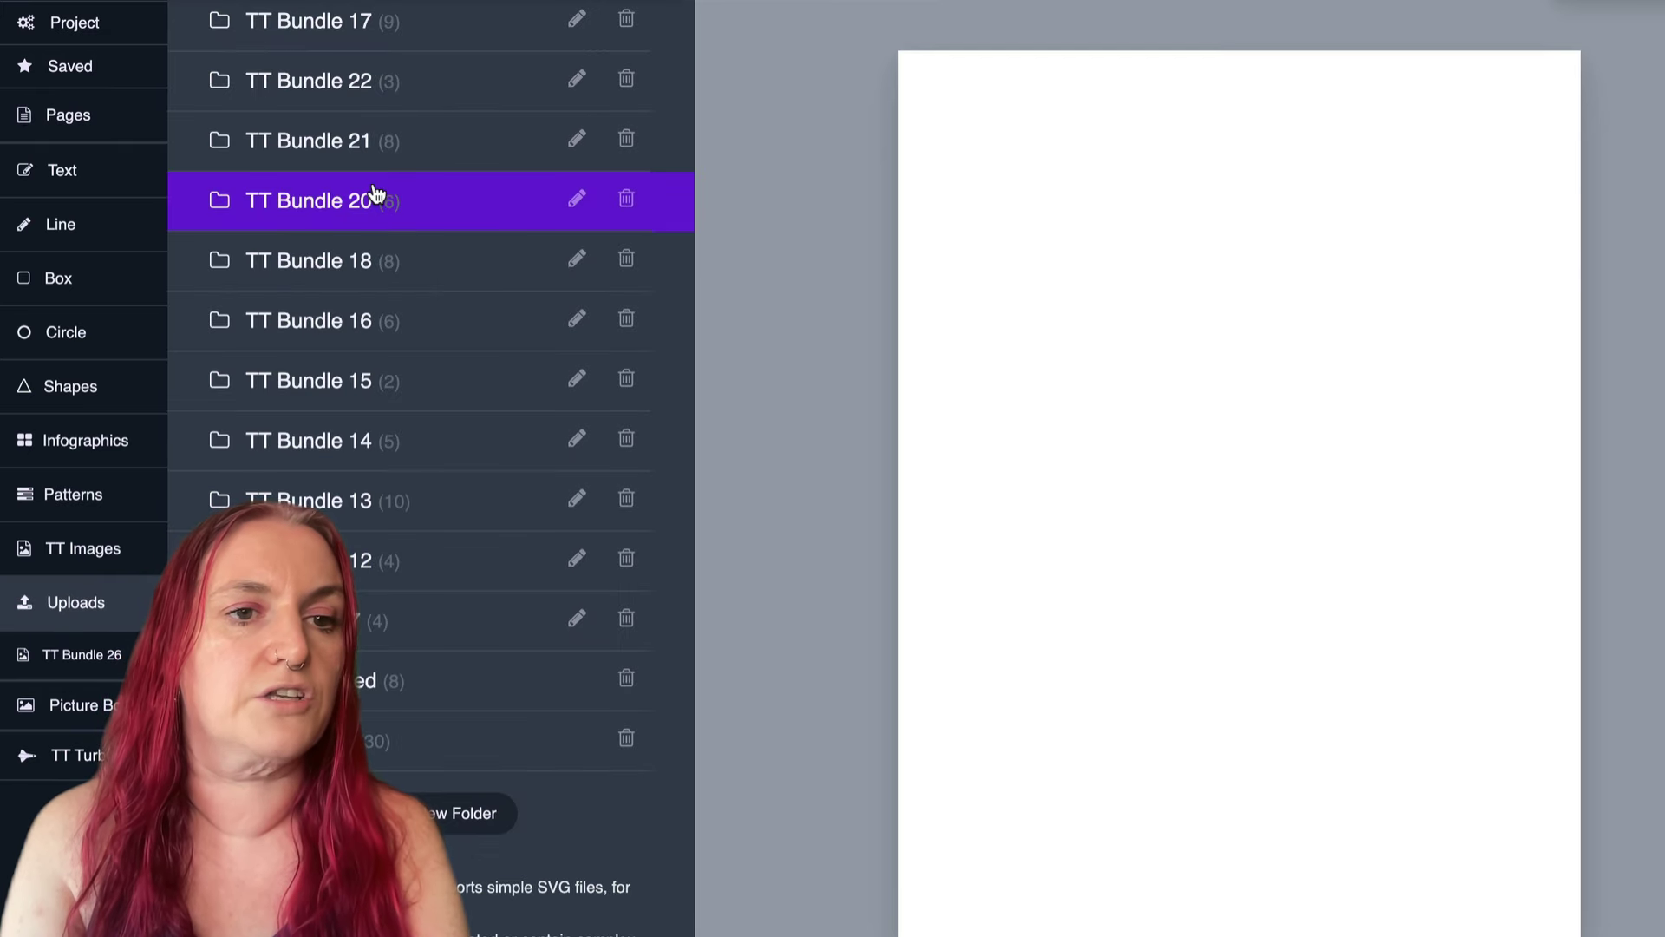
pyautogui.scroll(5, 373, 188)
pyautogui.click(345, 158)
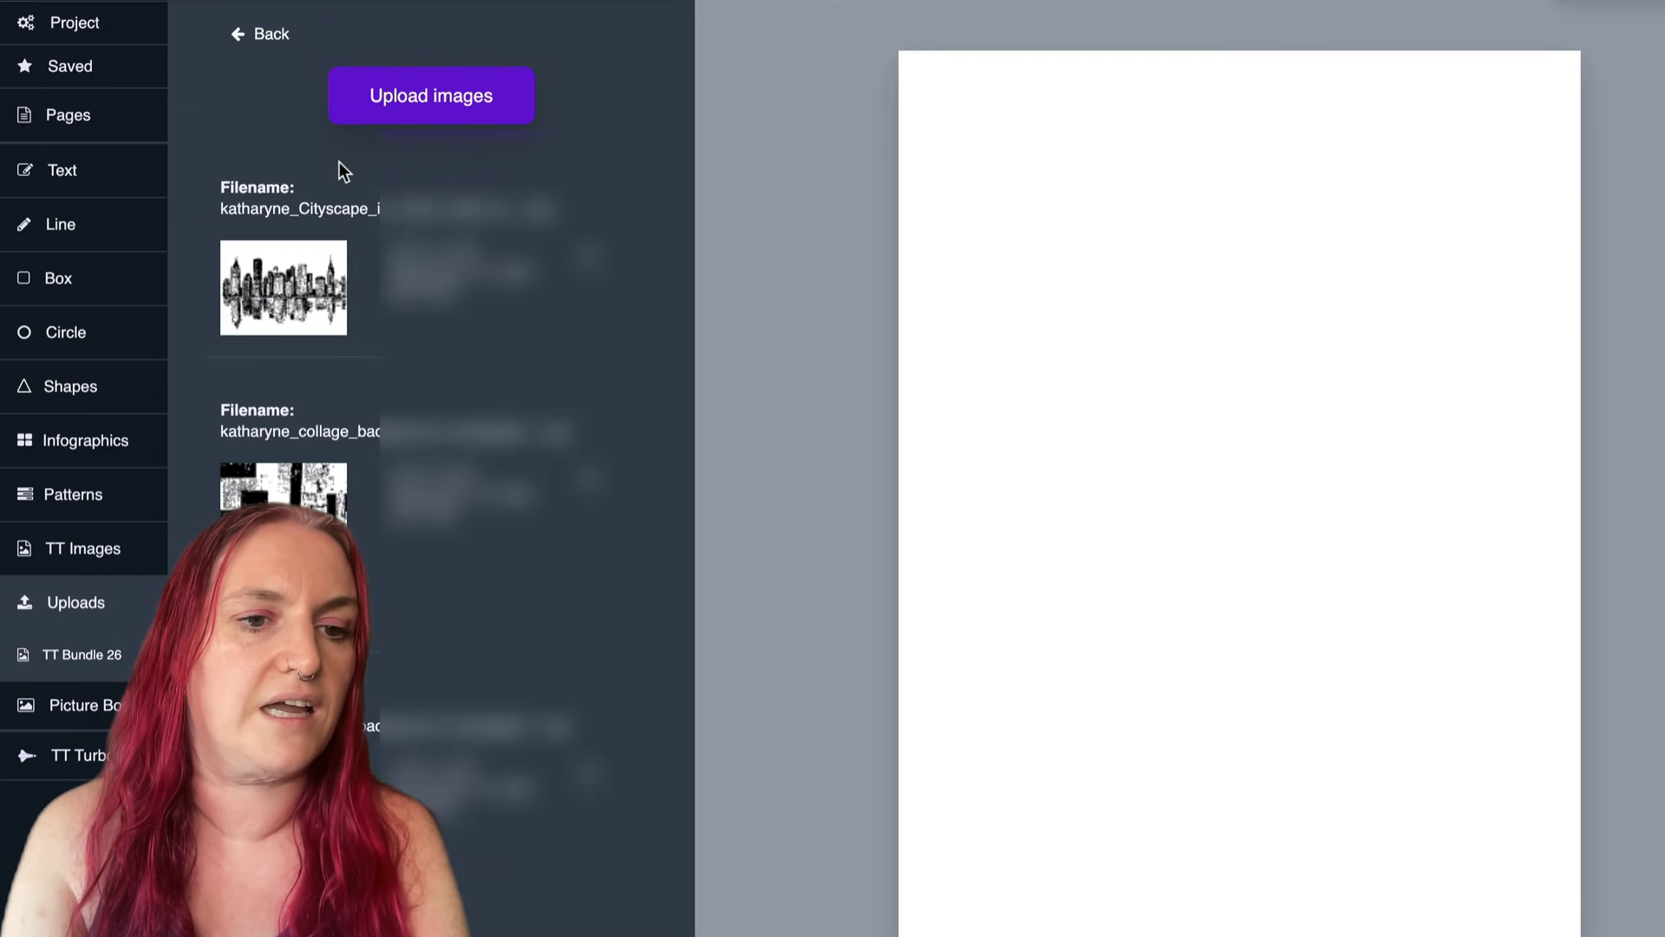
pyautogui.click(283, 490)
pyautogui.moveTo(1318, 416); pyautogui.dragTo(1232, 310)
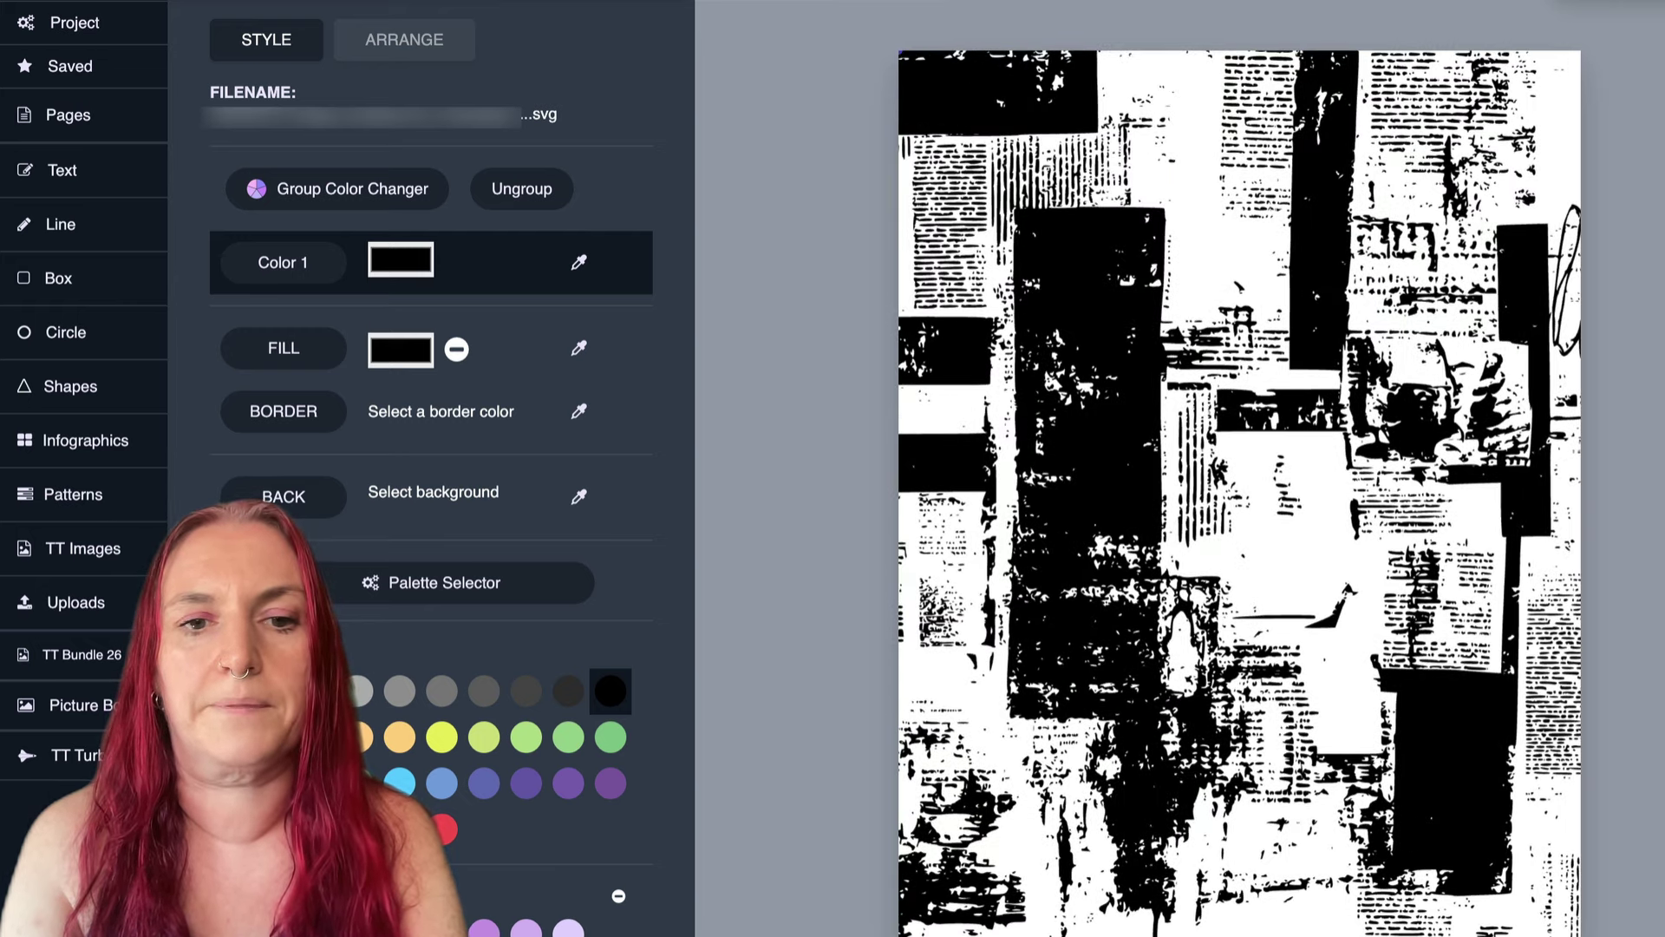
# Recolor the collage background with a randomized Delicate Daydream theme and set its background color to black.
pyautogui.click(328, 182)
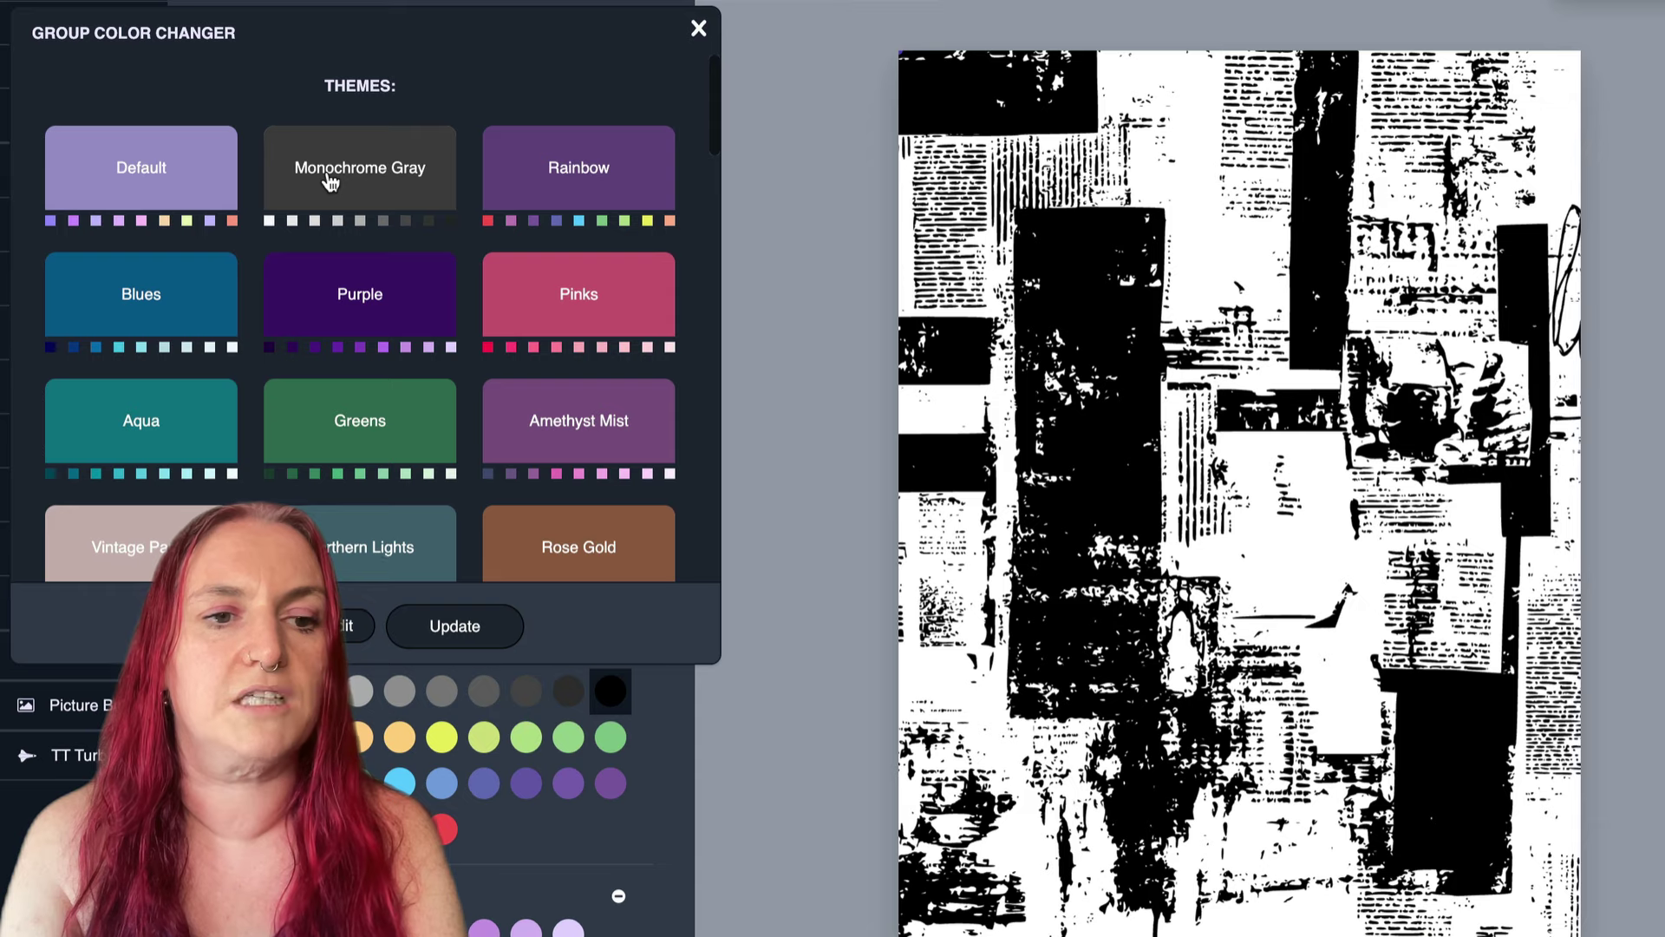
pyautogui.scroll(-8, 328, 182)
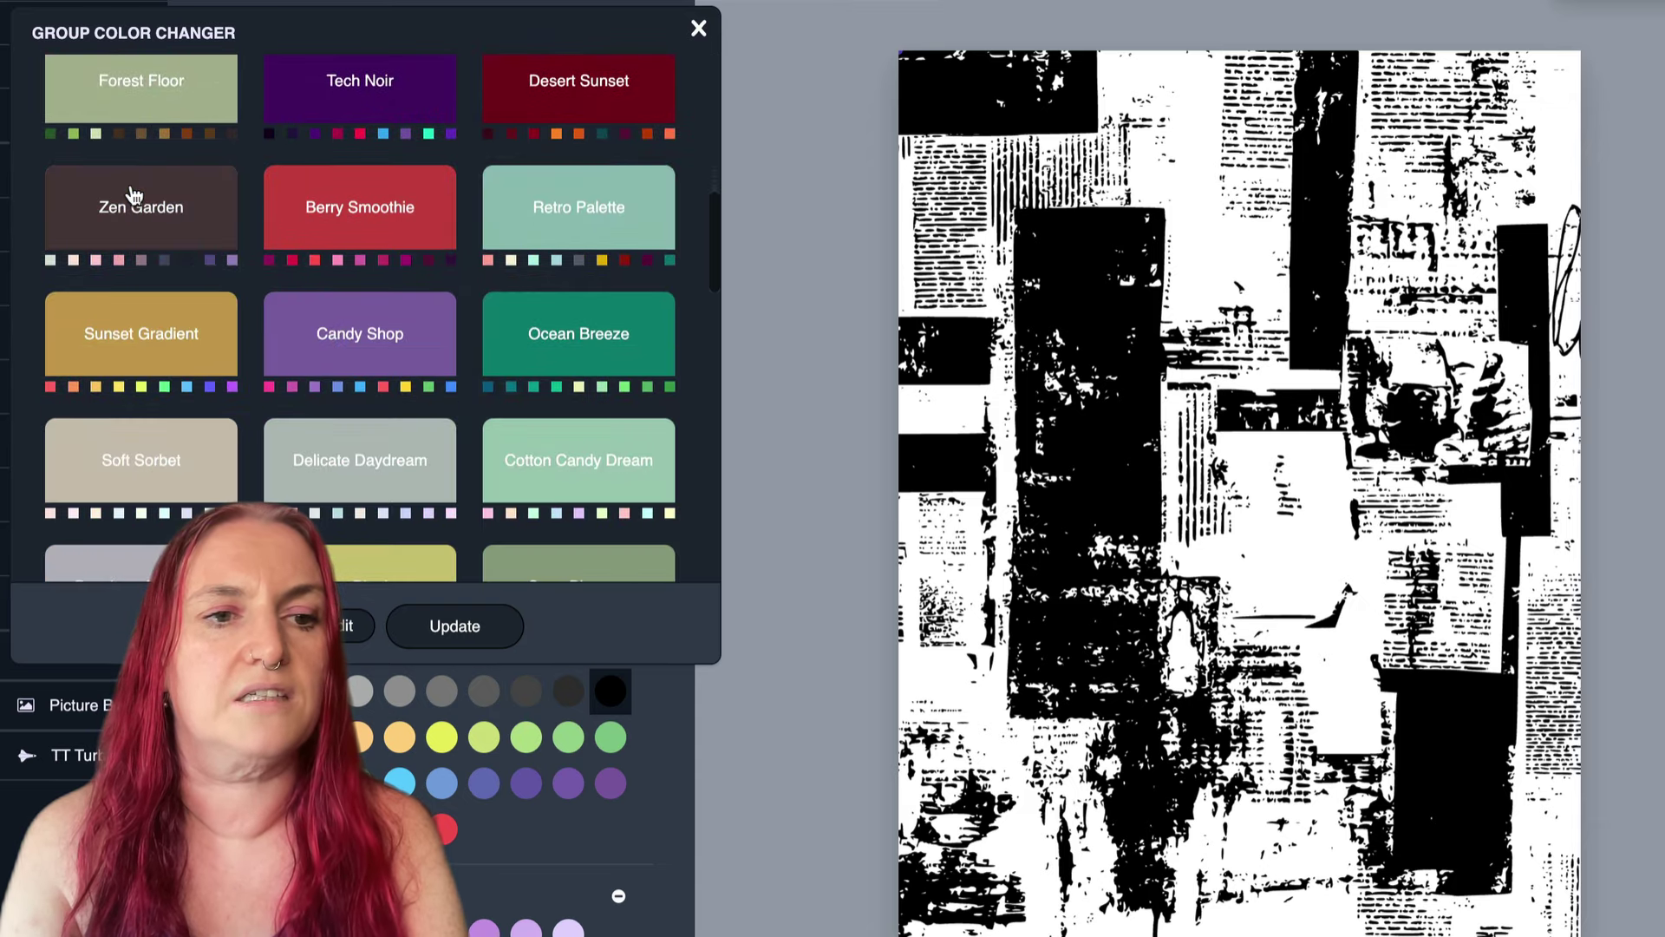
pyautogui.click(134, 200)
pyautogui.click(351, 455)
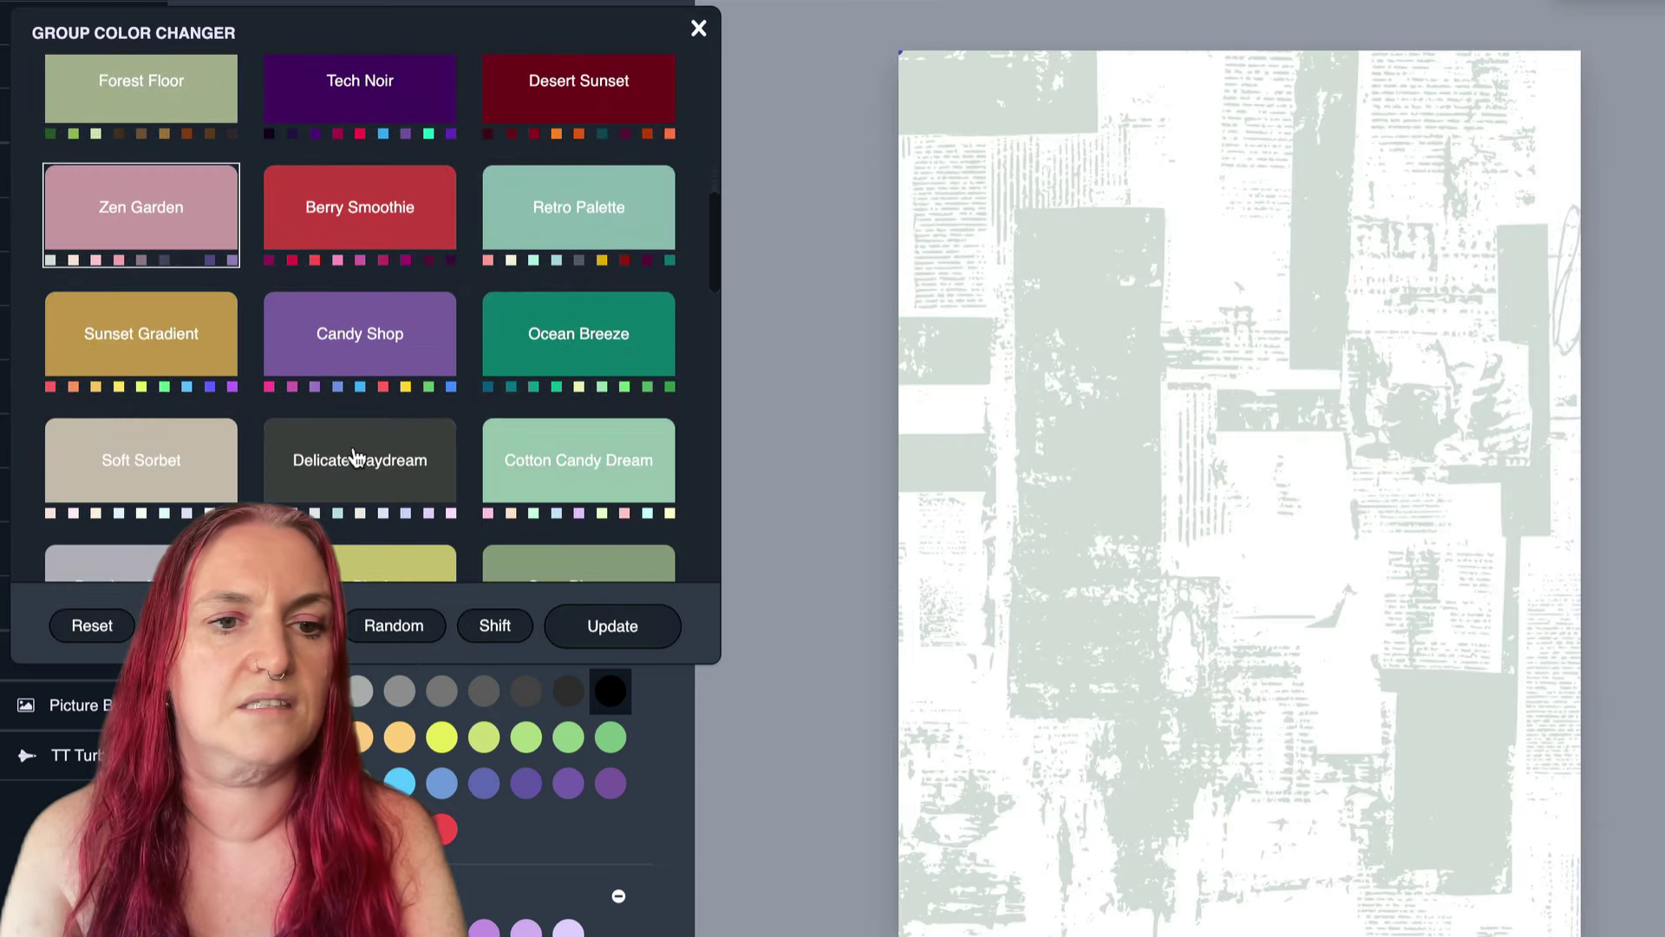
pyautogui.click(394, 626)
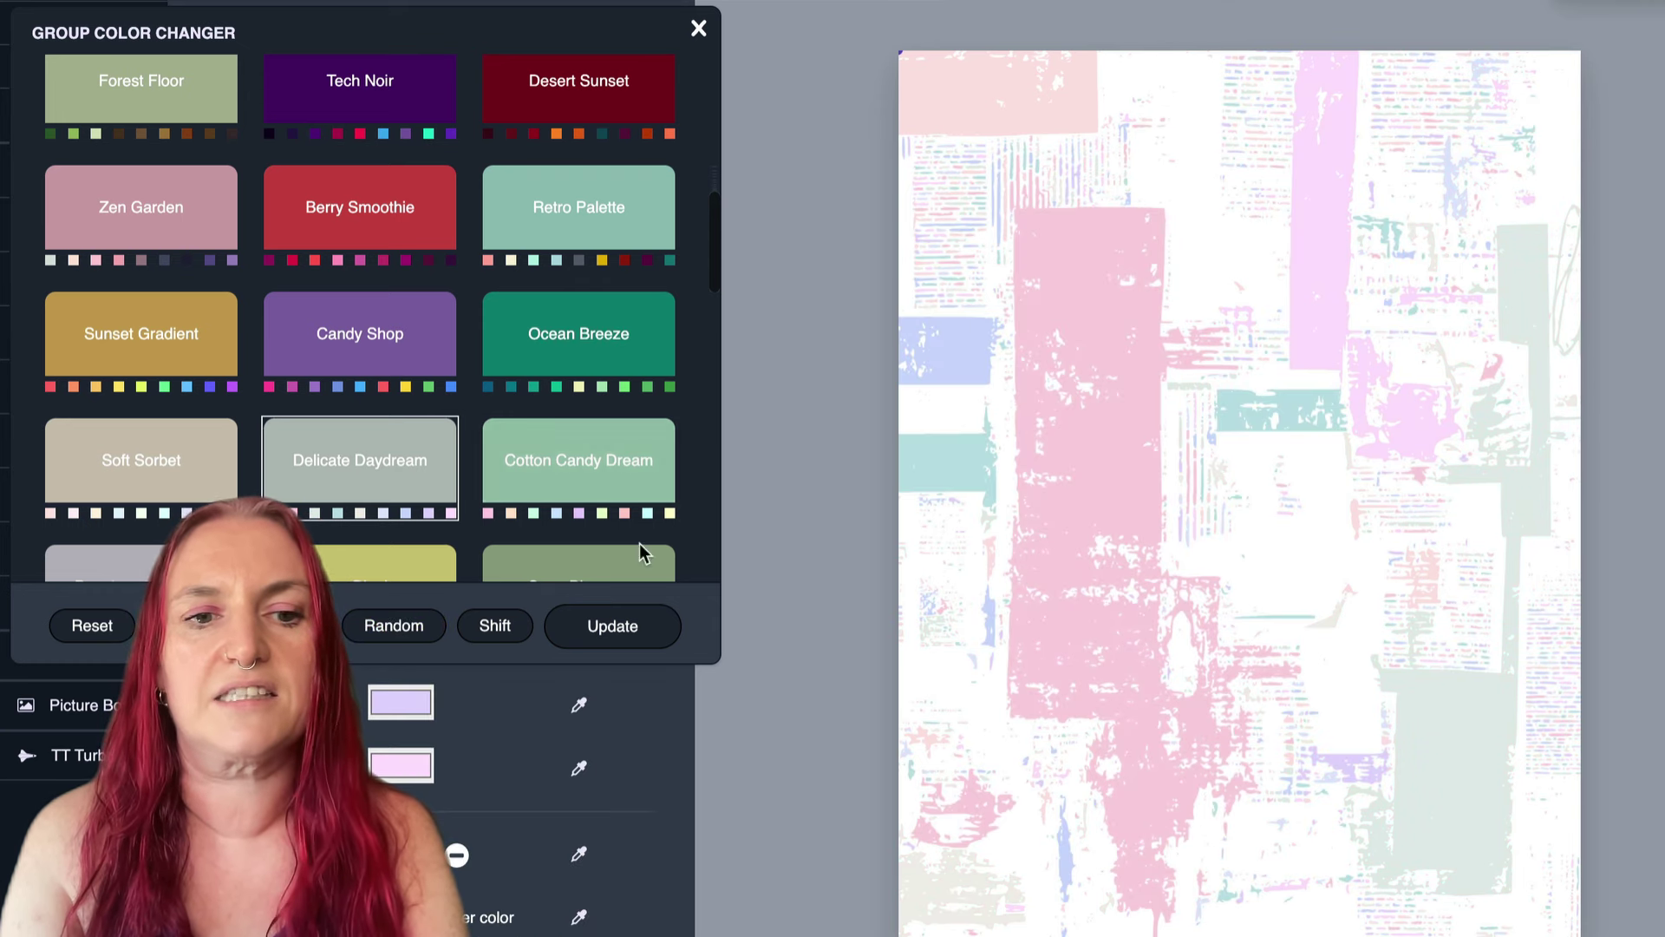
pyautogui.click(611, 627)
pyautogui.click(1063, 413)
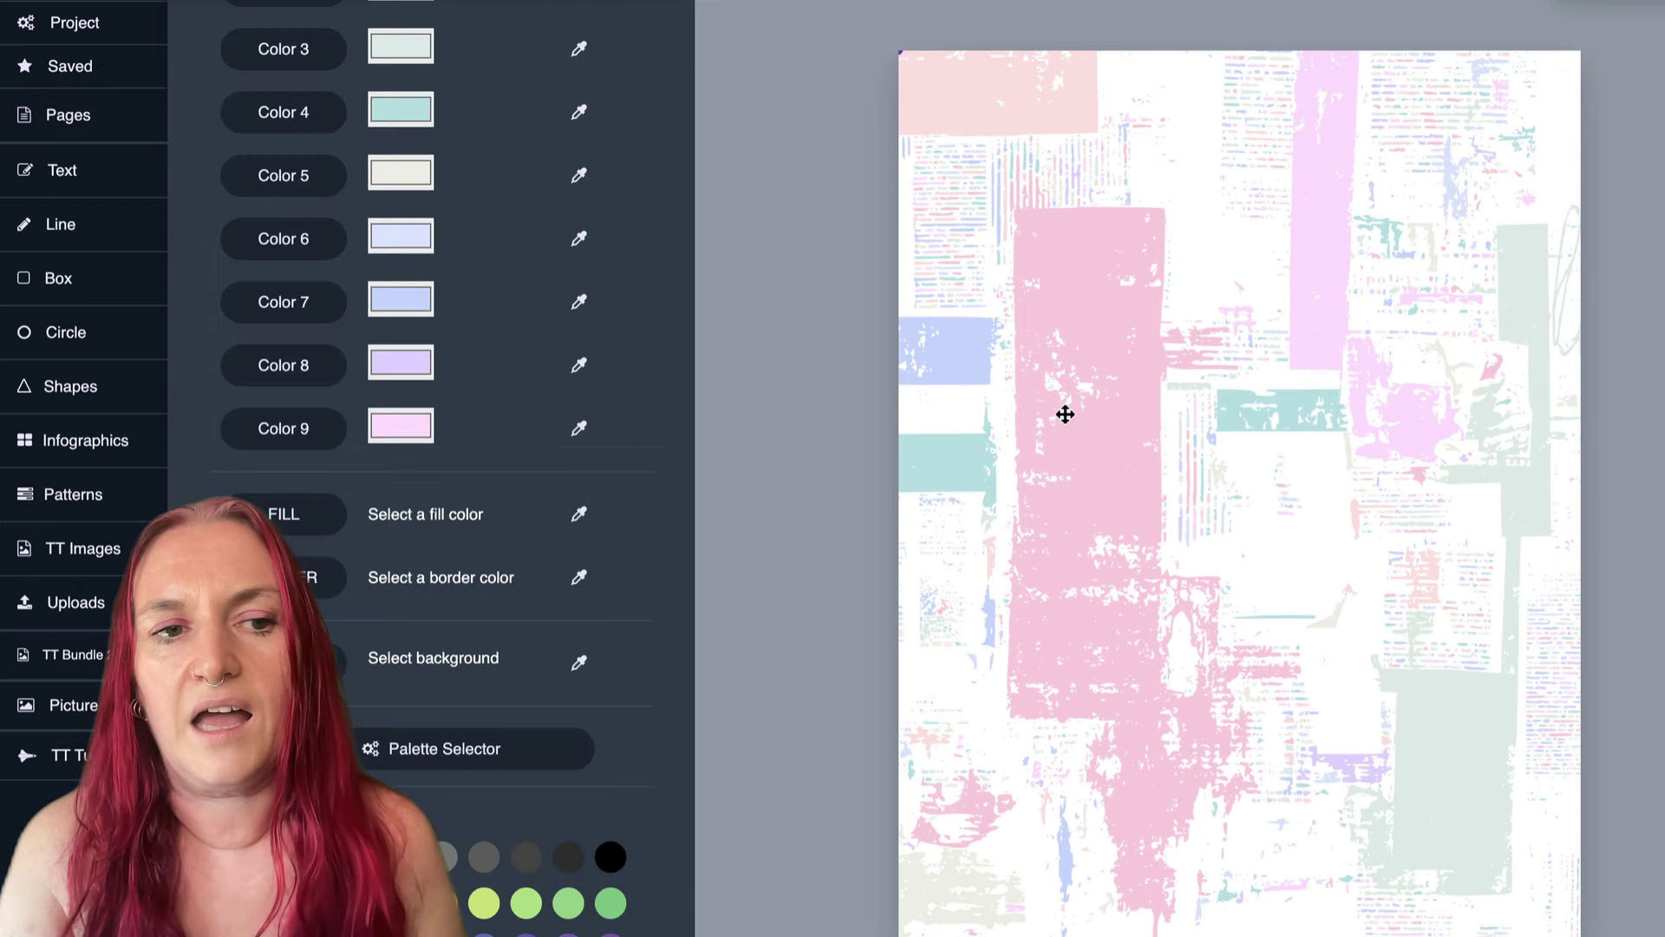
pyautogui.click(609, 856)
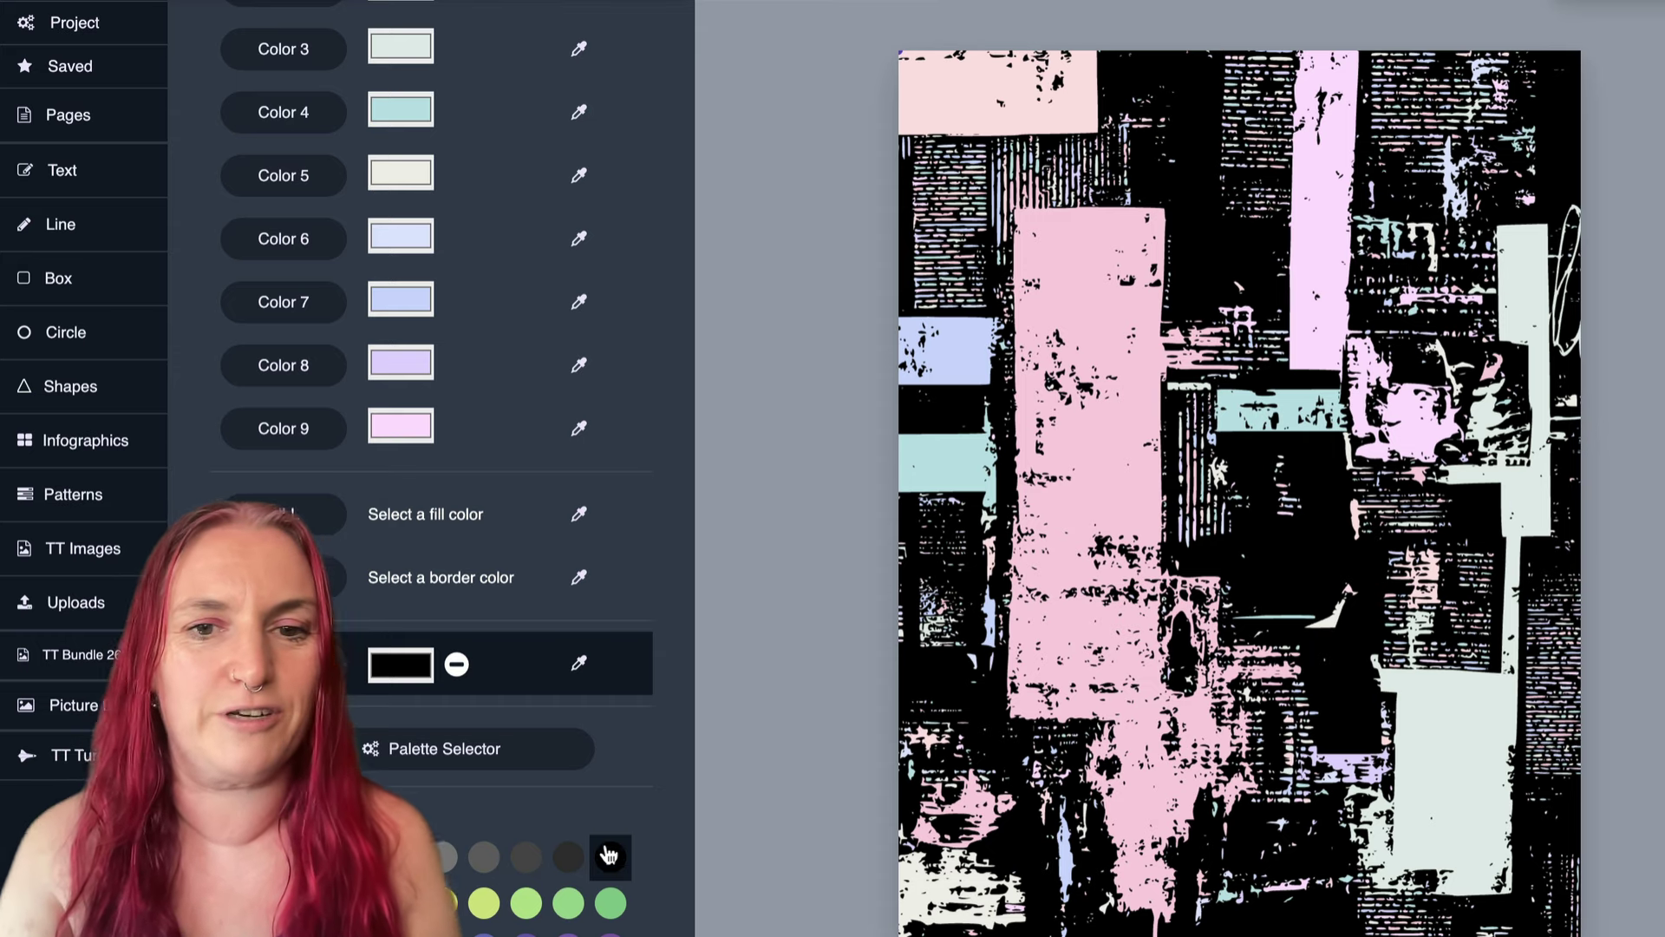
# Try several color themes on the black-backed collage, including Greens and Northern Lights, and apply Urban Graffiti.
pyautogui.scroll(4, 598, 854)
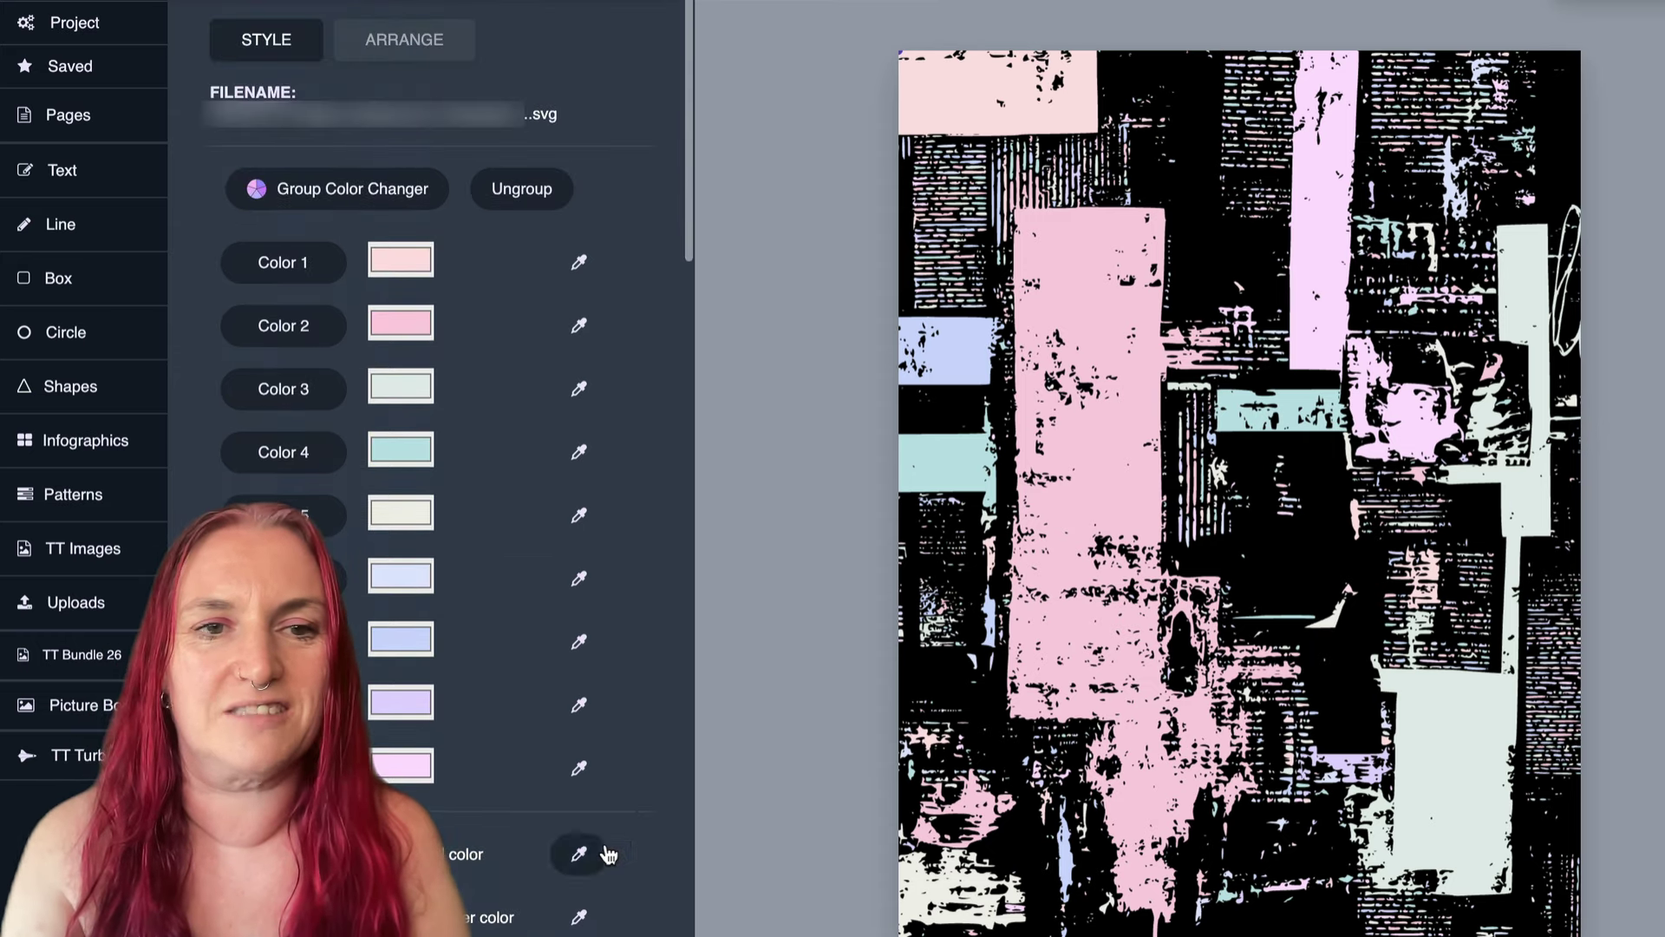
pyautogui.click(372, 187)
pyautogui.click(405, 453)
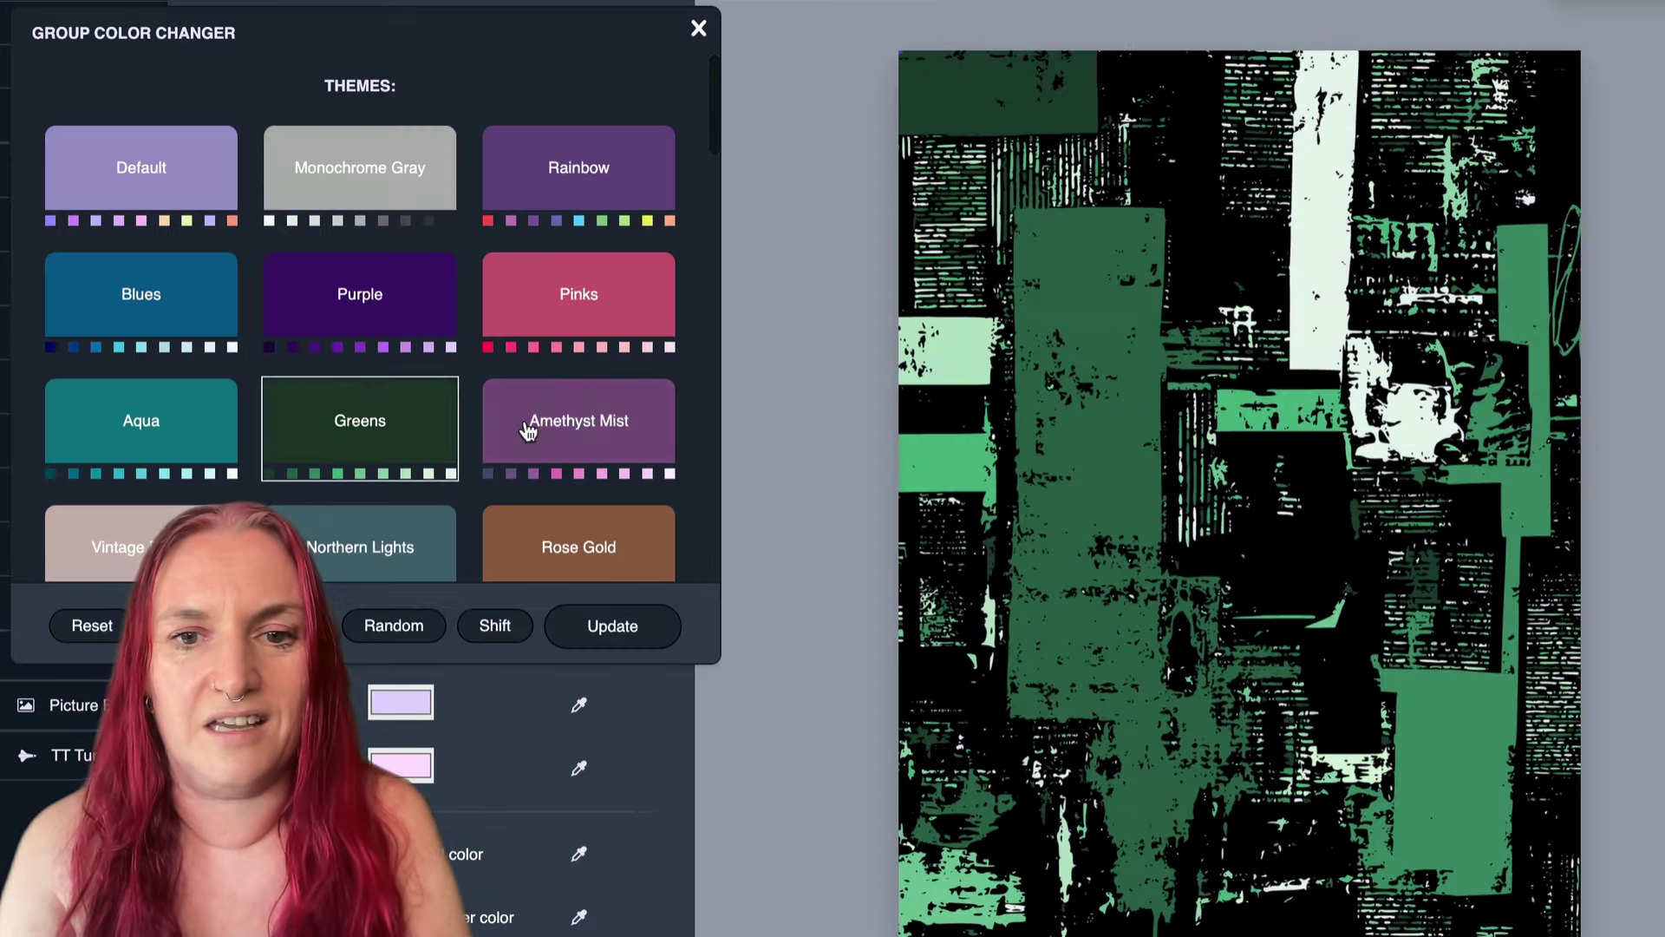
pyautogui.click(525, 429)
pyautogui.click(369, 520)
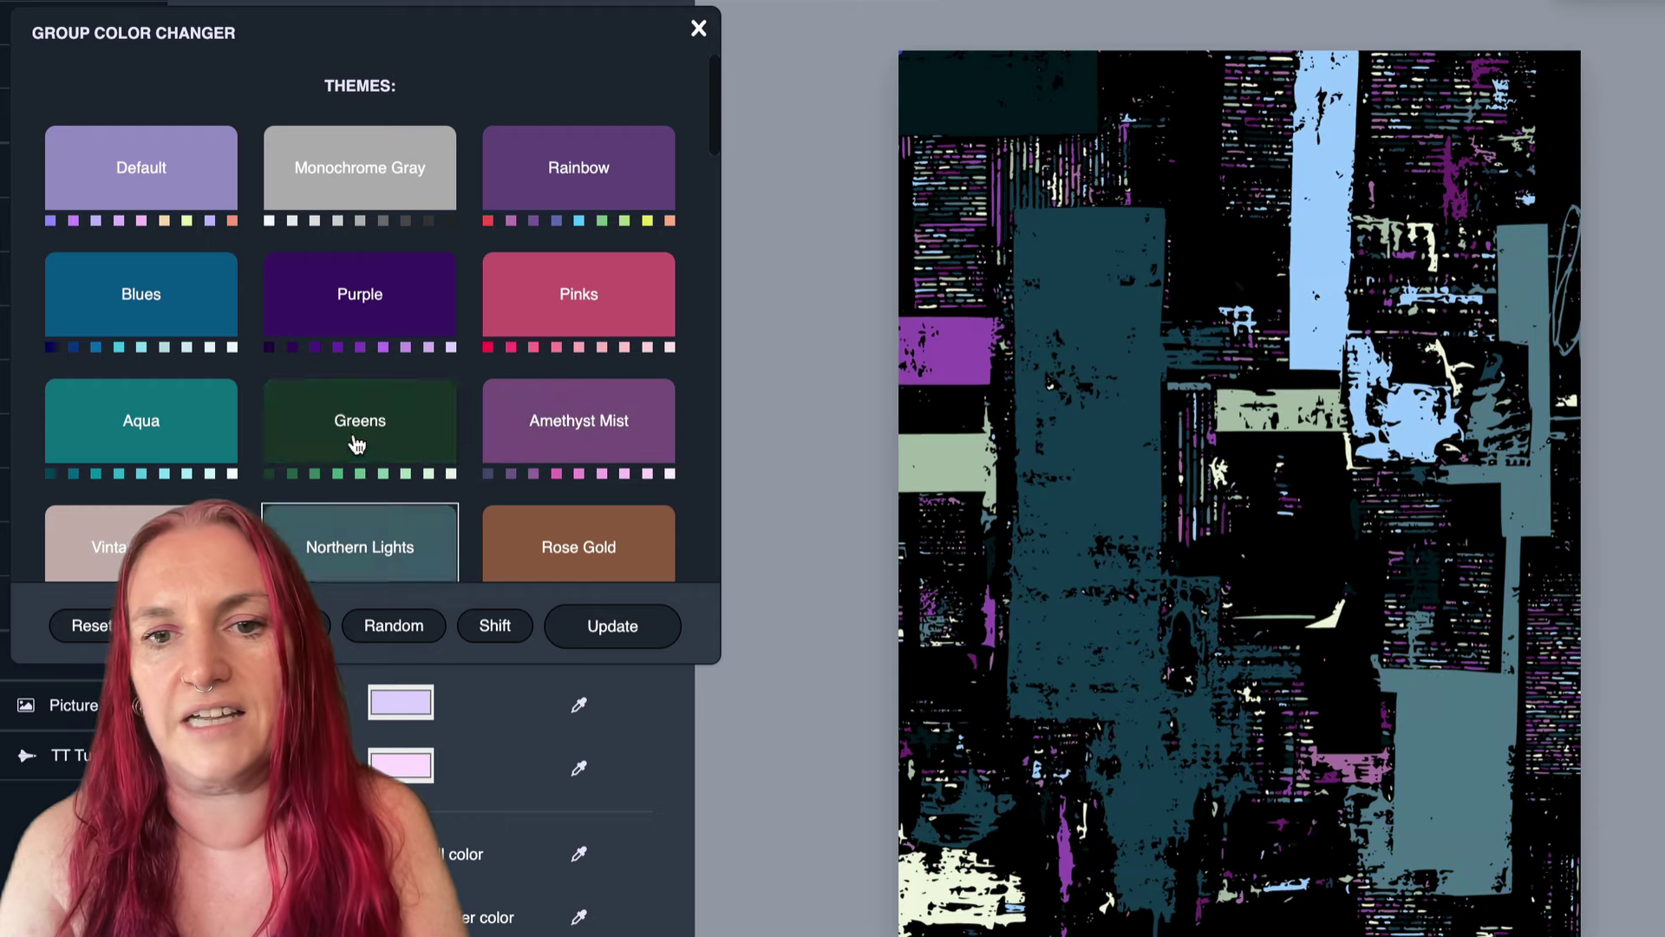
pyautogui.scroll(-3, 391, 468)
pyautogui.click(576, 461)
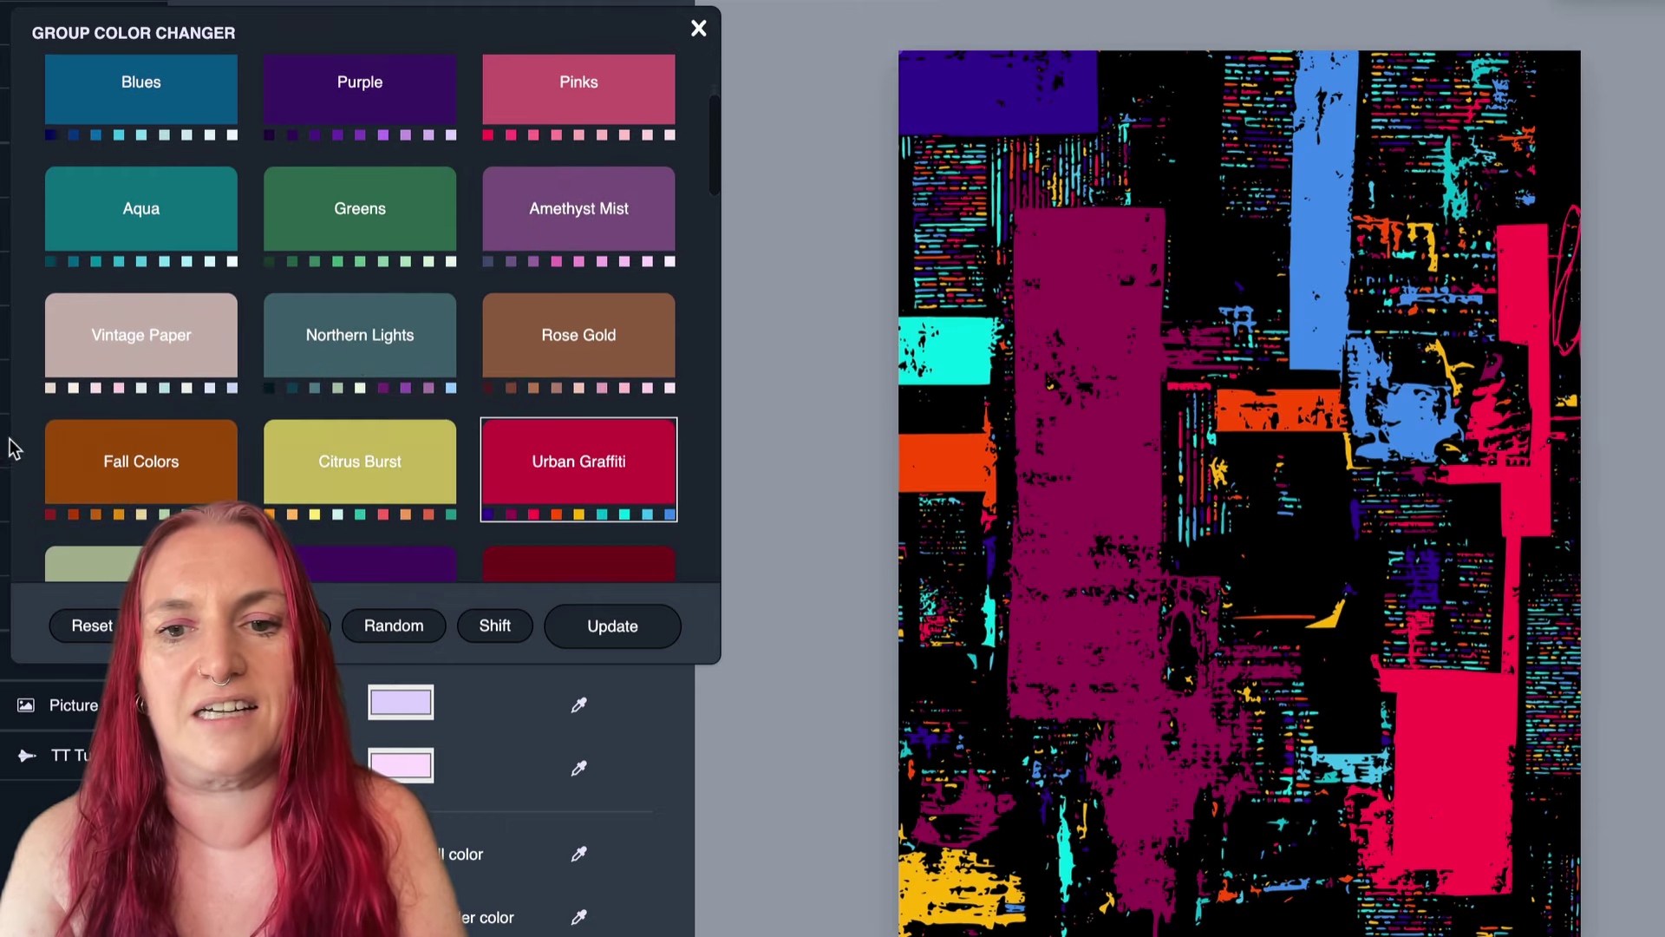
pyautogui.click(613, 625)
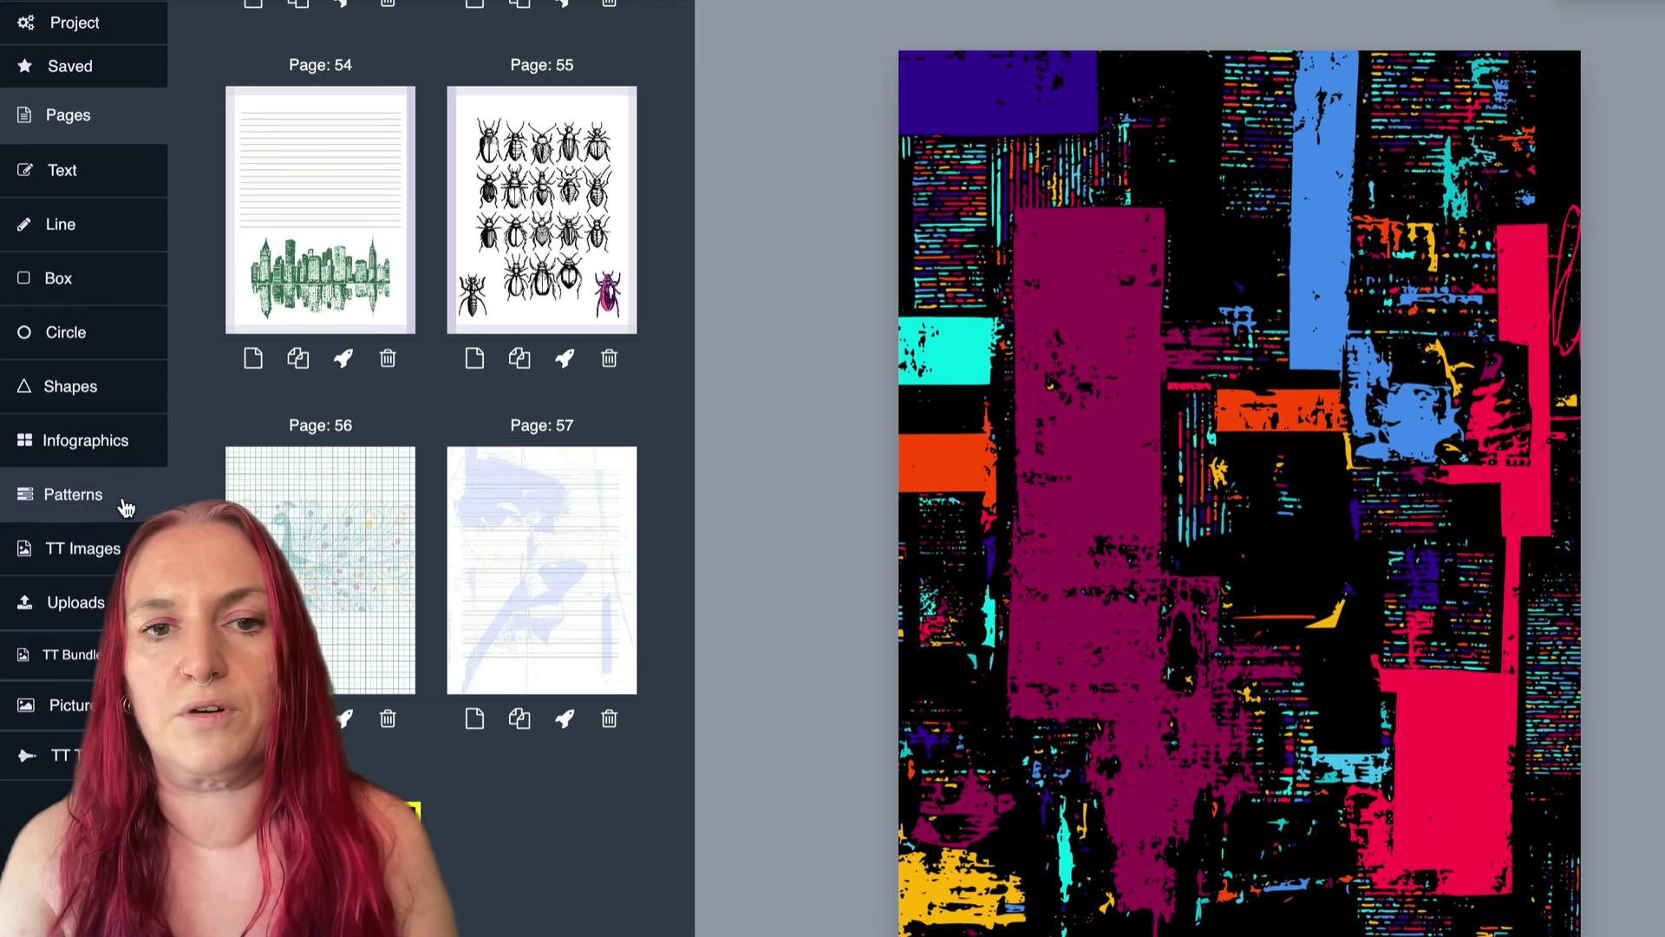
# Add a box with a light gray fill and stretch it over most of the collage, leaving a collage frame around it.
pyautogui.click(58, 277)
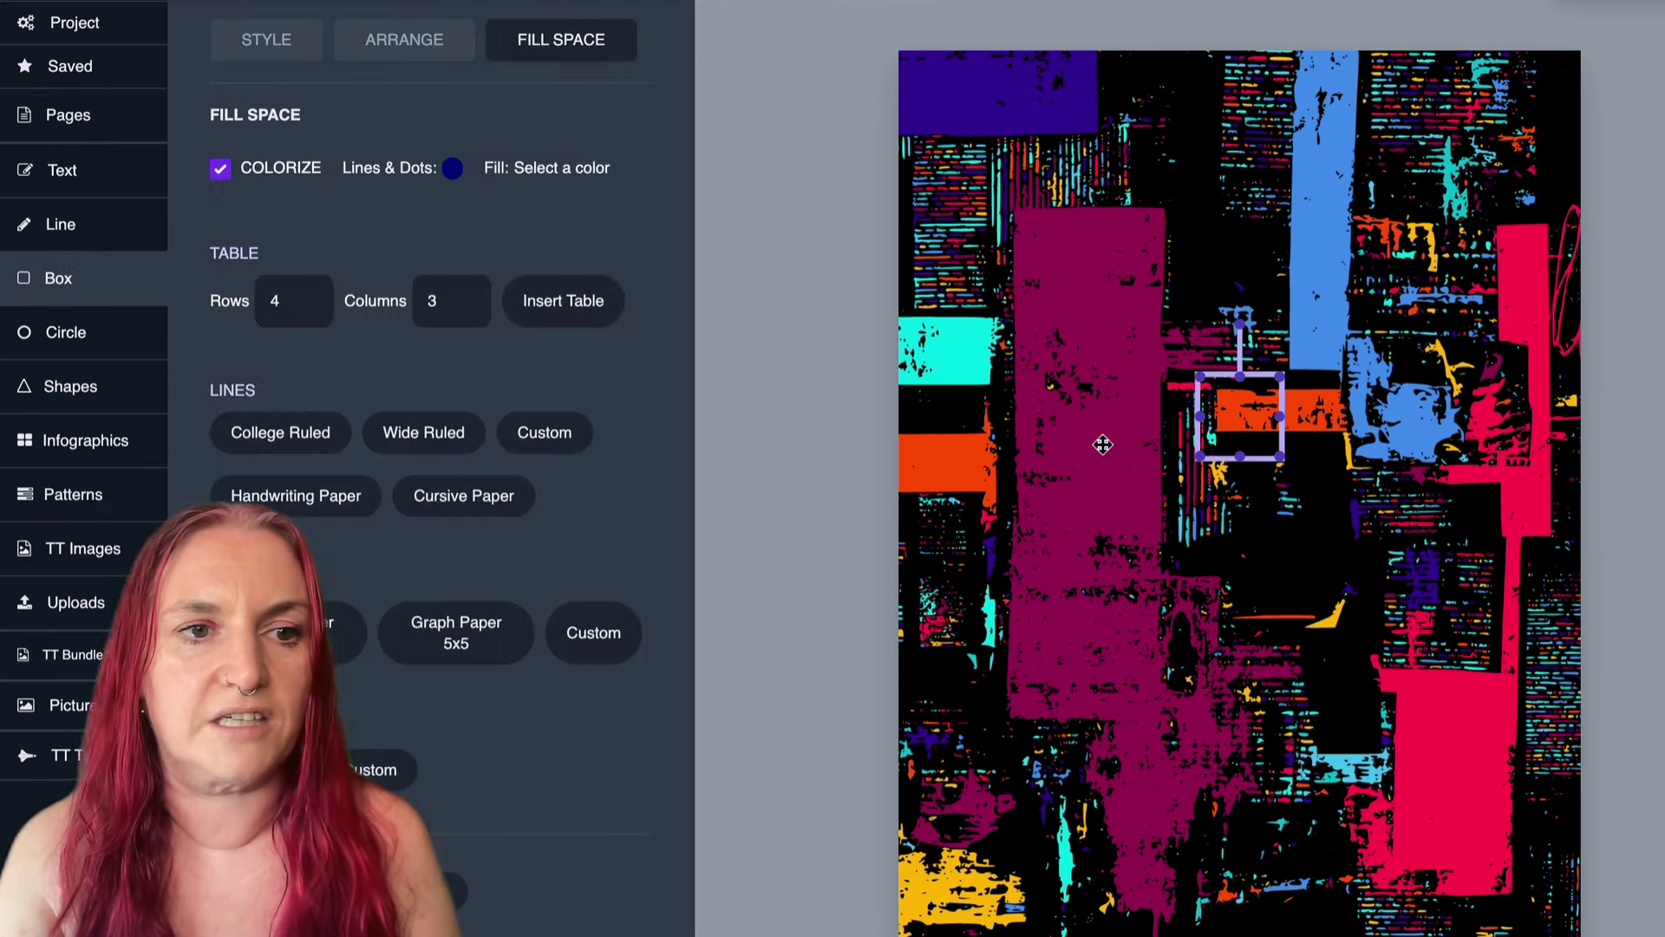
pyautogui.click(266, 42)
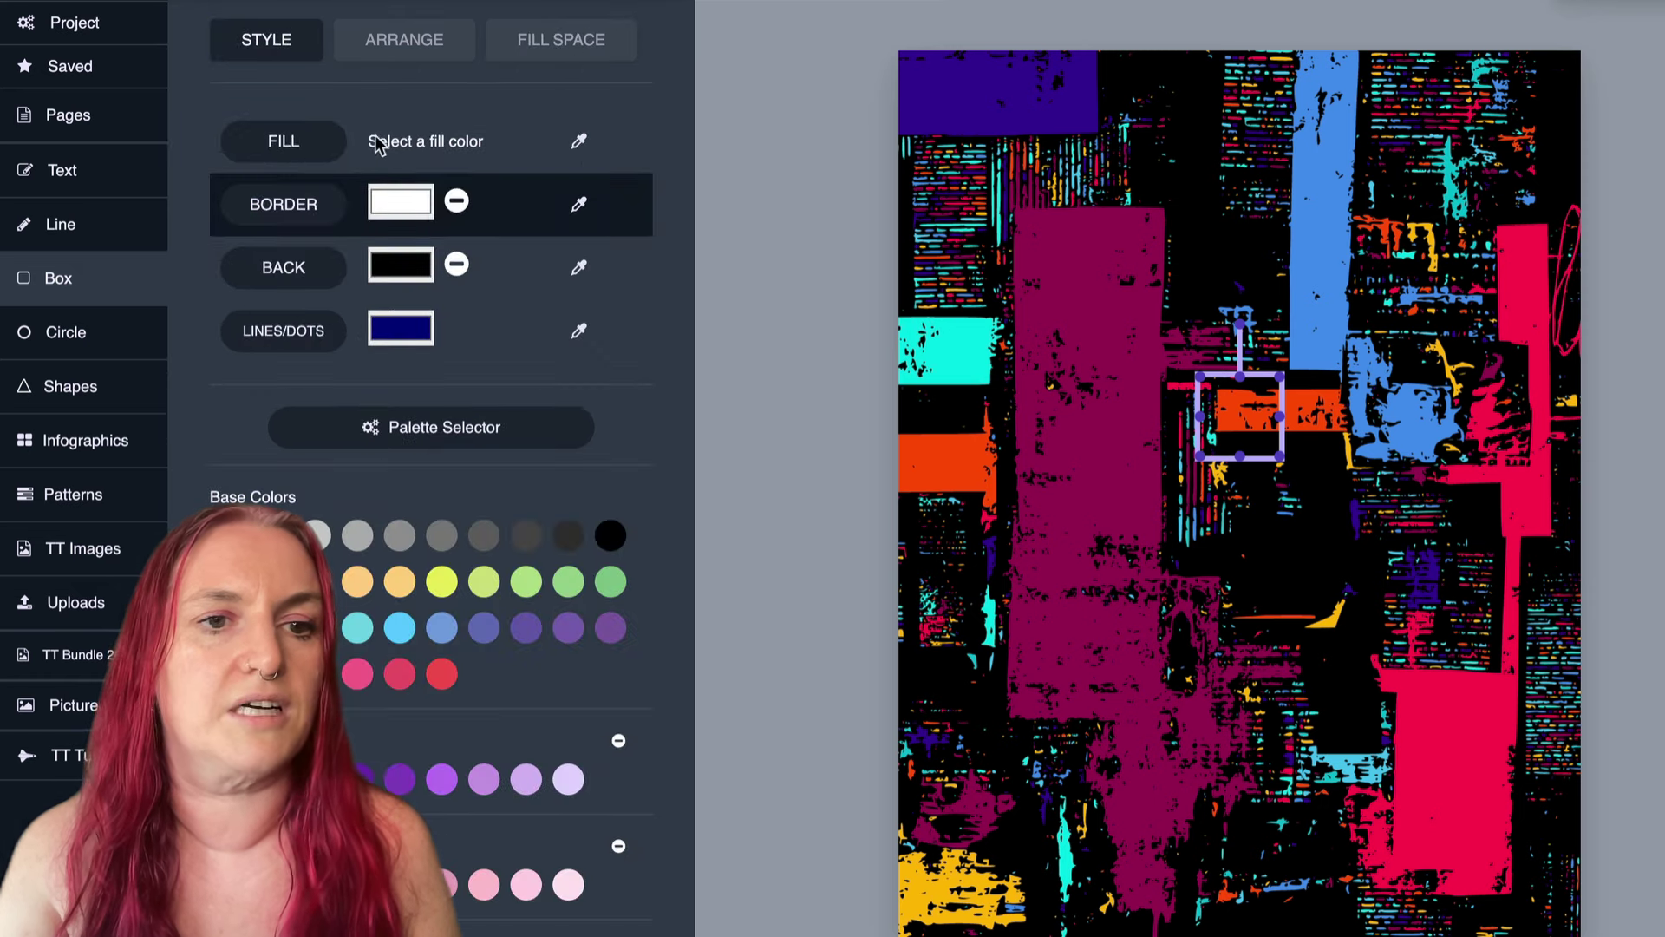
pyautogui.click(330, 156)
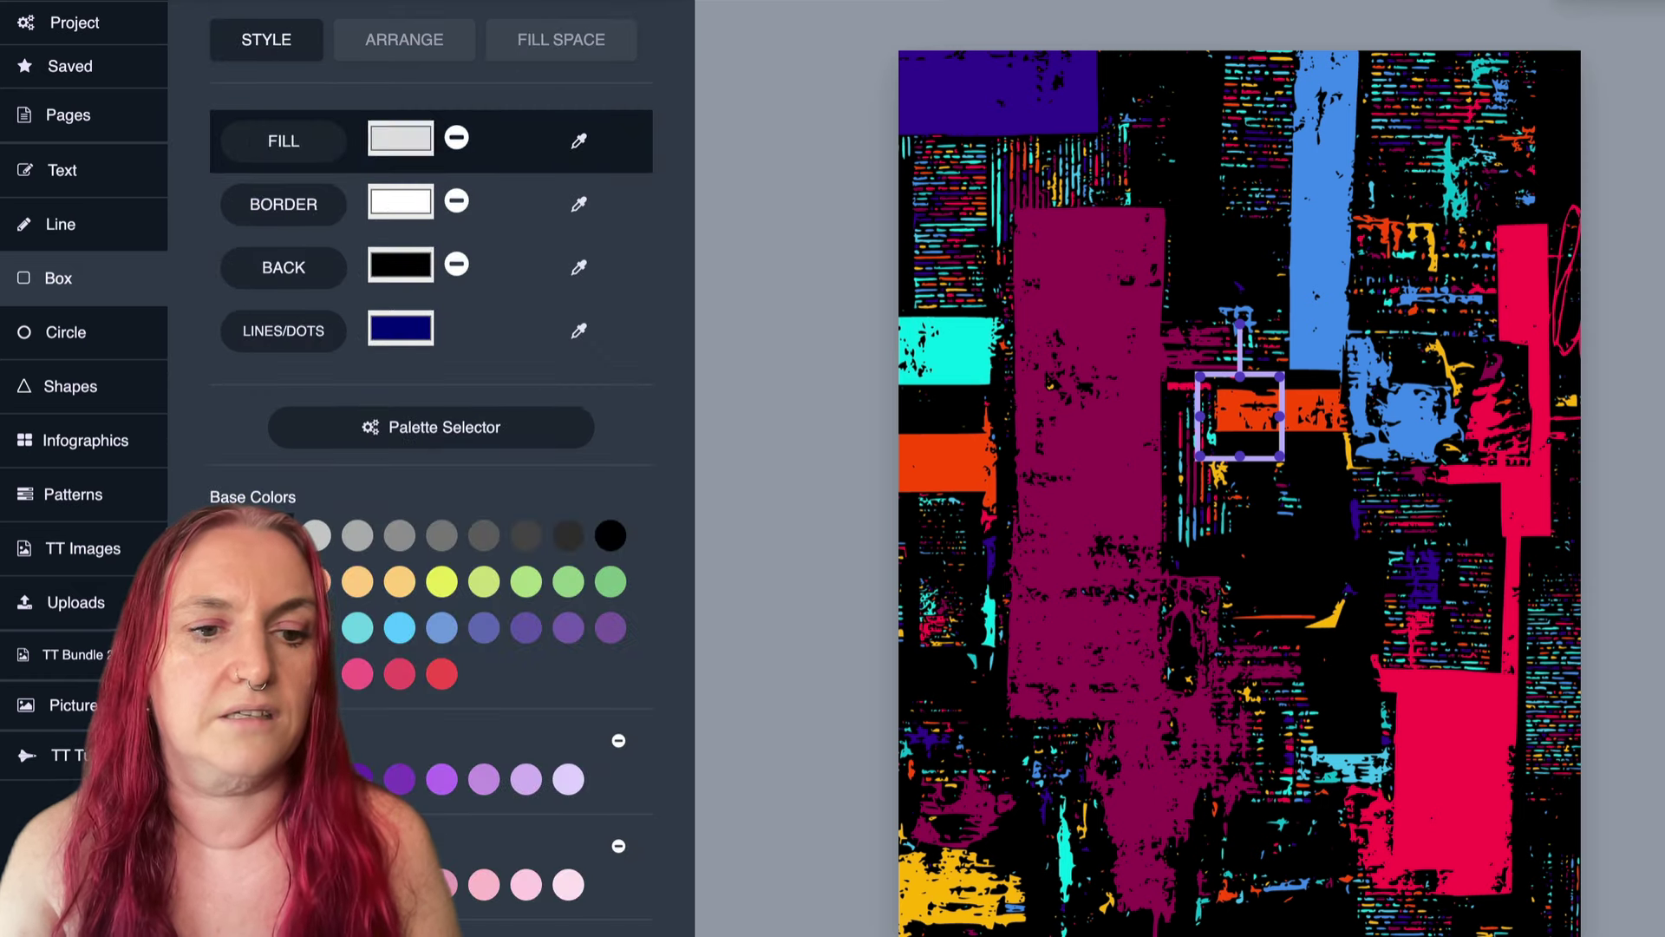
pyautogui.moveTo(1217, 428); pyautogui.dragTo(1518, 175)
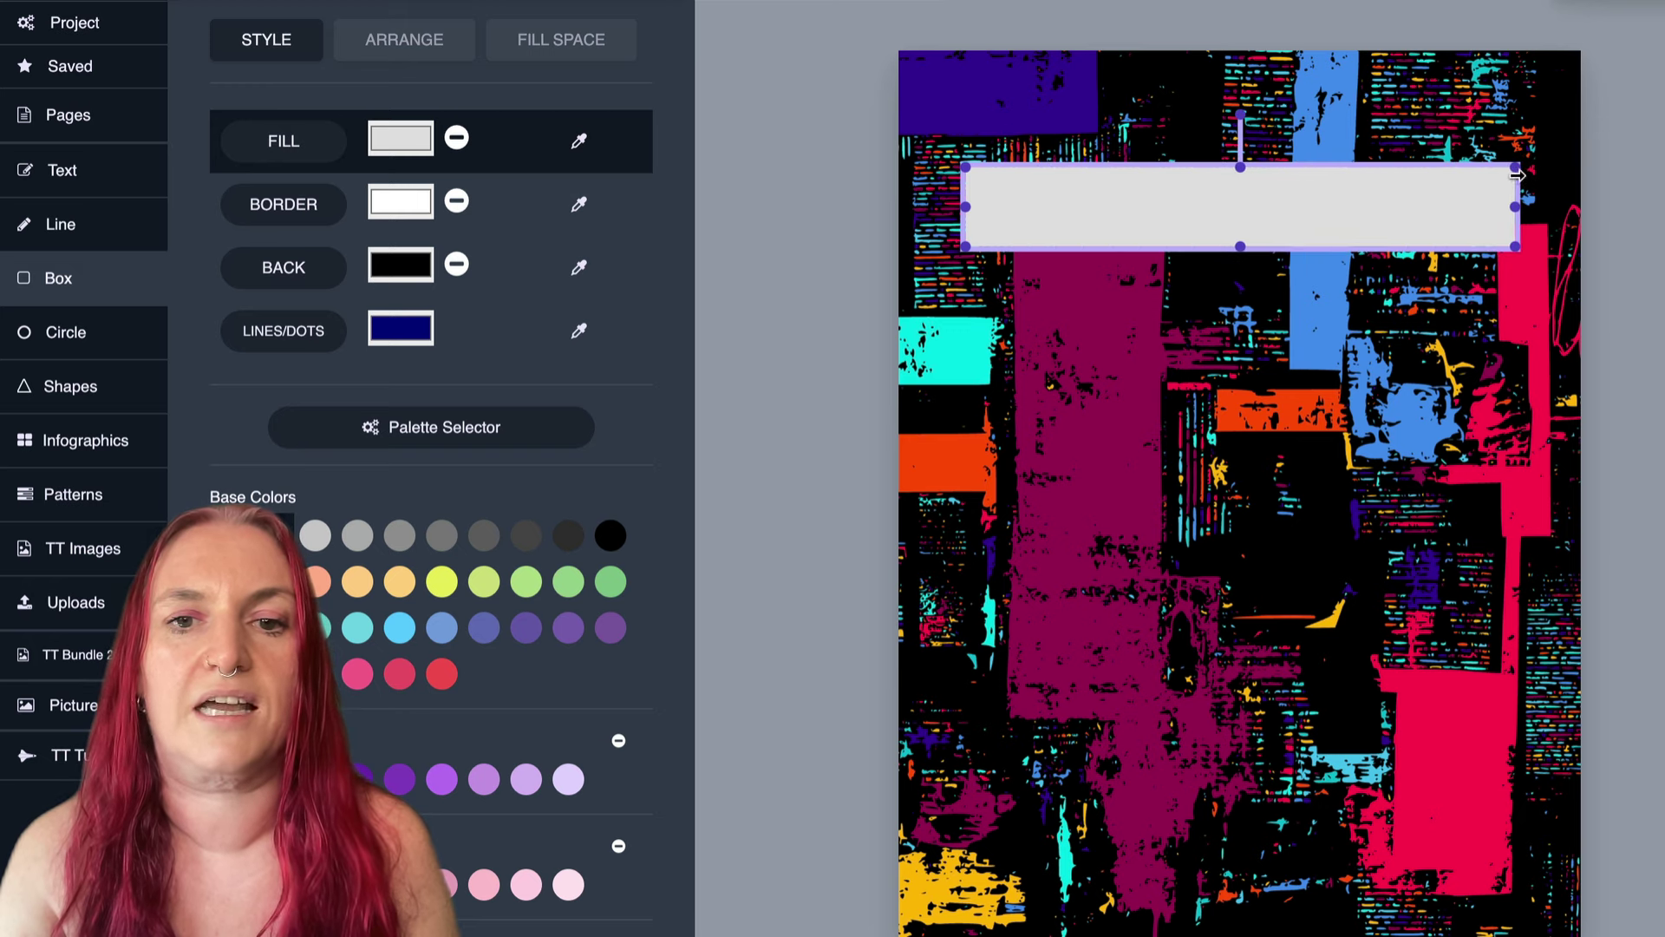
pyautogui.moveTo(1240, 248); pyautogui.dragTo(1240, 826)
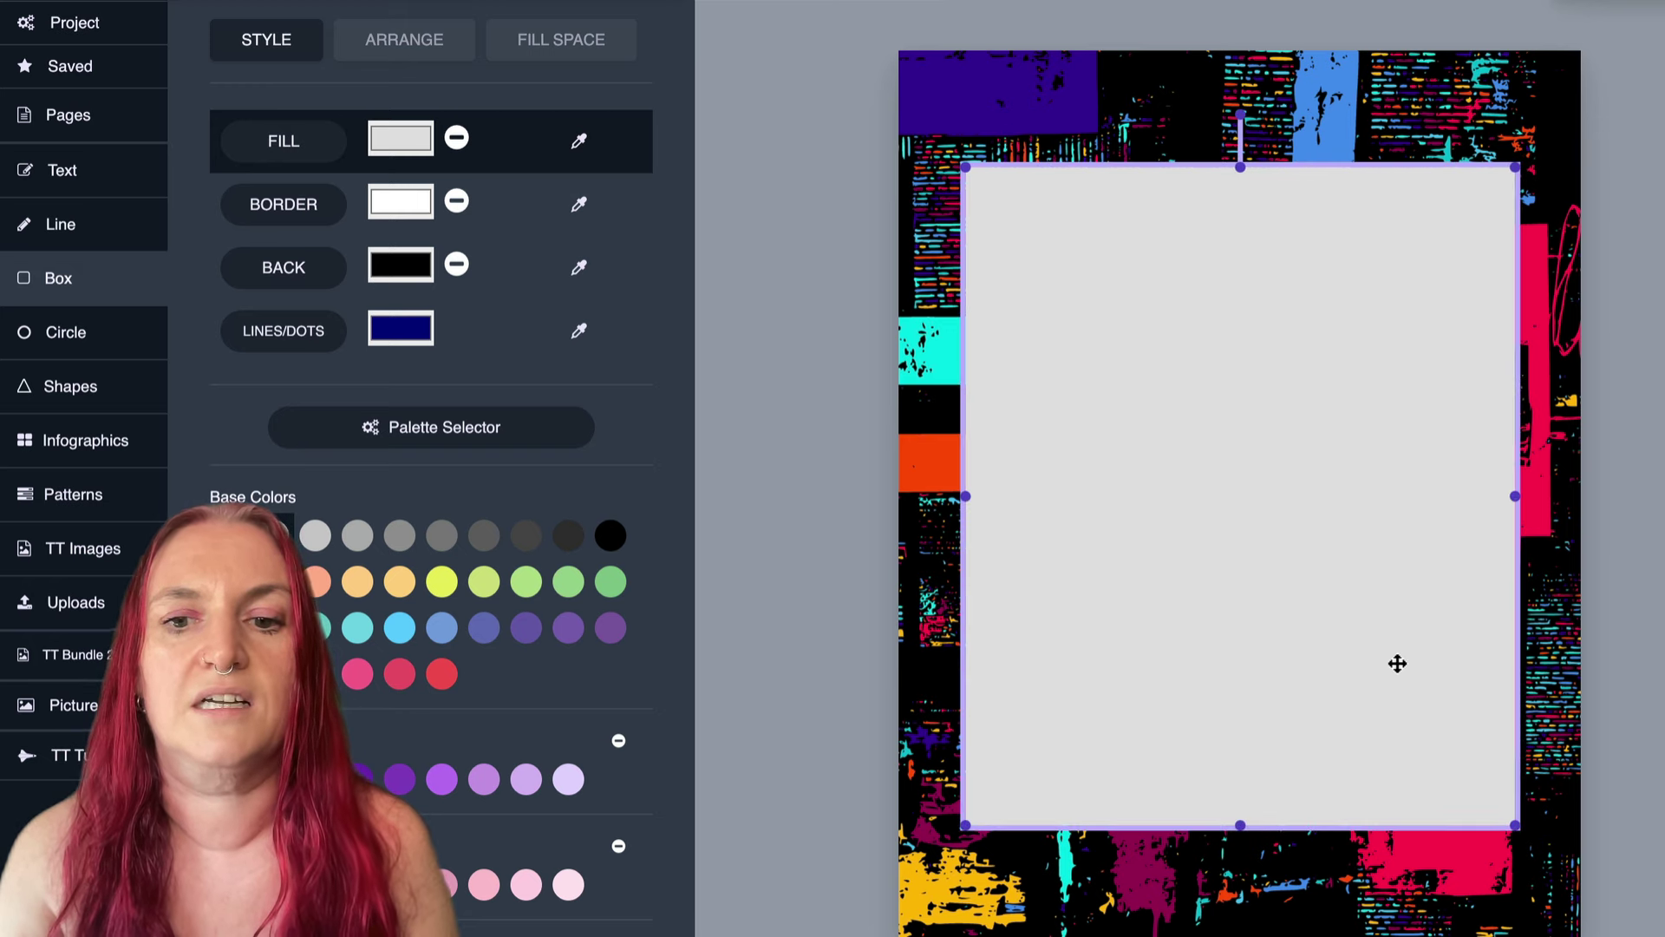
# Give the light gray box a thicker black border with slightly rounded corners.
pyautogui.click(1195, 543)
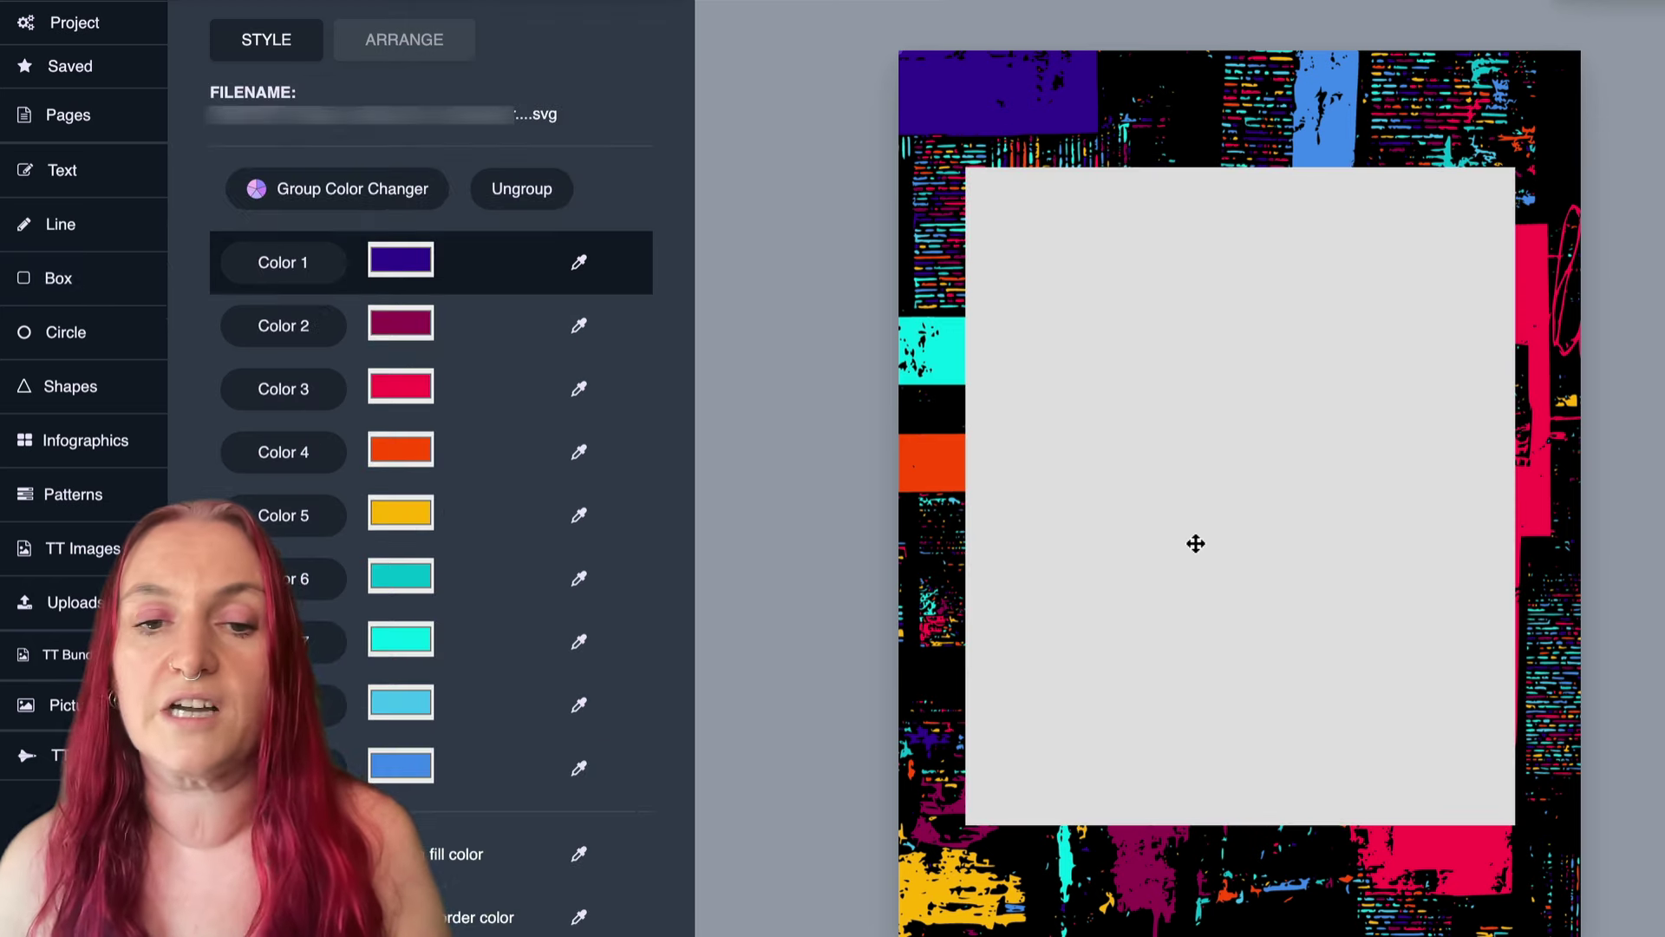
pyautogui.click(1195, 542)
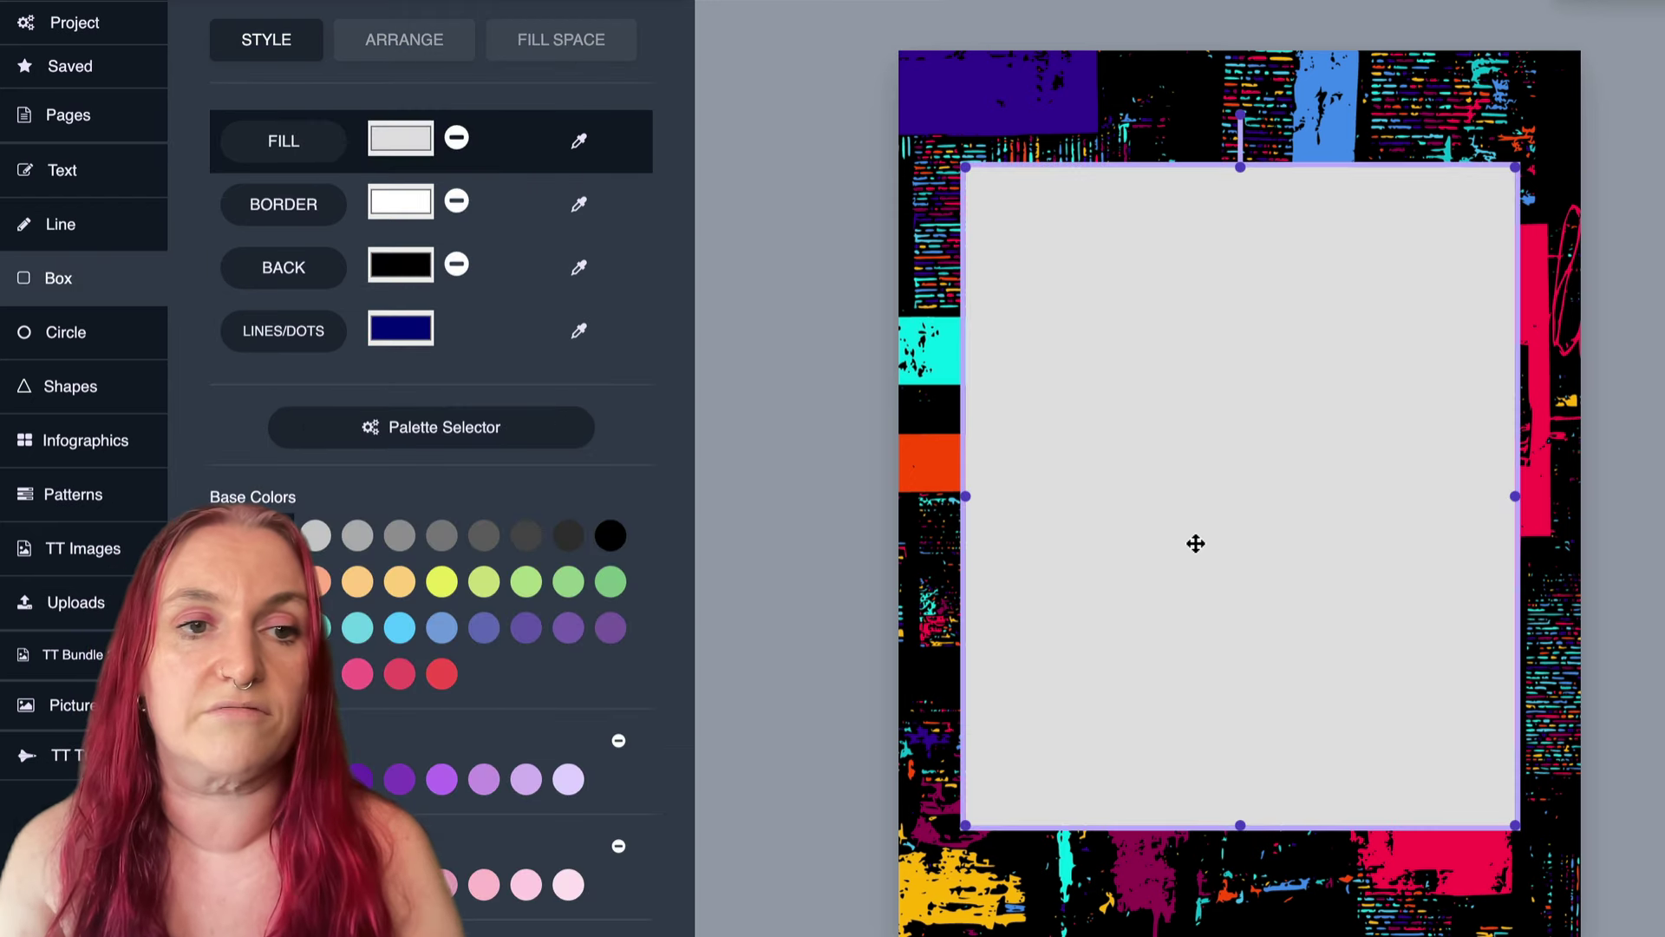
pyautogui.click(310, 216)
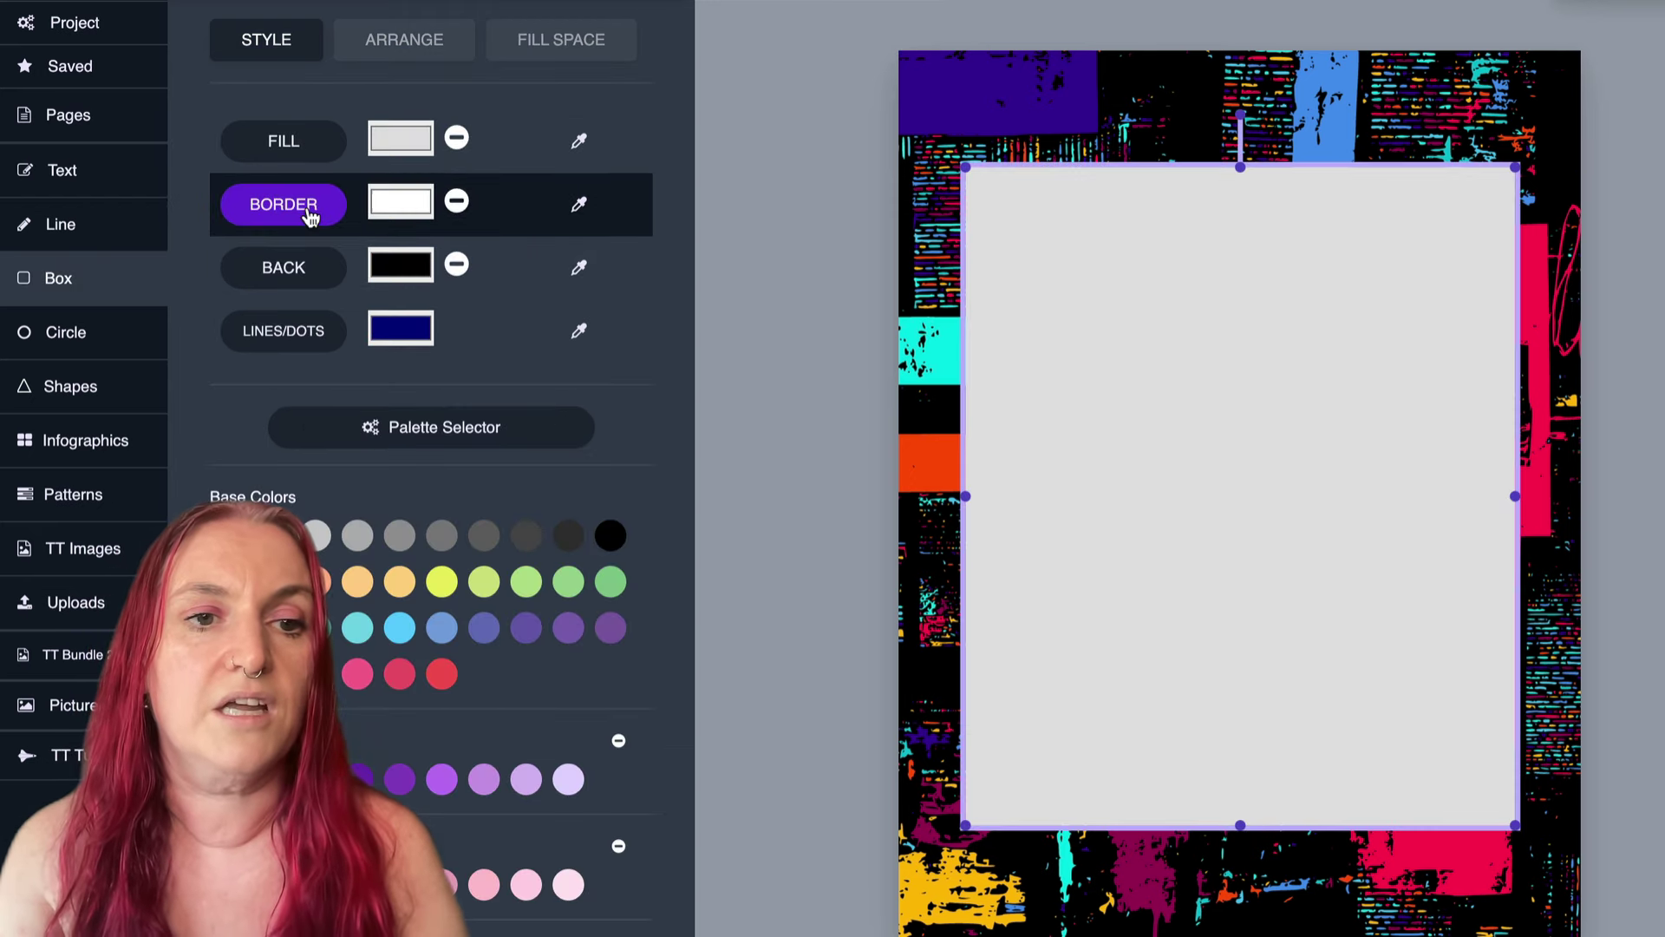
pyautogui.click(610, 536)
pyautogui.scroll(-10, 431, 434)
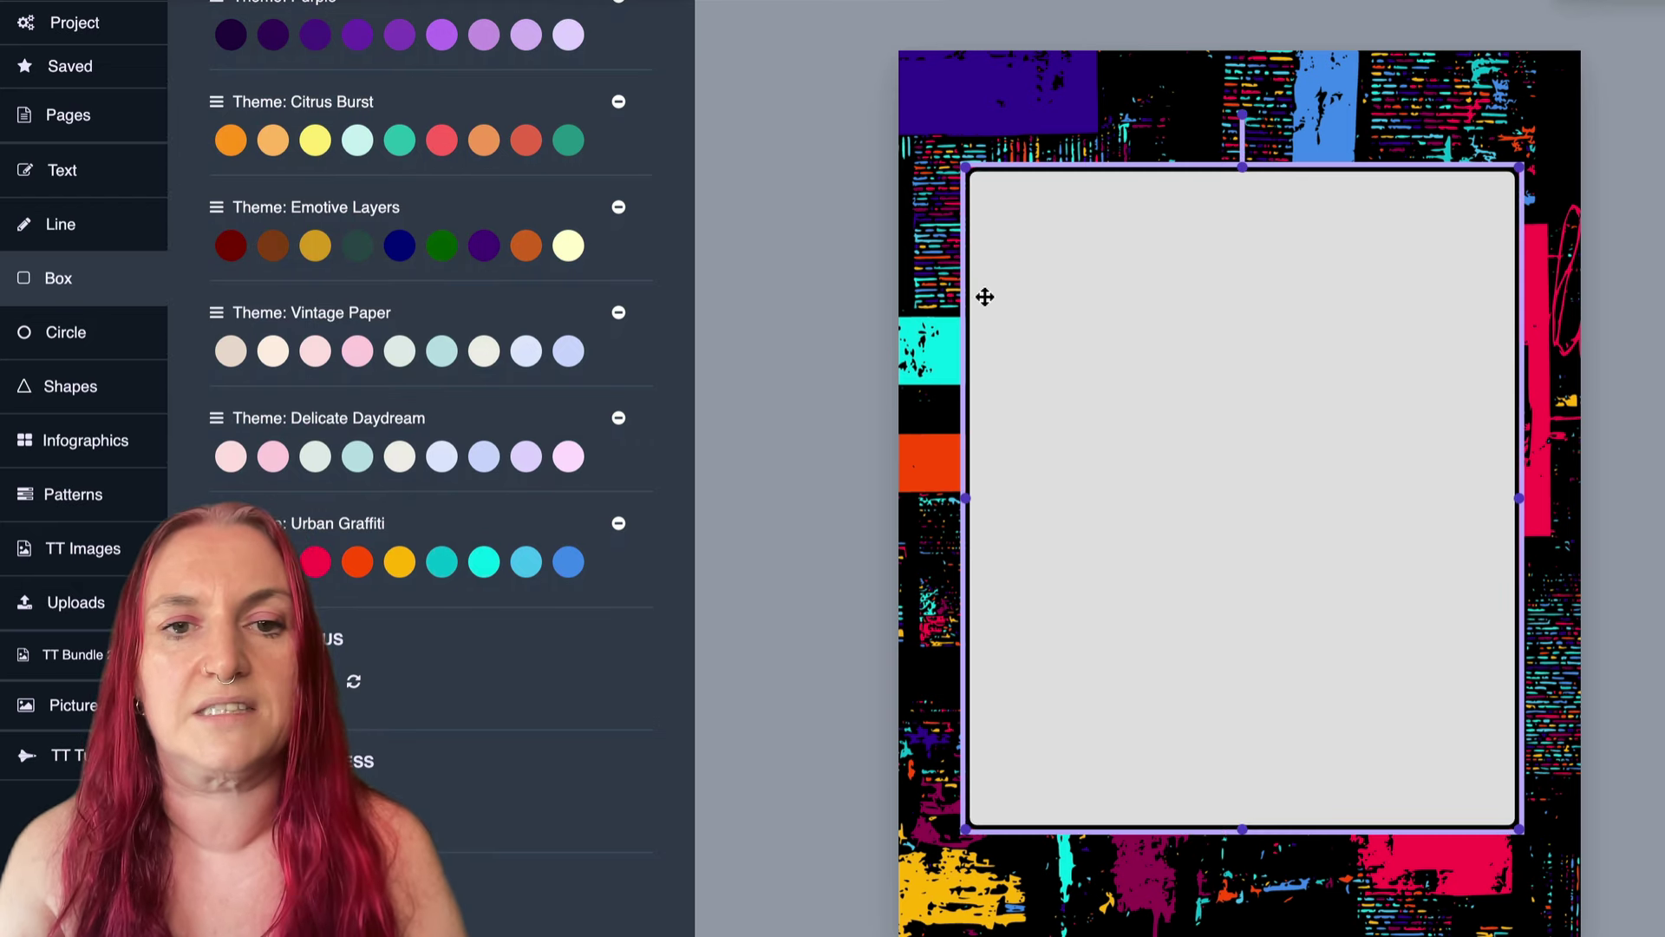
pyautogui.click(921, 410)
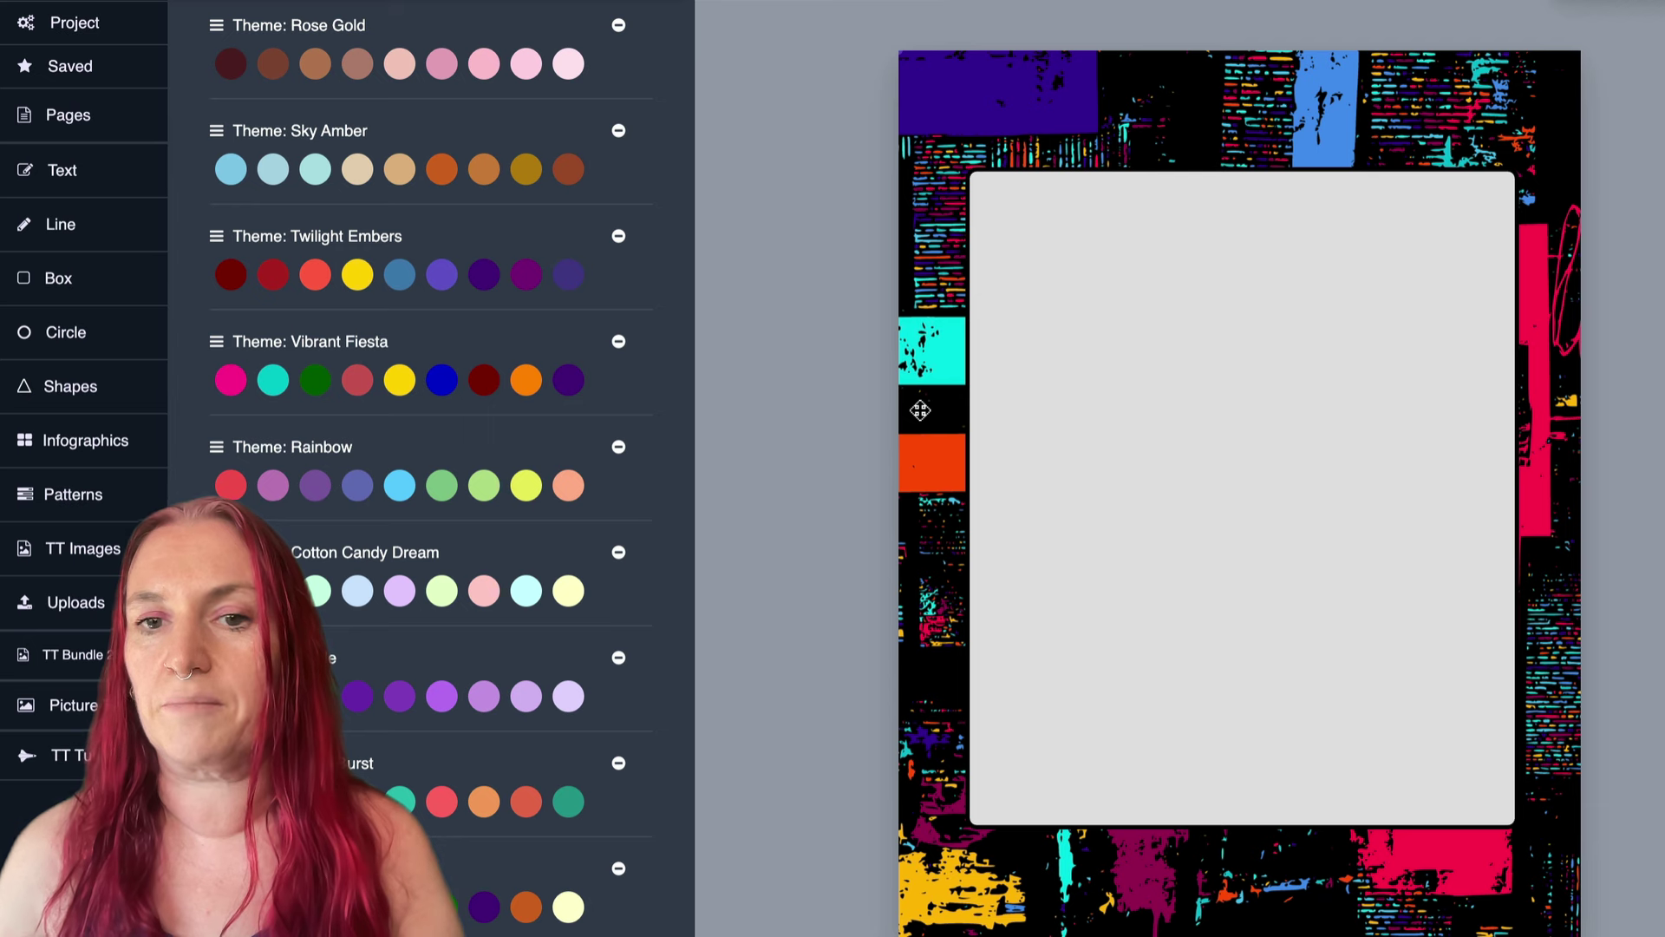
# Add an unfilled box centered inside the light gray panel, stretched to leave a narrow margin on every side.
pyautogui.click(1029, 242)
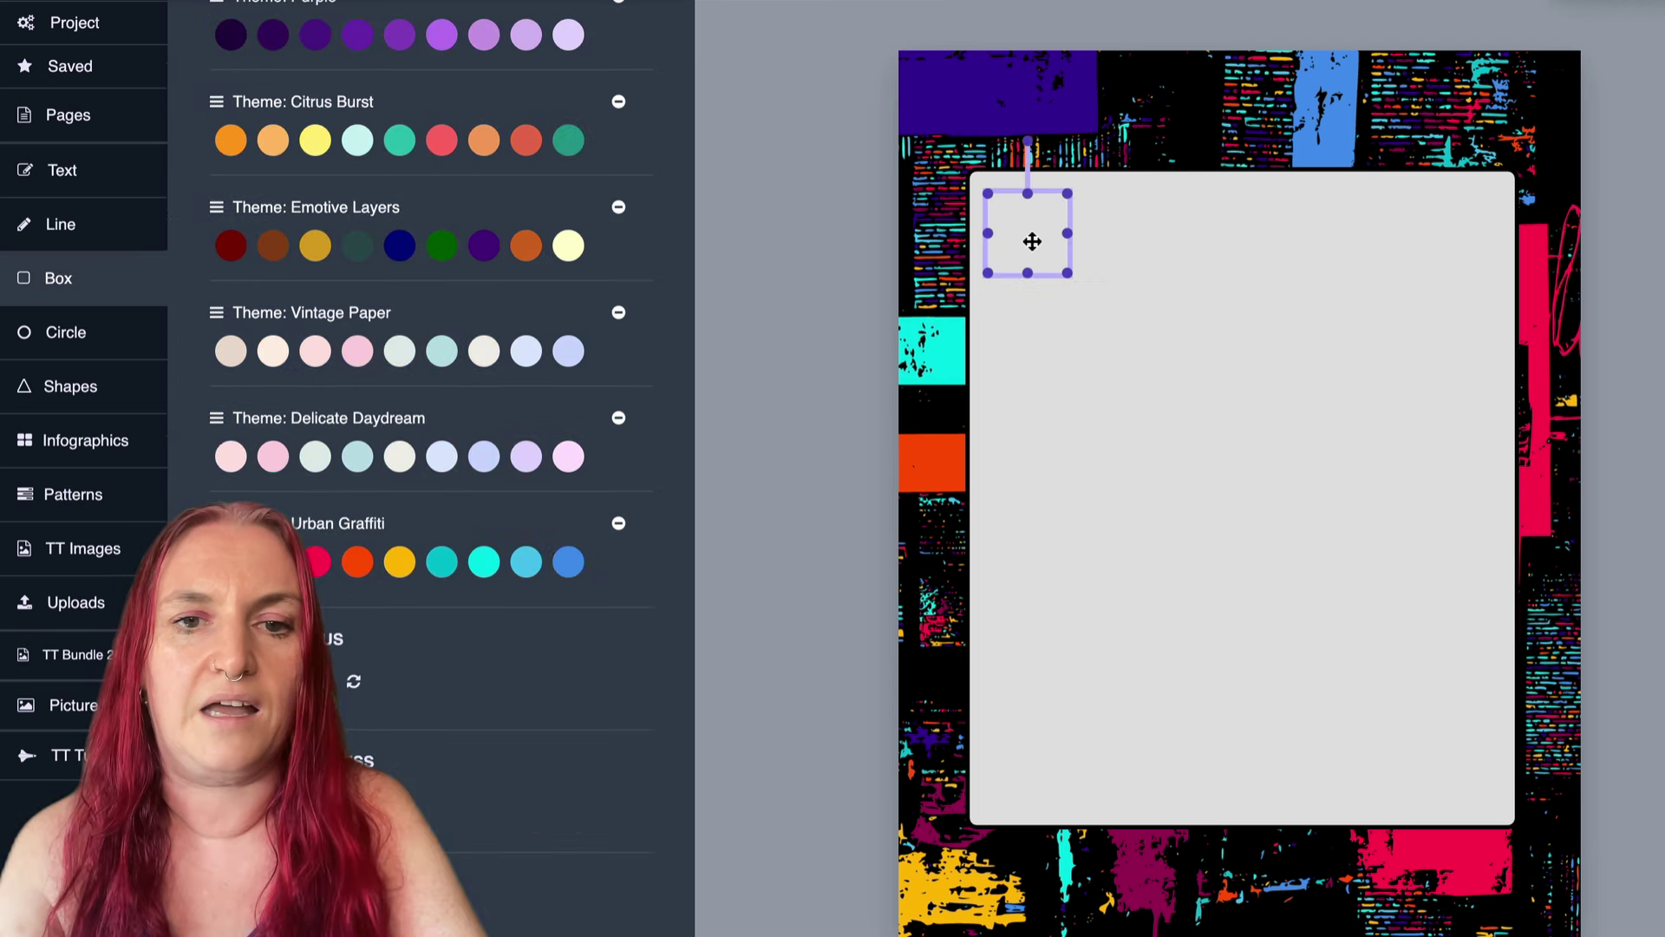
pyautogui.moveTo(1029, 242); pyautogui.dragTo(1489, 229)
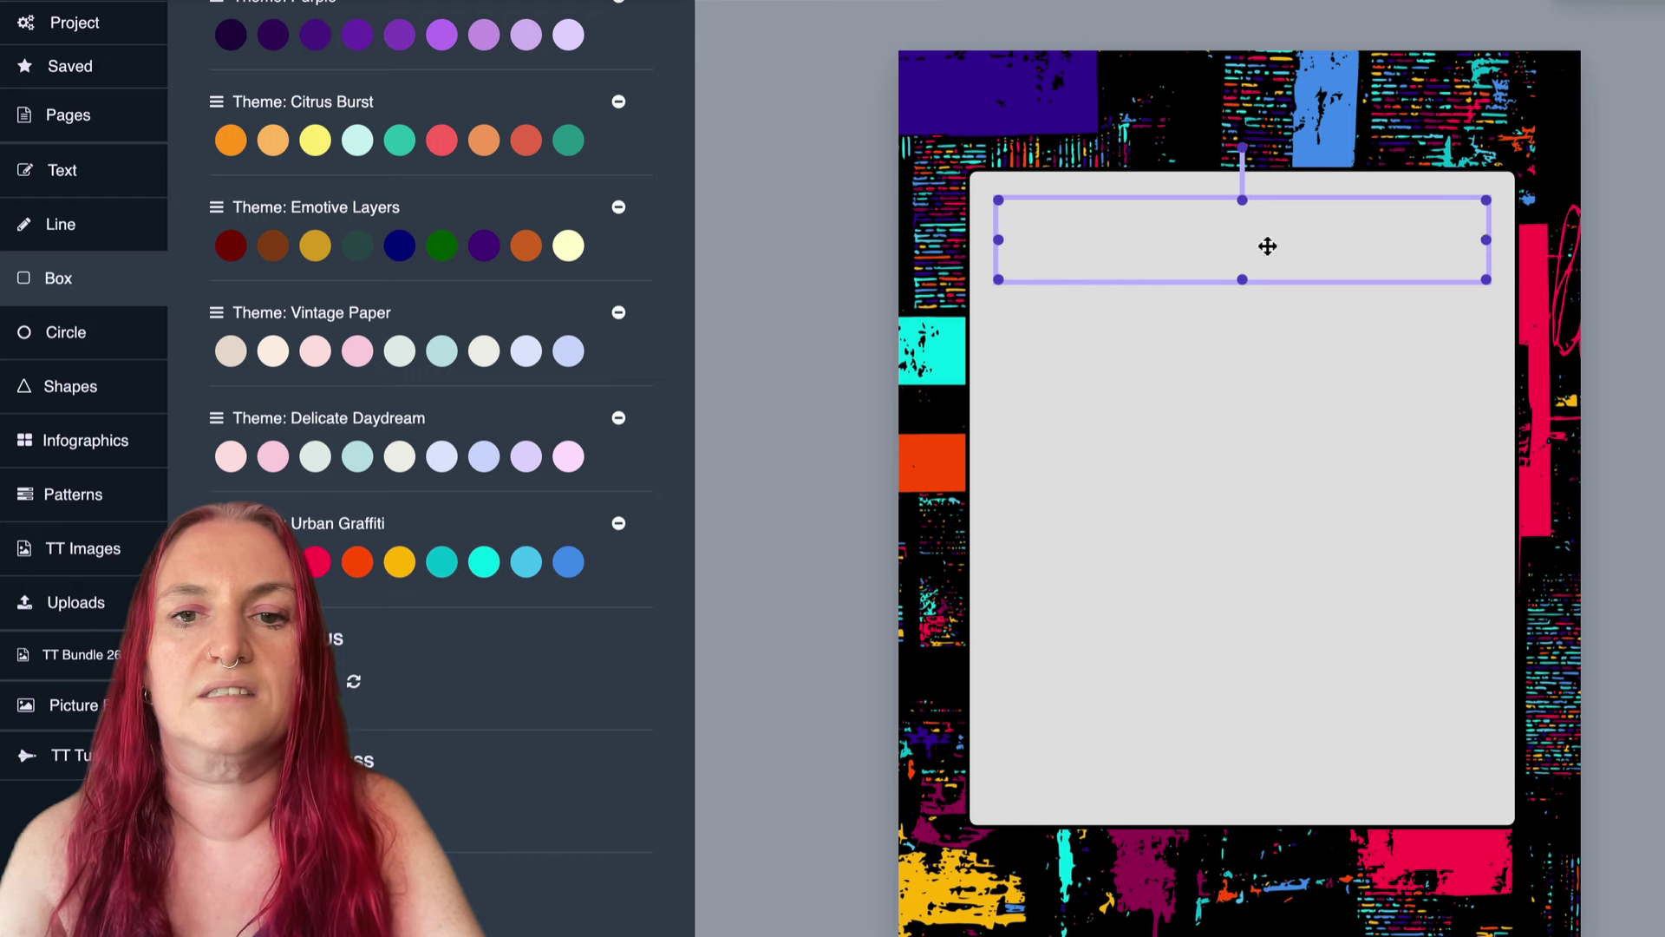
pyautogui.moveTo(1239, 286); pyautogui.dragTo(1309, 796)
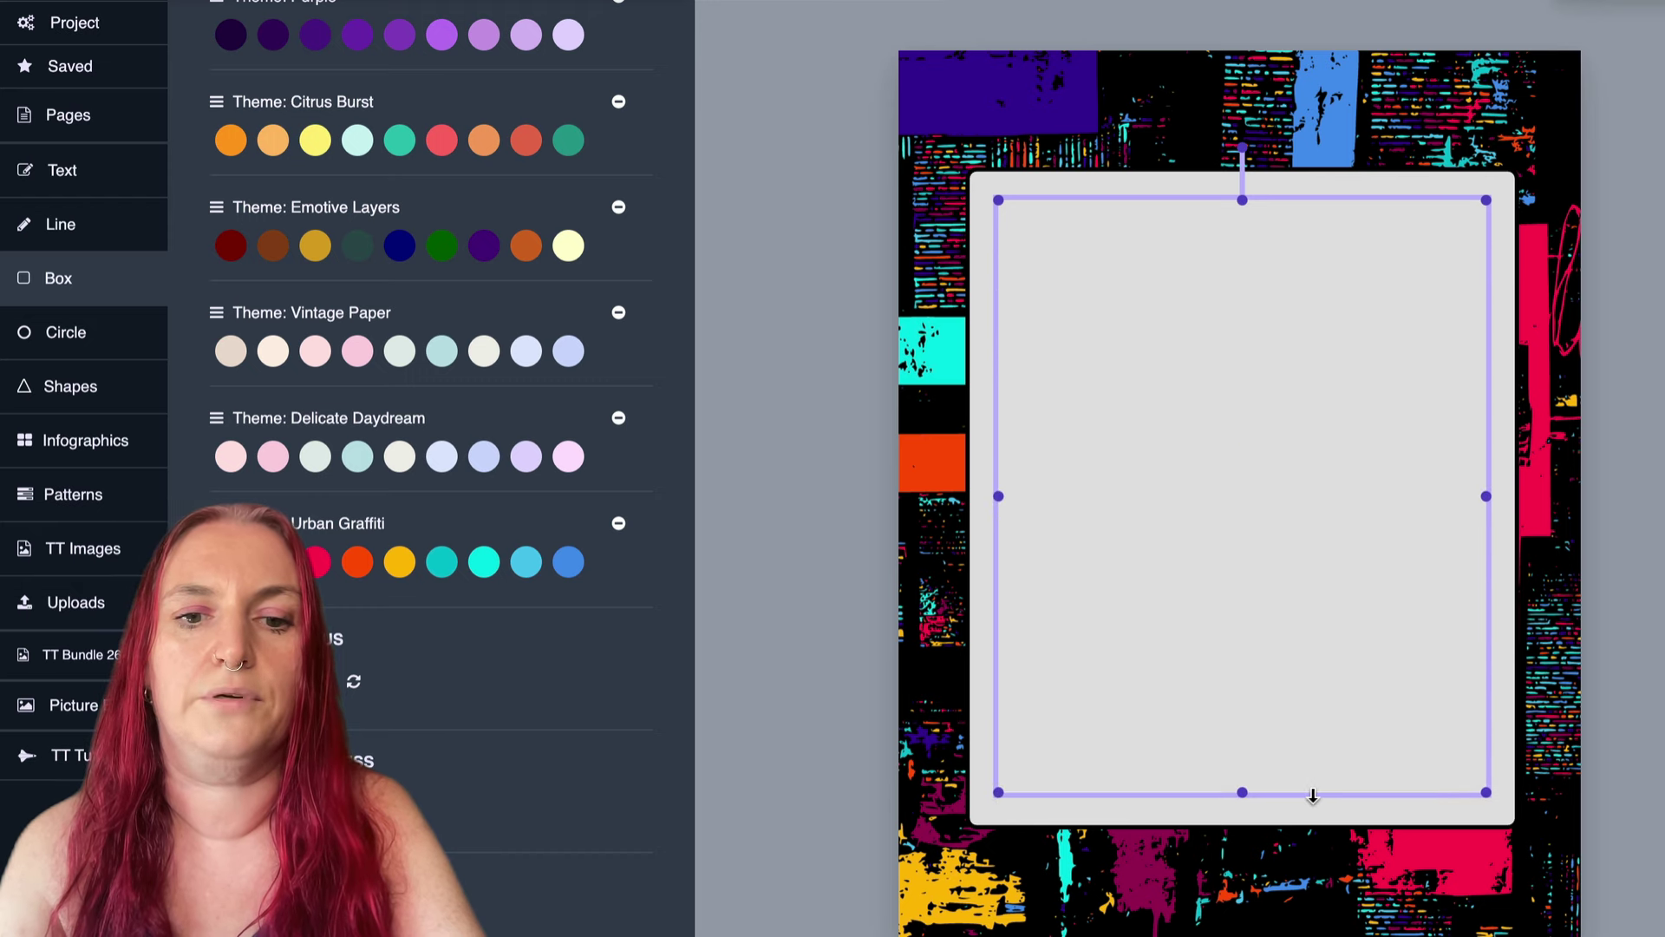
pyautogui.moveTo(1298, 580)
pyautogui.mouseDown()
pyautogui.moveTo(1316, 581)
pyautogui.moveTo(1297, 580)
pyautogui.mouseUp()
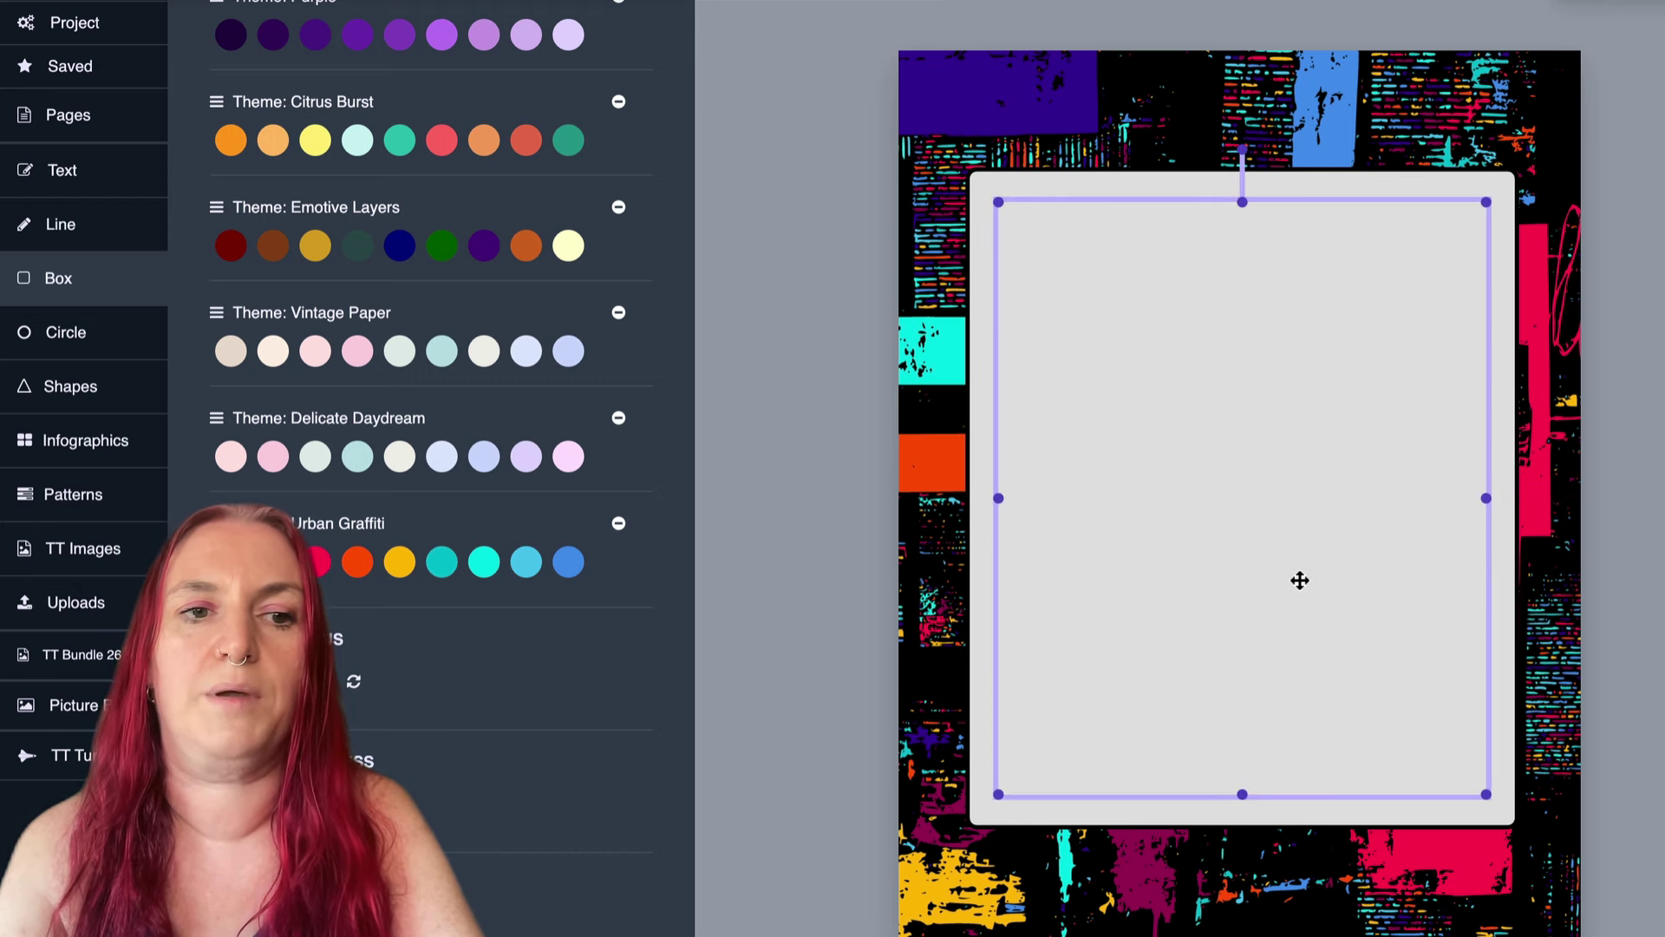
# Fill the inner box with wide ruled lines in dark blue.
pyautogui.scroll(8, 355, 234)
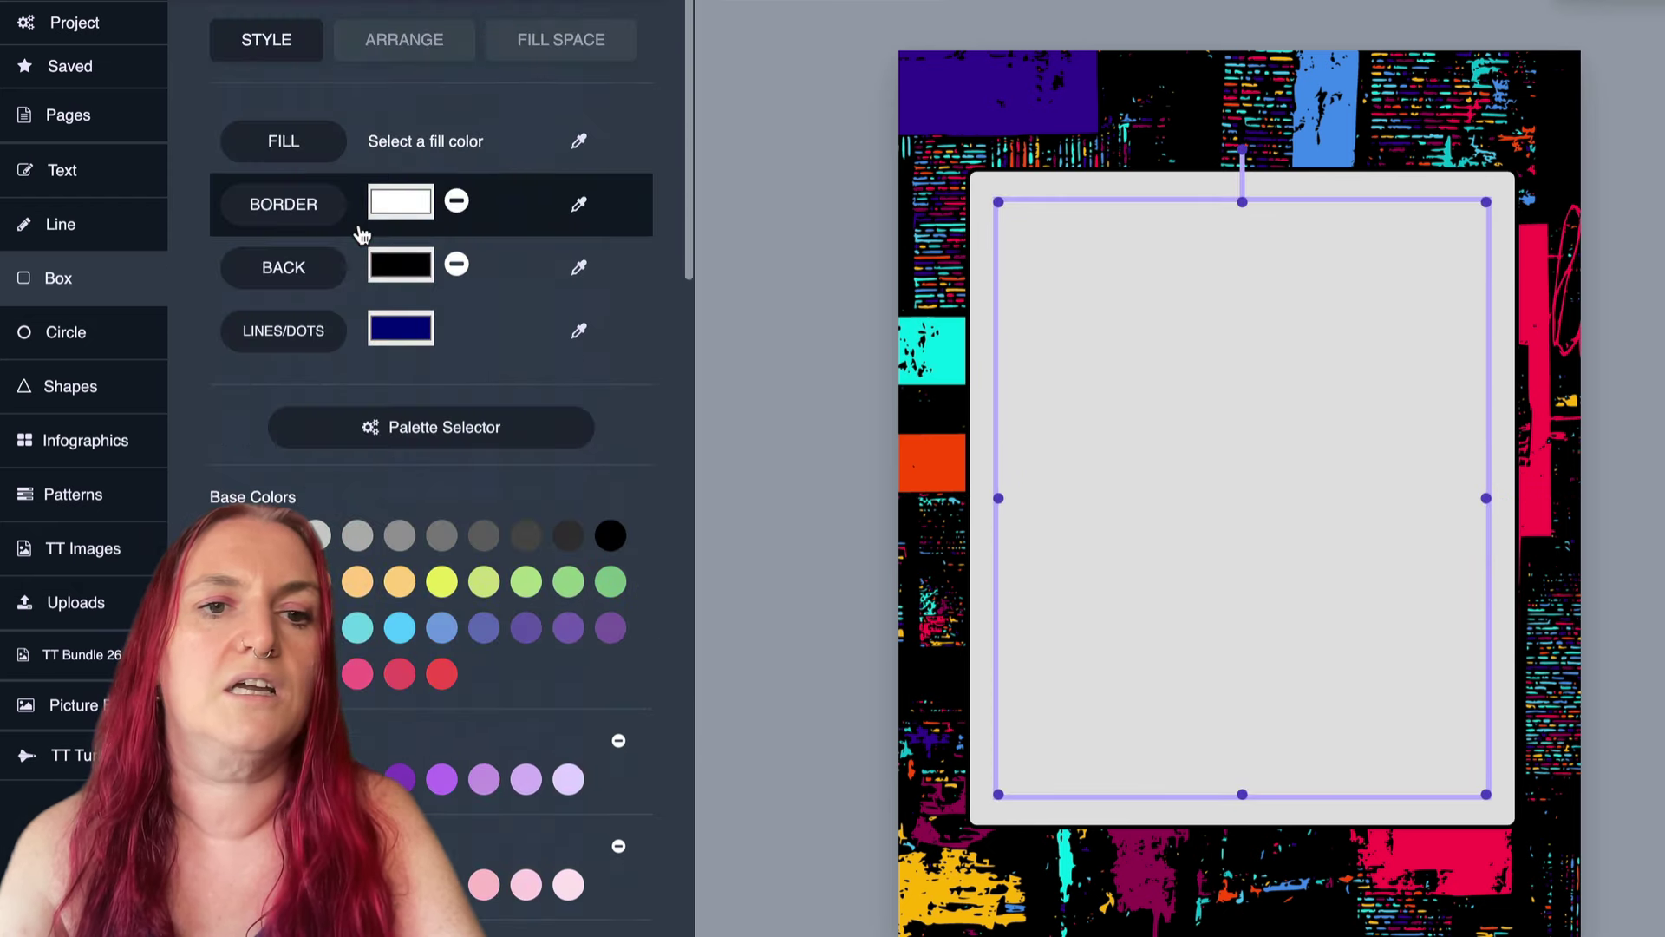
pyautogui.click(552, 39)
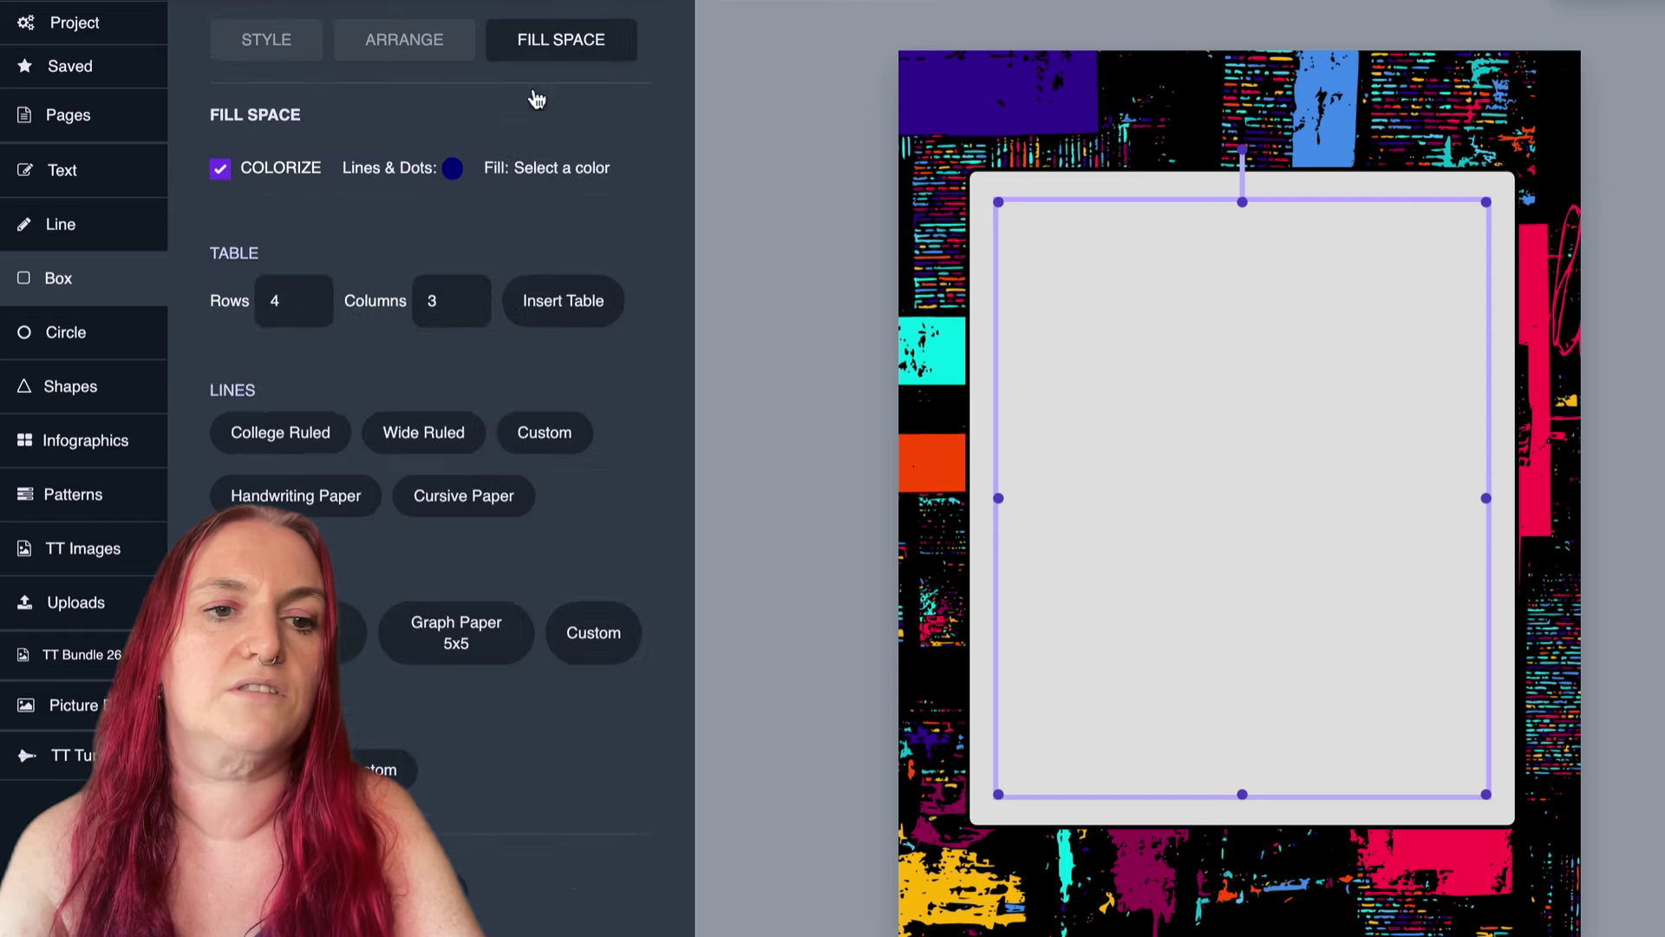
pyautogui.click(421, 433)
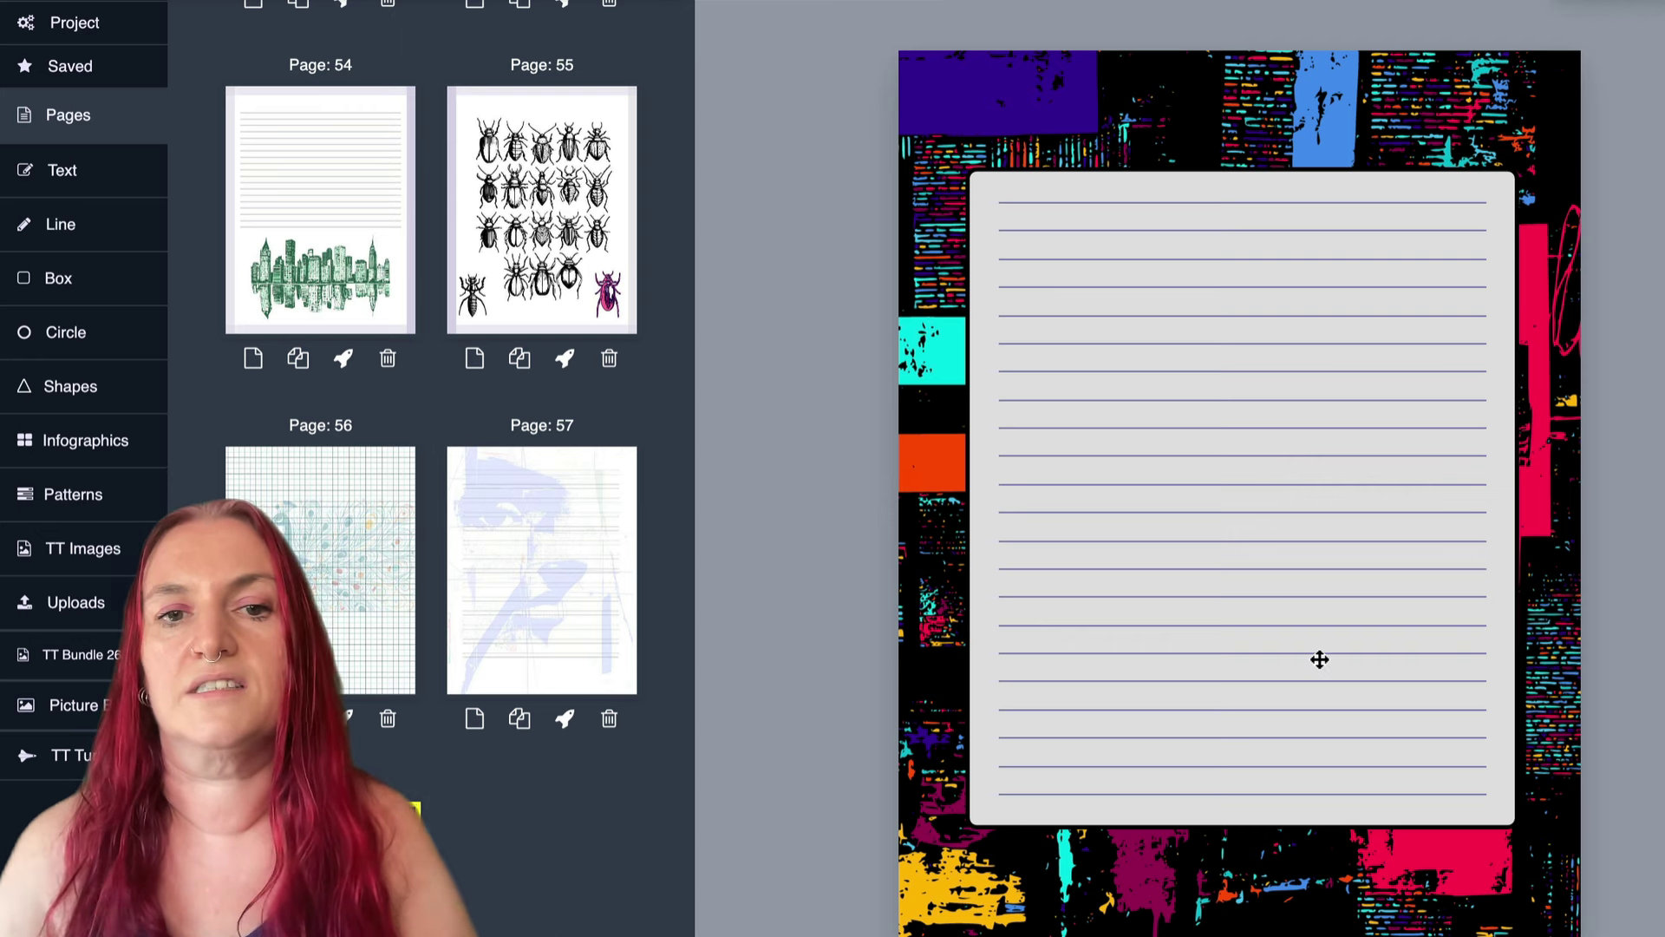